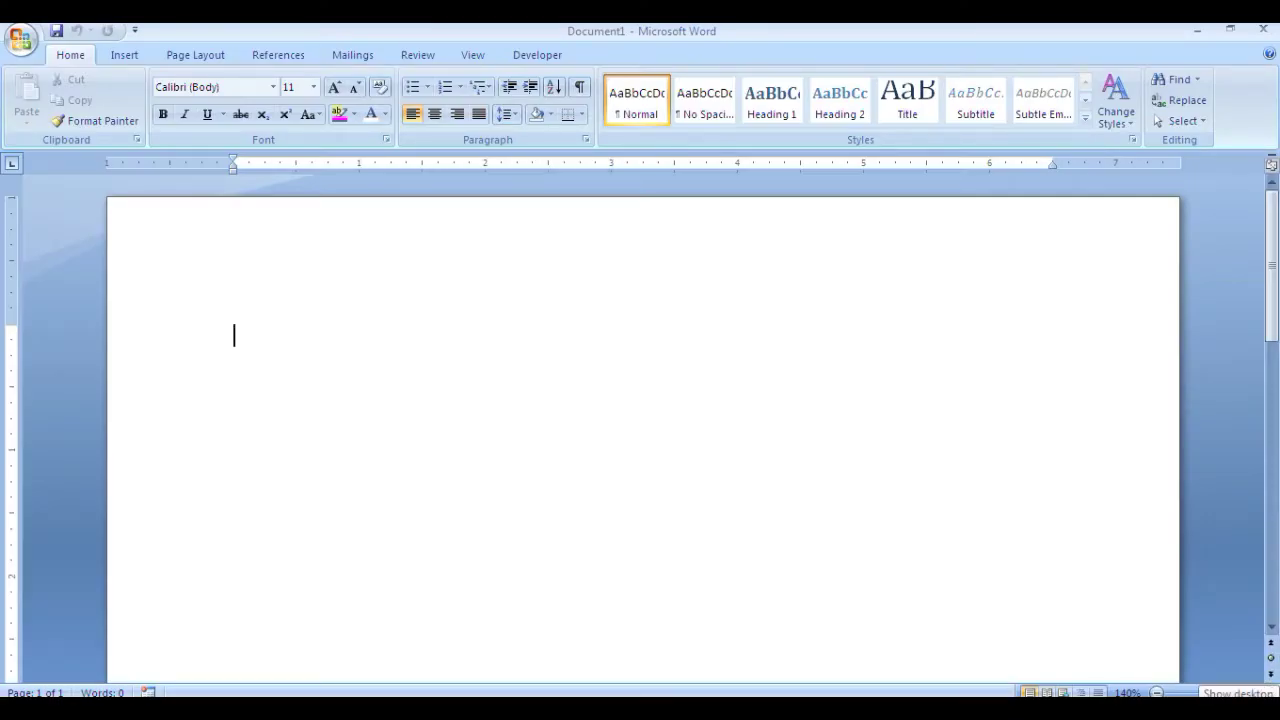
Switch the ribbon to the Page Layout options for the blank Document1.
click(185, 59)
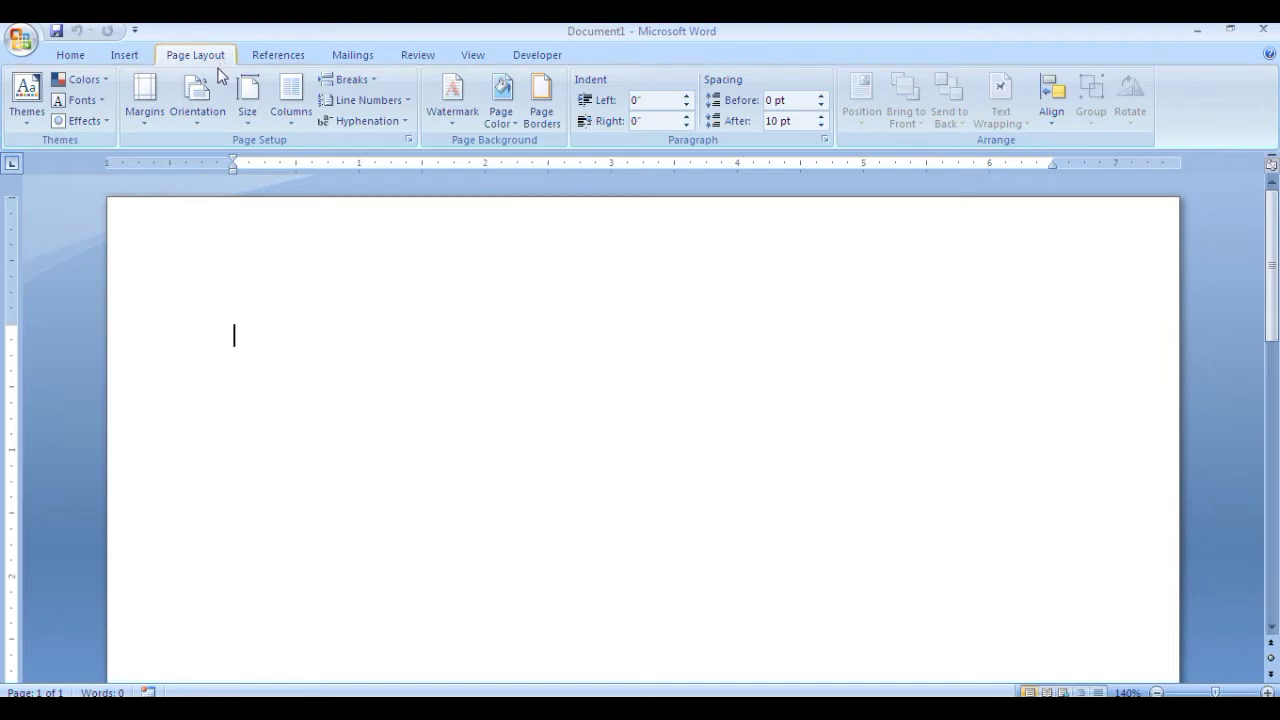
Generate three sample paragraphs with =RAND() and apply the Verve document theme.
text(=R)
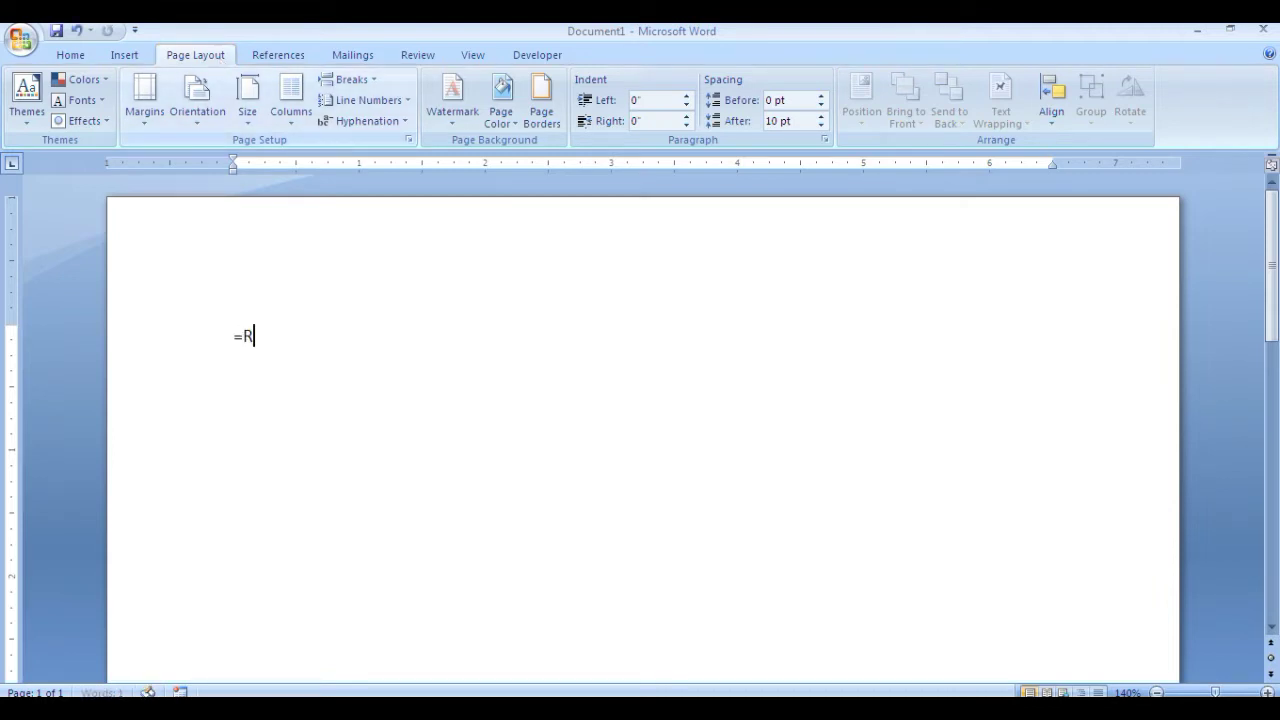
text(AND()
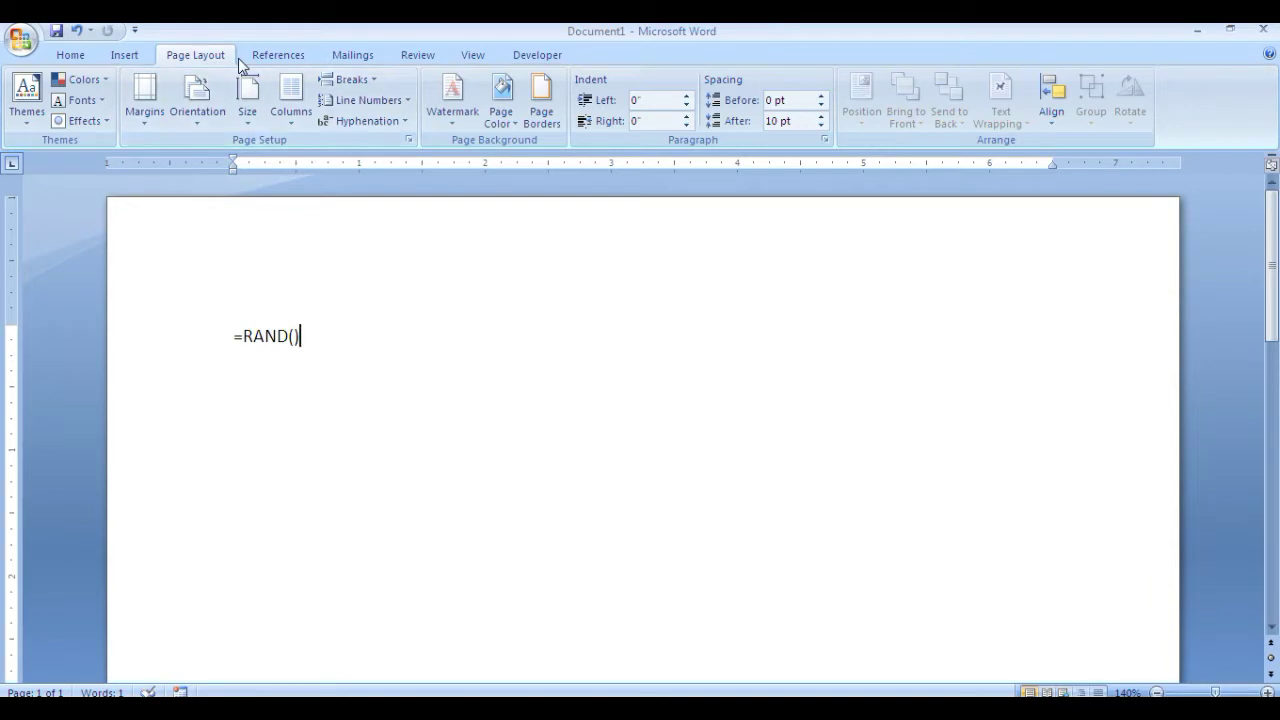
key(Return)
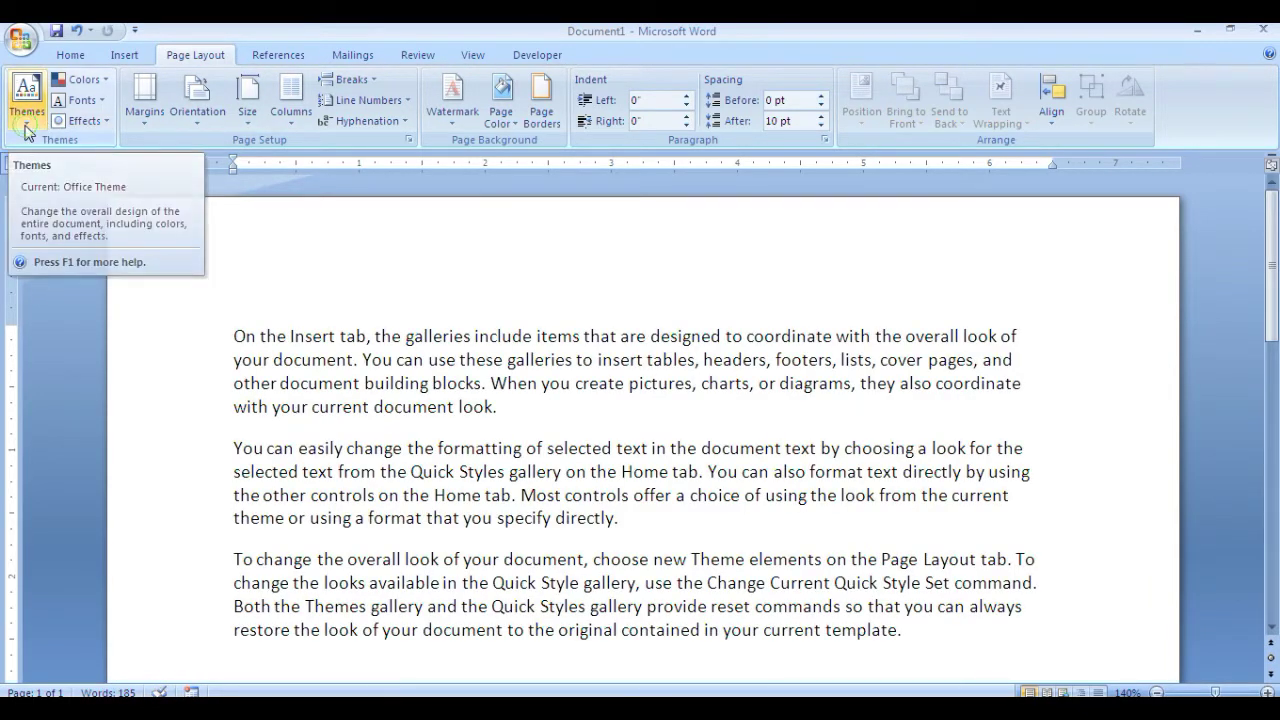
click(26, 124)
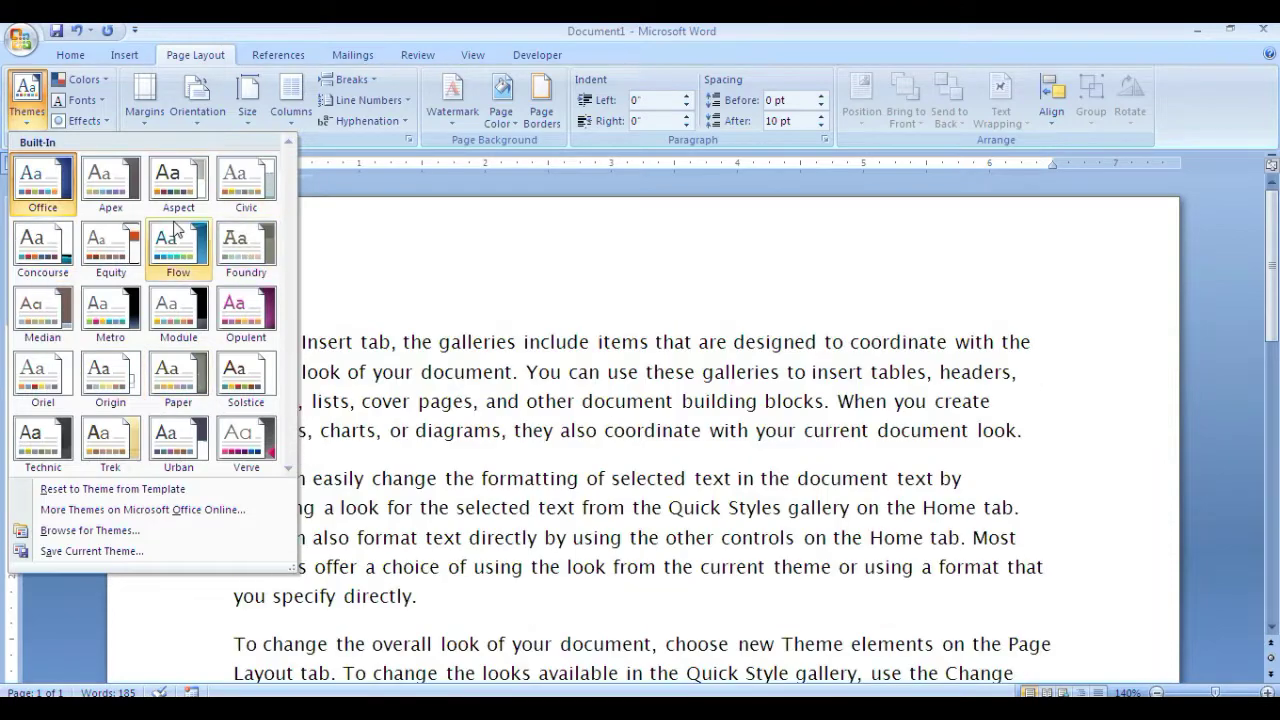
click(246, 440)
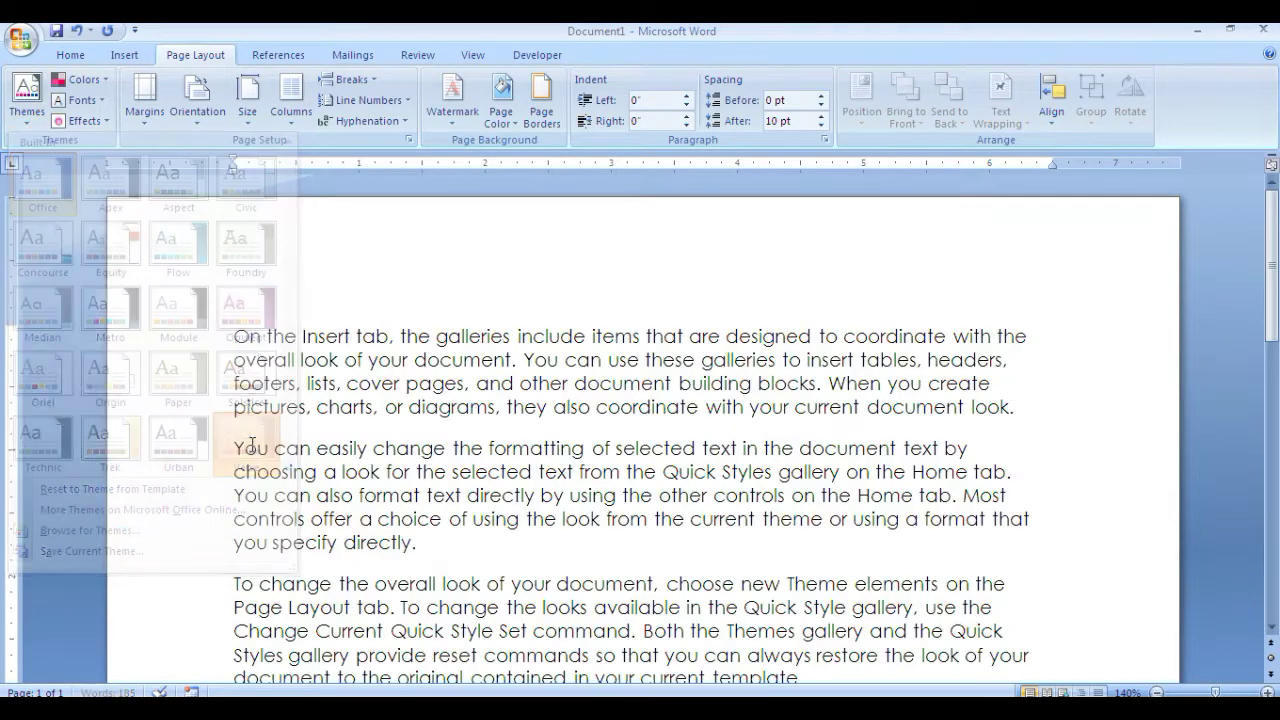
Apply the Foundry theme font set so all sample text shows in Rockwell.
click(104, 101)
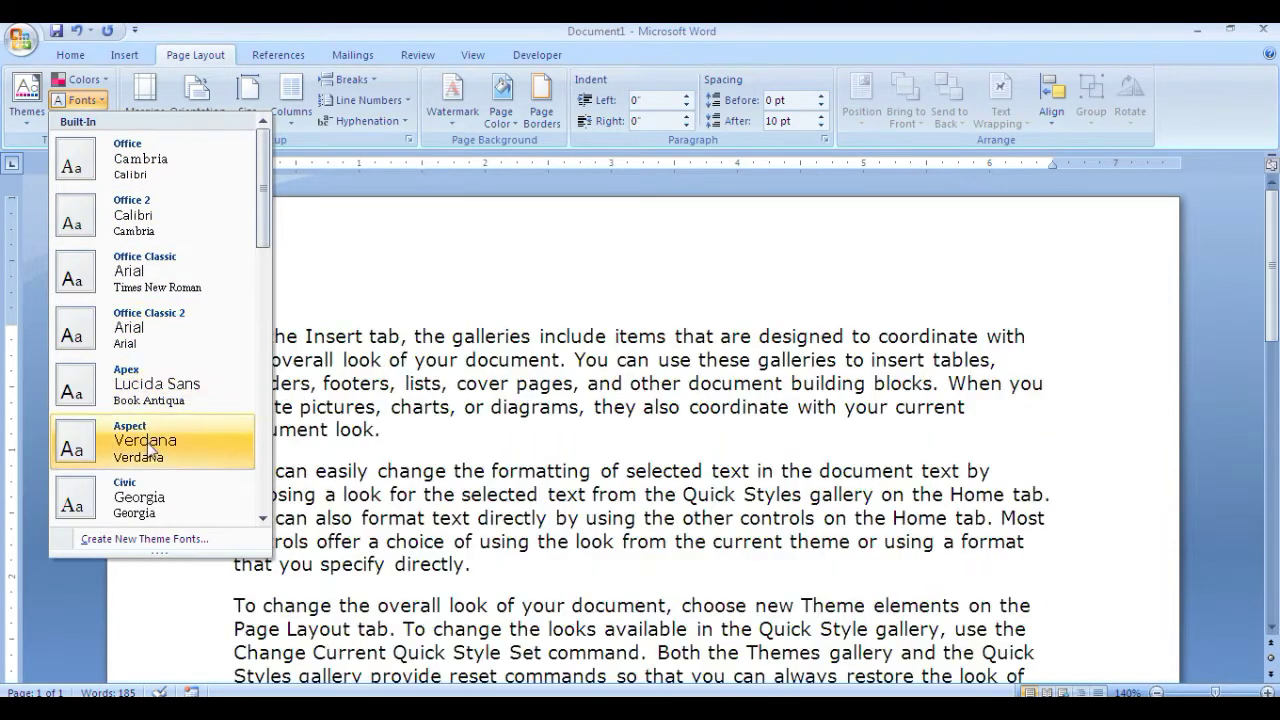
scroll(210, 430, down, 5)
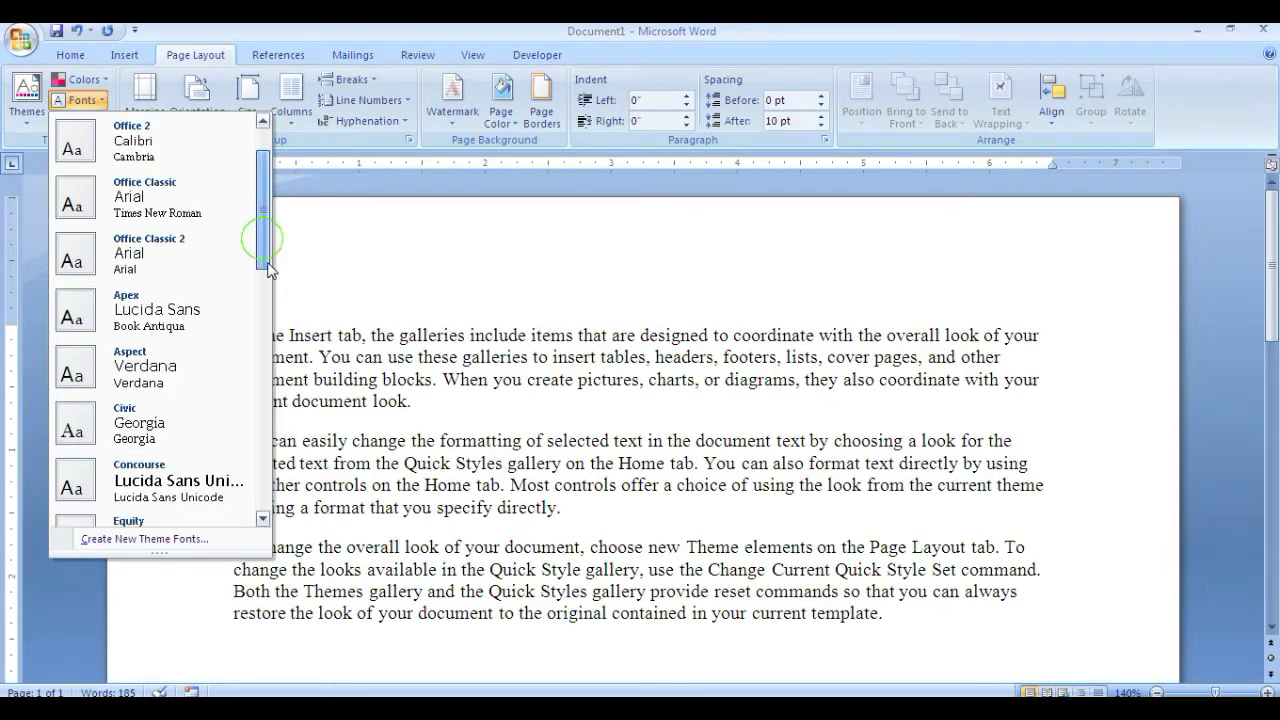
click(180, 448)
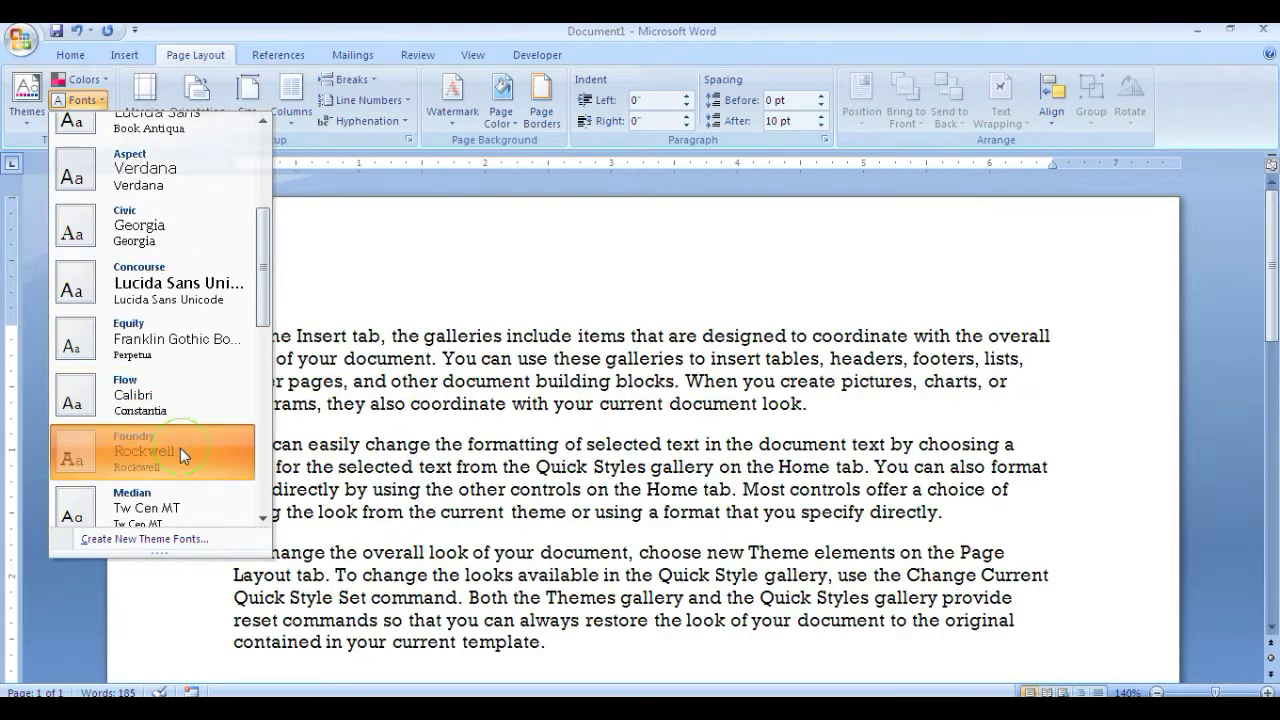
click(354, 252)
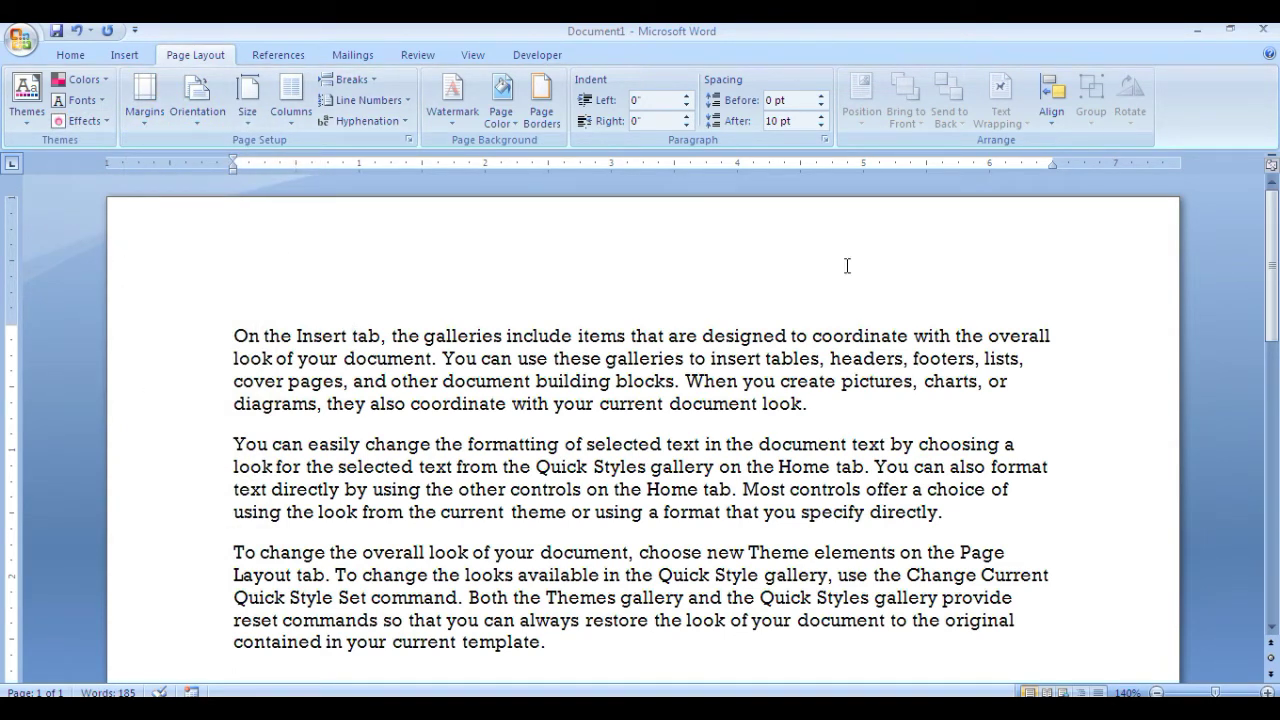
Add more sample paragraphs by entering =RAND() on the empty last line.
scroll(392, 382, down, 4)
scroll(386, 400, down, 1)
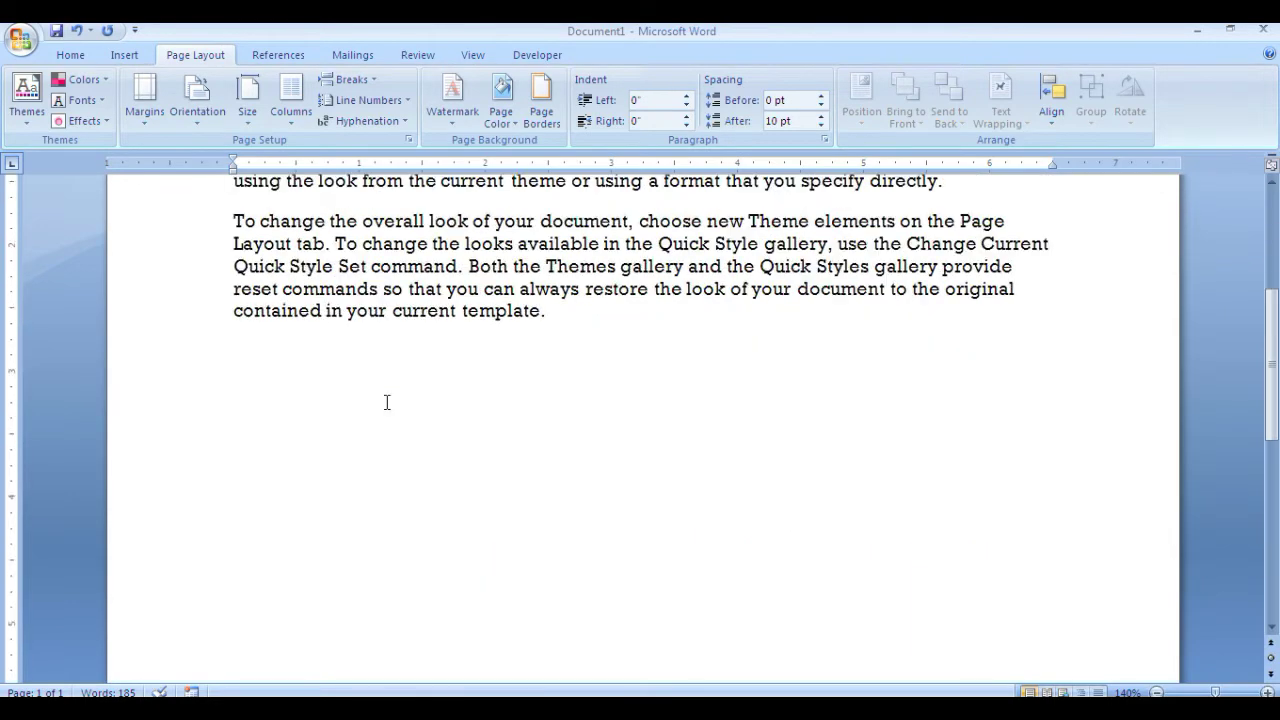
scroll(391, 380, down, 5)
scroll(393, 367, down, 2)
scroll(393, 367, up, 3)
scroll(391, 366, up, 2)
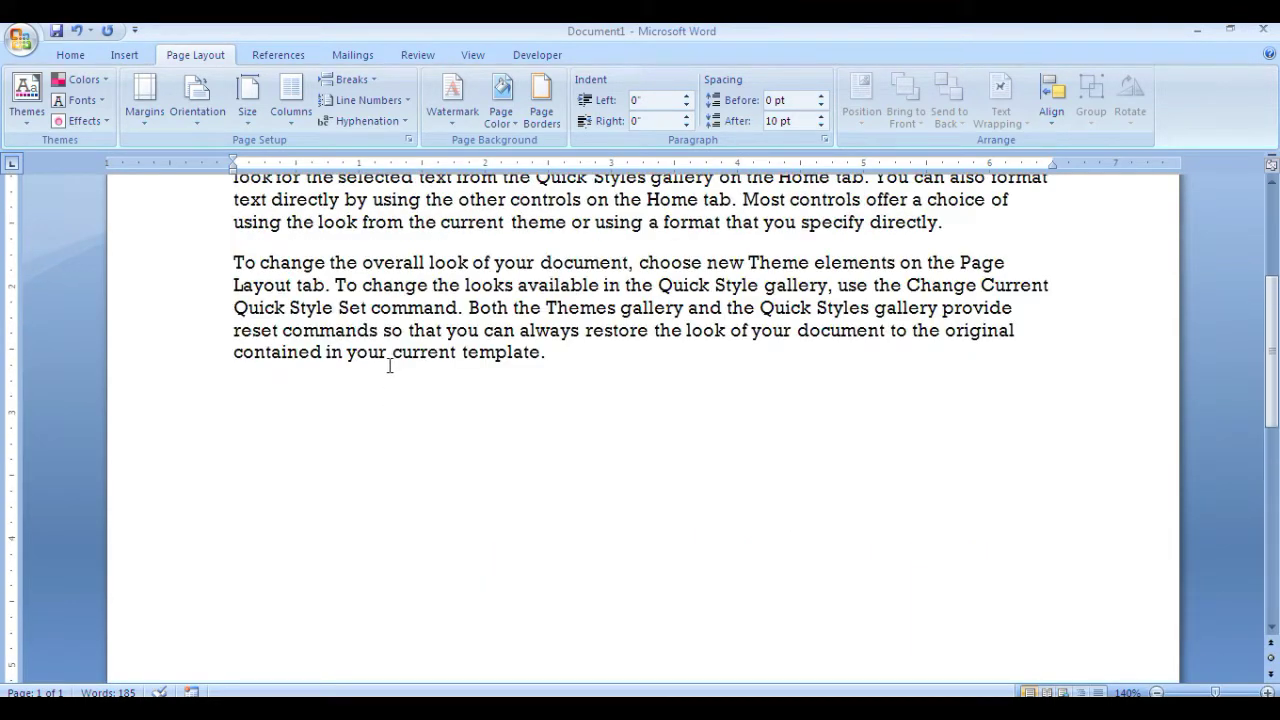
scroll(390, 366, up, 4)
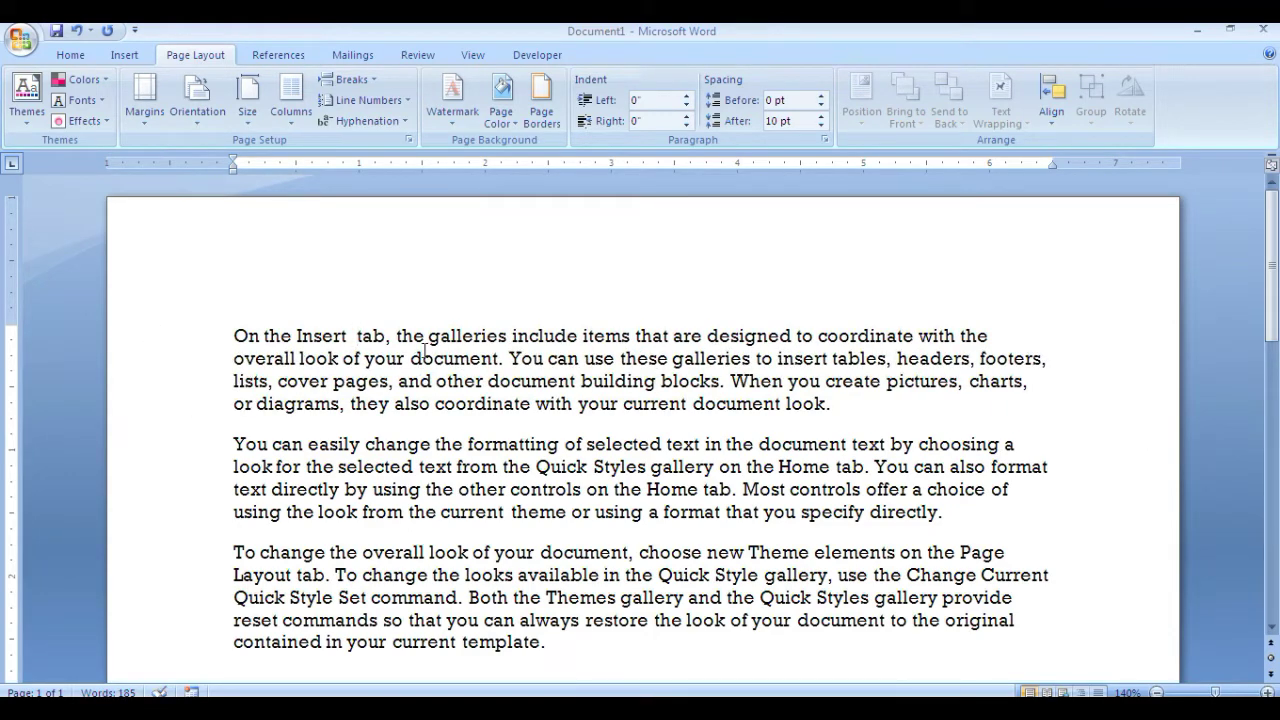
scroll(435, 344, down, 2)
scroll(430, 338, down, 3)
scroll(425, 330, down, 1)
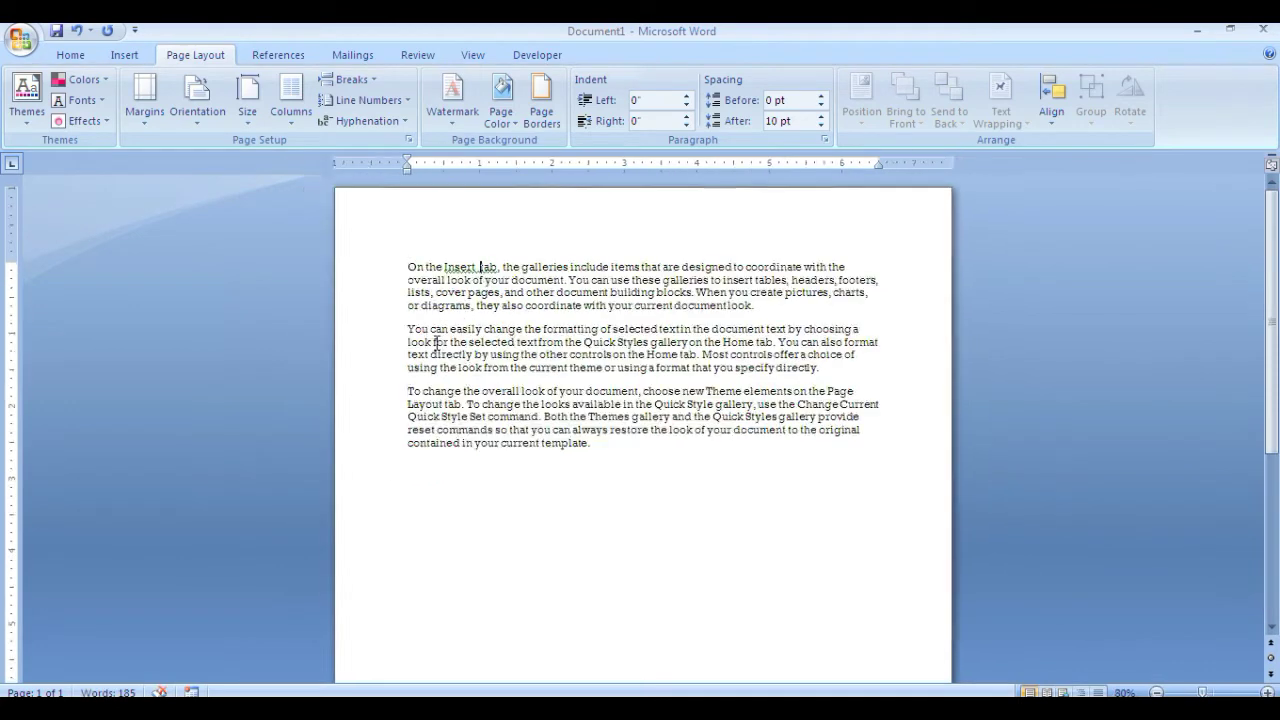
scroll(419, 322, down, 1)
scroll(408, 300, down, 1)
text(=)
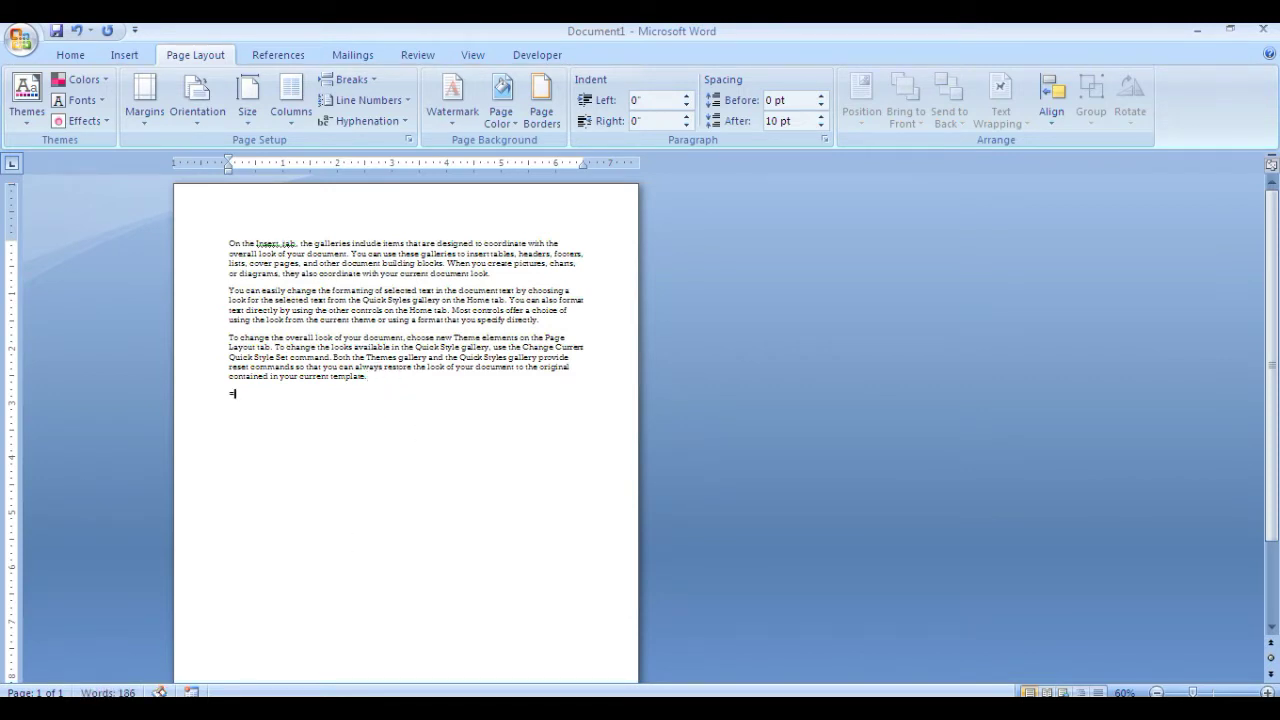
text(RAND)
text(())
key(Return)
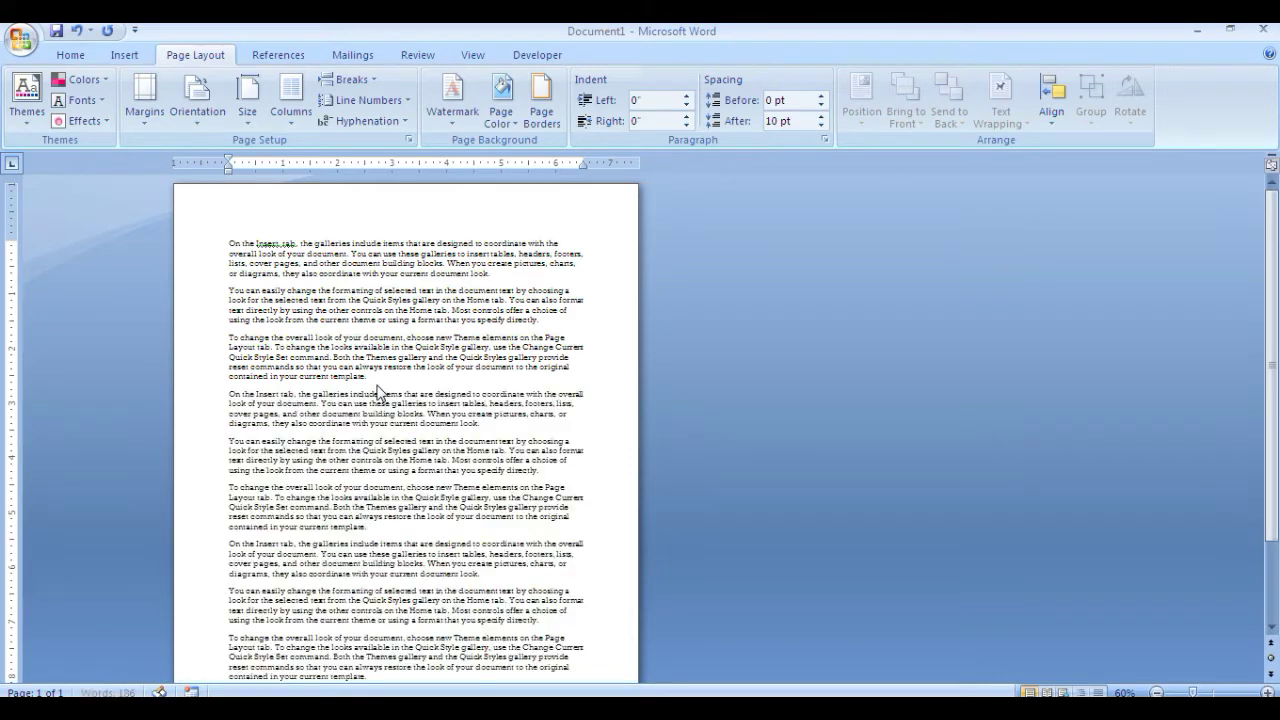
Scroll through the document, now 11 pages of repeated sample text.
click(484, 455)
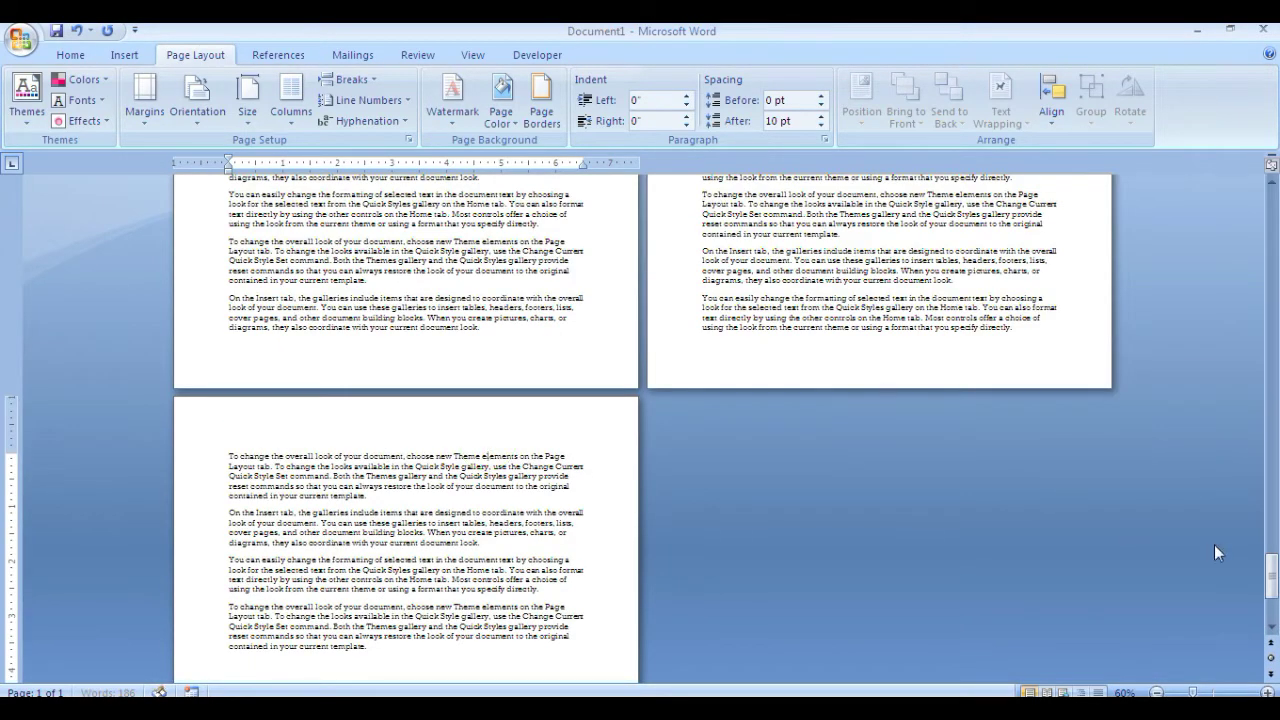
drag(1271, 575, 1271, 220)
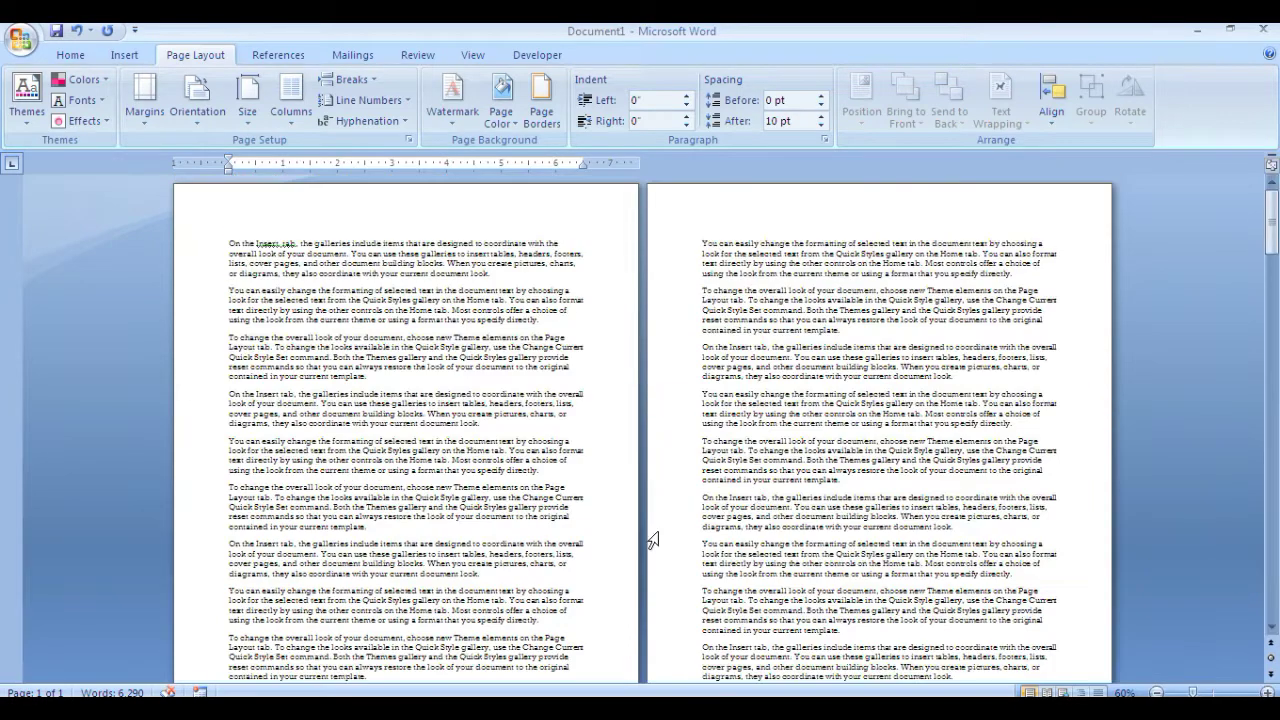
scroll(372, 356, down, 2)
scroll(372, 356, down, 3)
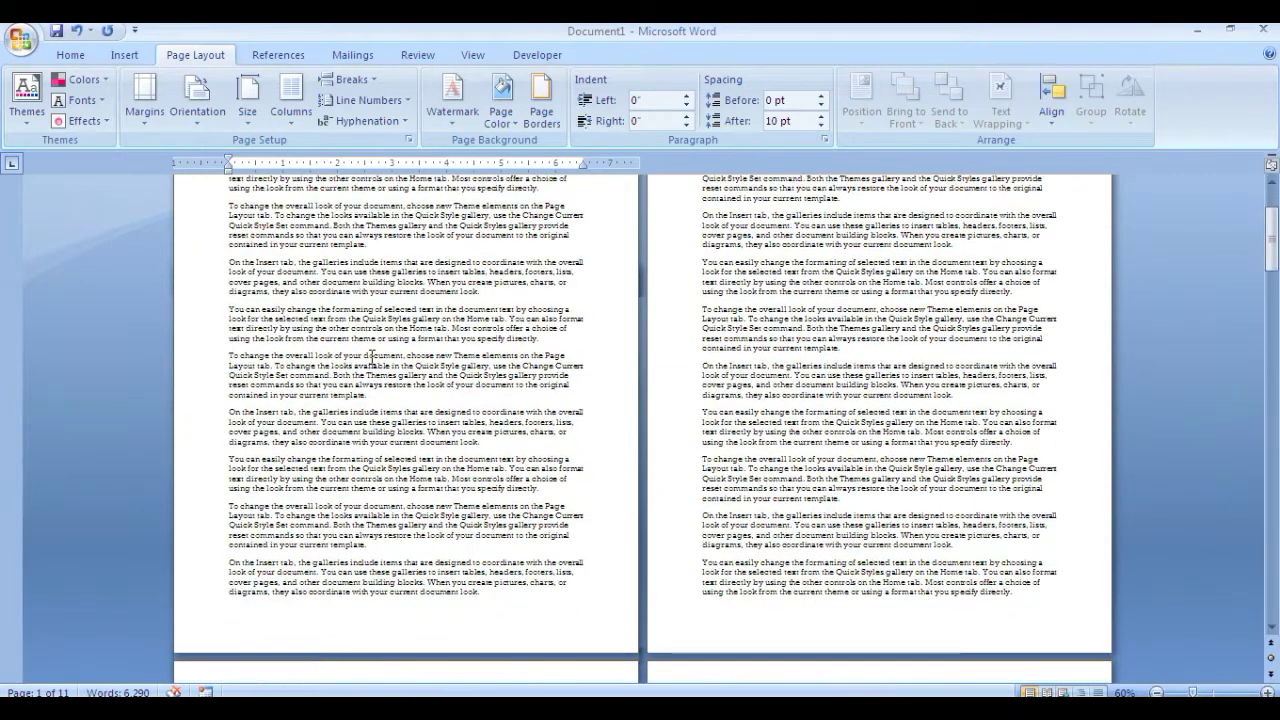
scroll(372, 356, down, 1)
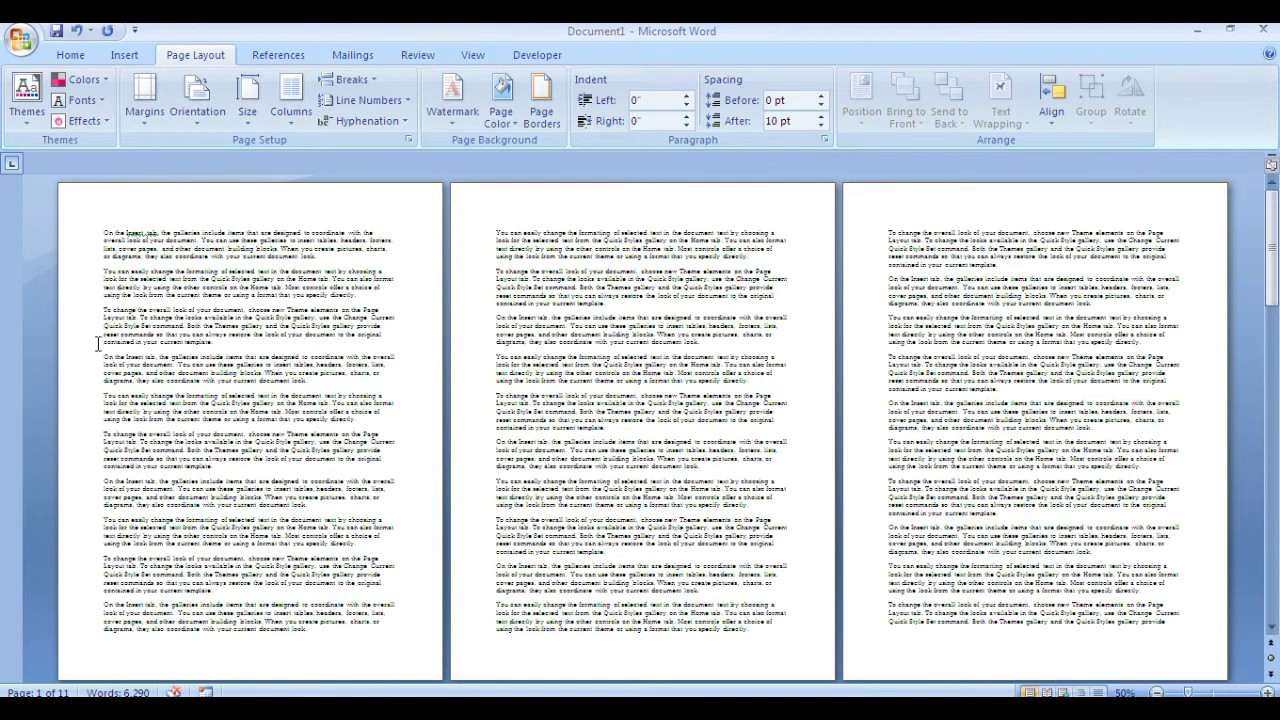
click(145, 100)
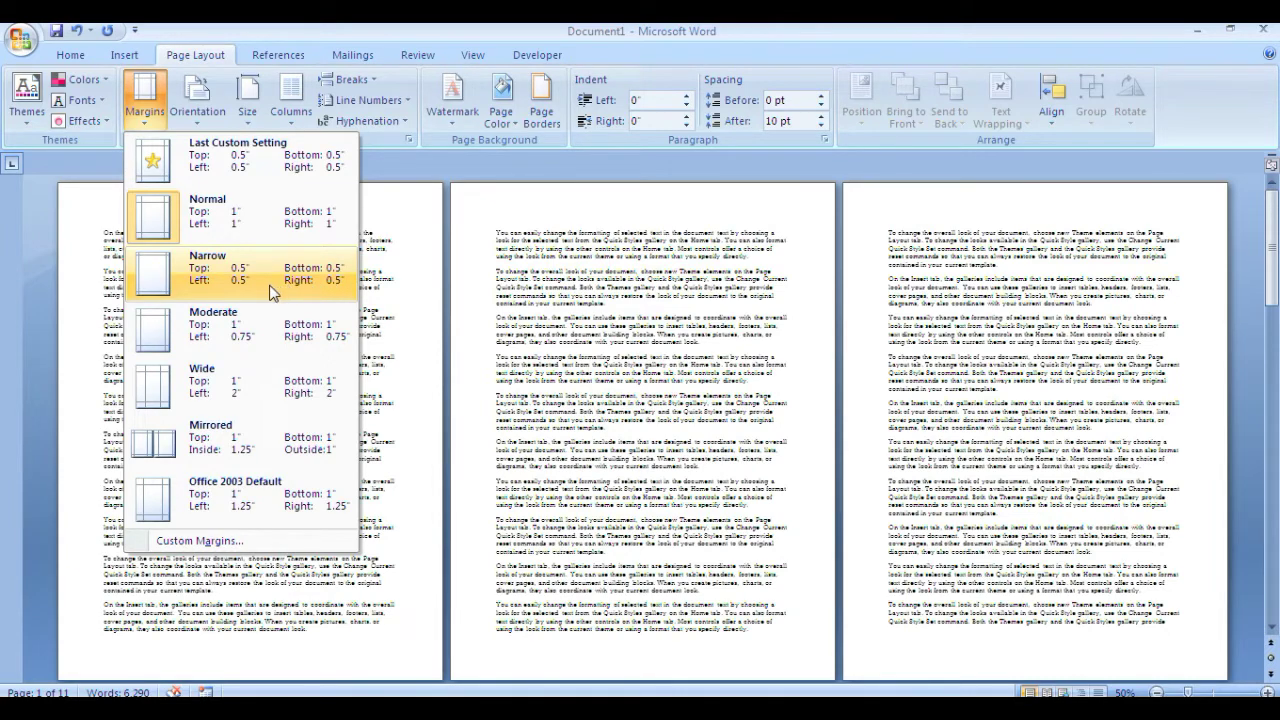
Apply the Narrow, then Wide, then Mirrored preset margins in turn.
click(229, 285)
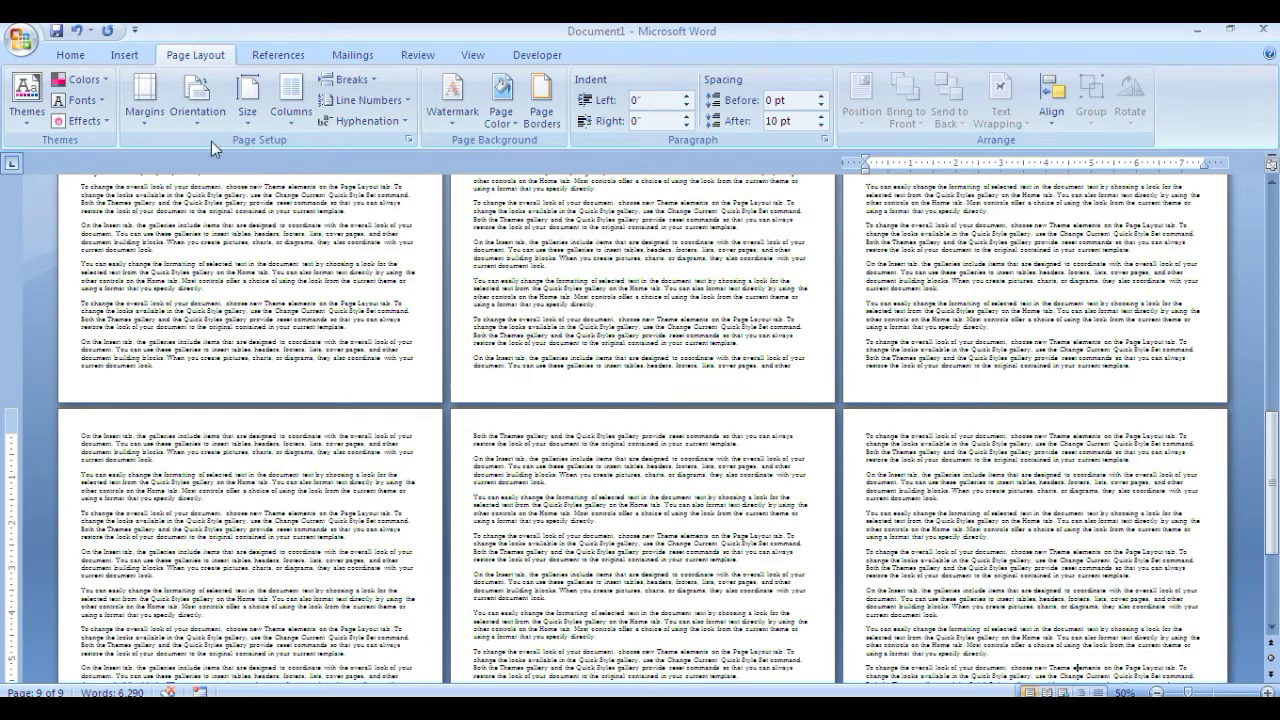
click(146, 120)
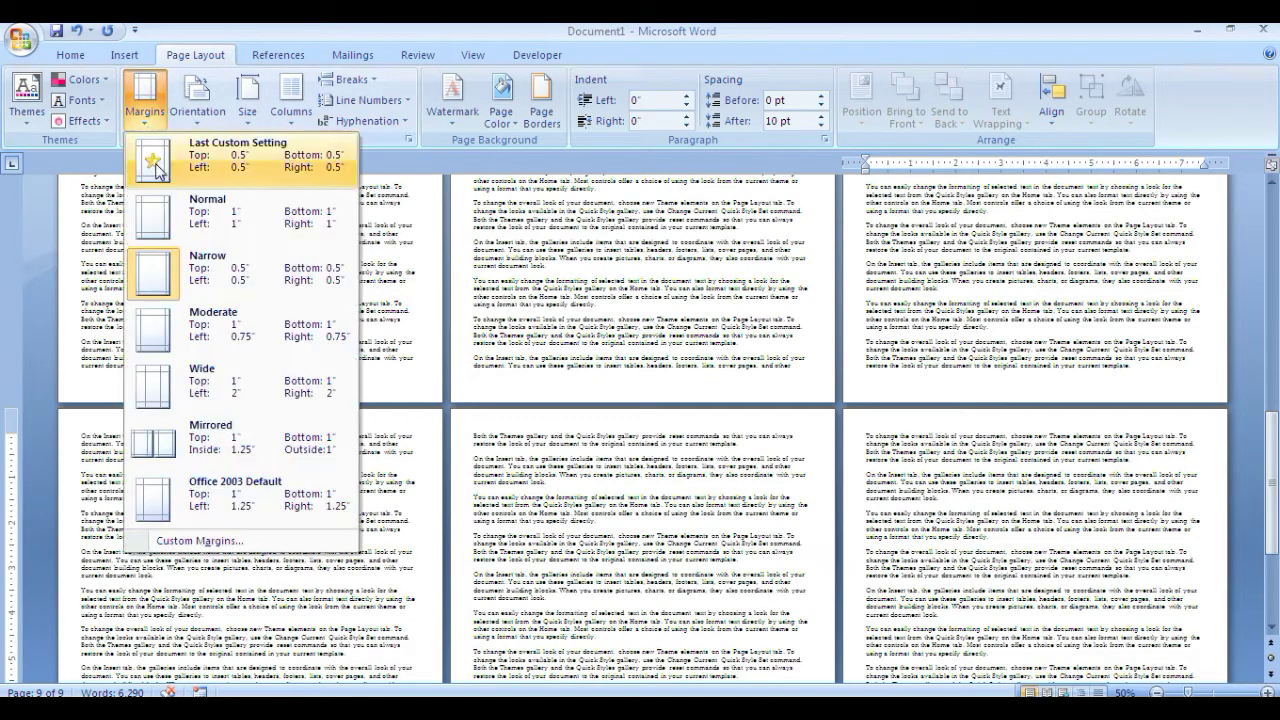
click(200, 382)
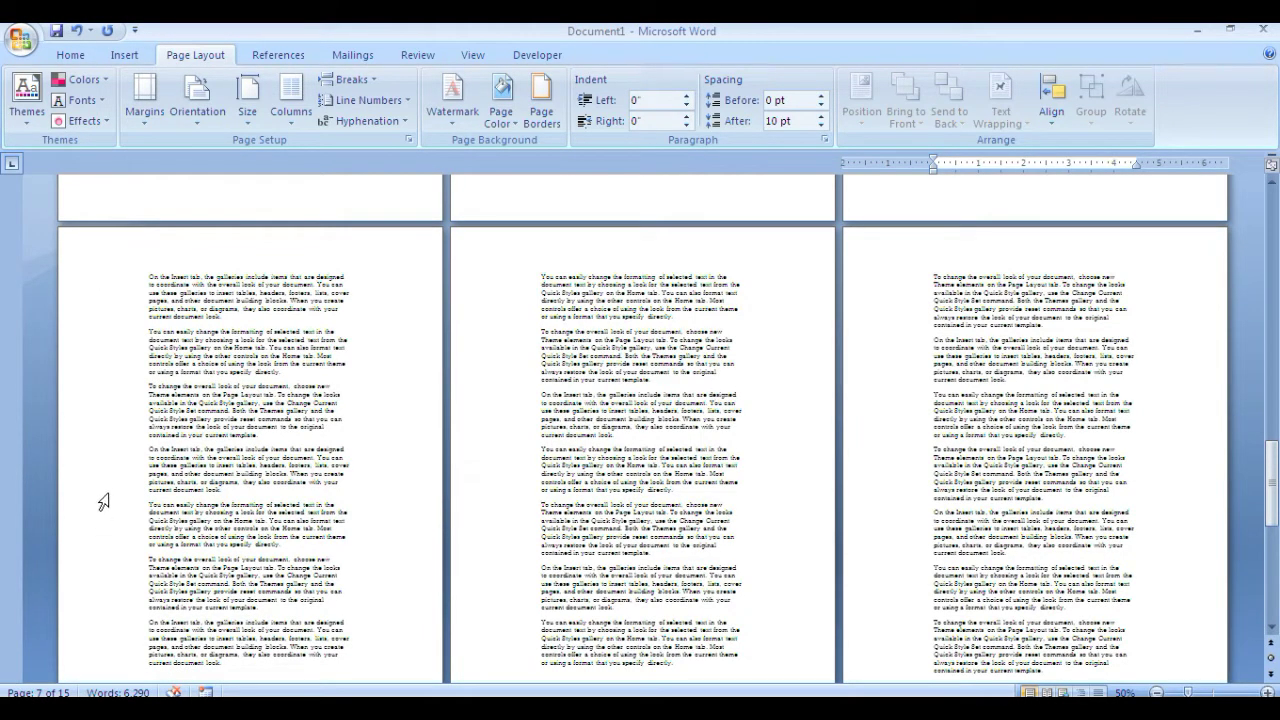
click(140, 120)
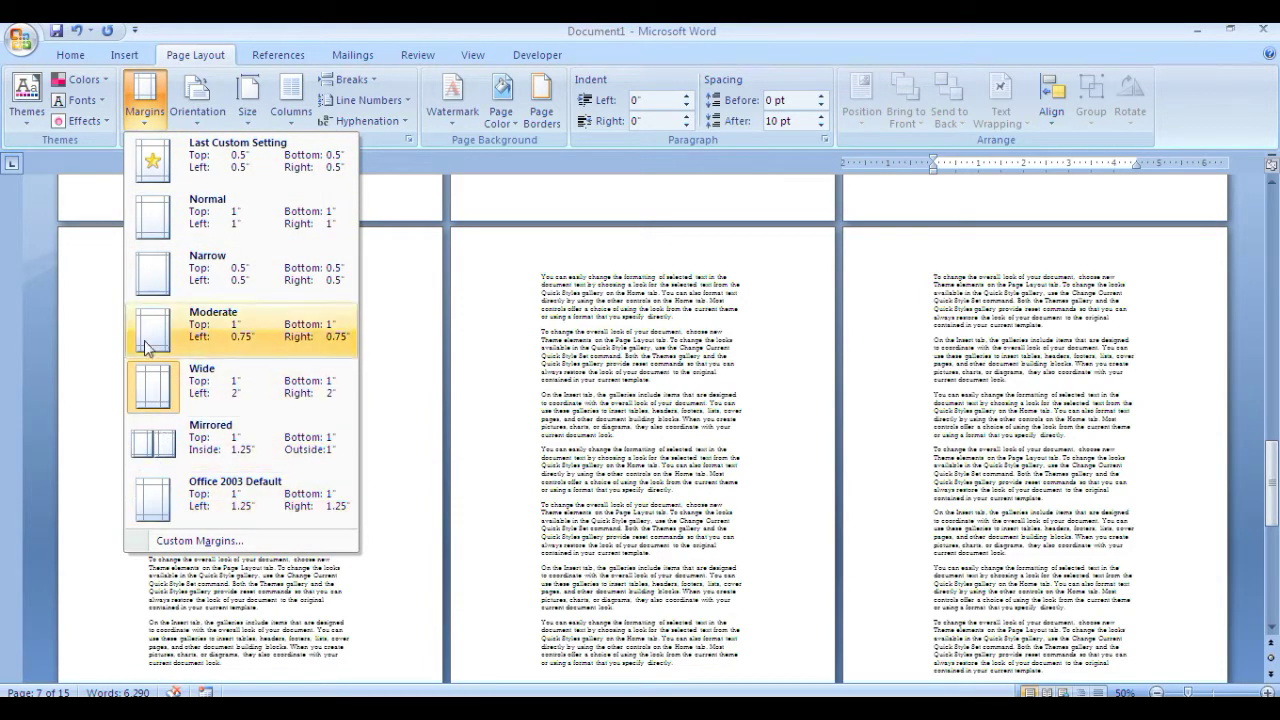
click(165, 442)
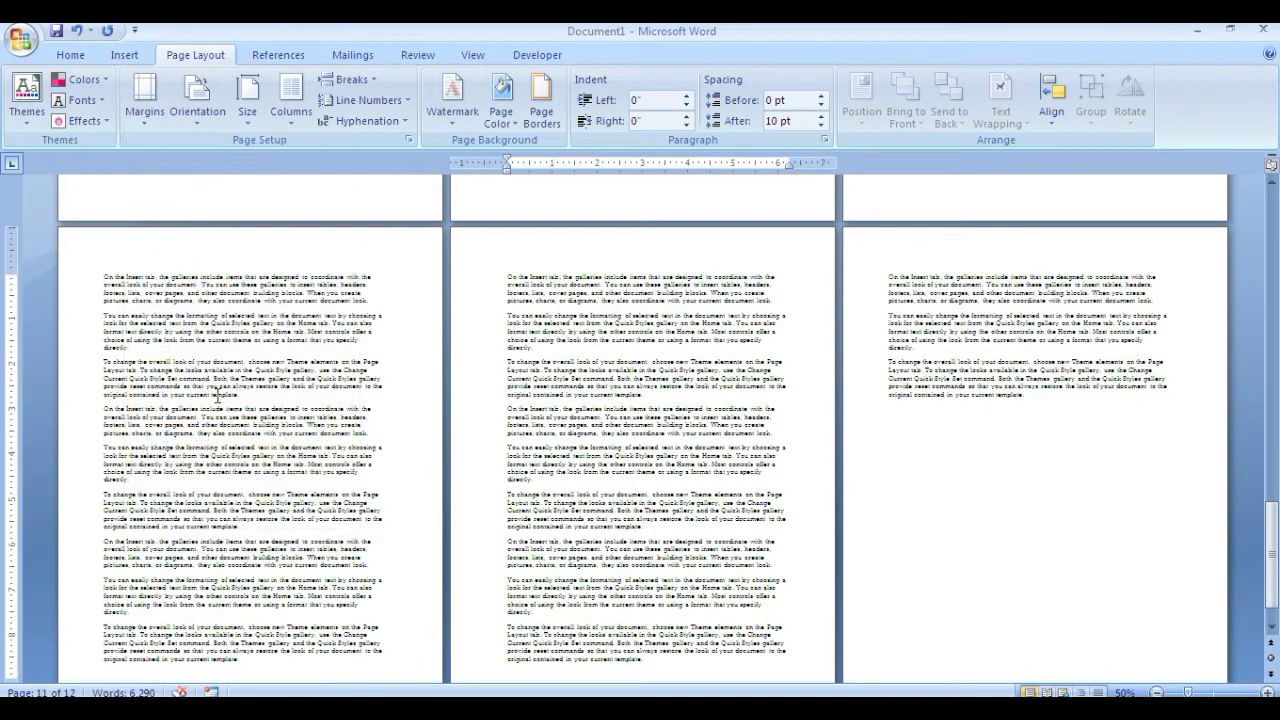
click(134, 122)
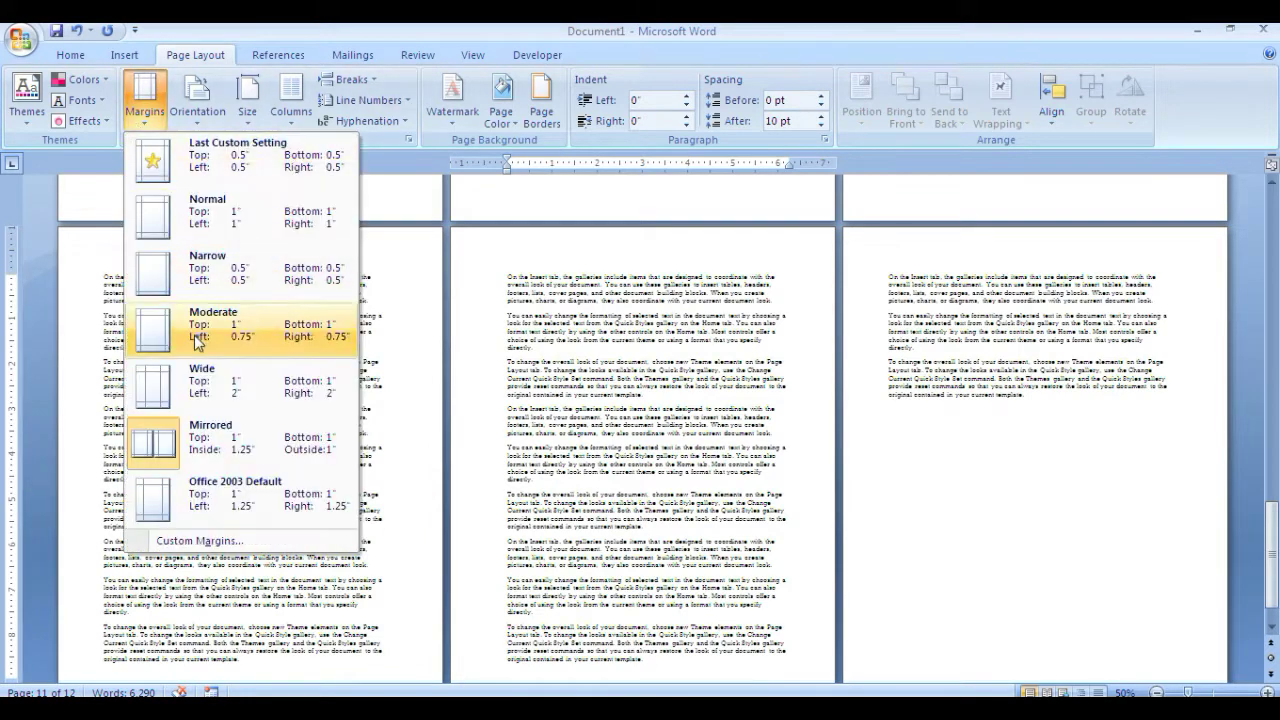
In Page Setup, raise the top margin to 2.1" and the bottom margin to 1.1".
click(176, 545)
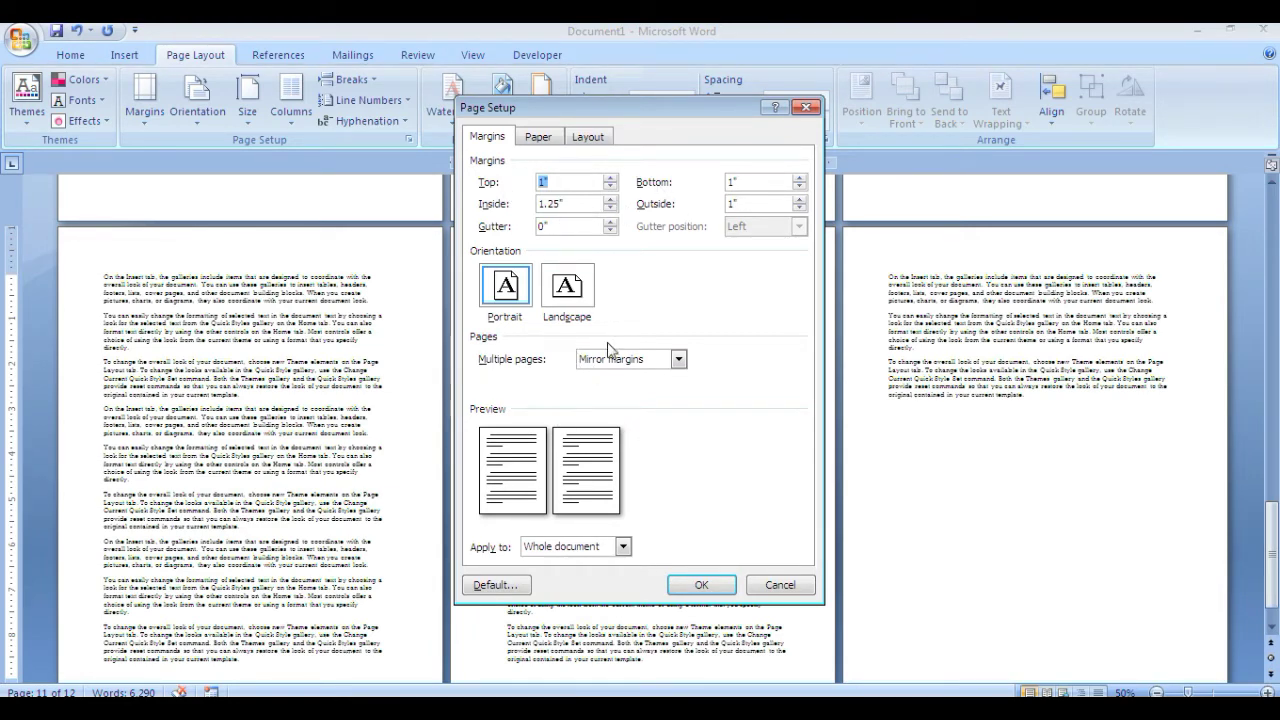
click(609, 178)
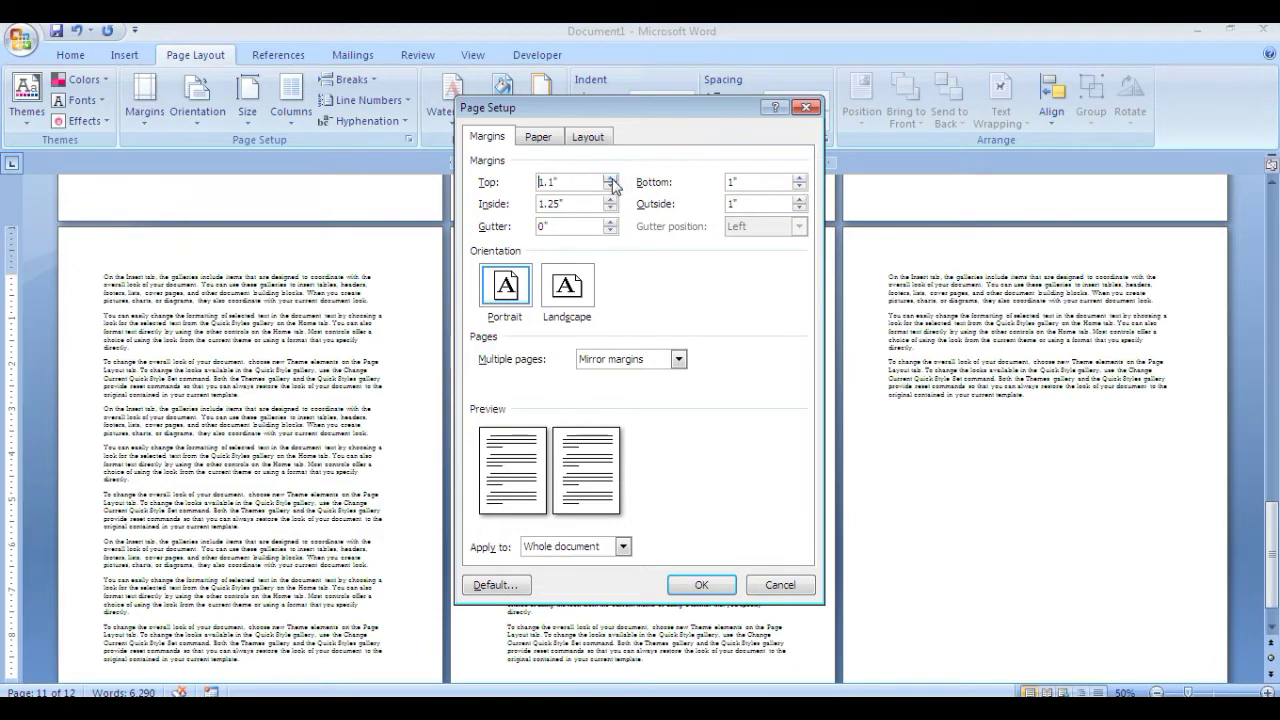
click(609, 178)
click(609, 178)
click(609, 178)
click(609, 178)
click(609, 178)
click(609, 178)
click(609, 178)
click(609, 178)
click(609, 178)
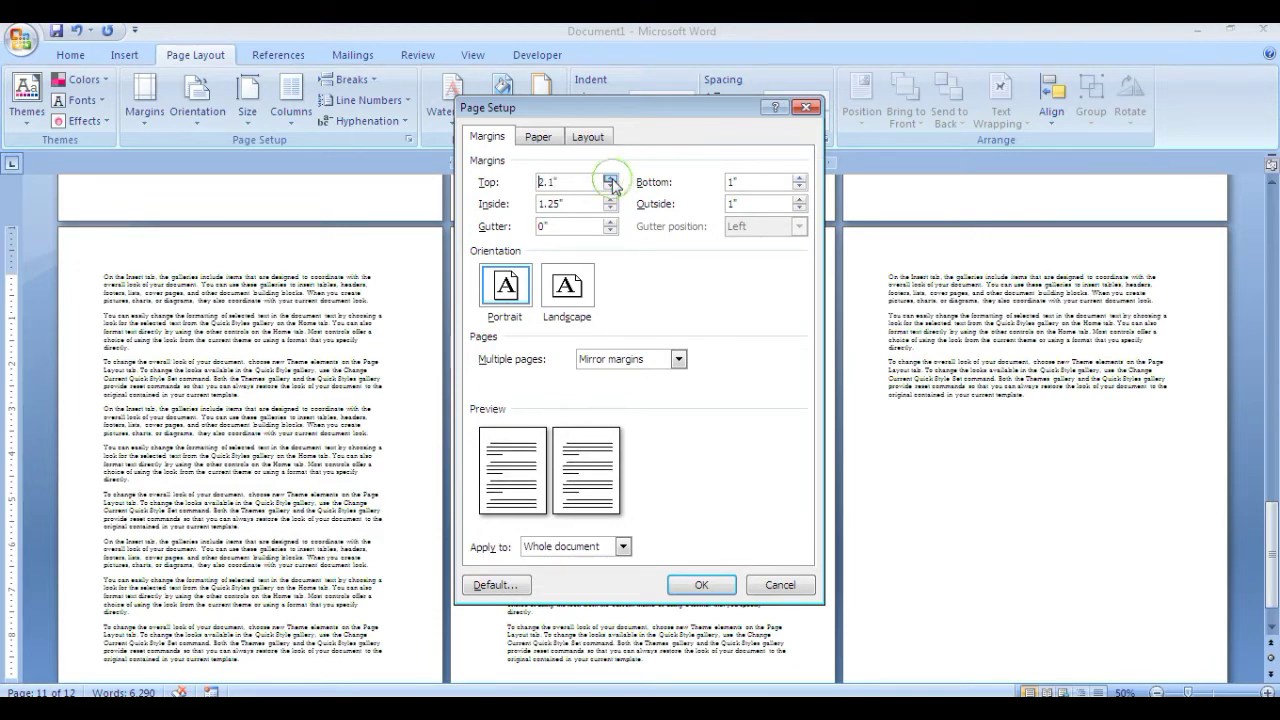
click(609, 178)
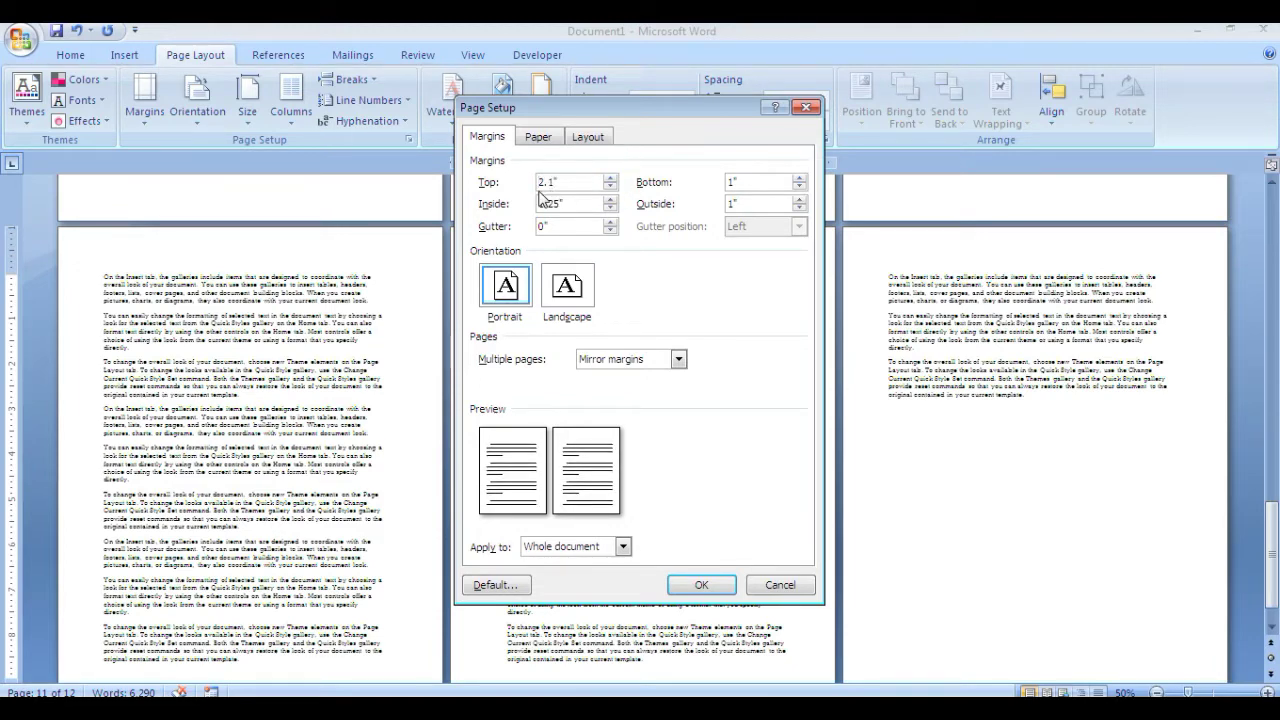
click(799, 178)
Confirm the custom mirrored margins and view them listed first among the margin presets.
click(700, 585)
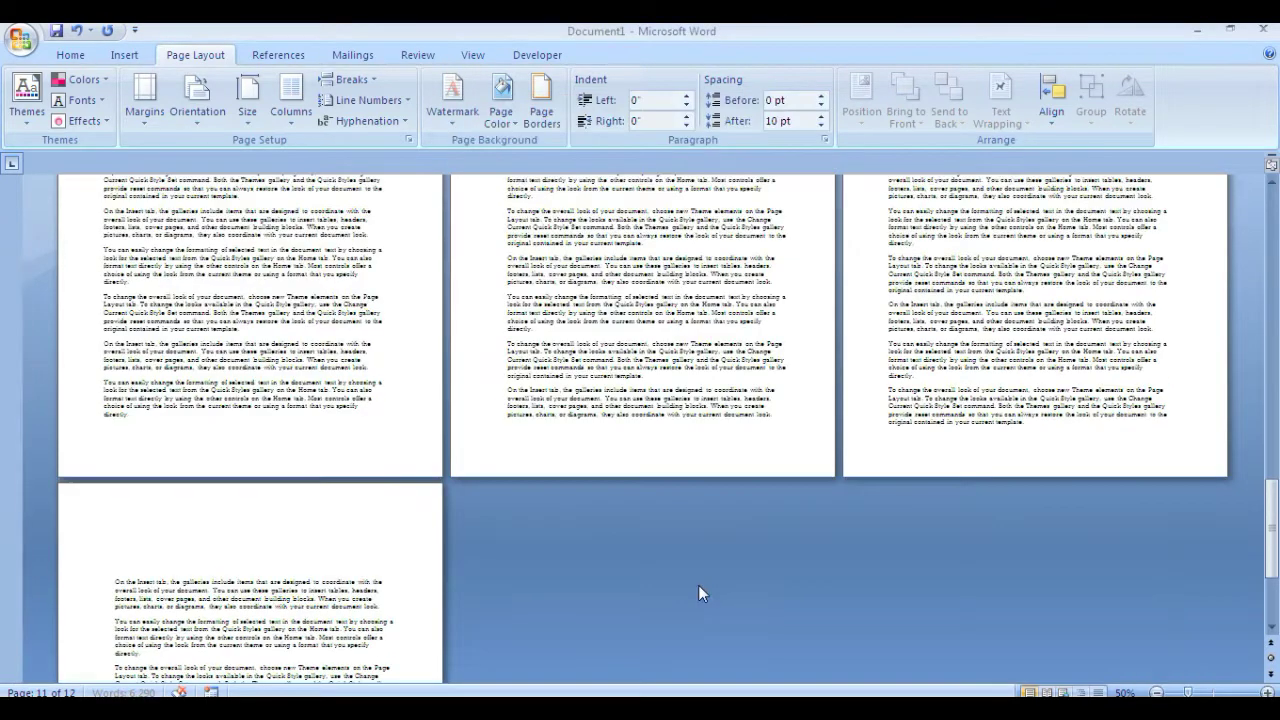
scroll(162, 566, up, 5)
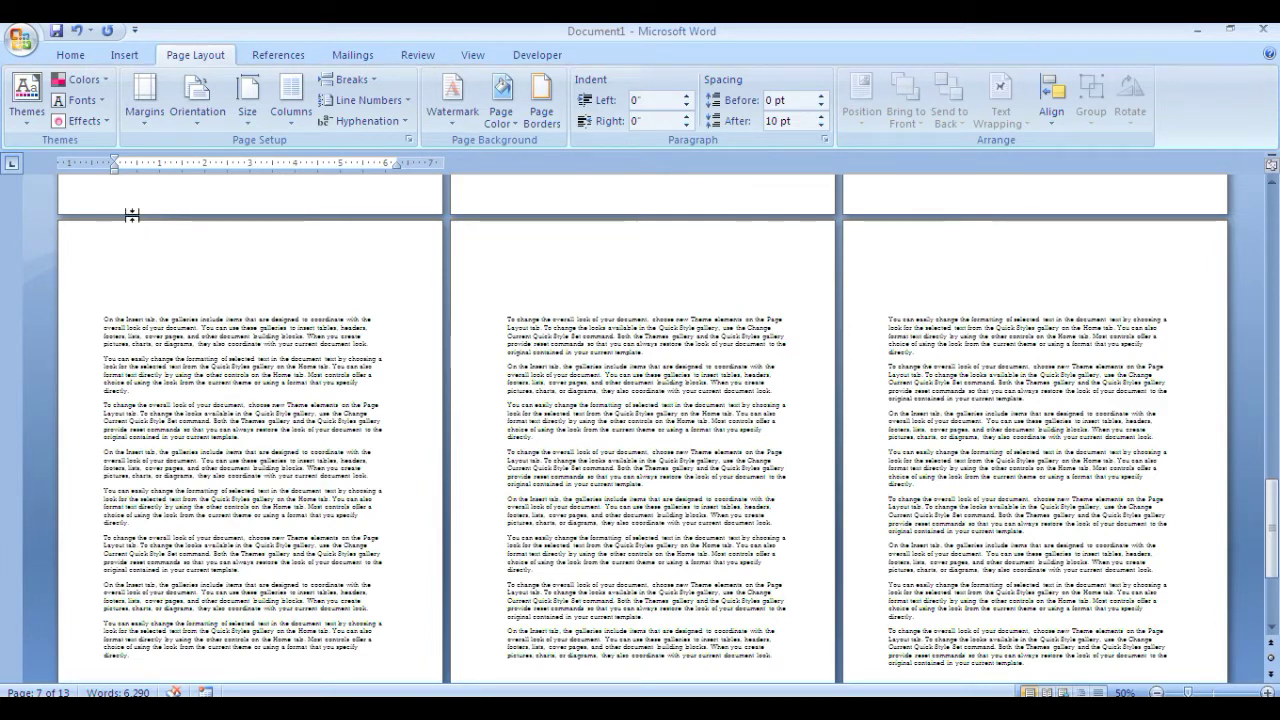
click(141, 126)
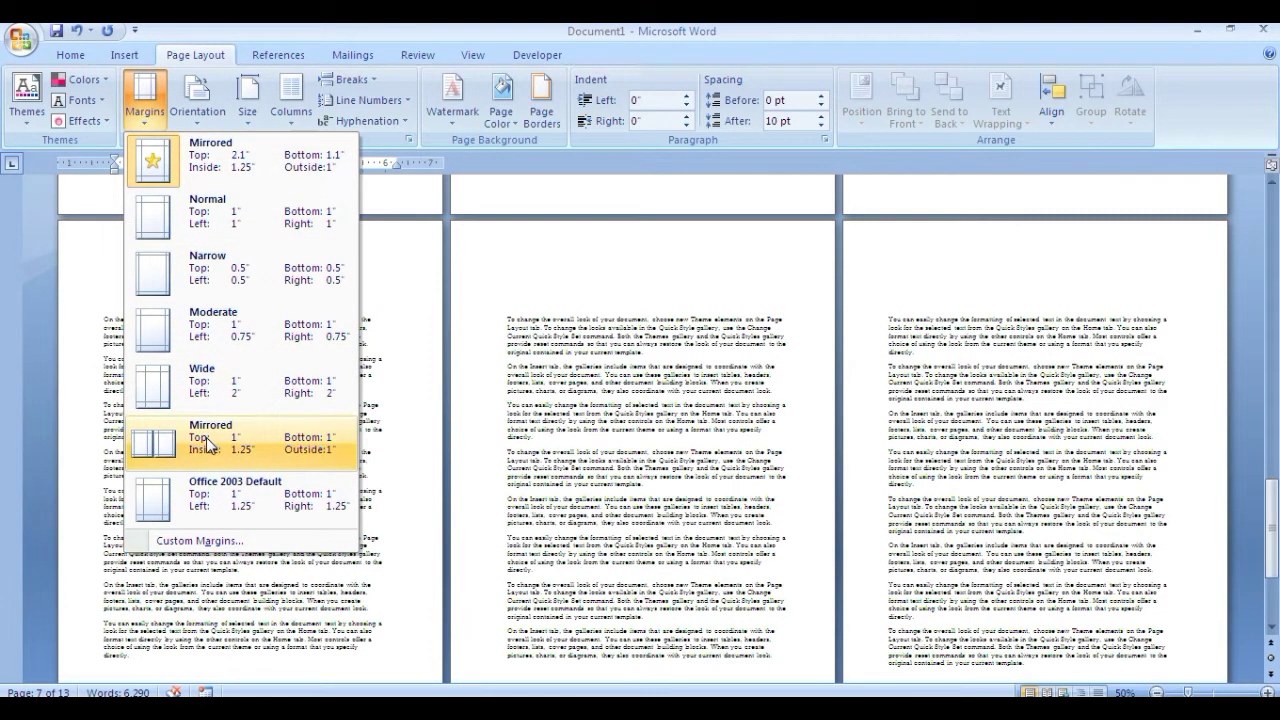
Turn the pages to landscape orientation, growing the document to 15 pages.
click(408, 357)
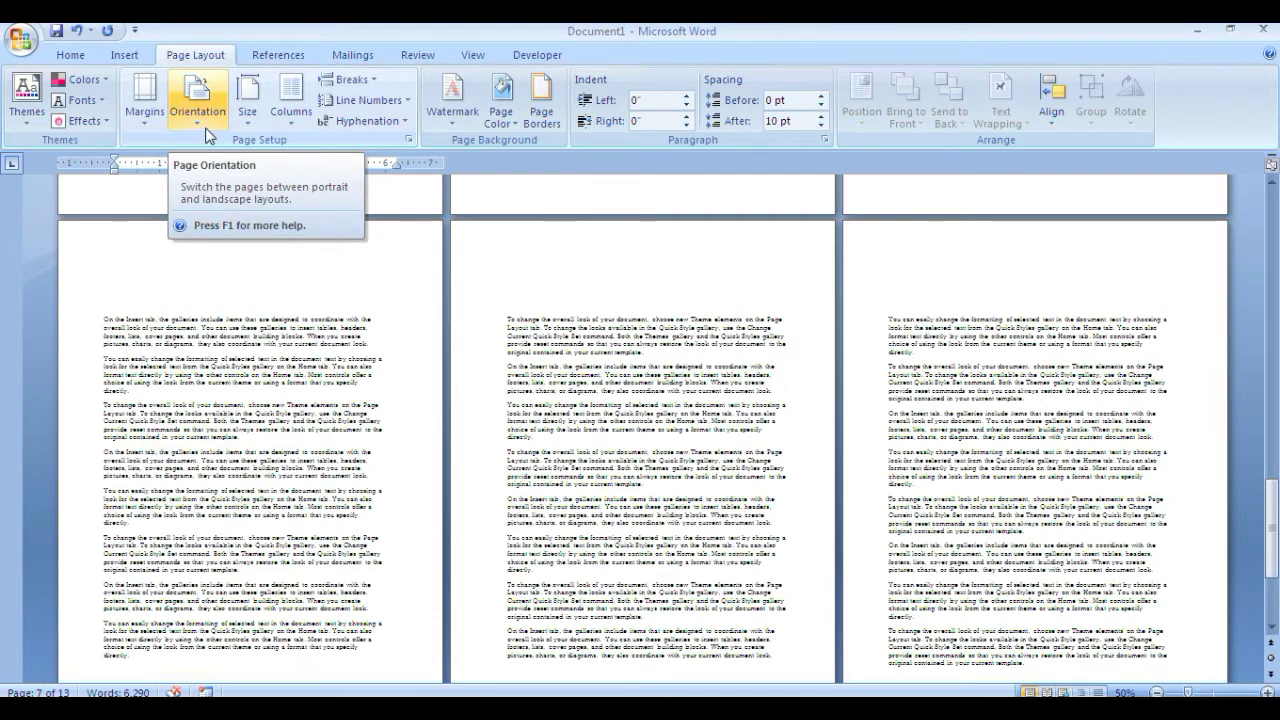
scroll(195, 352, down, 4)
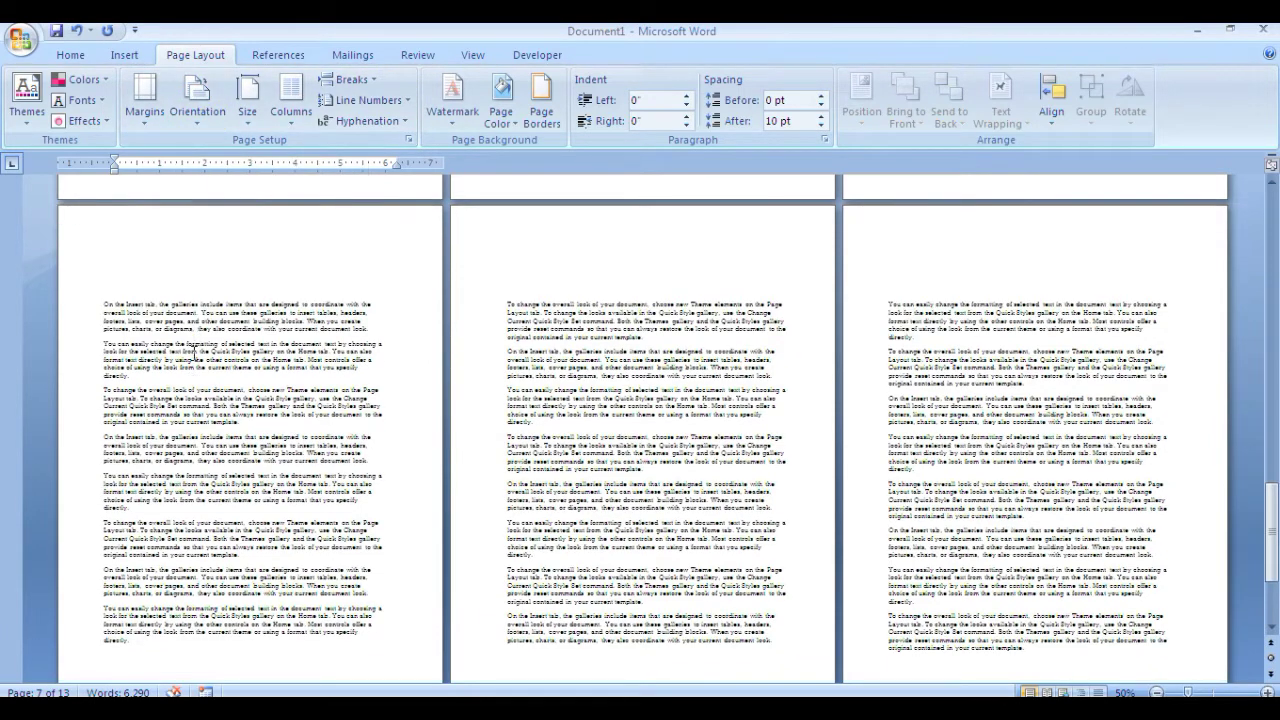
scroll(195, 352, up, 1)
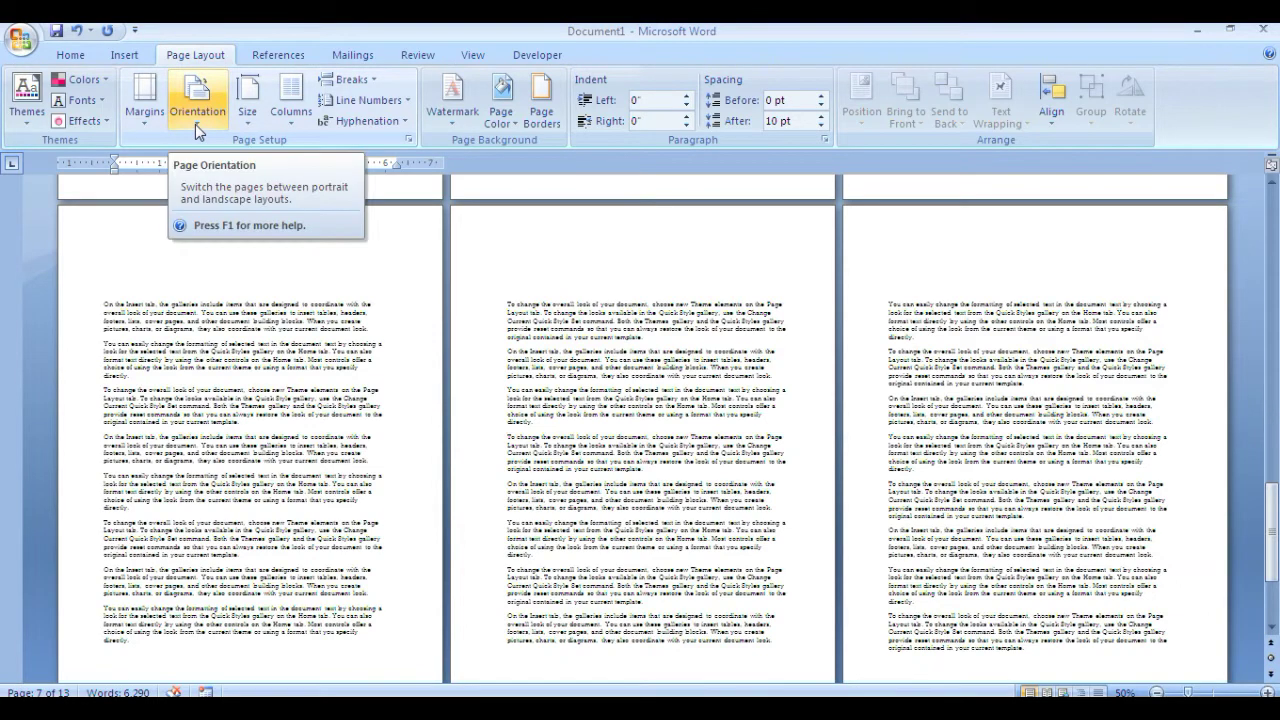
scroll(130, 352, down, 3)
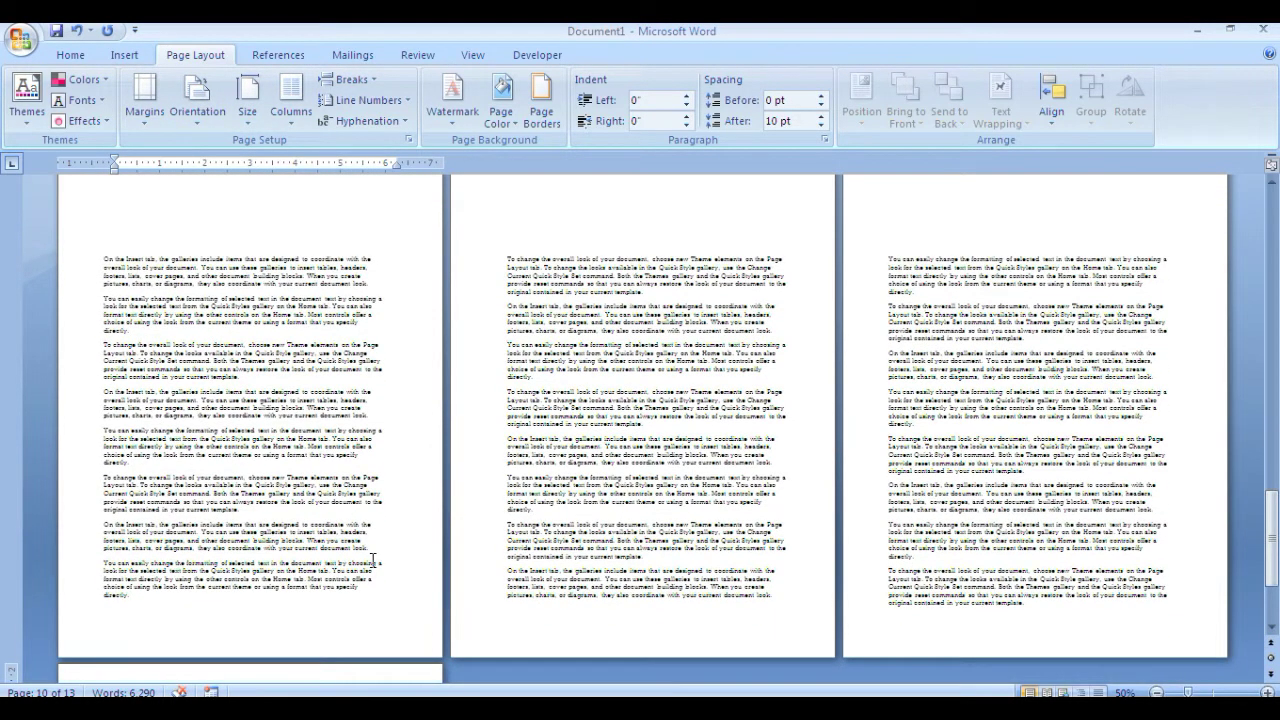
click(200, 120)
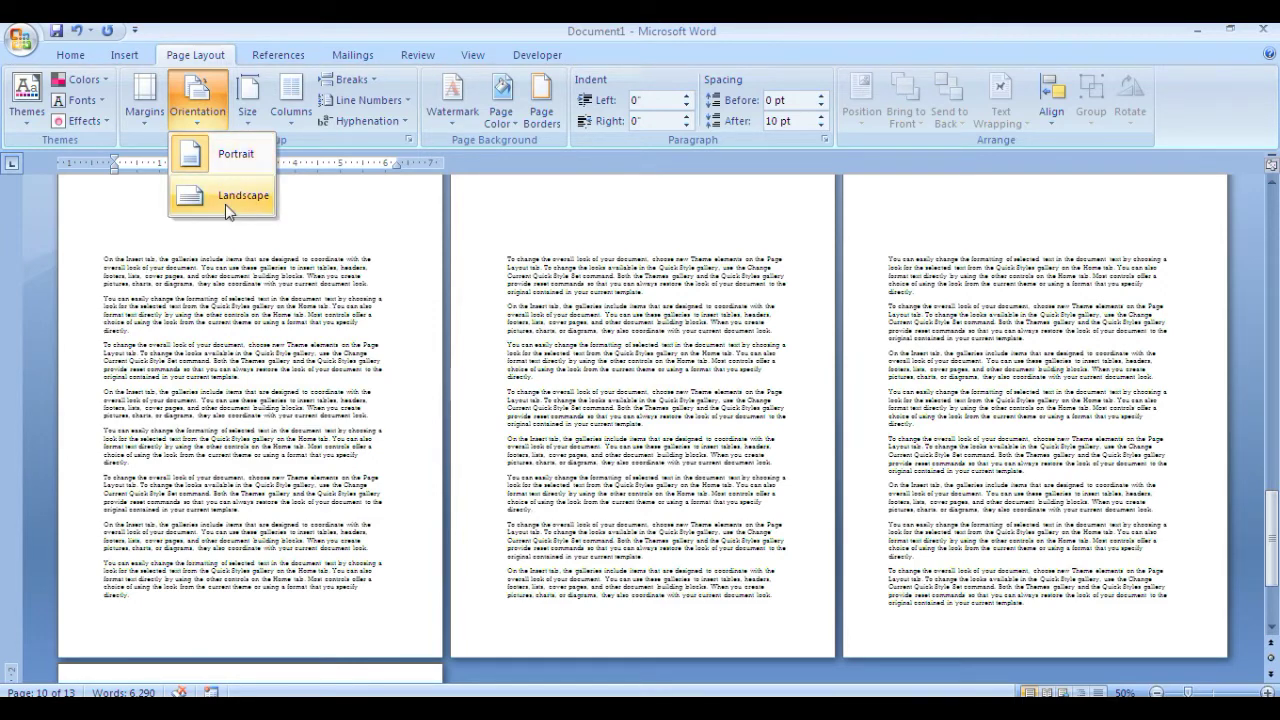
click(225, 204)
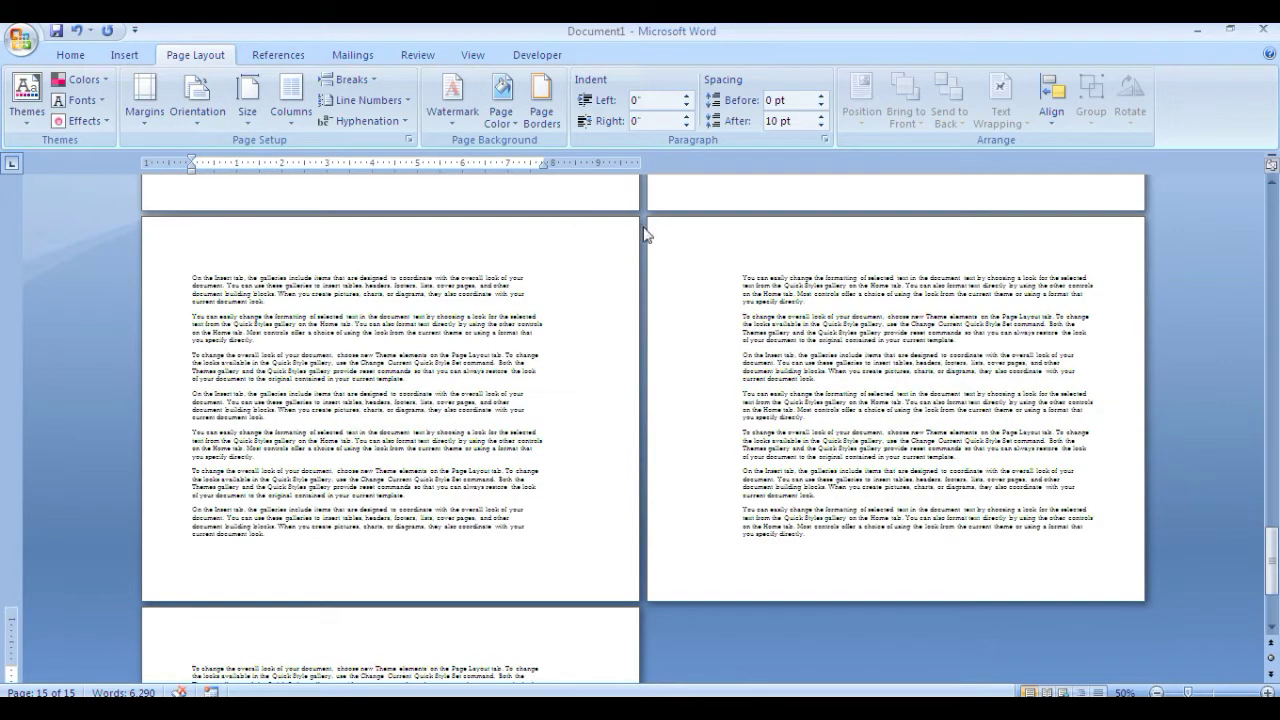
Return the pages to portrait orientation, back to 13 pages.
click(197, 124)
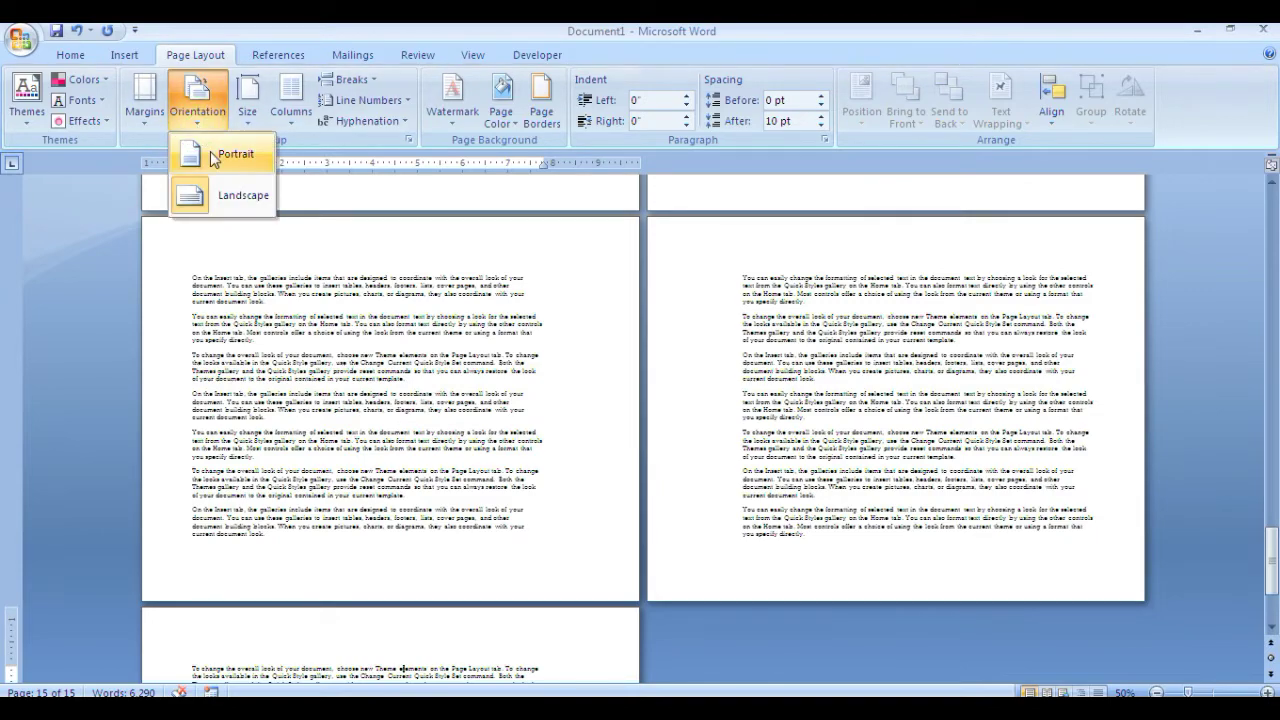
click(213, 158)
scroll(288, 245, up, 3)
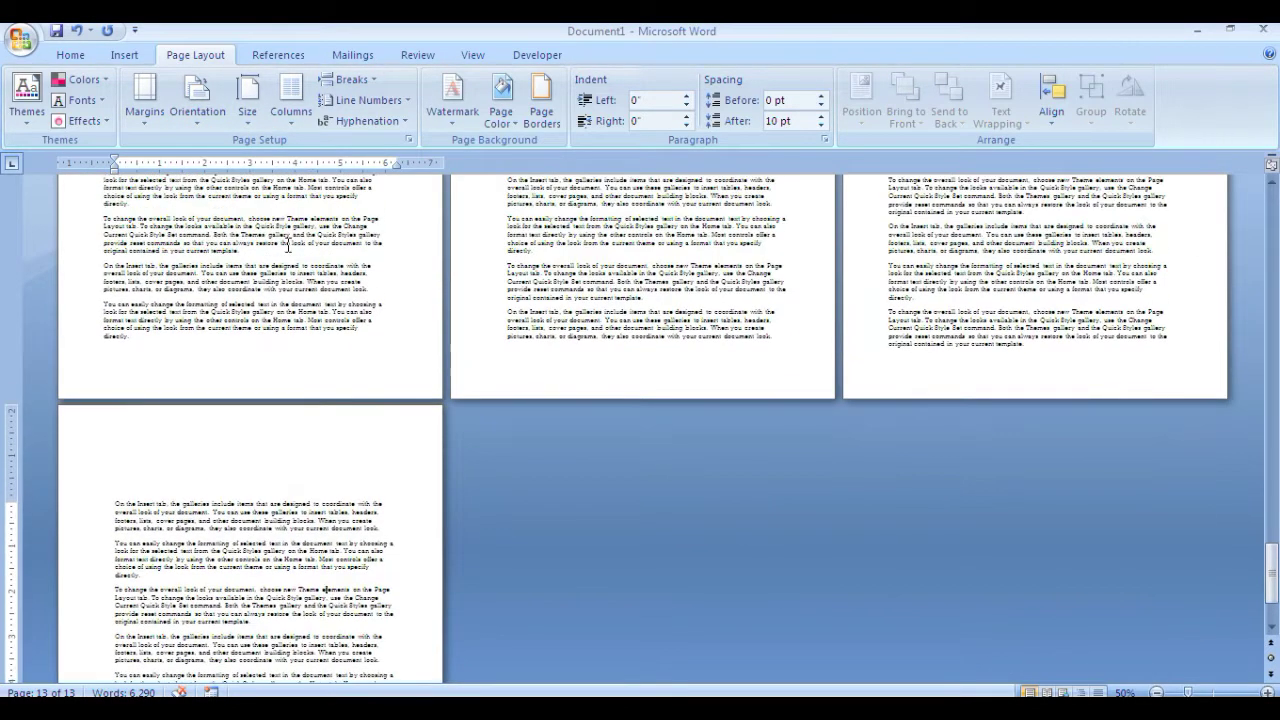
scroll(288, 245, up, 2)
scroll(288, 245, up, 2)
scroll(288, 245, up, 2)
scroll(280, 210, up, 2)
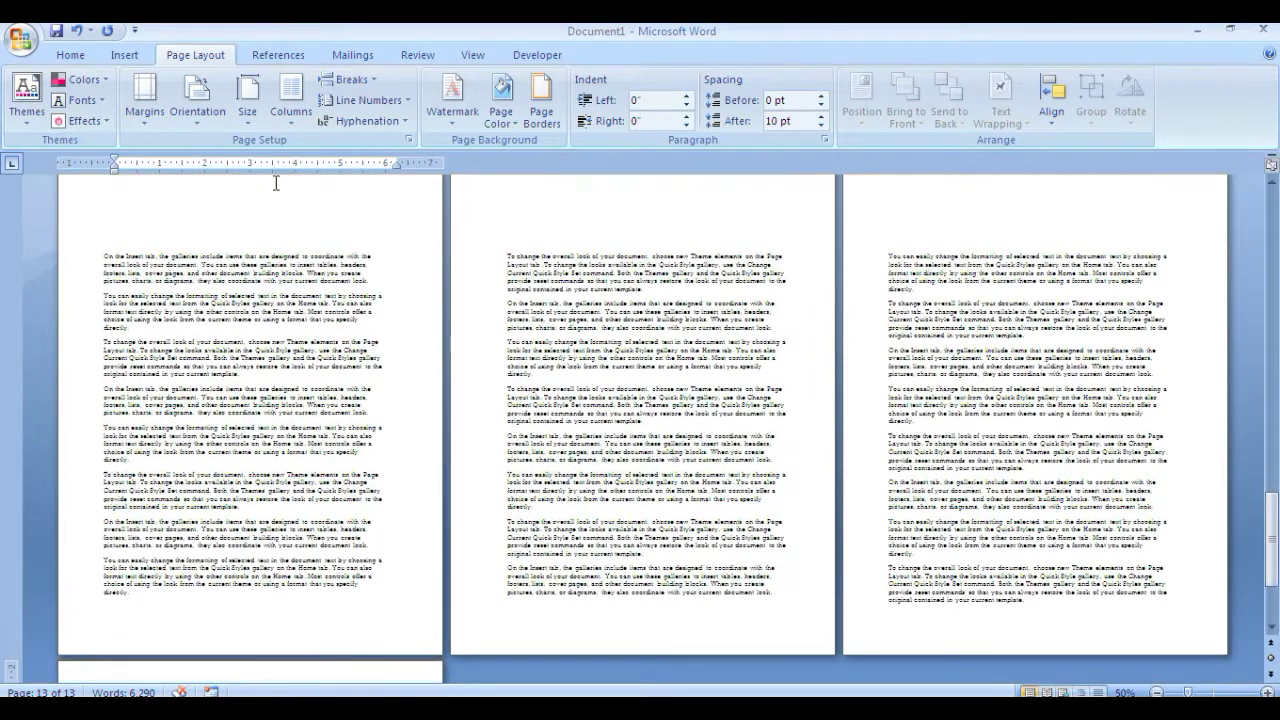
Set the paper size to A4 (8.27" × 11.69").
click(233, 418)
click(254, 120)
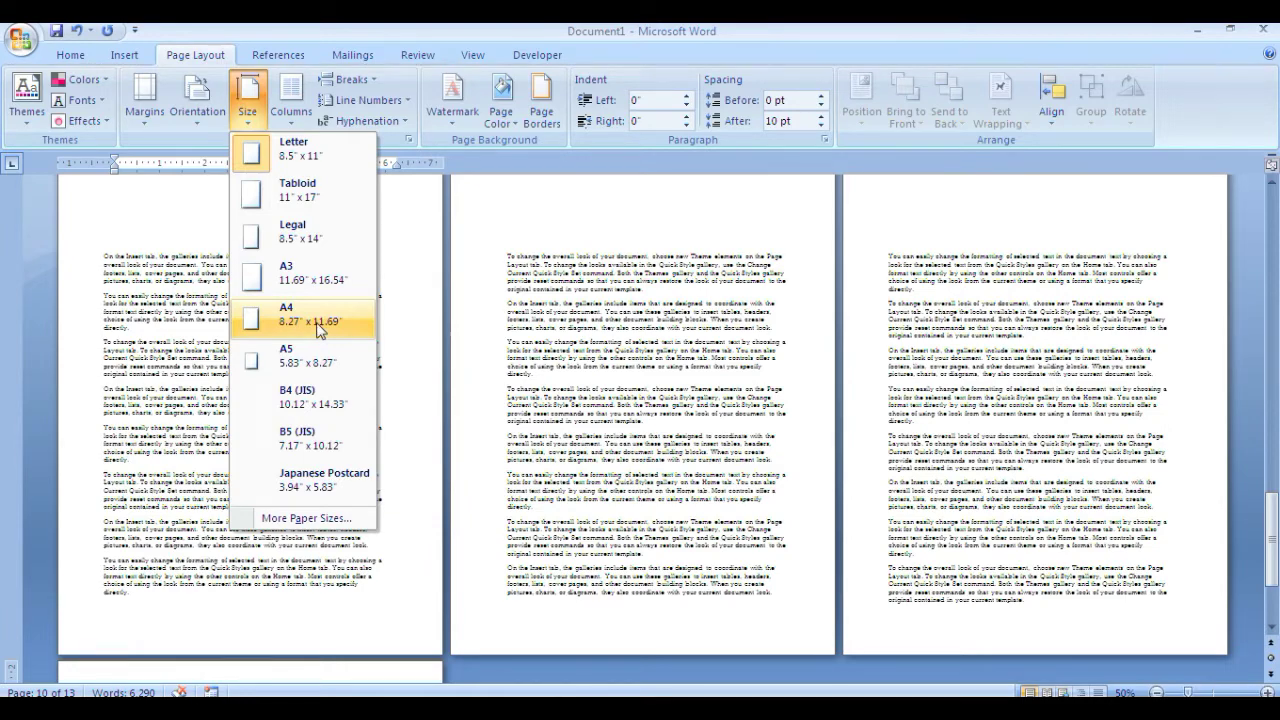
click(319, 330)
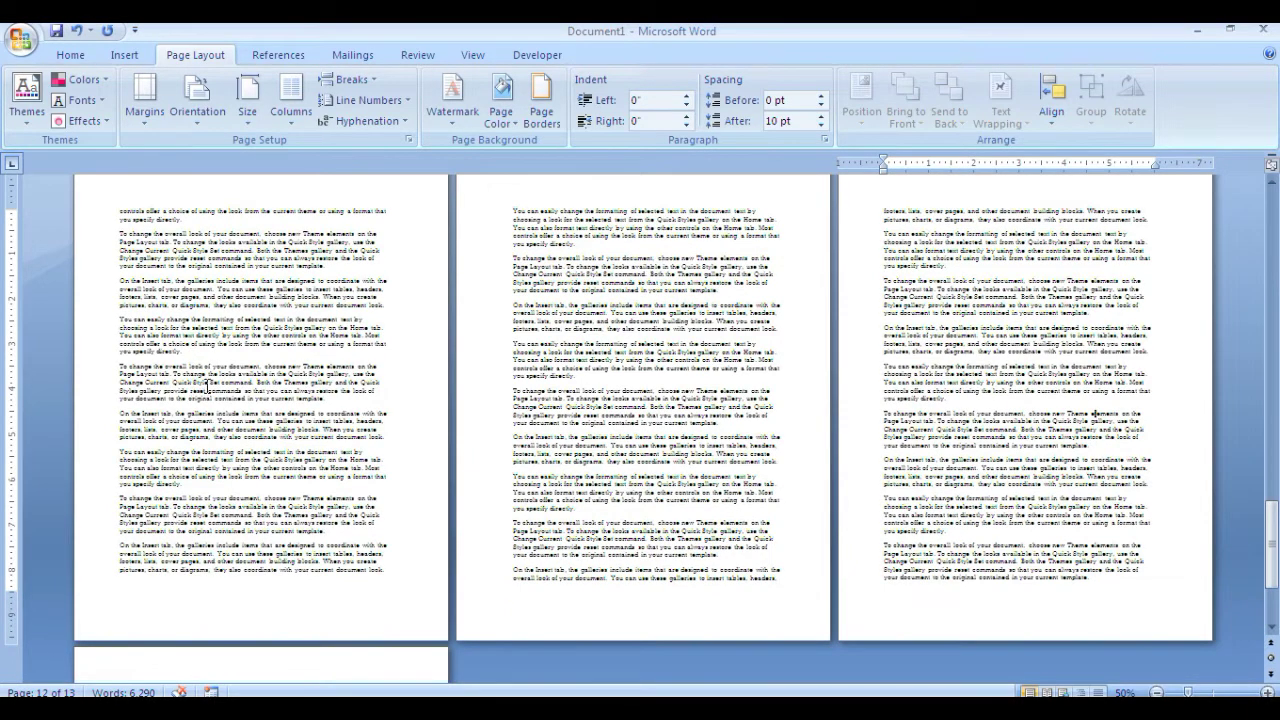
scroll(207, 386, up, 2)
click(246, 108)
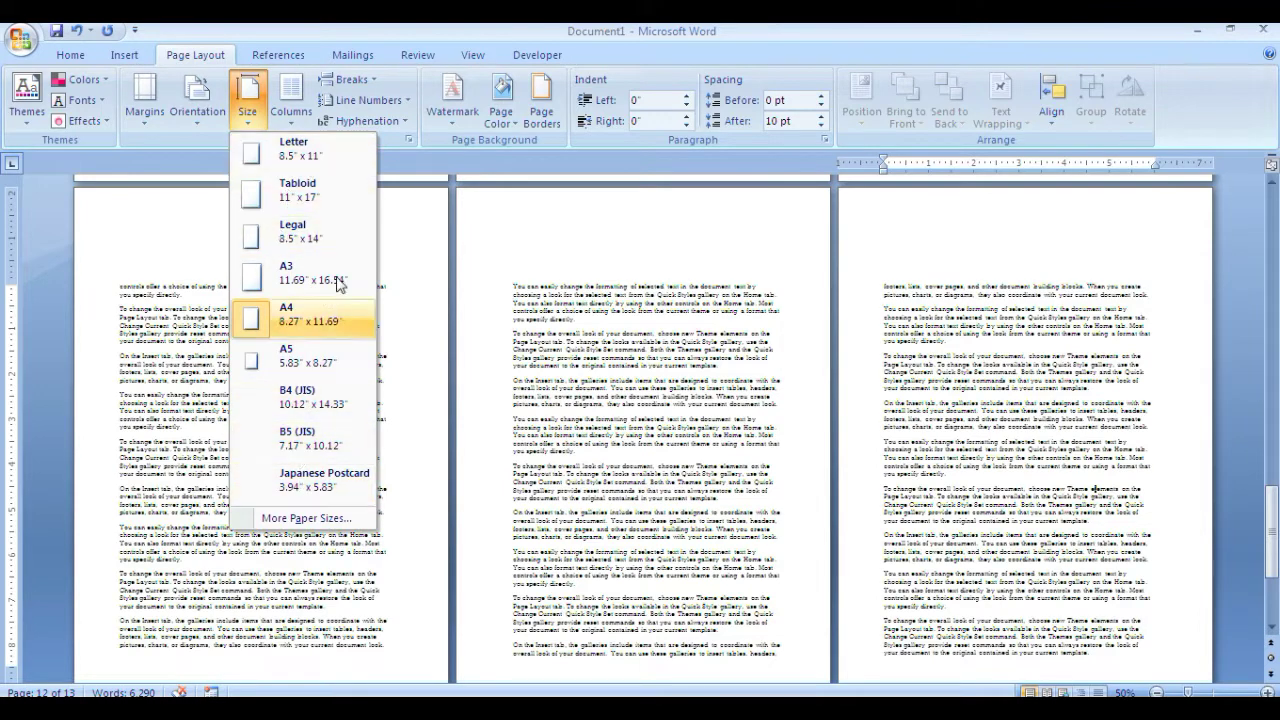
click(410, 340)
click(247, 110)
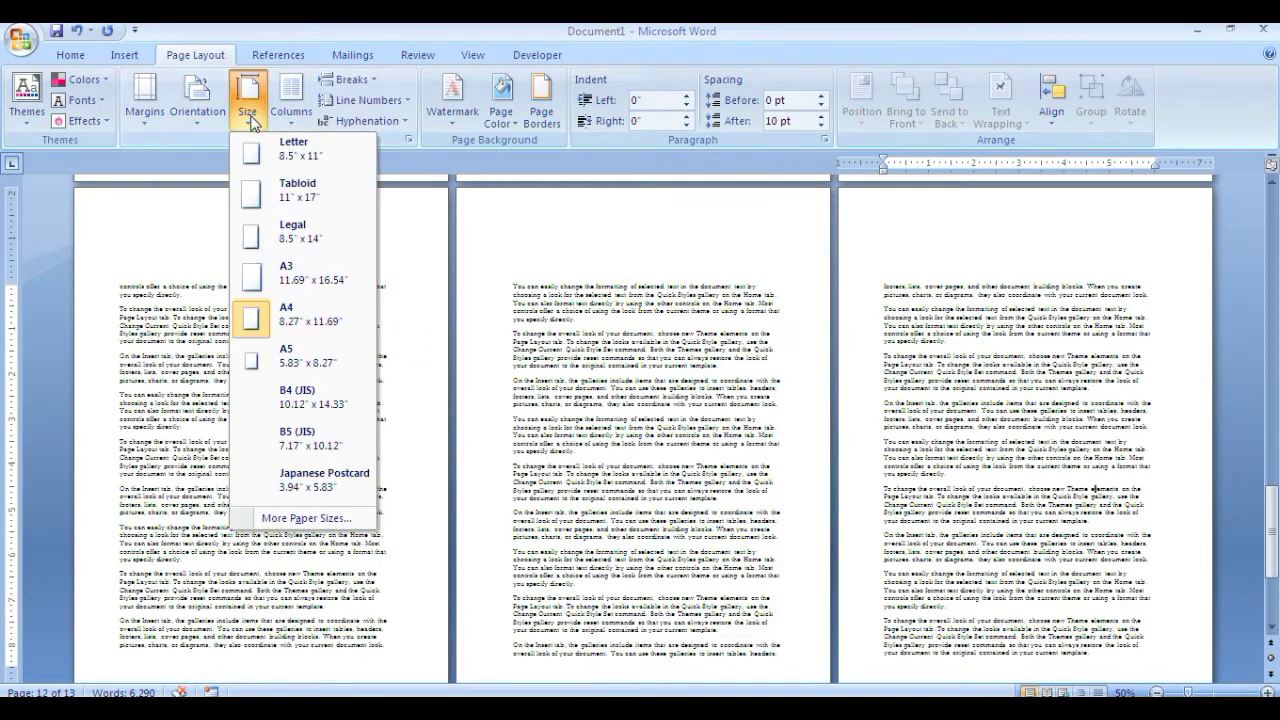
click(440, 458)
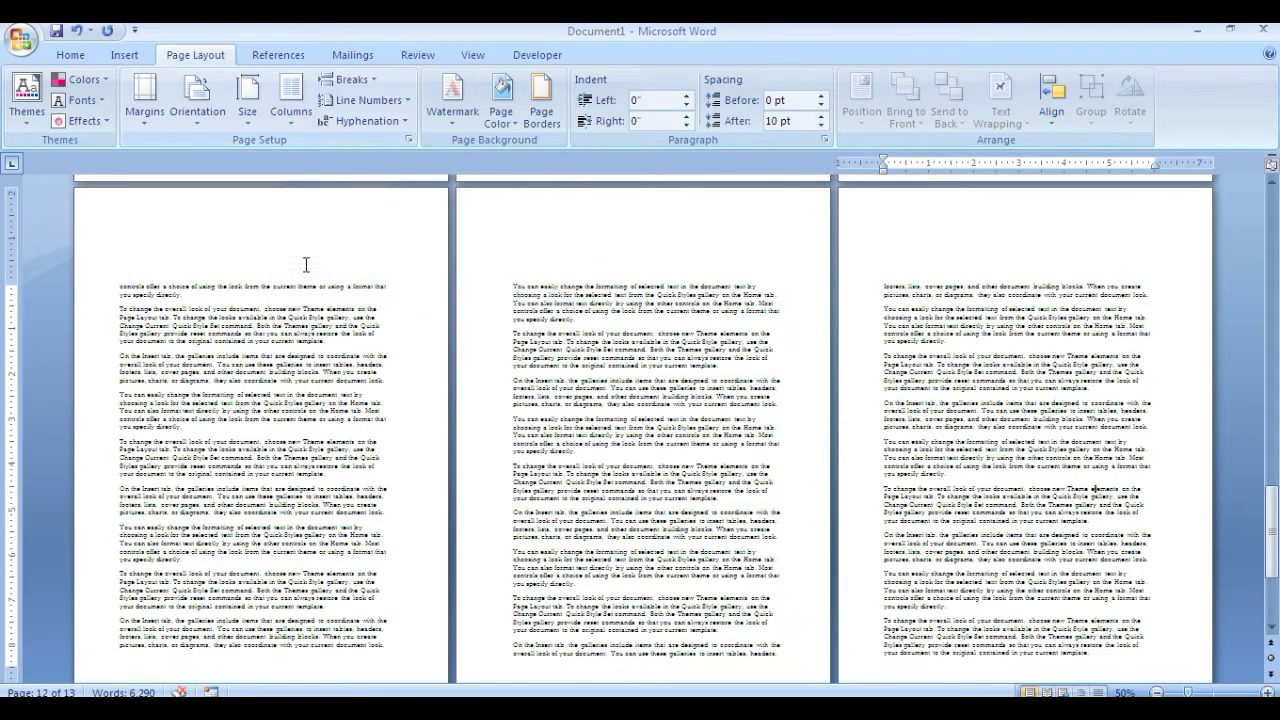
click(296, 124)
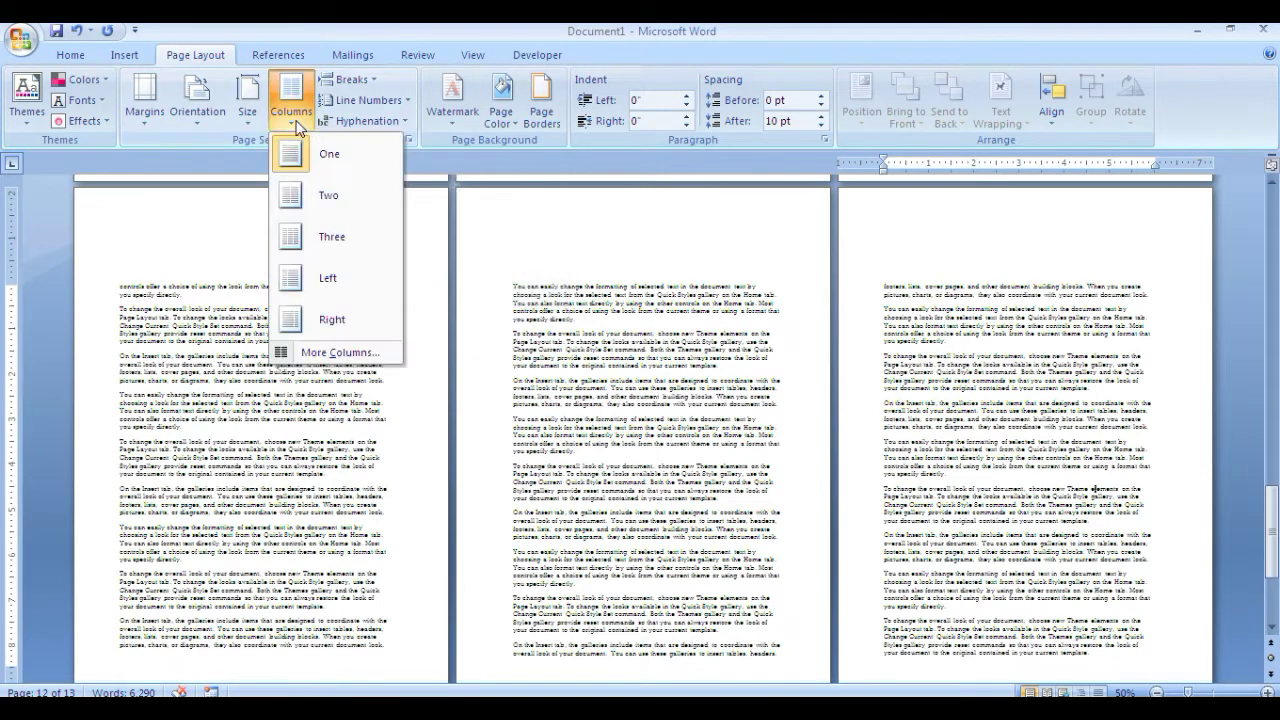
click(362, 195)
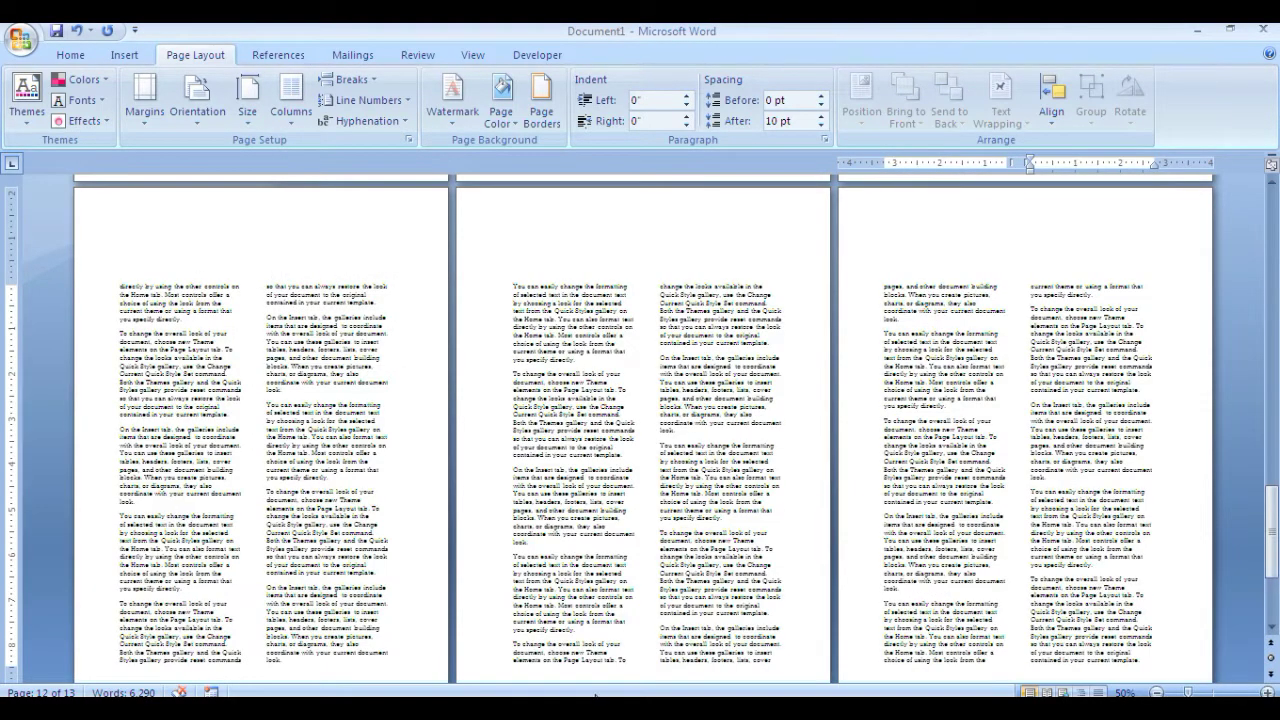
scroll(452, 487, down, 3)
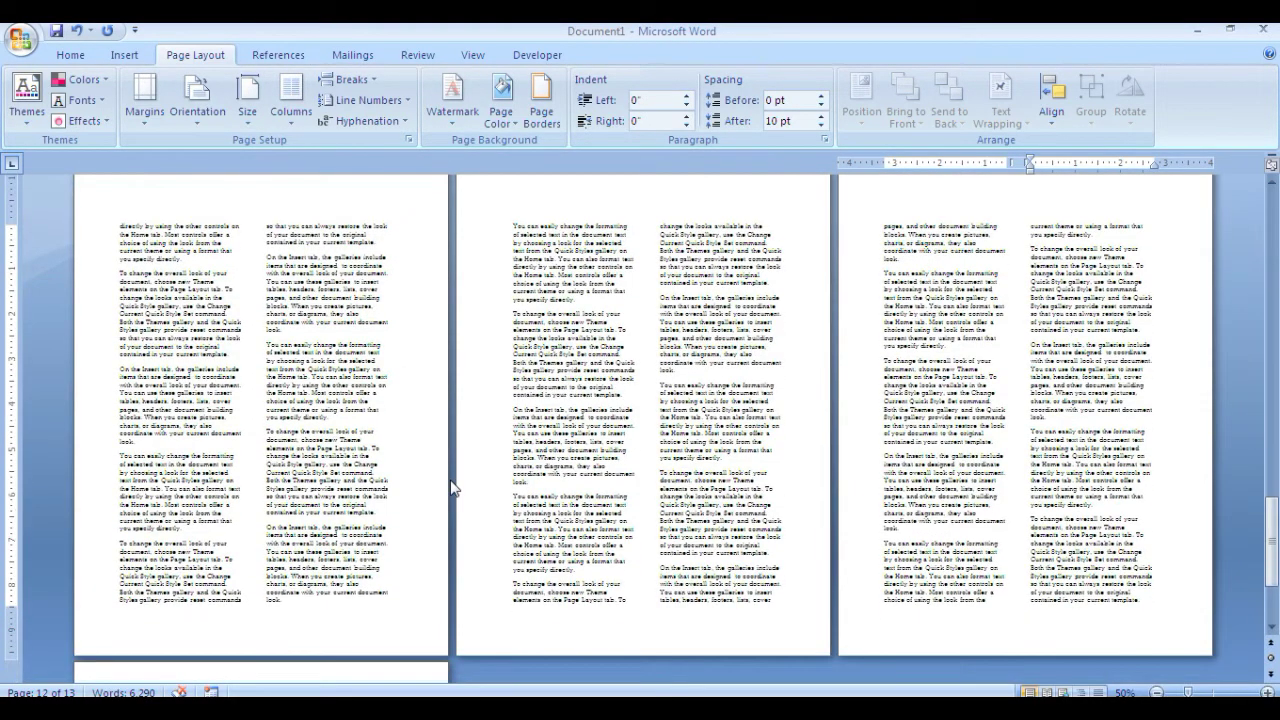
click(243, 606)
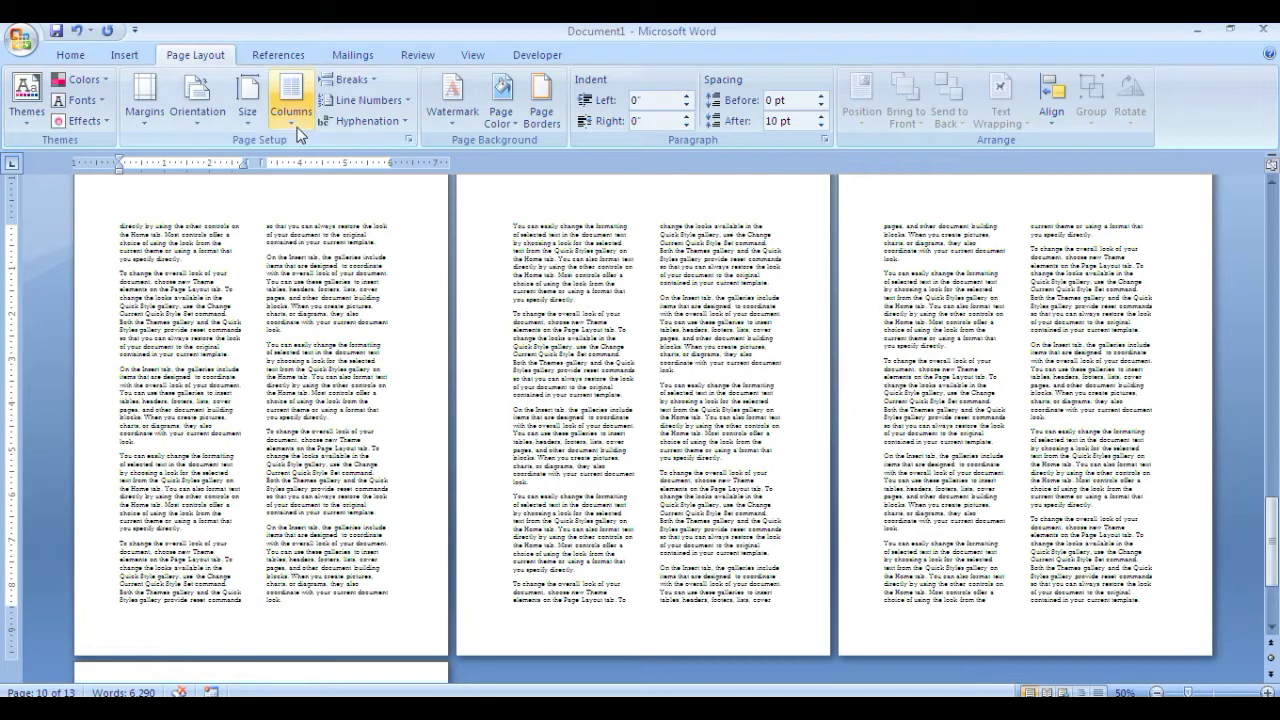
click(291, 100)
click(322, 238)
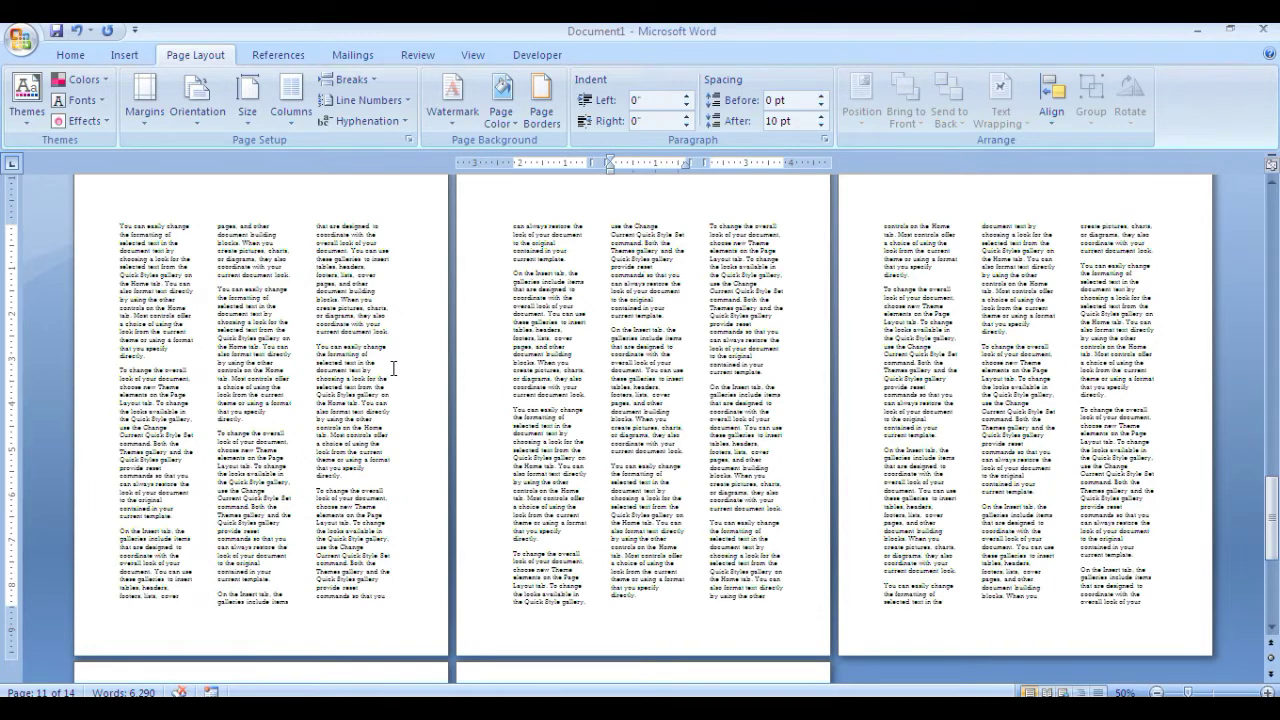
click(291, 110)
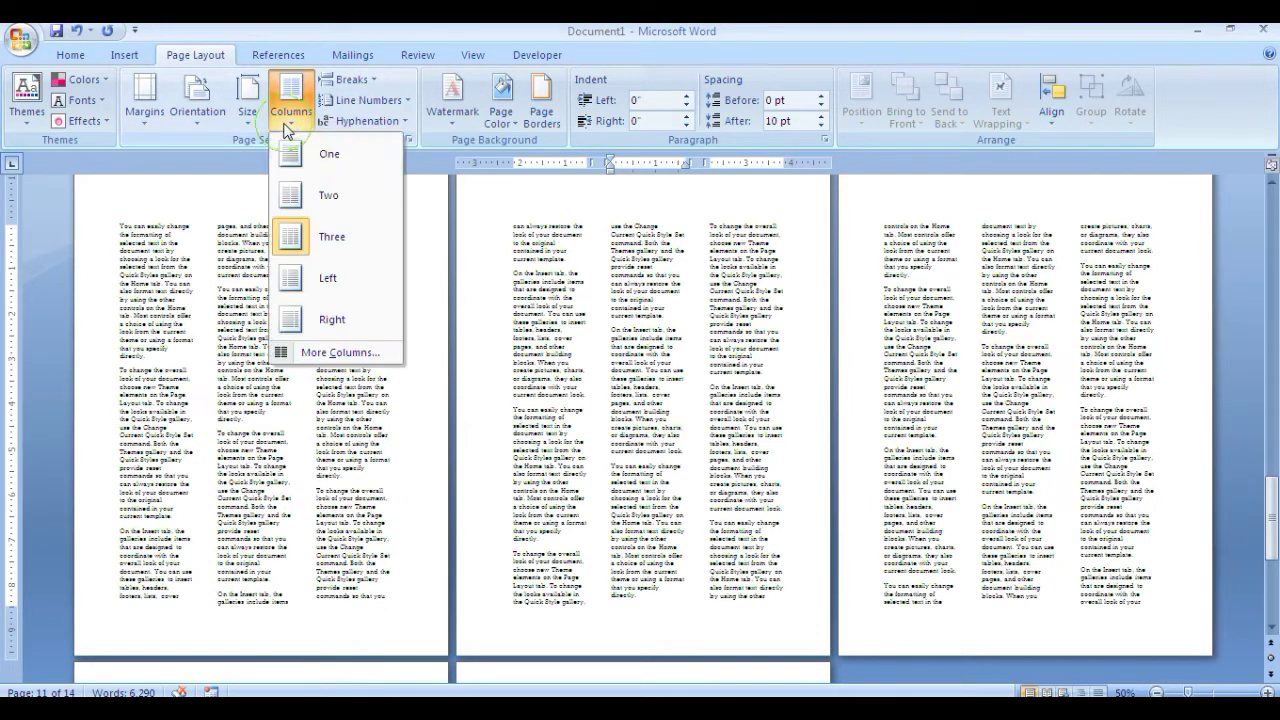
click(350, 162)
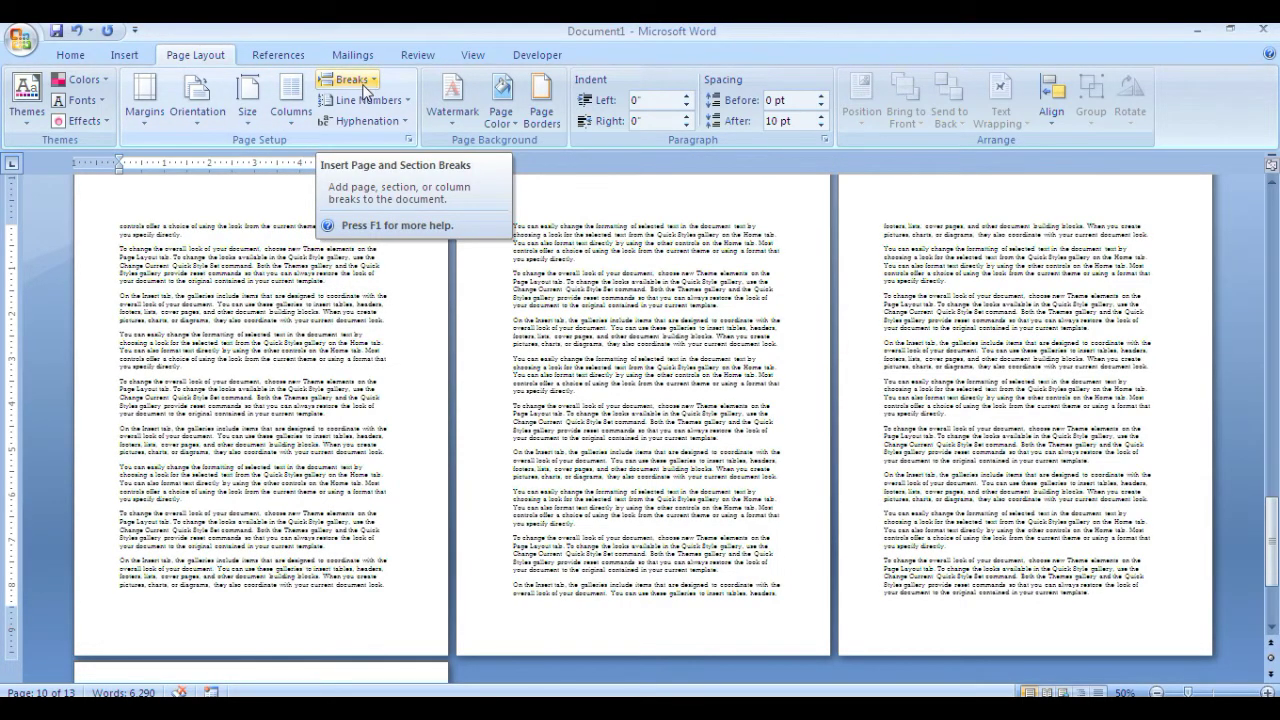
Insert a page break right after the text "you specify directly.".
click(189, 368)
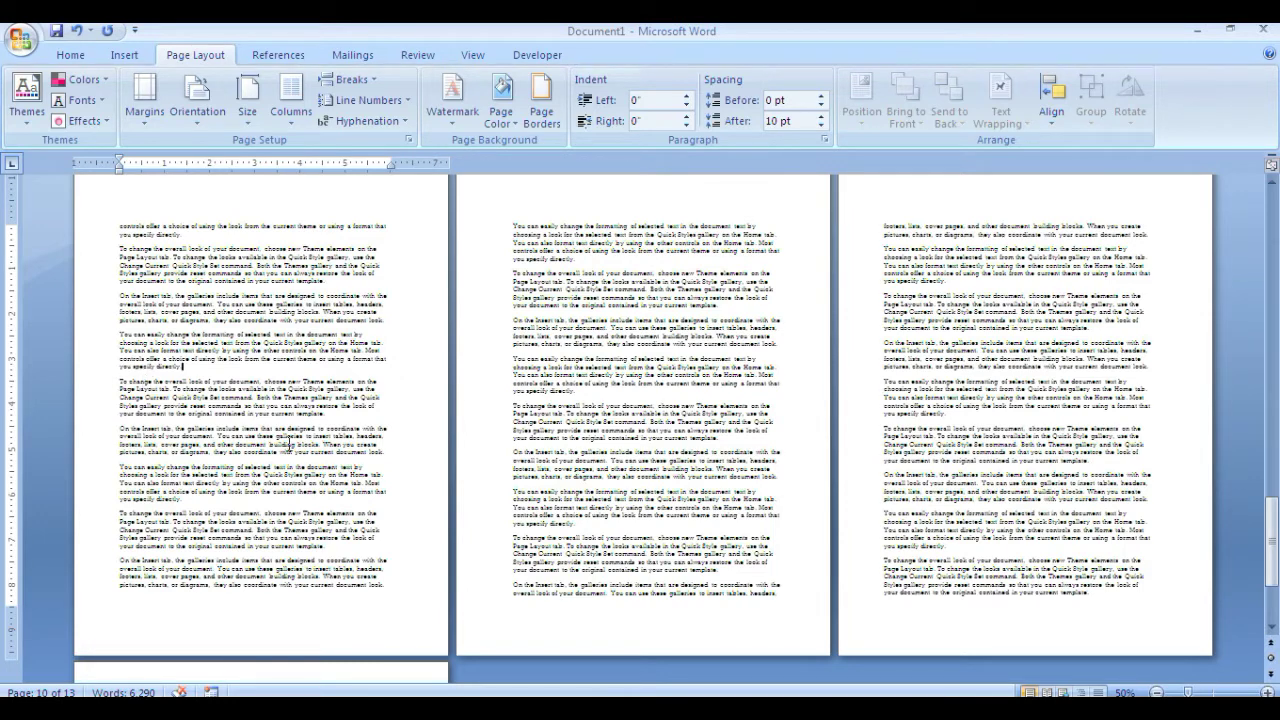
click(372, 85)
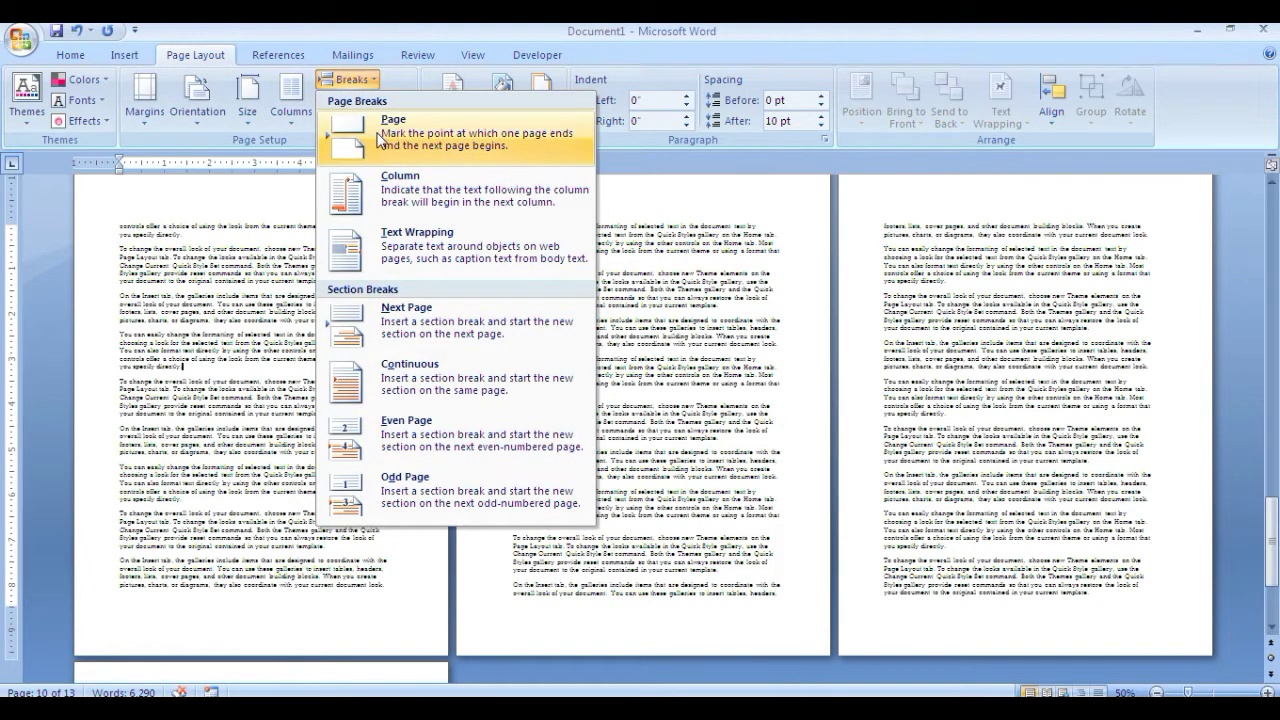
click(370, 120)
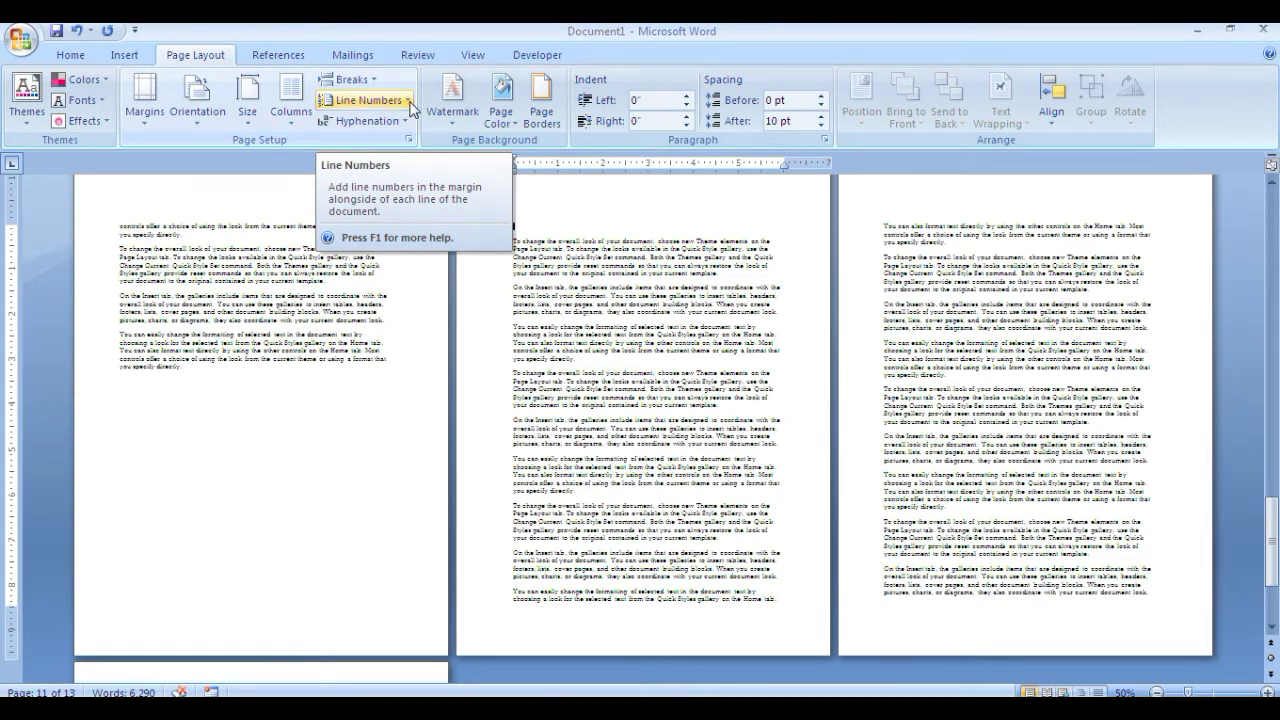
click(408, 101)
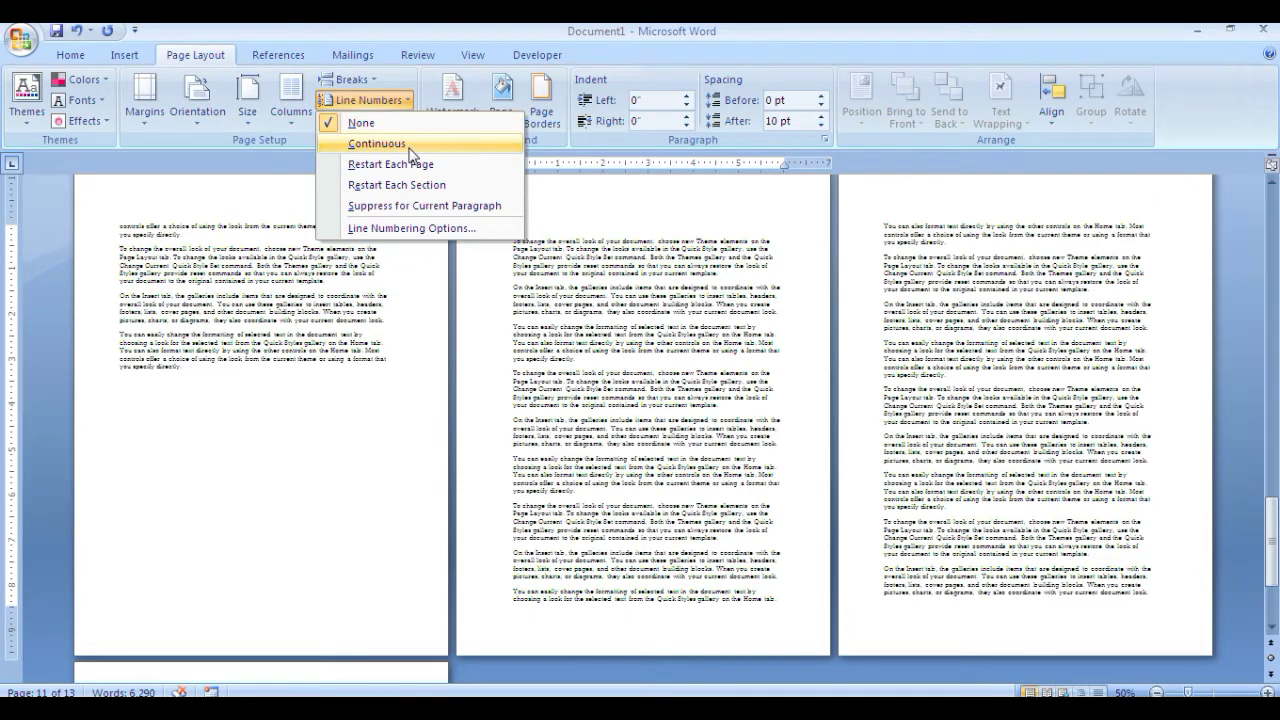
click(410, 146)
scroll(180, 300, up, 2)
scroll(186, 320, up, 6)
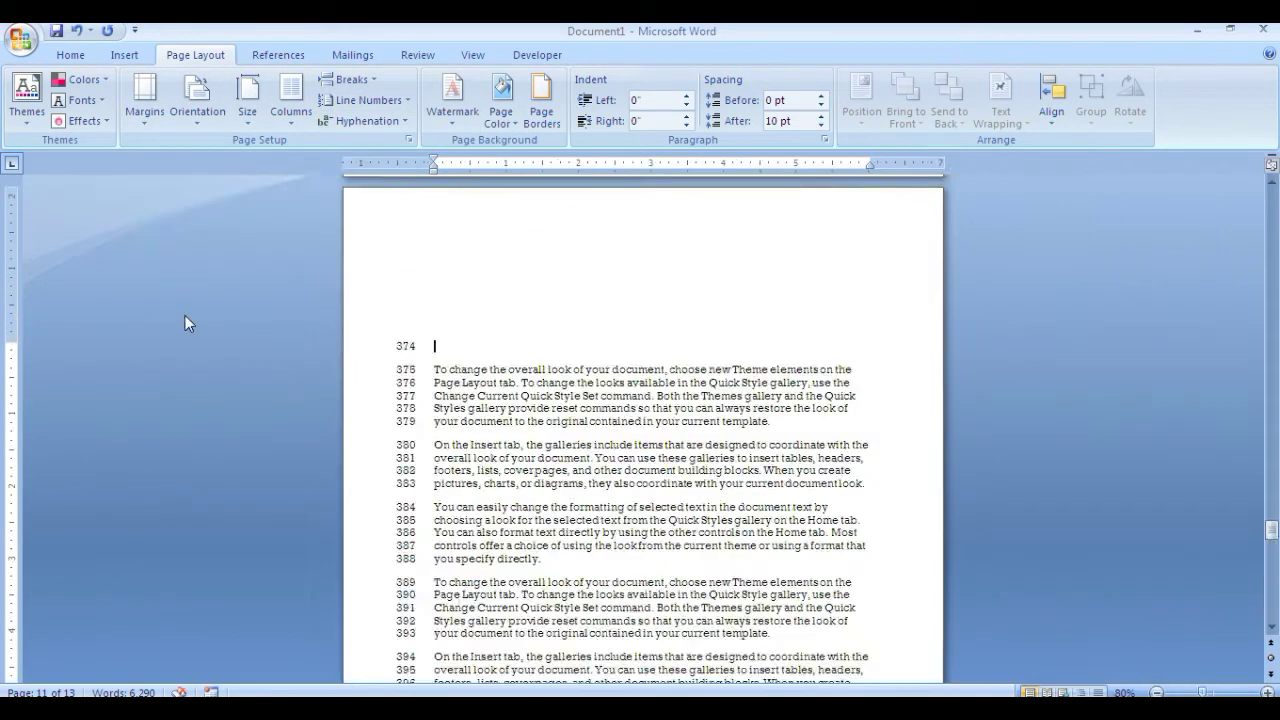
scroll(290, 400, down, 3)
scroll(389, 460, down, 1)
scroll(389, 460, down, 6)
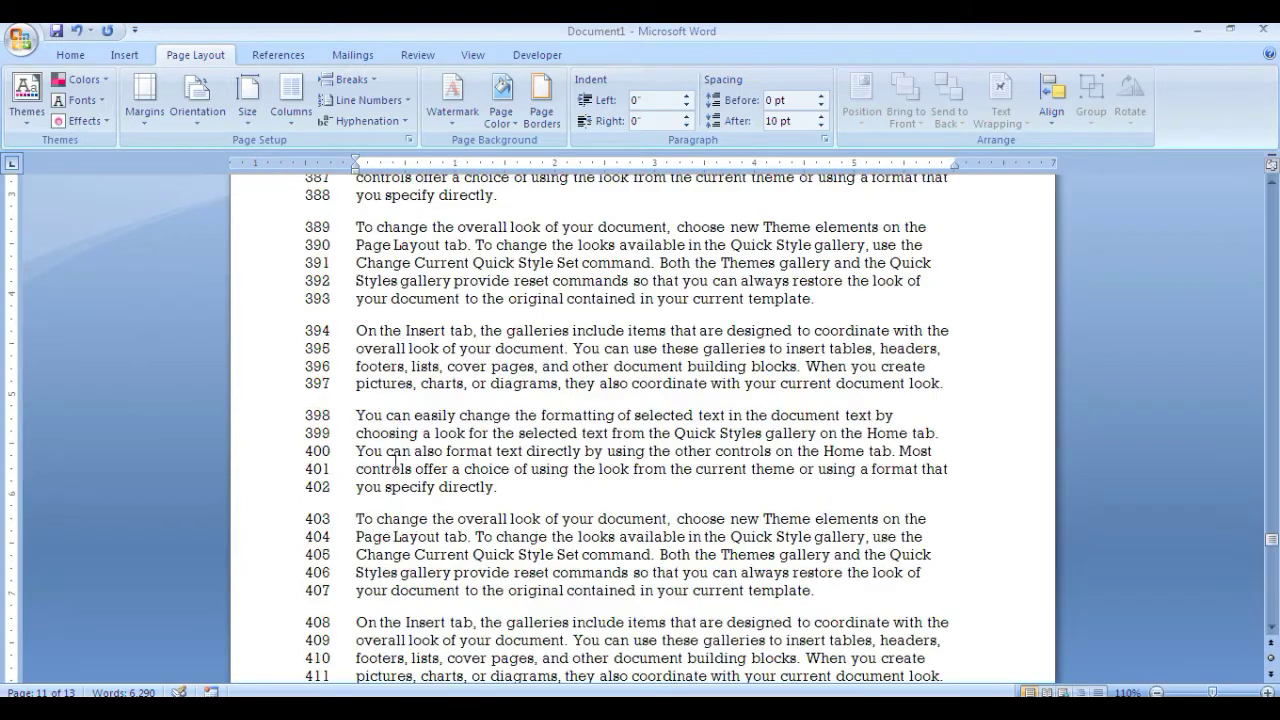
scroll(389, 460, down, 2)
scroll(389, 460, down, 3)
scroll(380, 449, down, 3)
scroll(379, 443, down, 4)
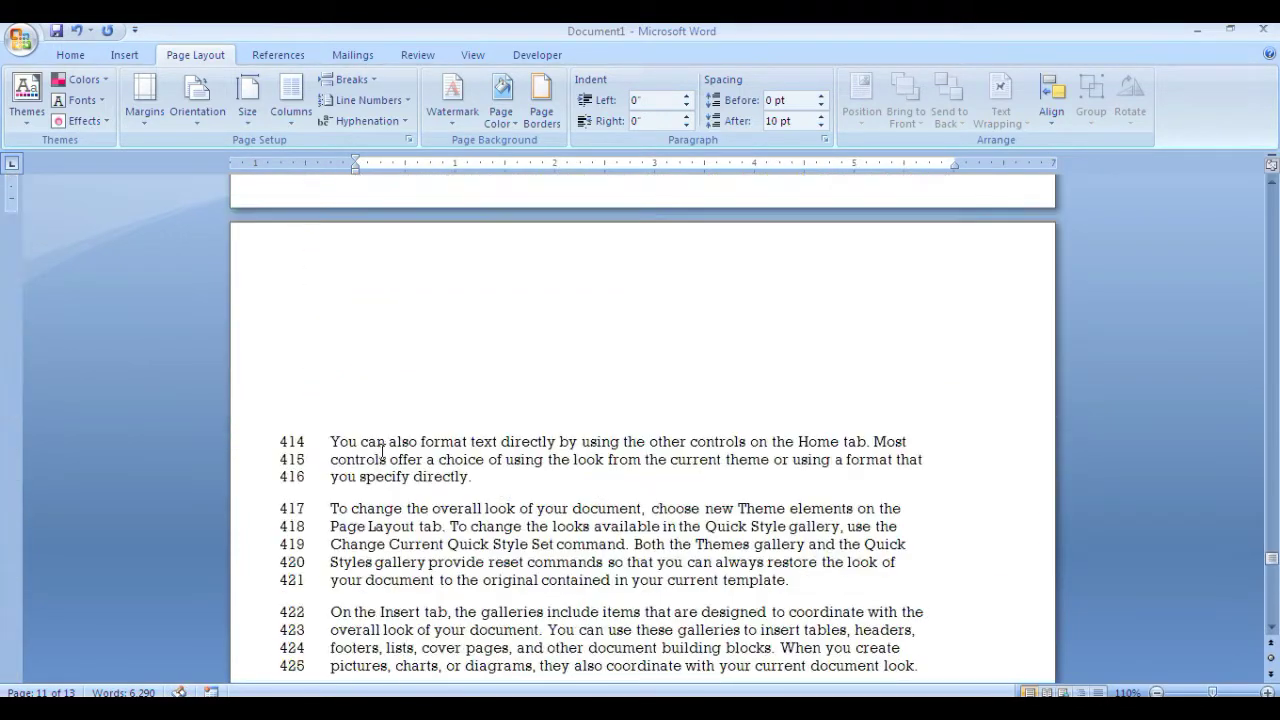
click(405, 101)
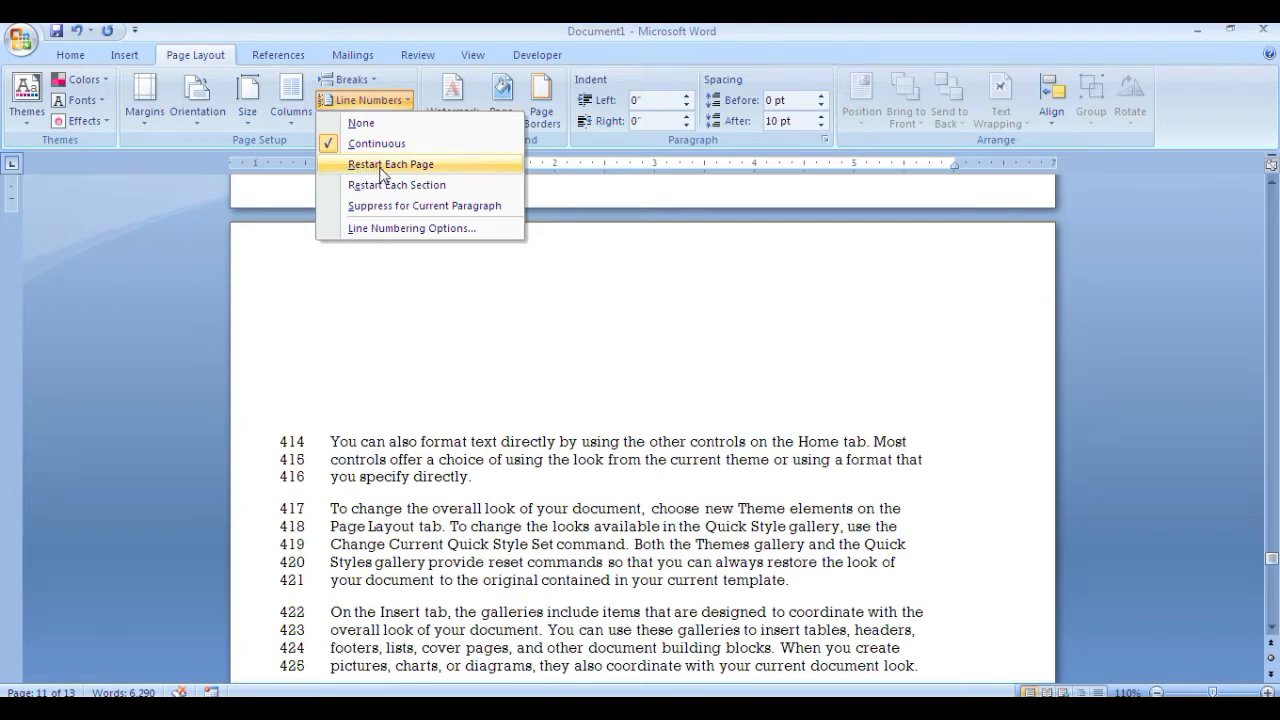
click(381, 168)
scroll(333, 229, down, 2)
scroll(333, 229, down, 2)
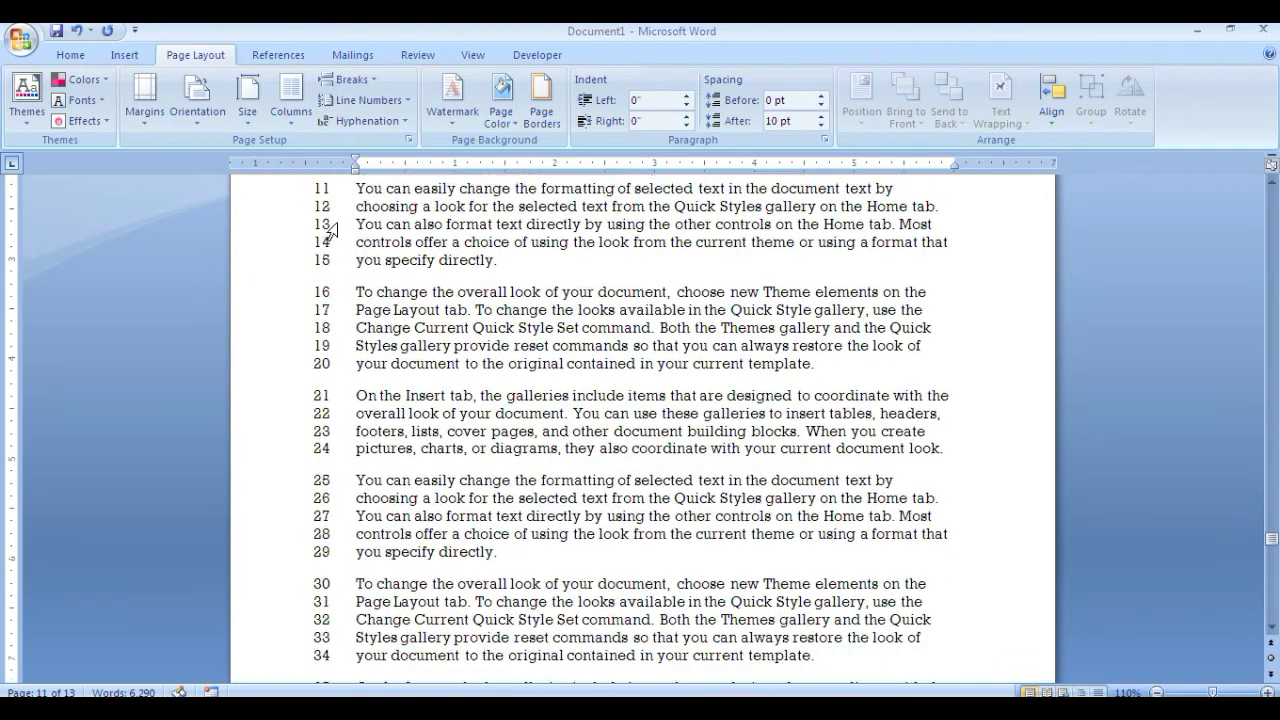
scroll(333, 229, down, 3)
scroll(333, 229, down, 2)
scroll(333, 234, down, 5)
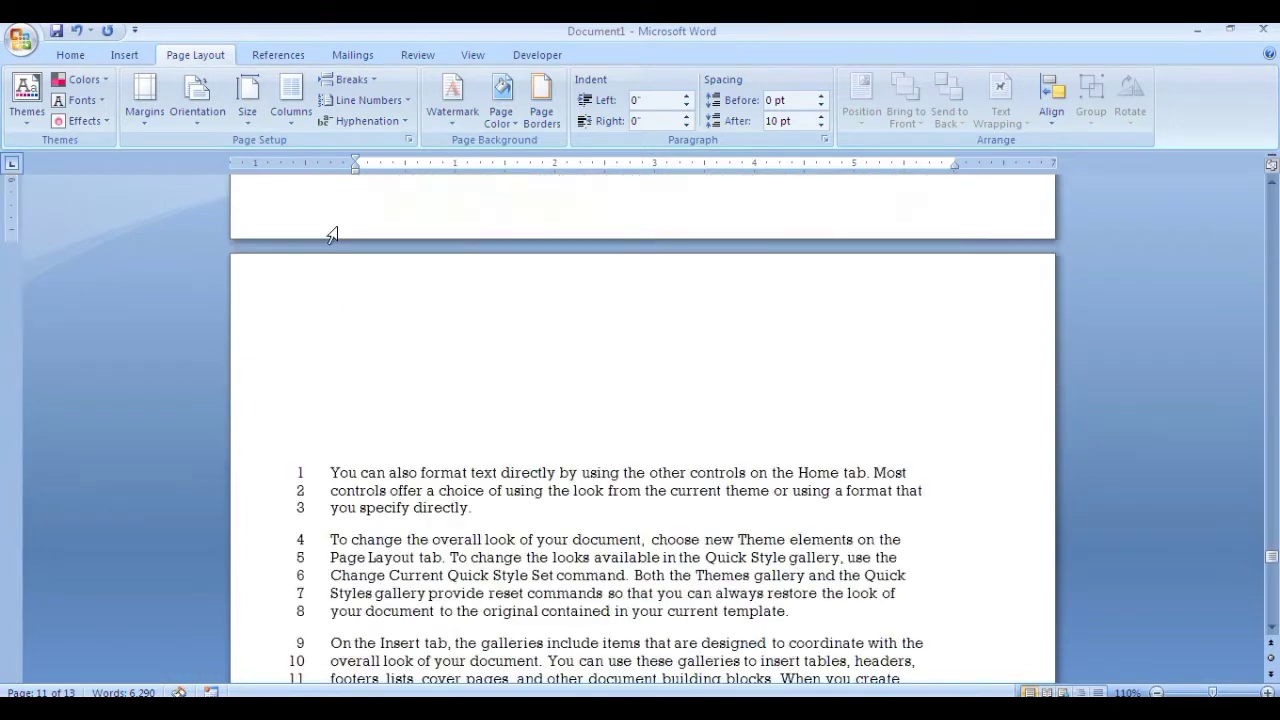
click(407, 100)
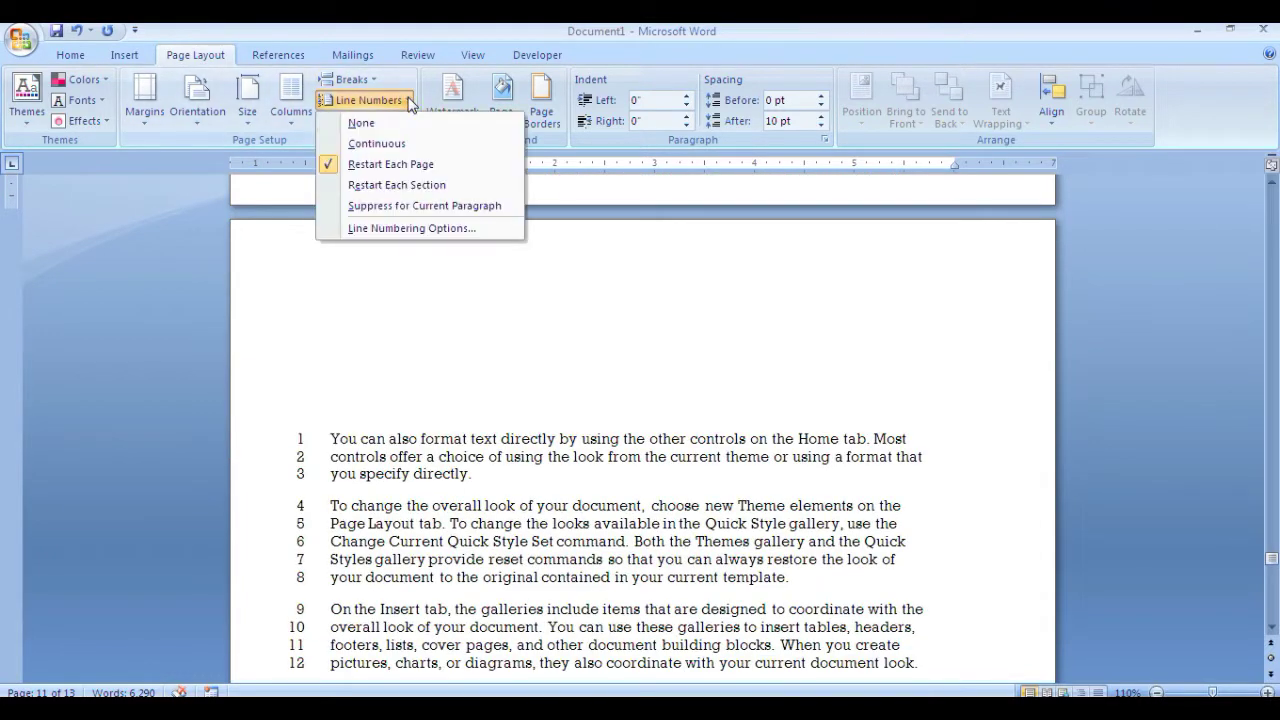
click(390, 185)
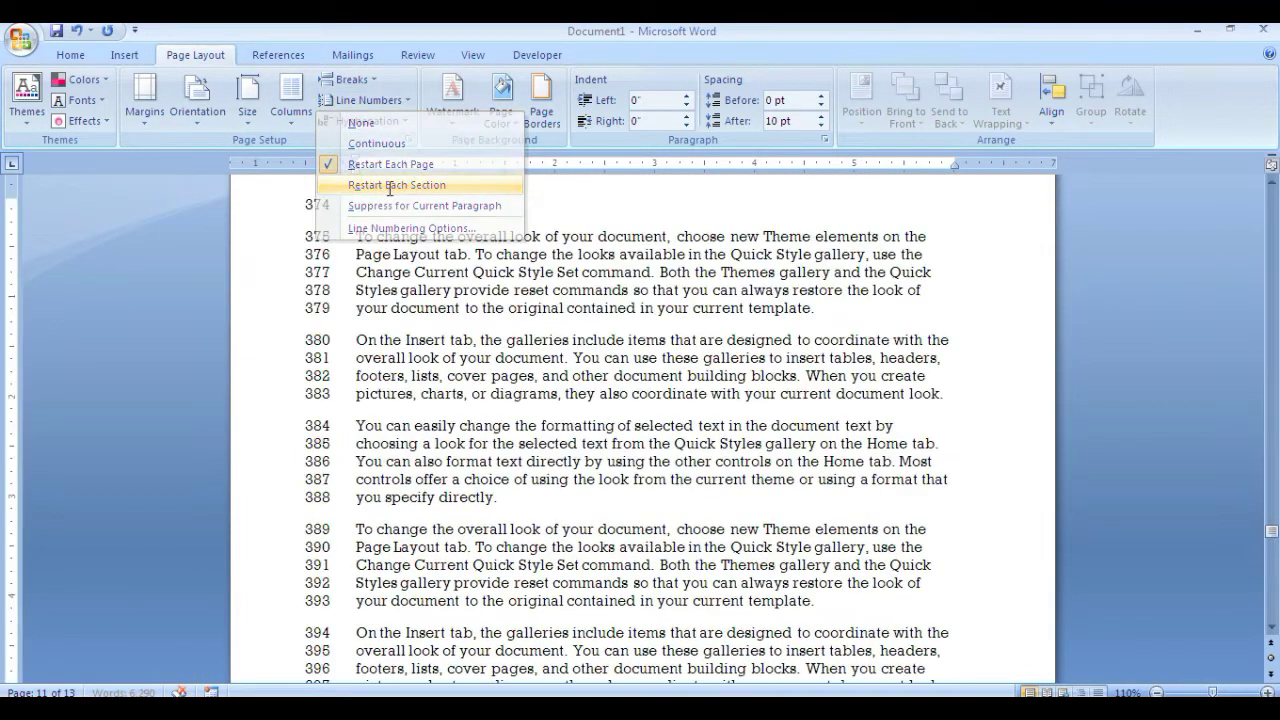
scroll(300, 322, up, 10)
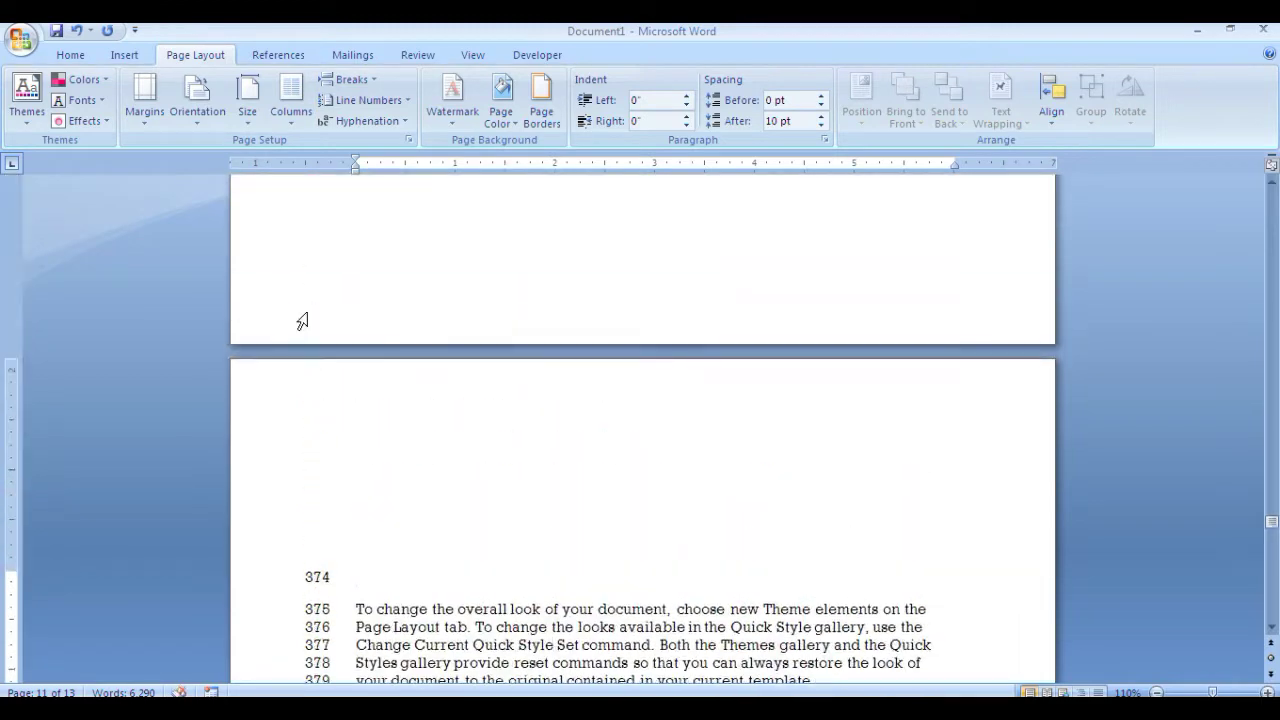
scroll(300, 320, up, 4)
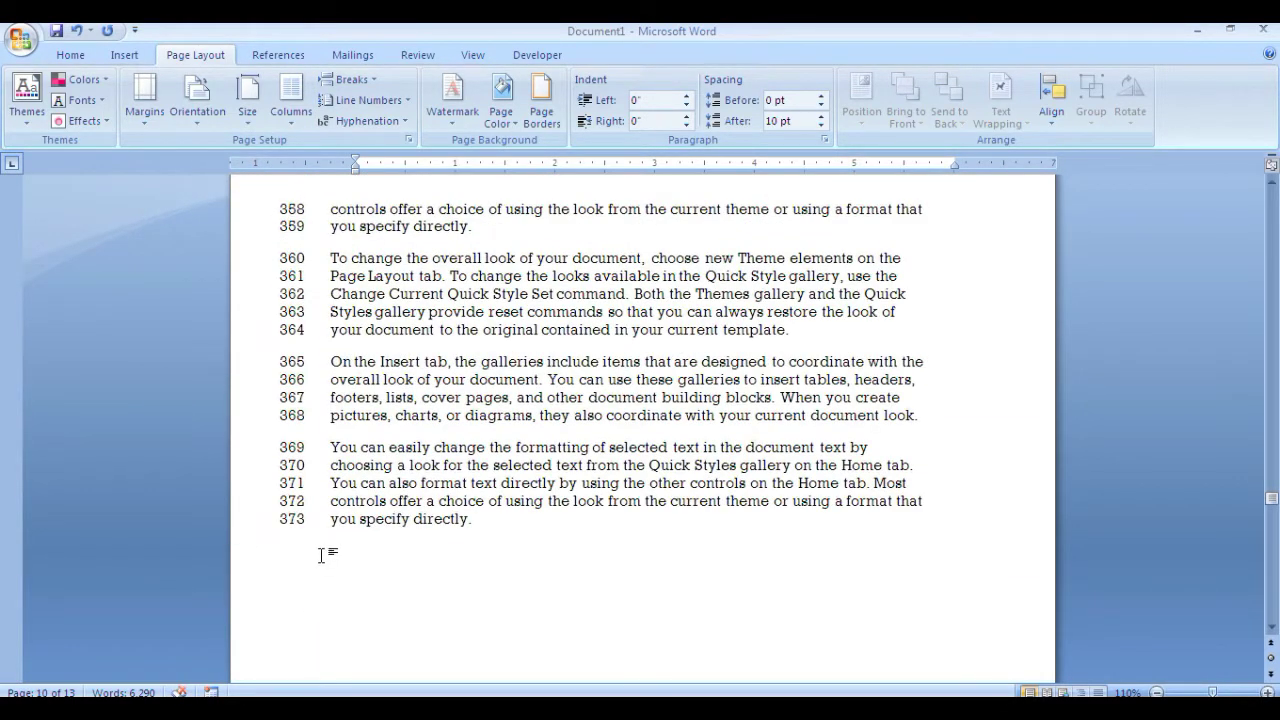
scroll(321, 555, down, 3)
scroll(321, 555, down, 2)
scroll(318, 555, down, 2)
scroll(315, 558, down, 1)
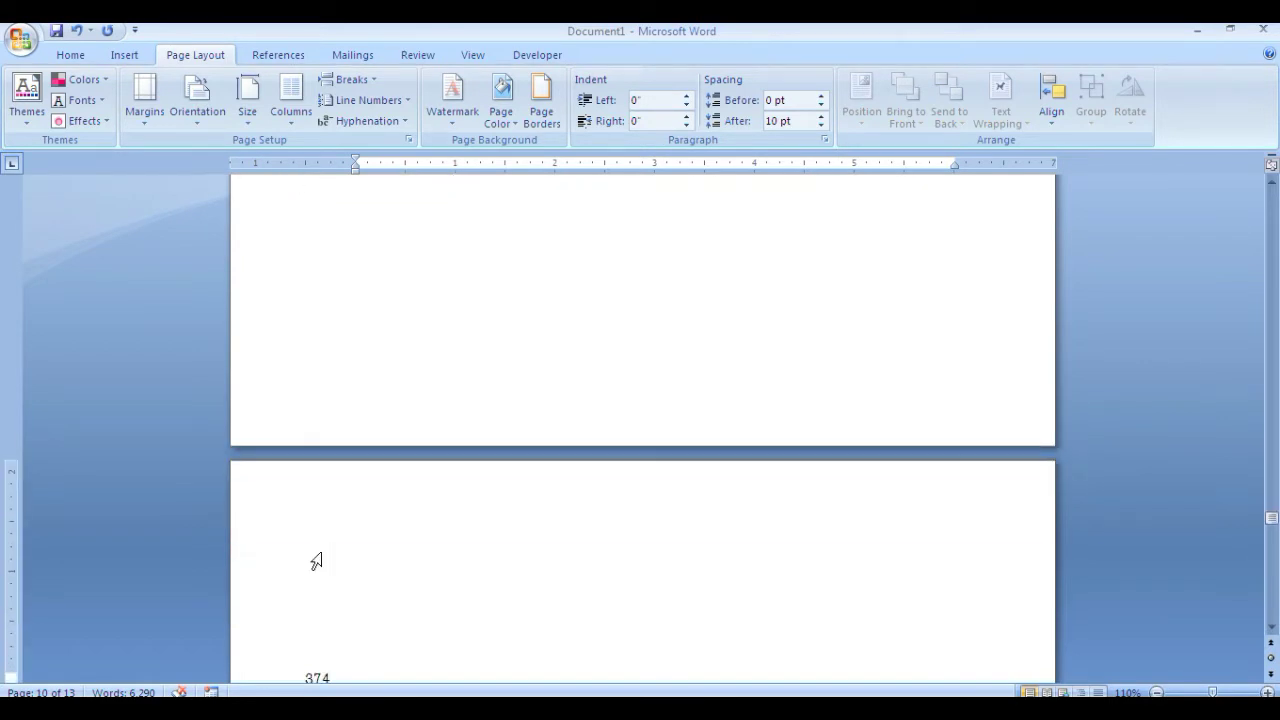
scroll(315, 560, down, 2)
scroll(315, 560, down, 3)
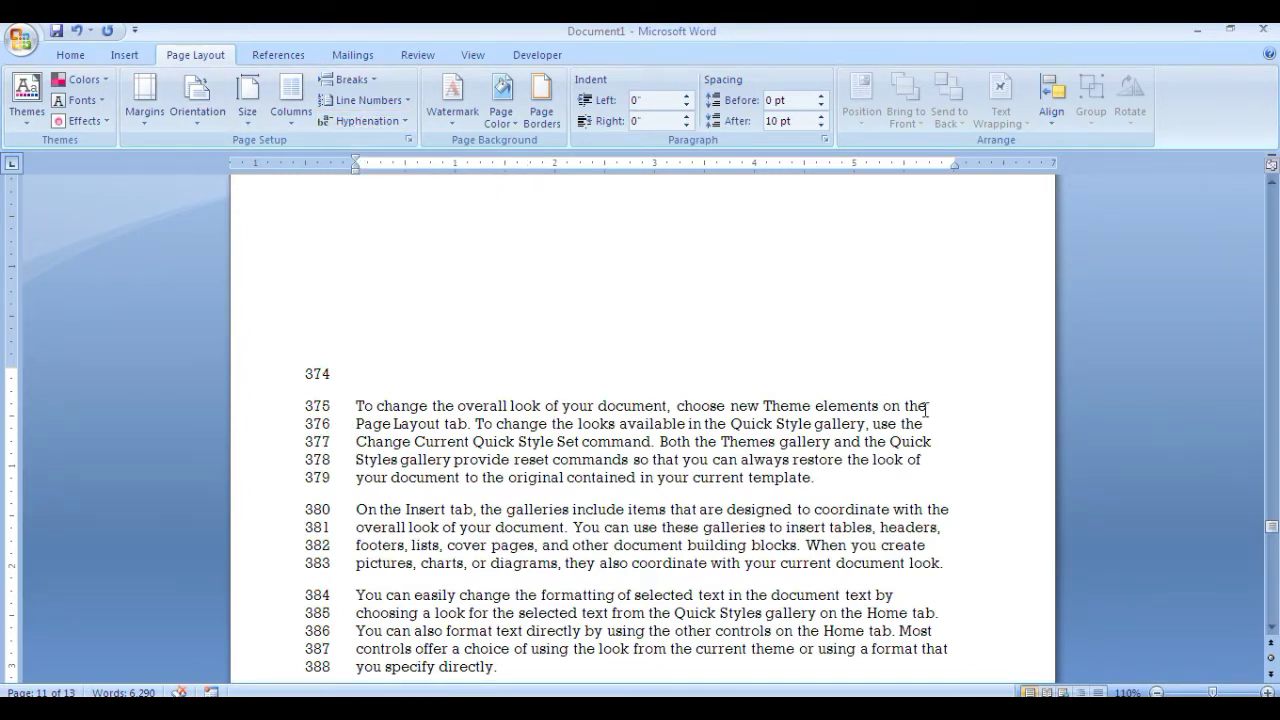
click(370, 100)
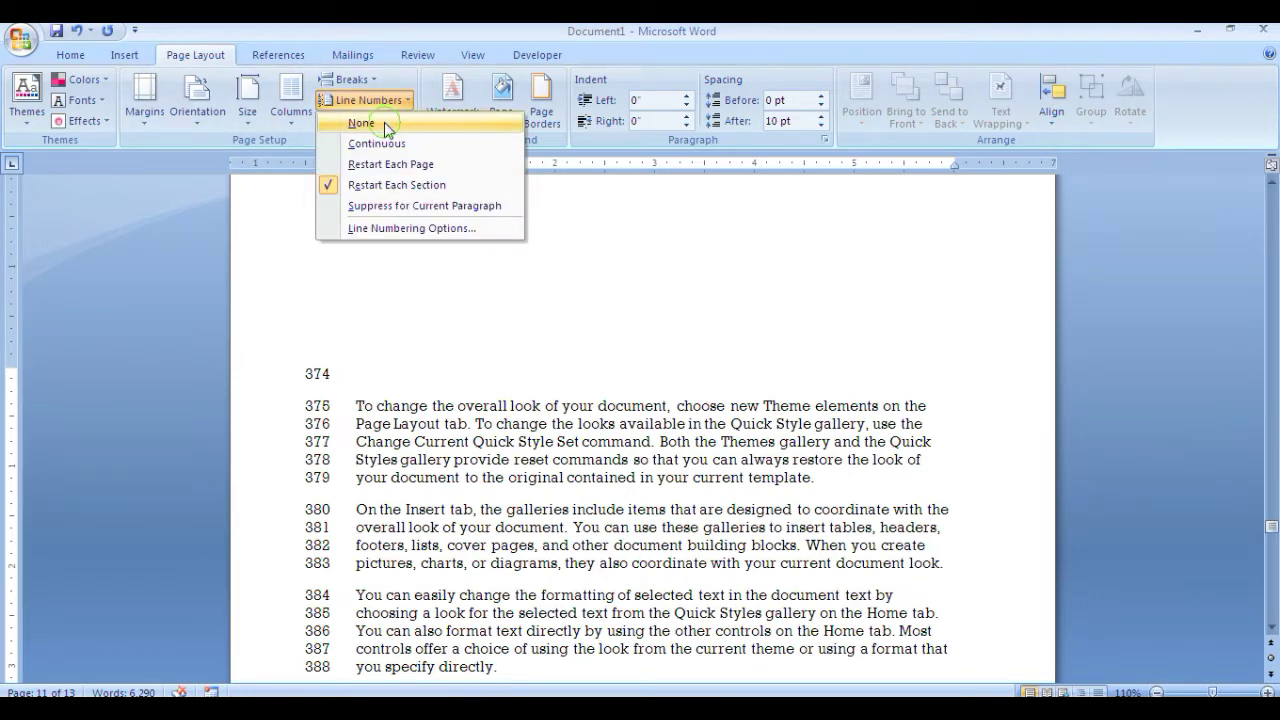
click(384, 122)
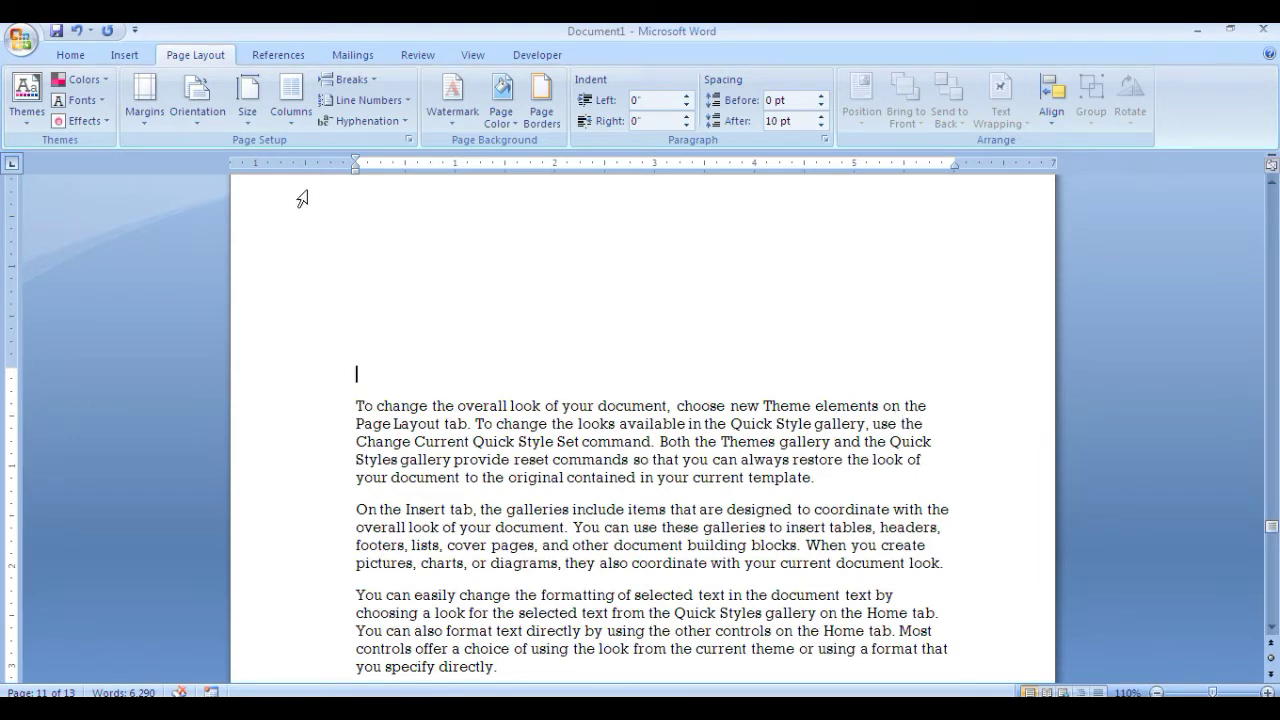
Set Hyphenation to Automatic so long words break at line ends, then scroll the text.
click(390, 122)
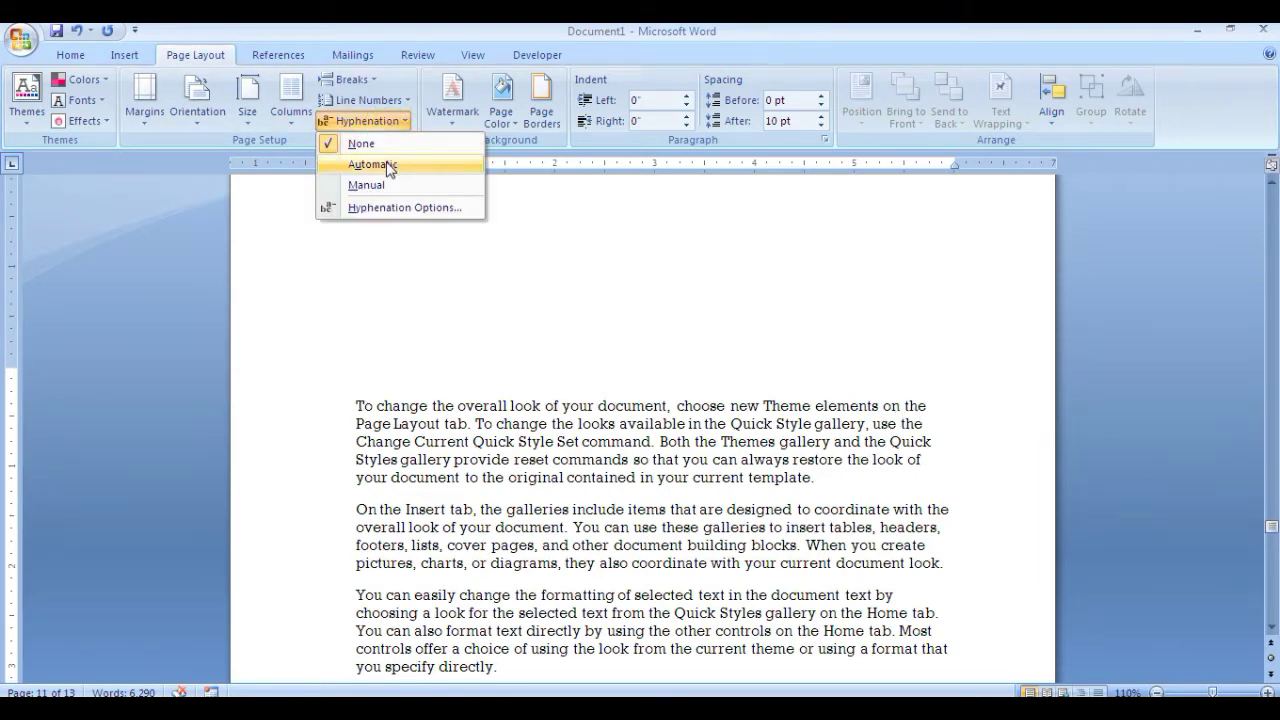
click(390, 168)
scroll(996, 622, down, 2)
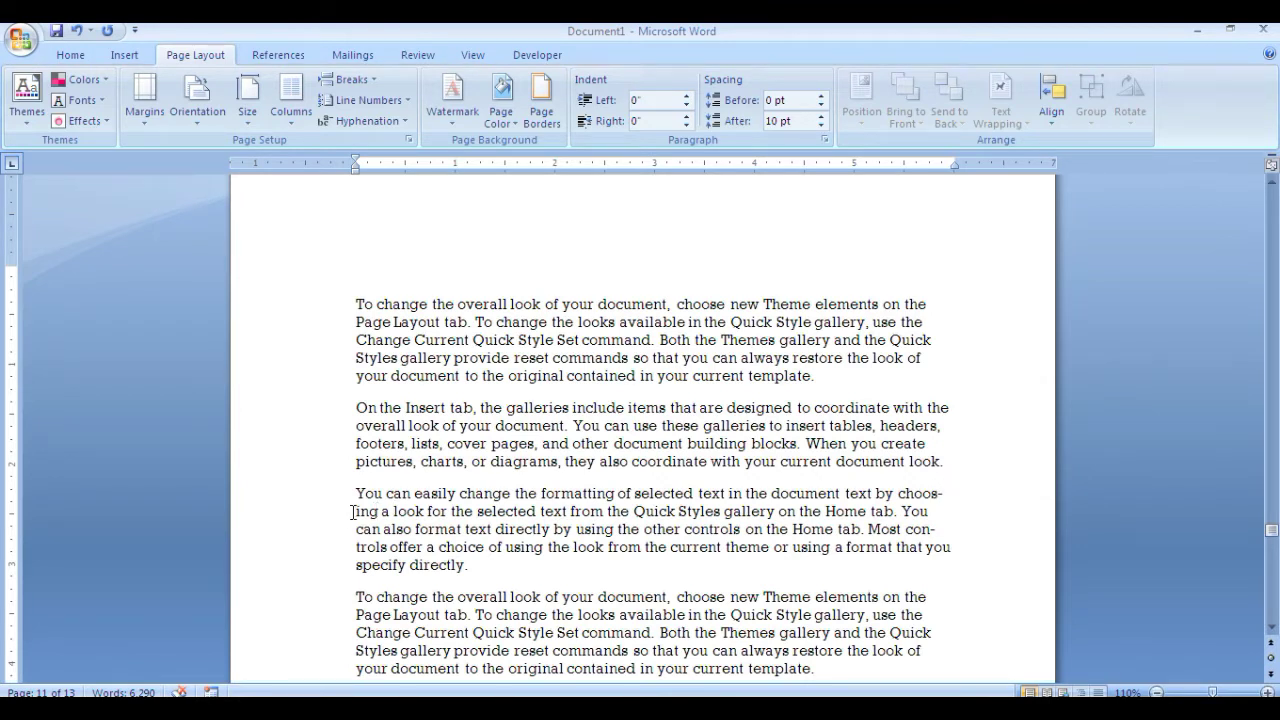
scroll(893, 672, down, 3)
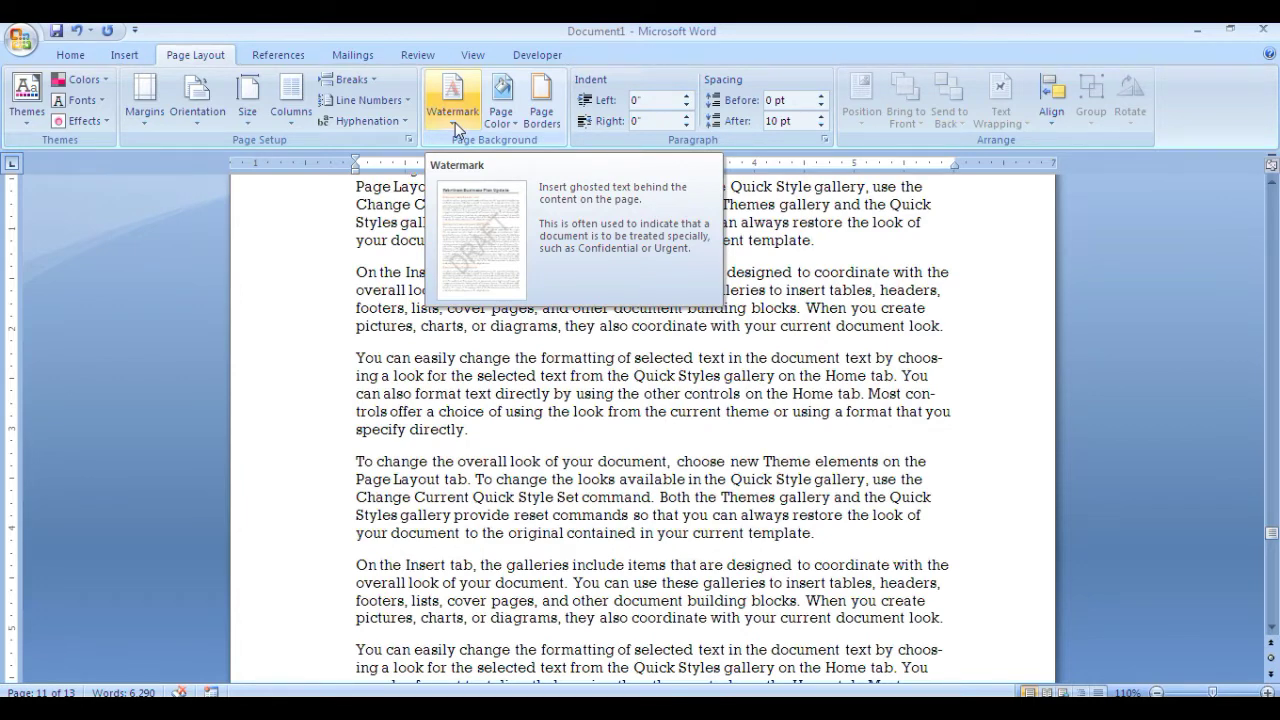
Choose Custom Watermark from the Watermark gallery and move the Printed Watermark dialog up-left.
click(455, 122)
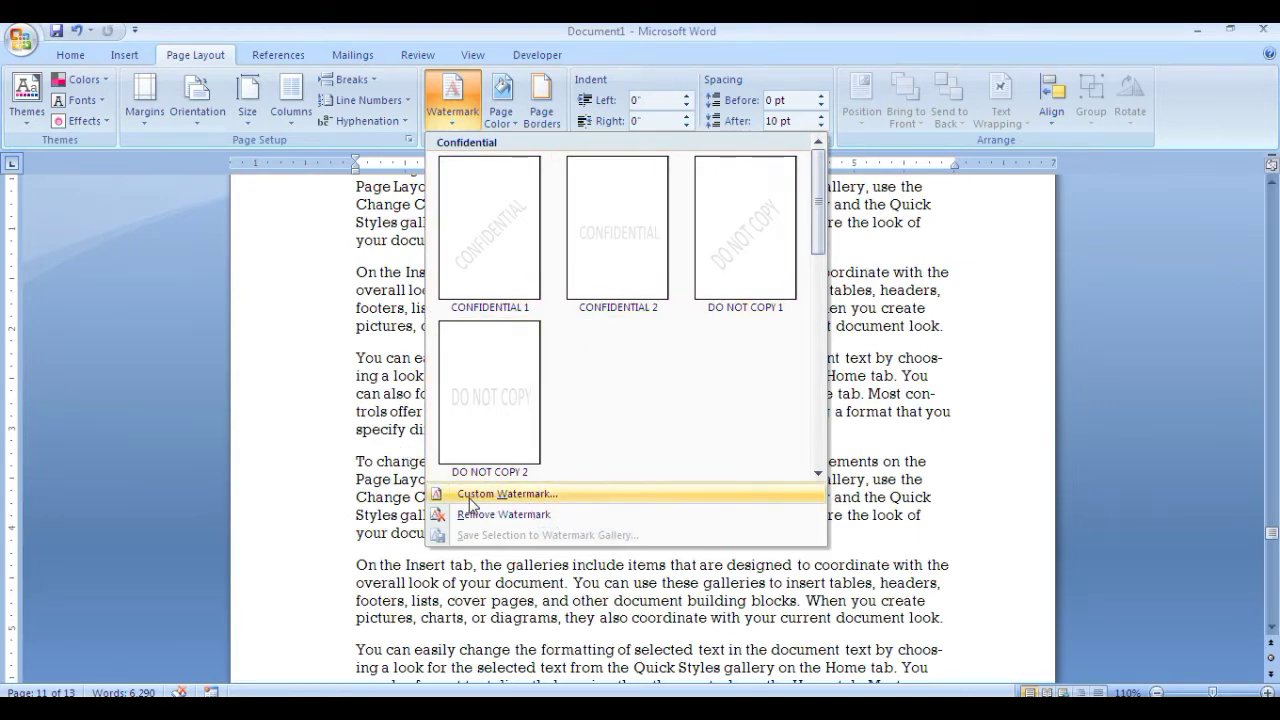
click(513, 494)
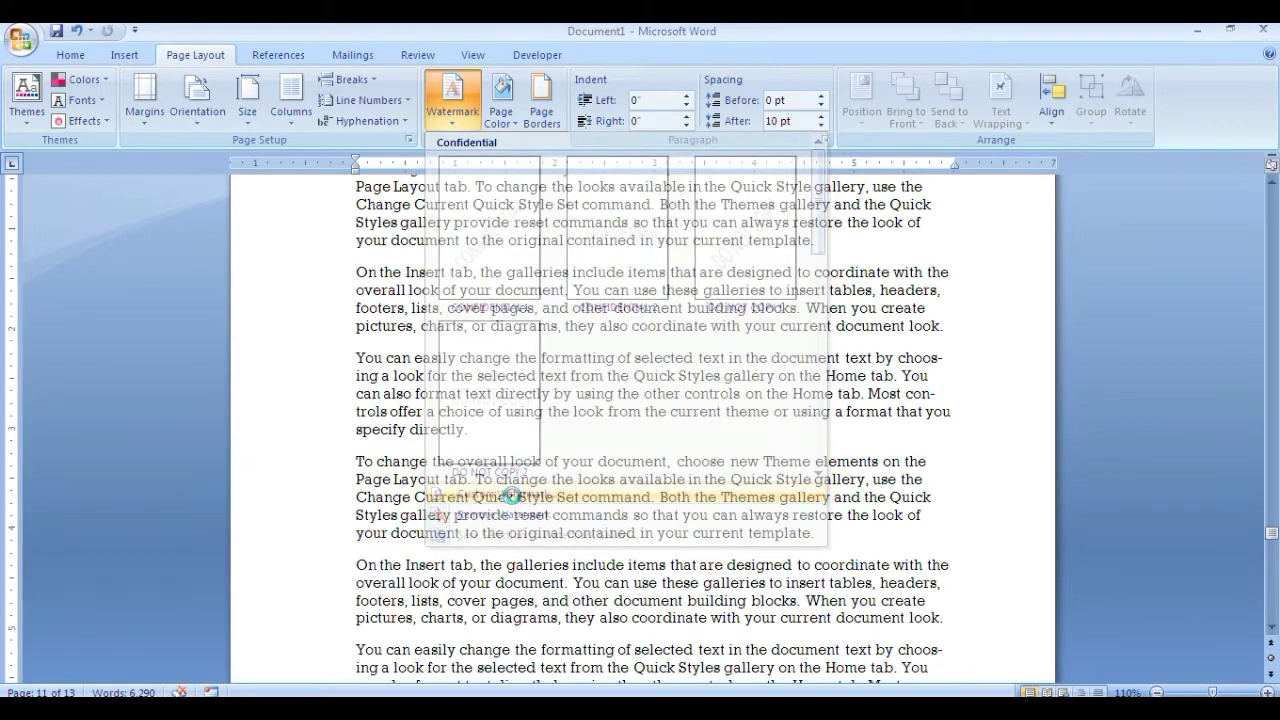
drag(643, 218, 489, 137)
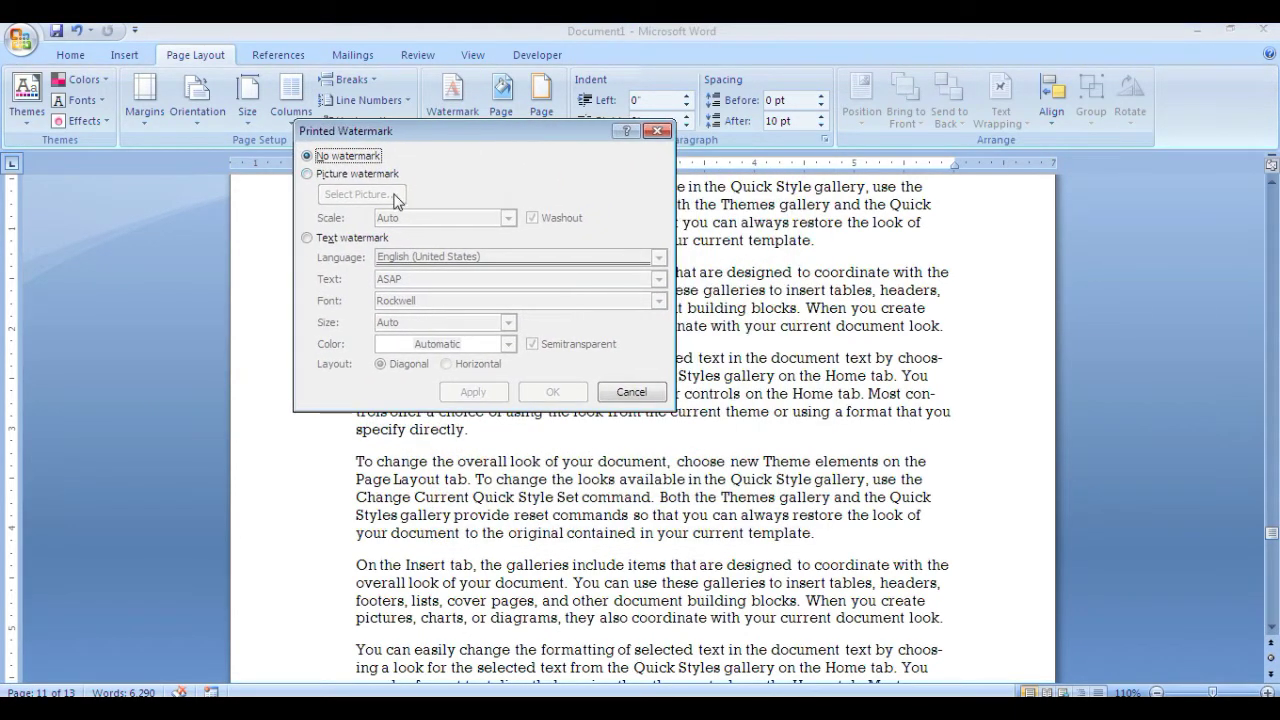
Choose a text watermark in English (United States) with the wording GYAN EDUWORLD.
click(307, 238)
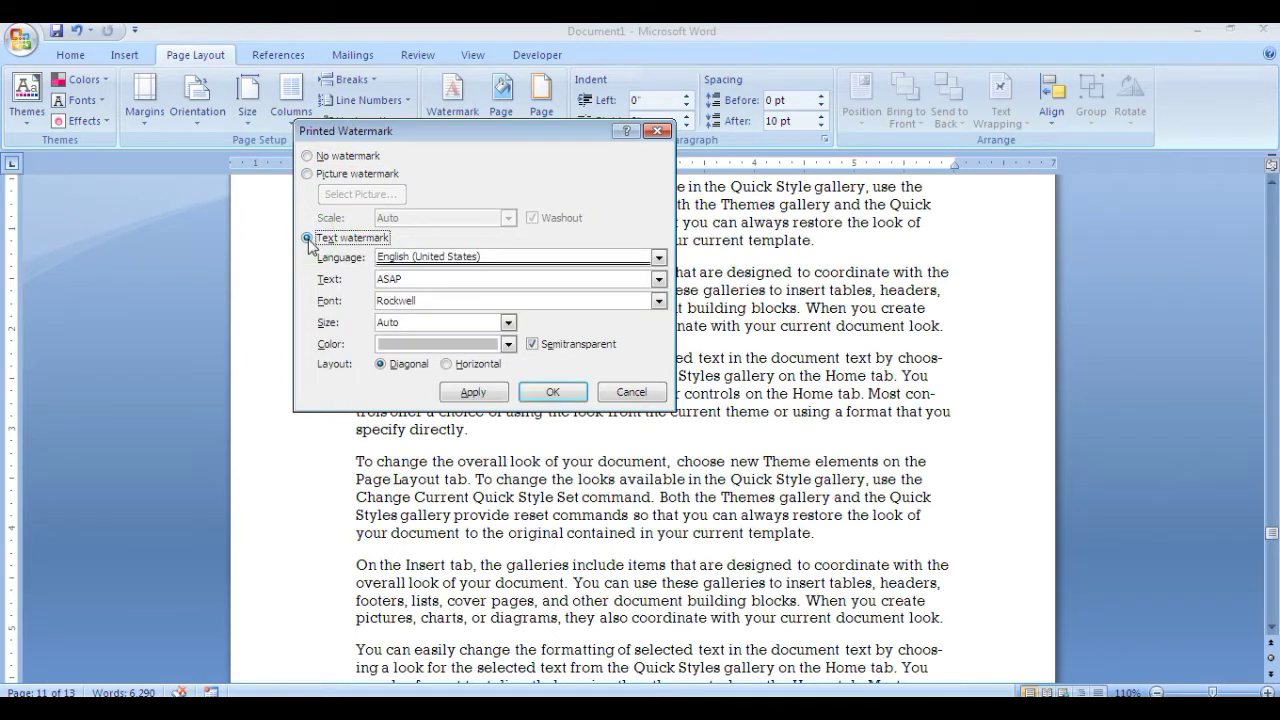
click(659, 258)
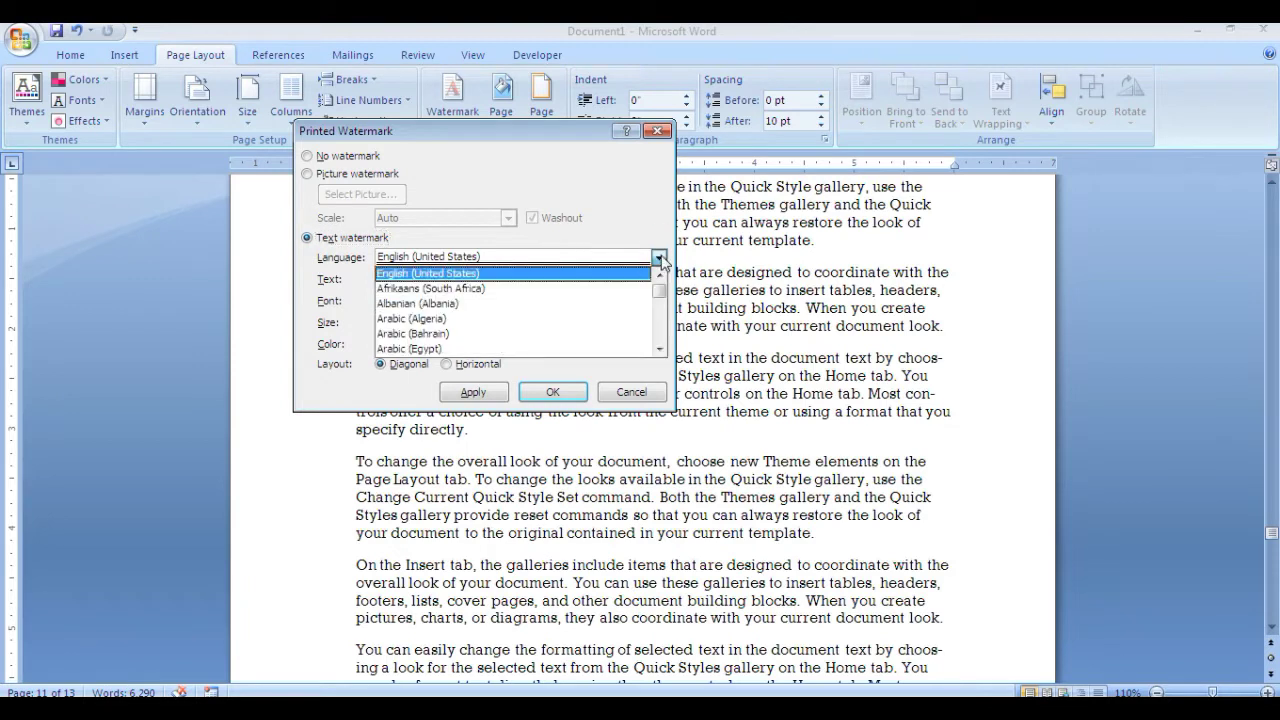
click(660, 259)
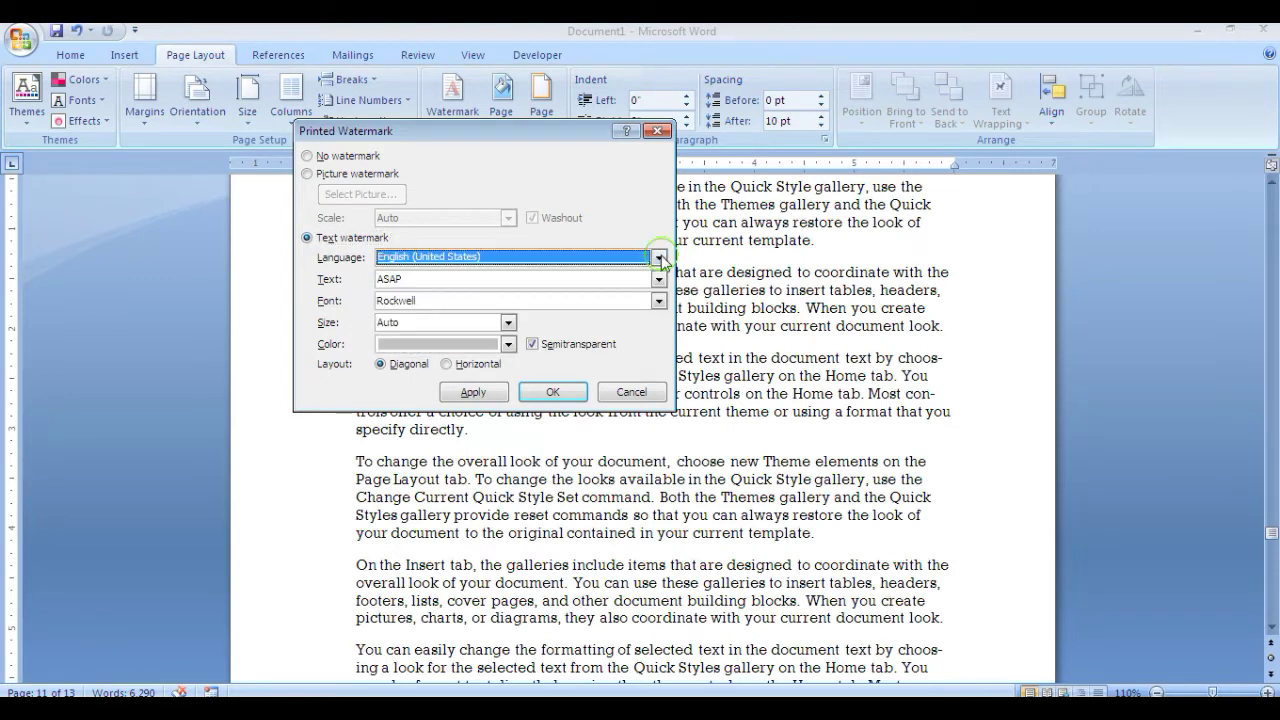
click(405, 279)
key(BackSpace)
key(BackSpace)
key(BackSpace)
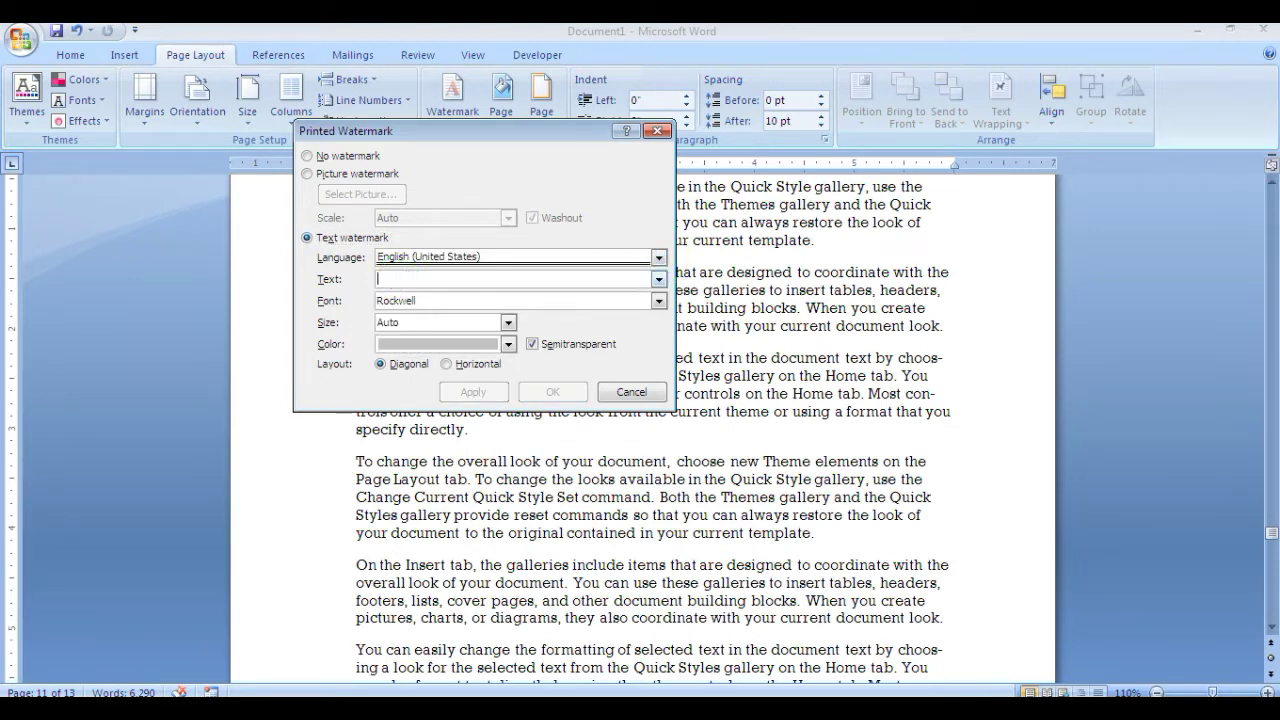
text(GYAN EDUWORLD)
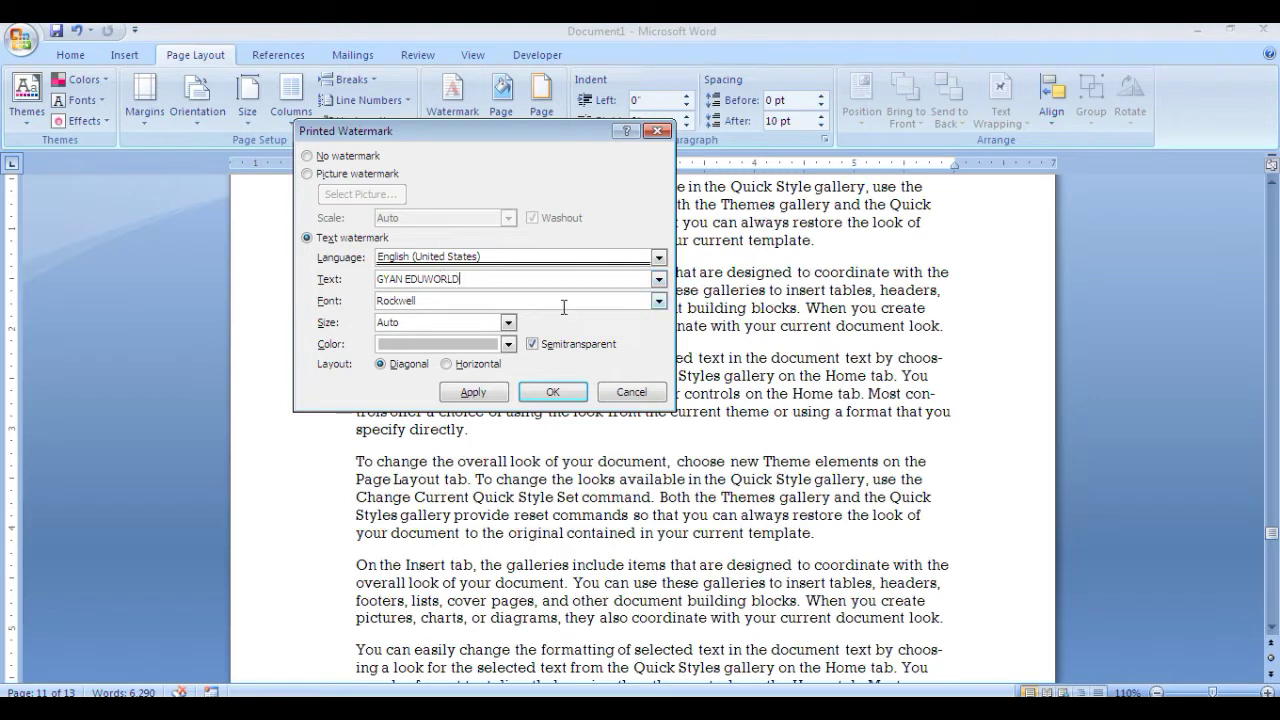
Format the watermark text in Rockwell, size 48, coloured red.
click(659, 301)
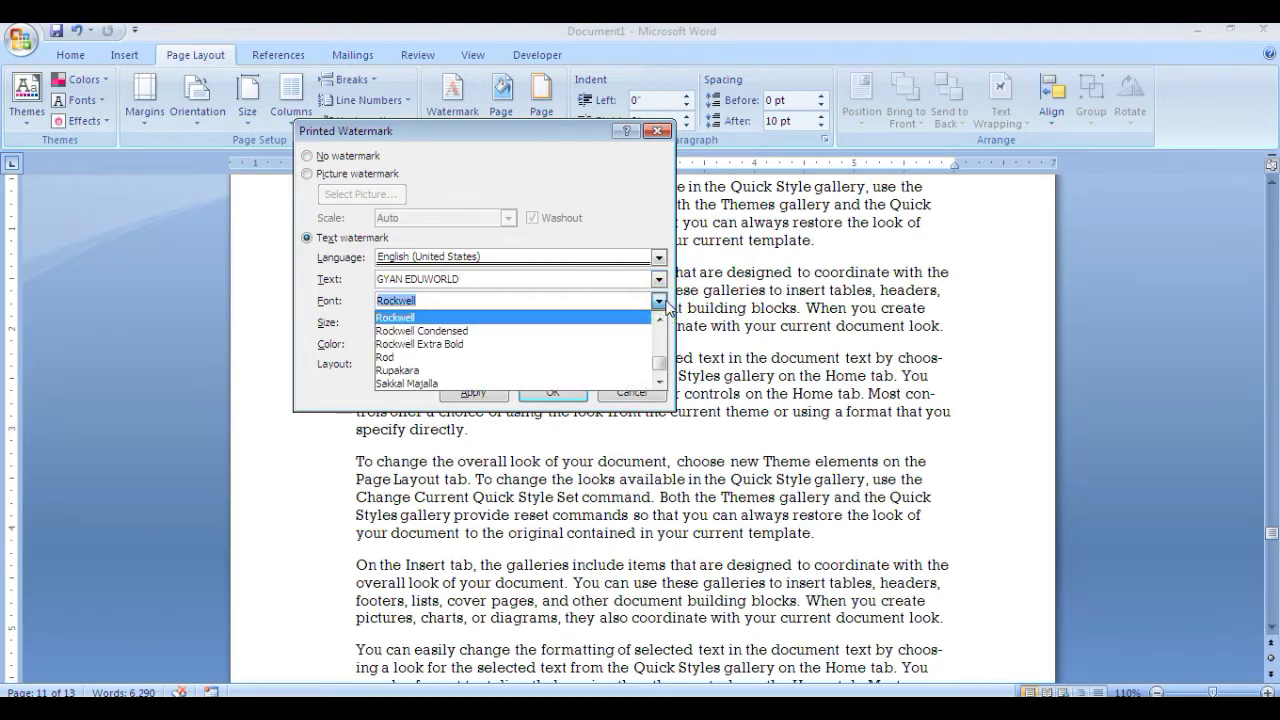
click(664, 304)
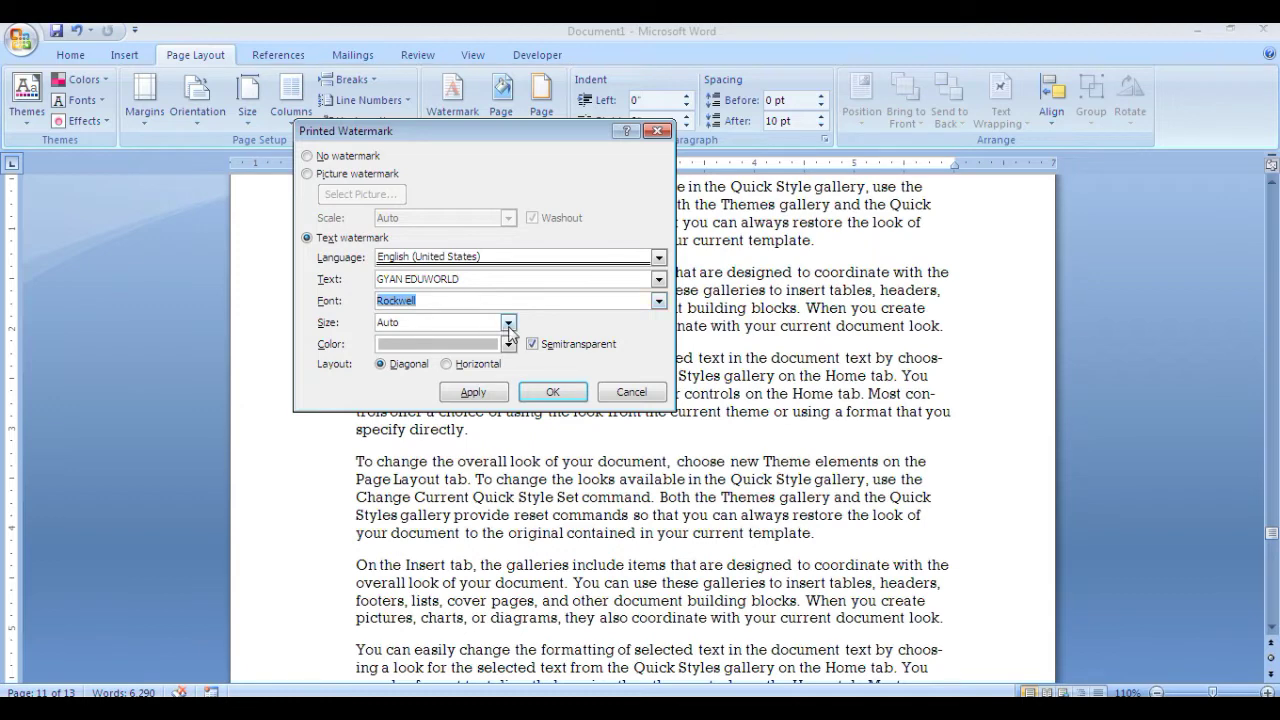
click(509, 324)
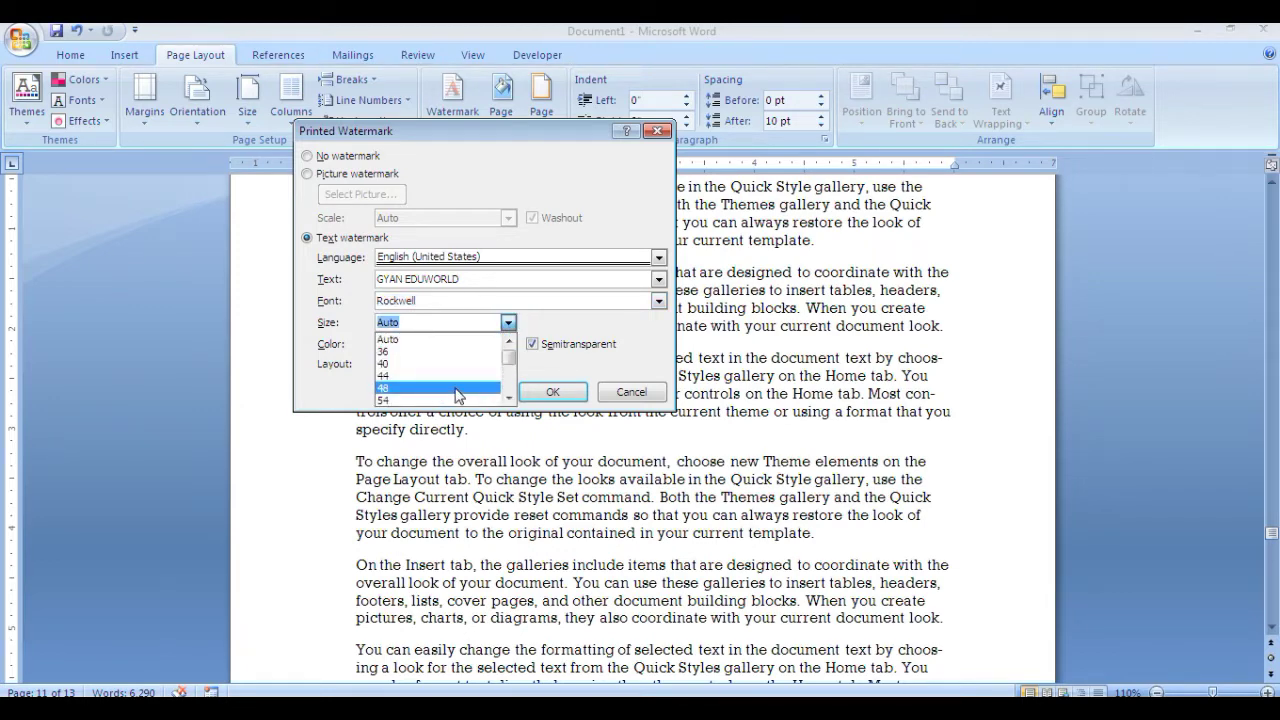
click(456, 389)
click(509, 344)
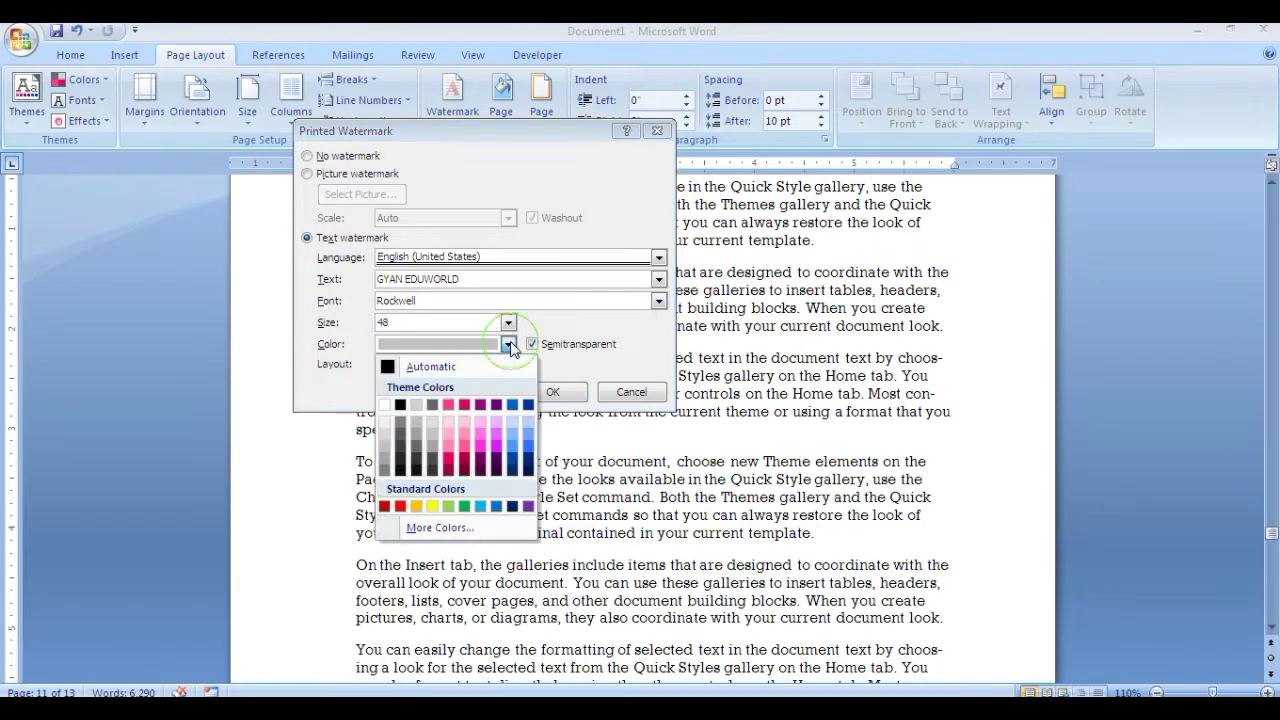
click(400, 507)
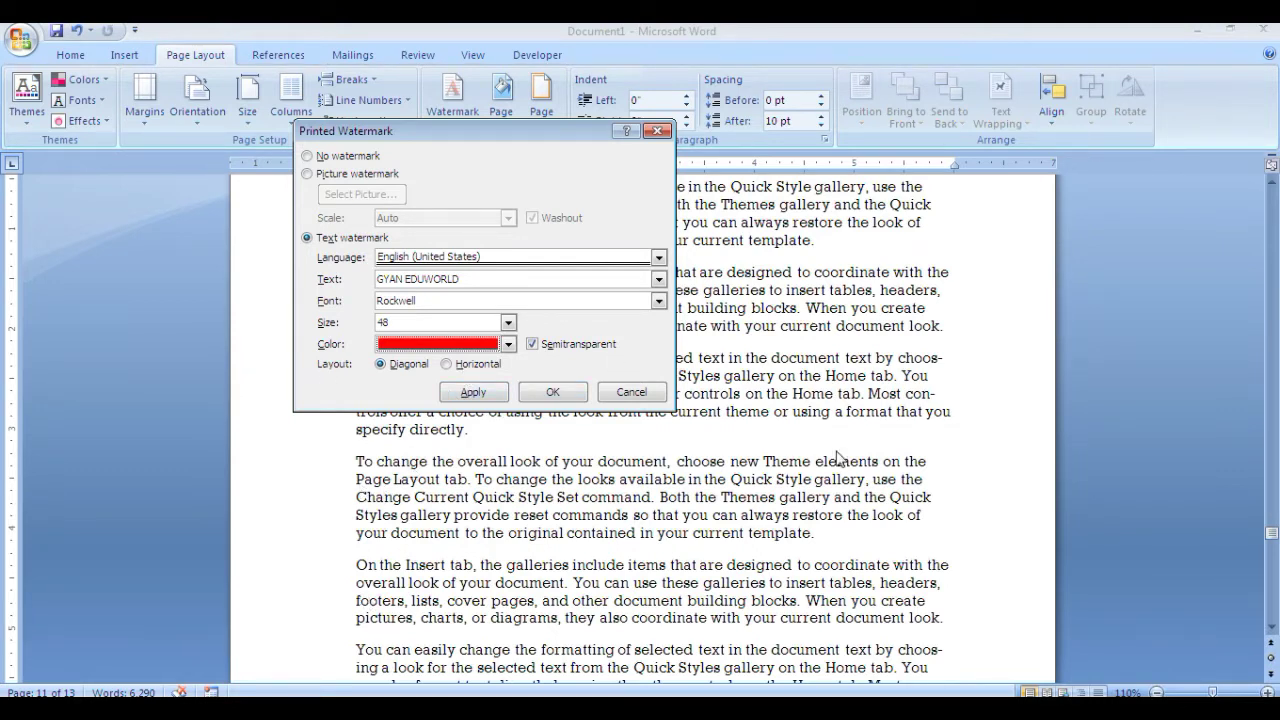
Apply the text watermark, close the dialog, and scroll through the pages to page 7.
click(500, 394)
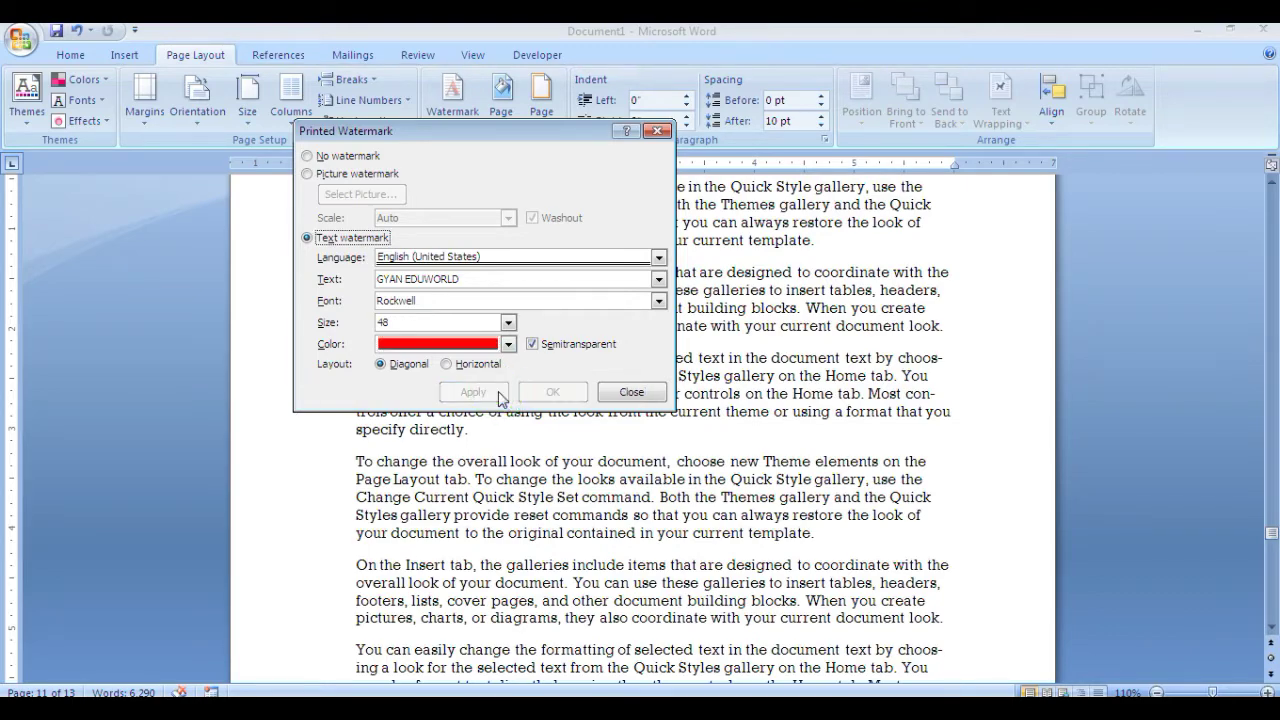
click(618, 398)
scroll(702, 427, down, 10)
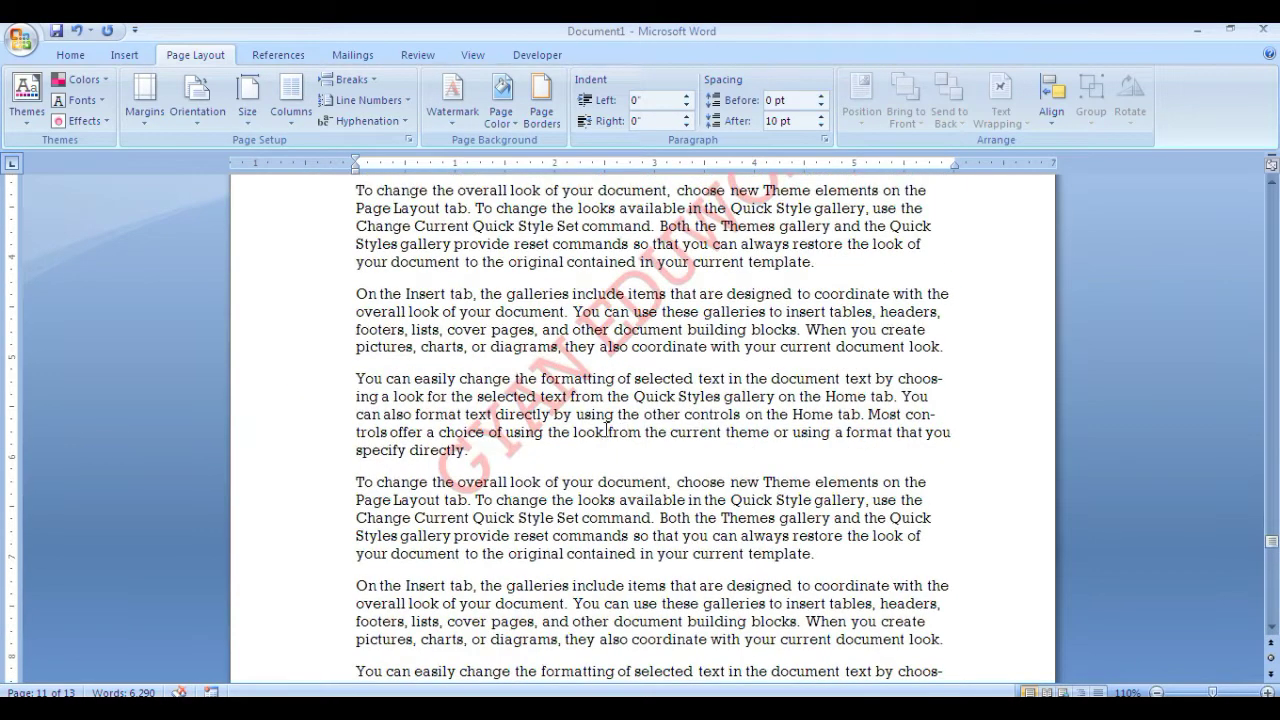
scroll(606, 428, down, 6)
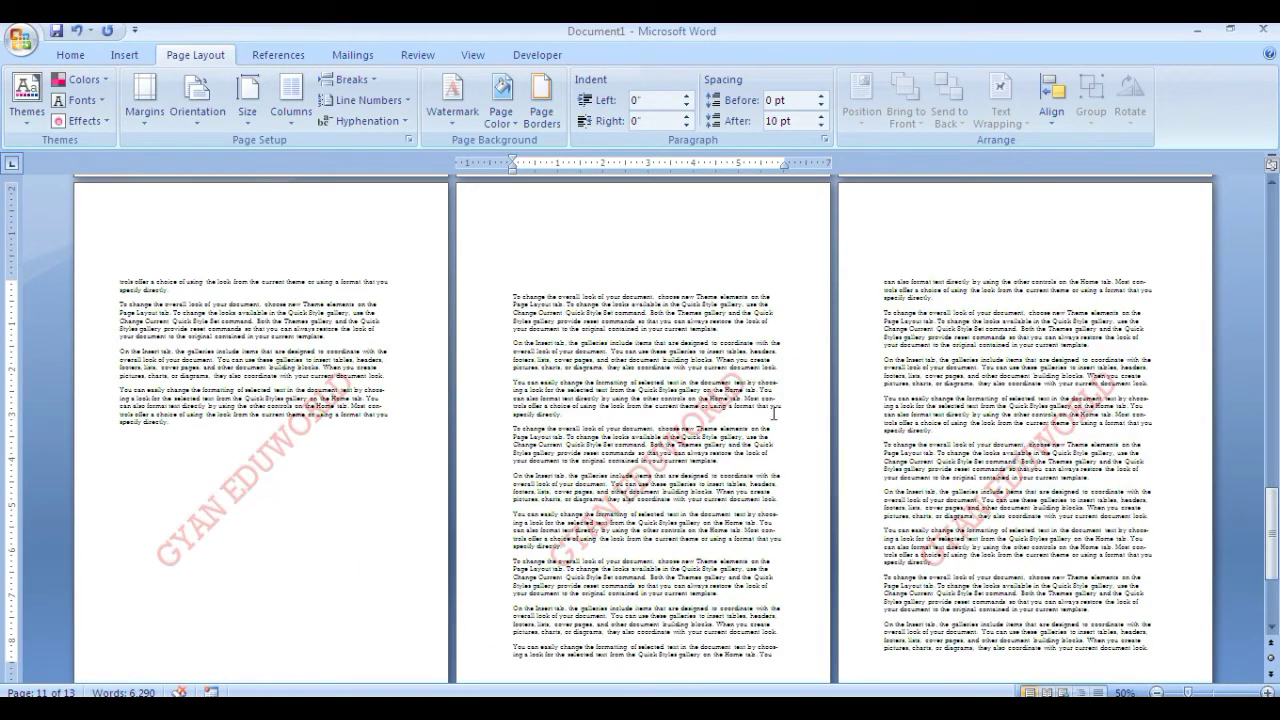
scroll(857, 405, down, 3)
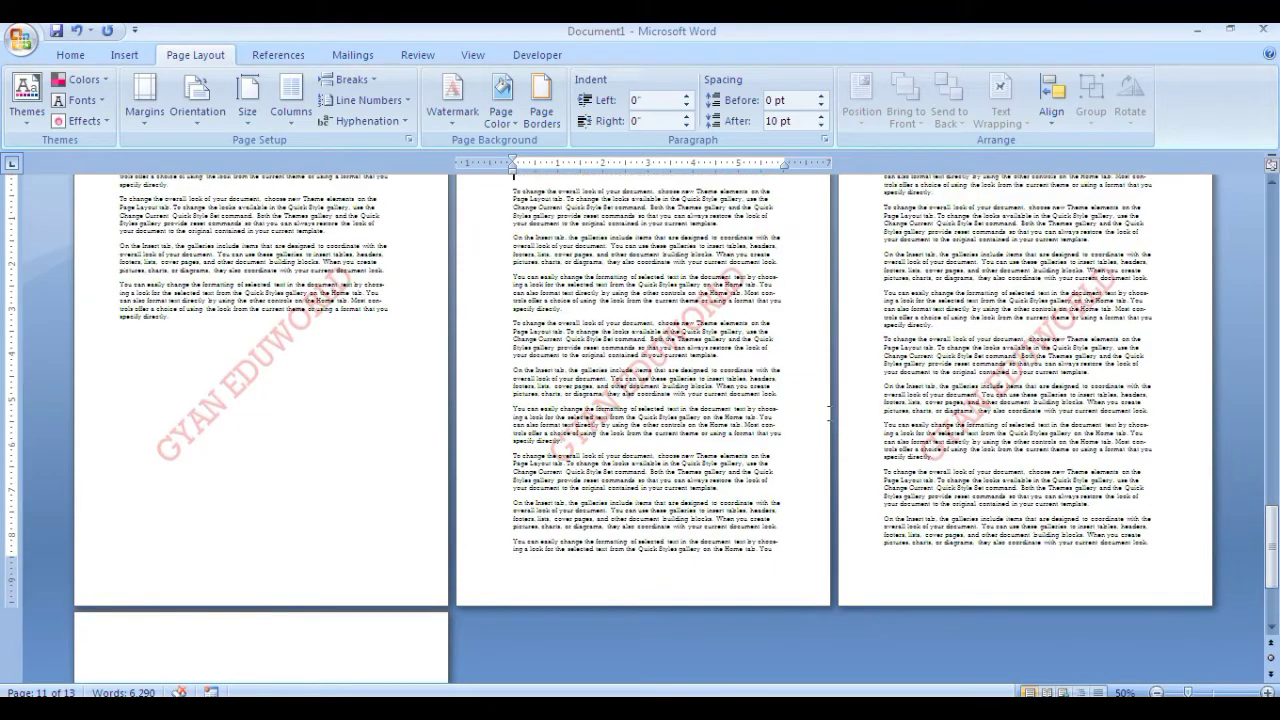
scroll(830, 405, up, 3)
scroll(825, 390, up, 7)
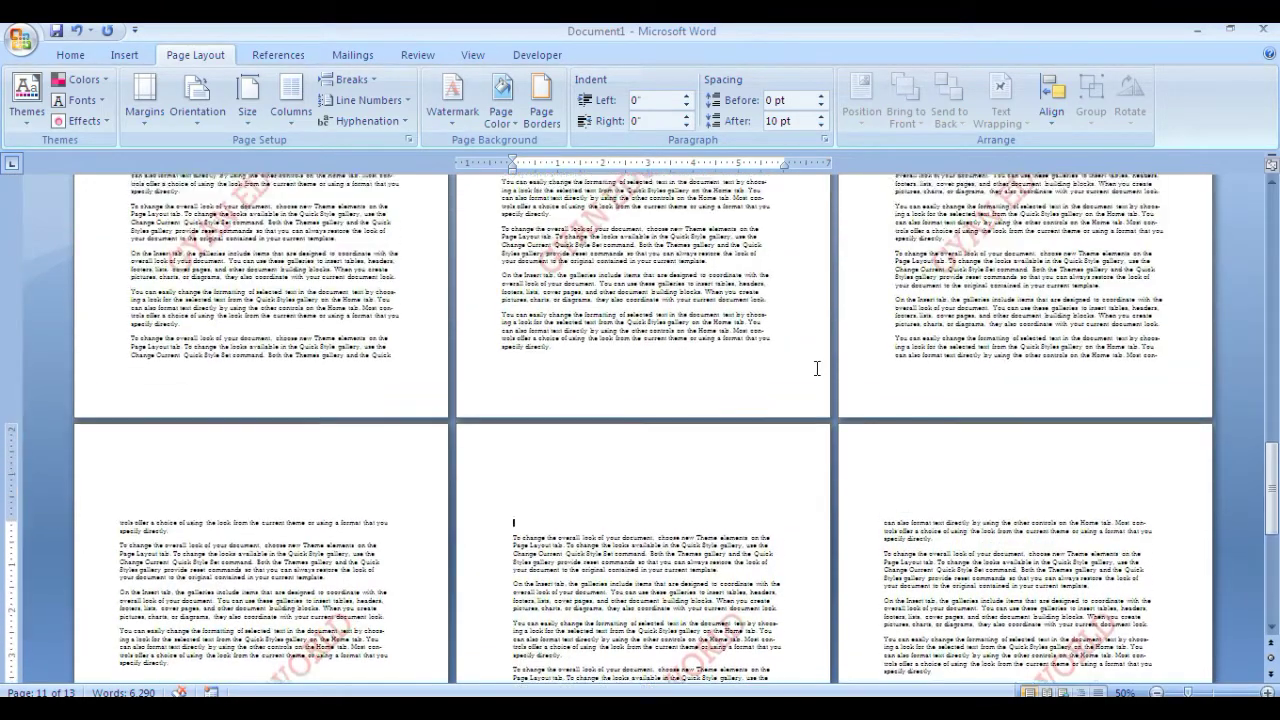
scroll(810, 363, up, 2)
scroll(808, 363, up, 2)
scroll(808, 363, up, 3)
scroll(779, 347, up, 1)
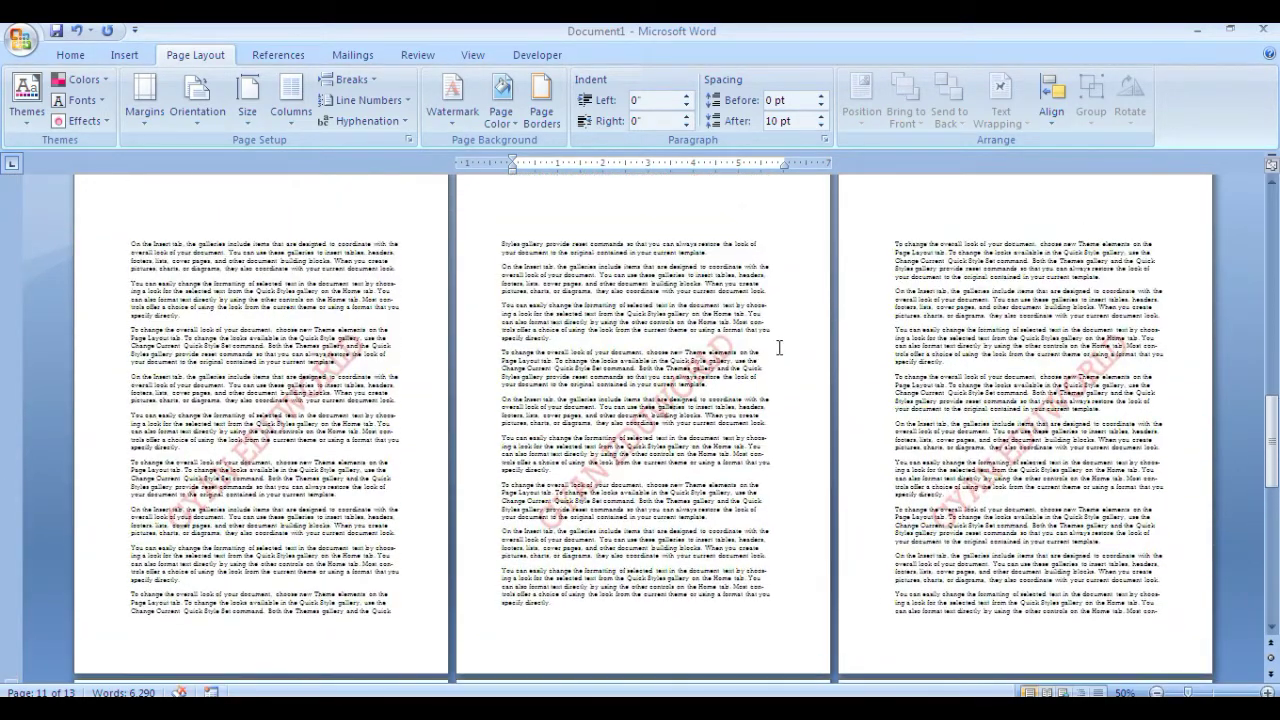
click(263, 370)
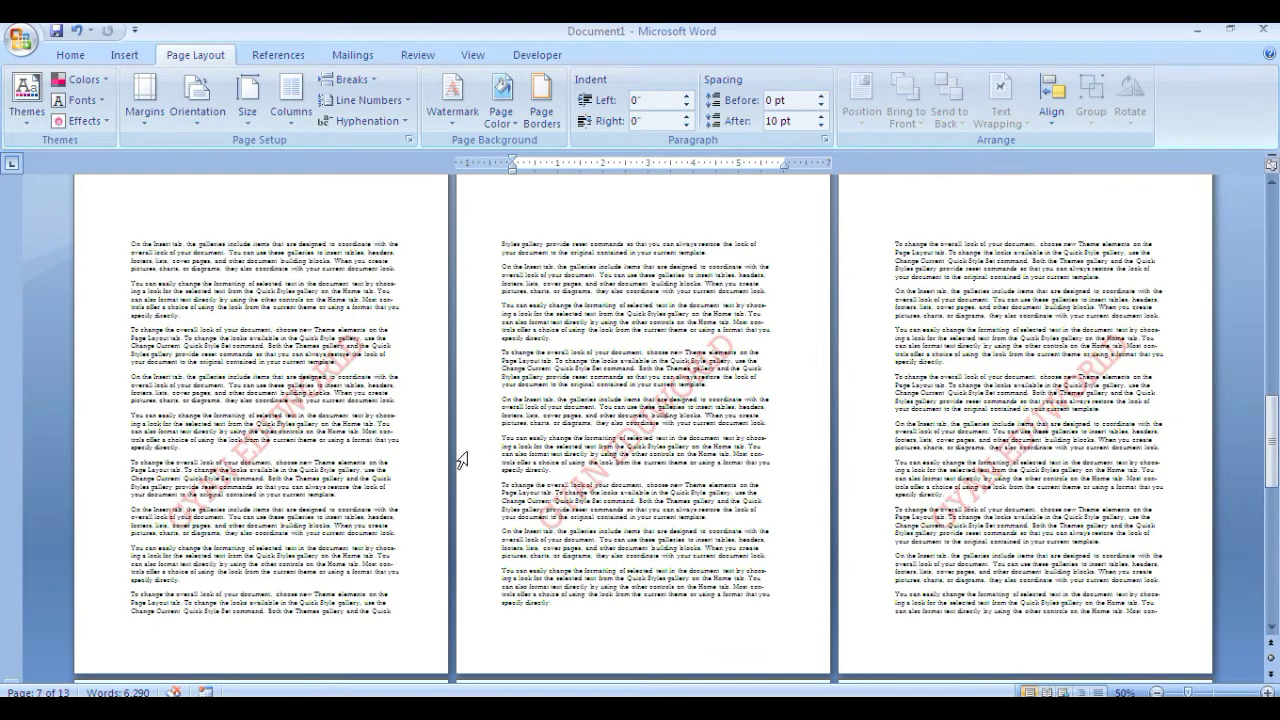
Apply the watermark with a Horizontal layout, then switch it back to Diagonal and reapply.
click(450, 118)
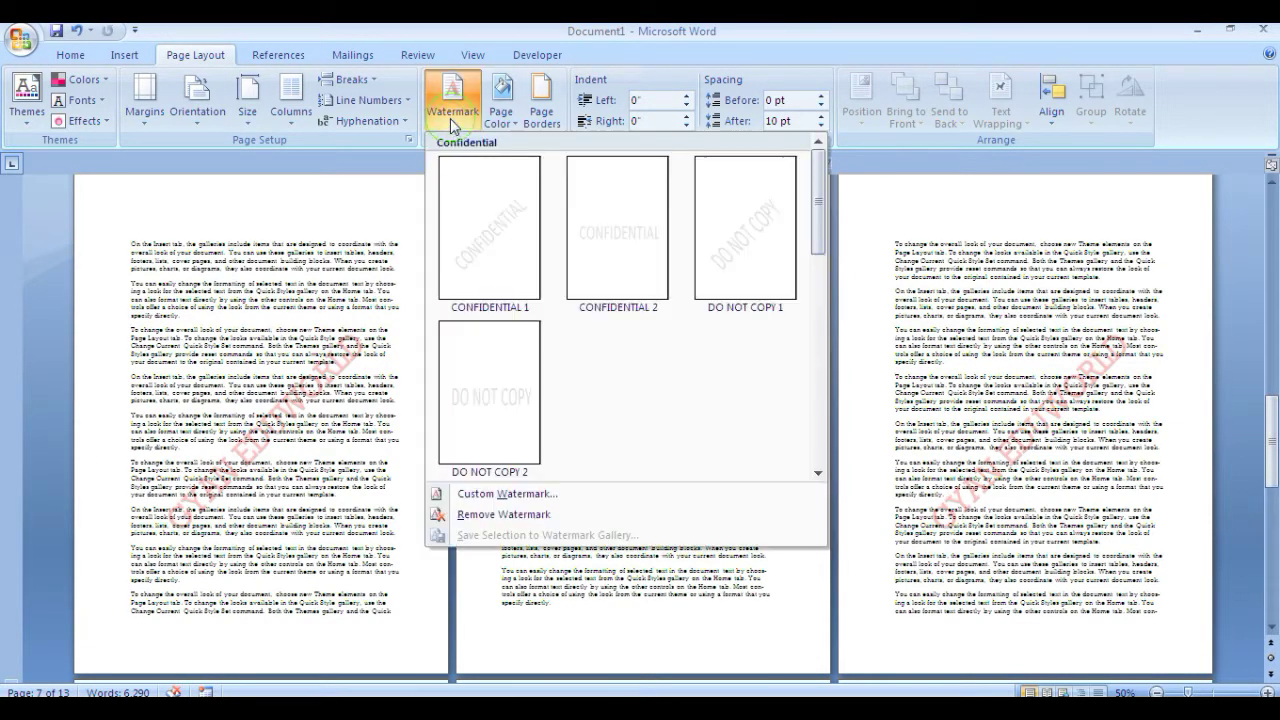
click(510, 494)
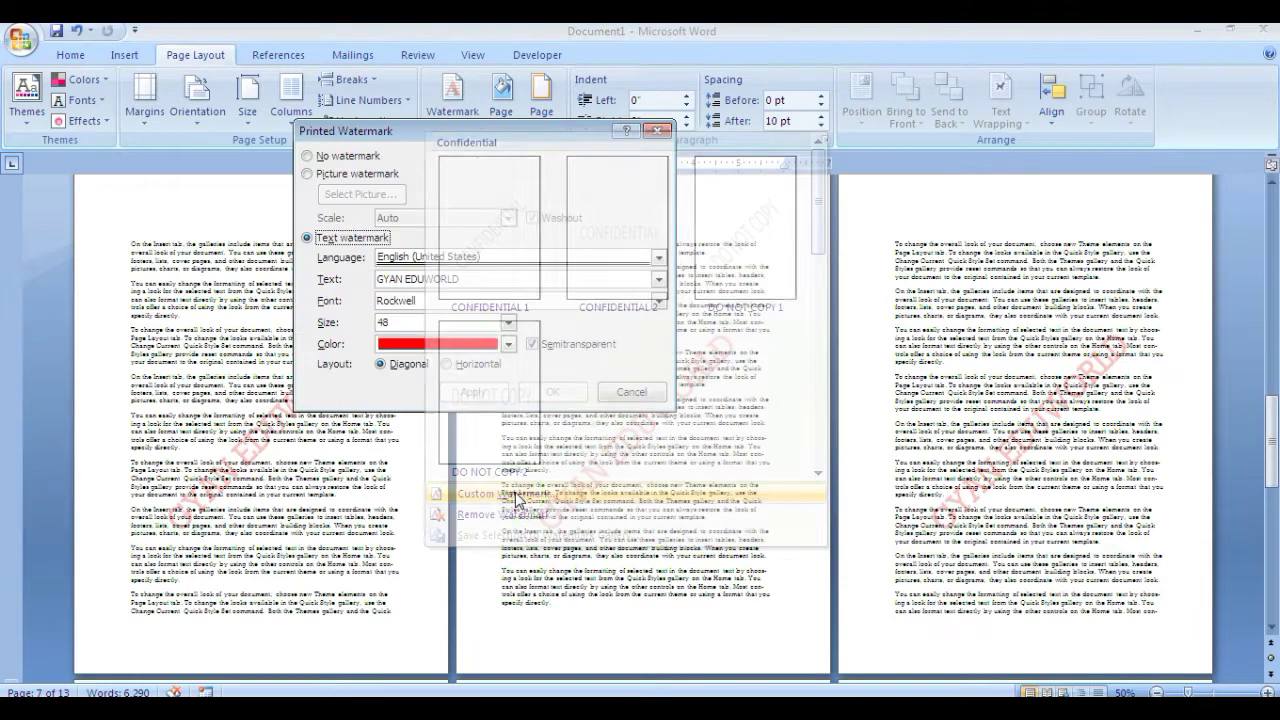
click(447, 364)
click(473, 391)
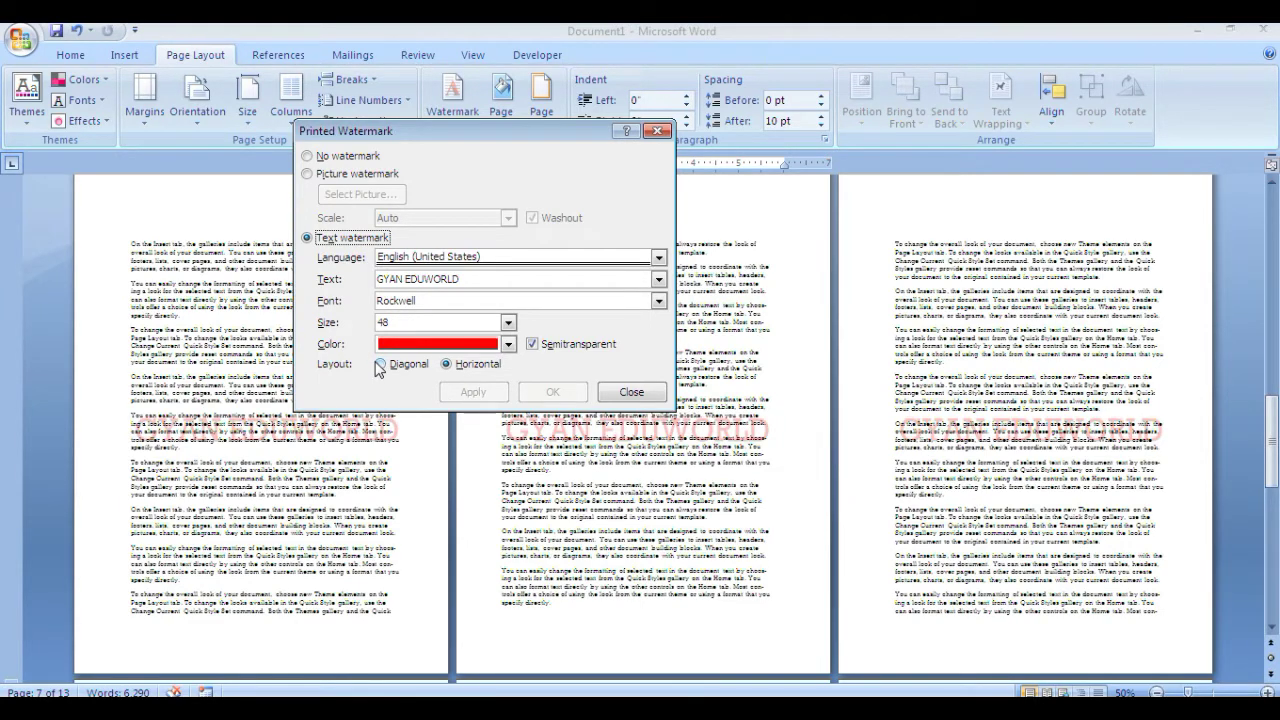
click(381, 364)
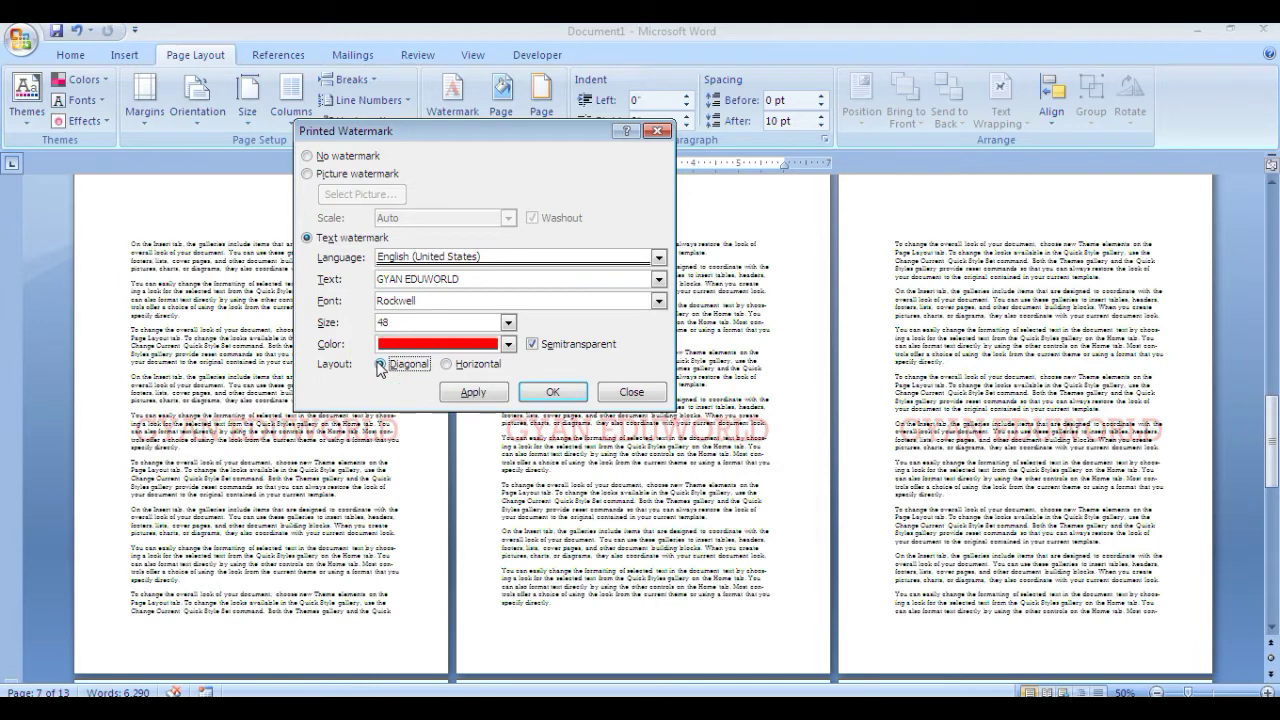
click(497, 397)
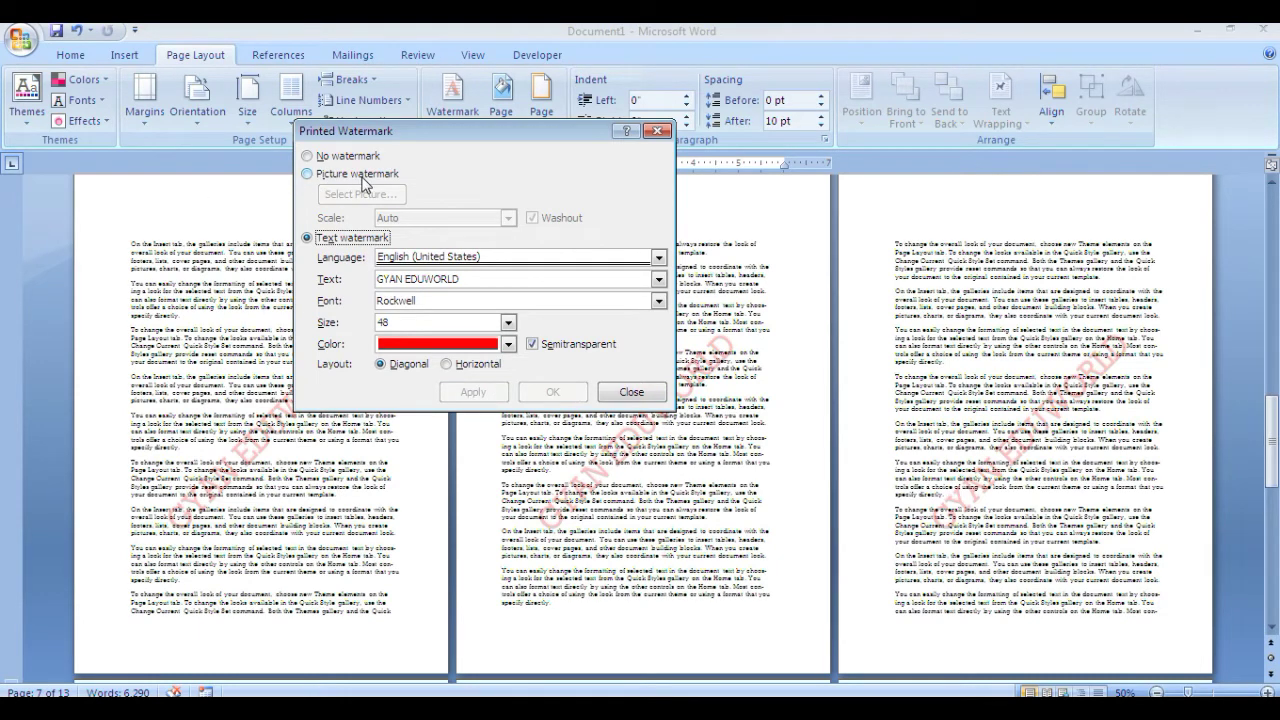
Choose Picture watermark and insert Presentation1 - Copy from the Desktop as the image.
click(308, 175)
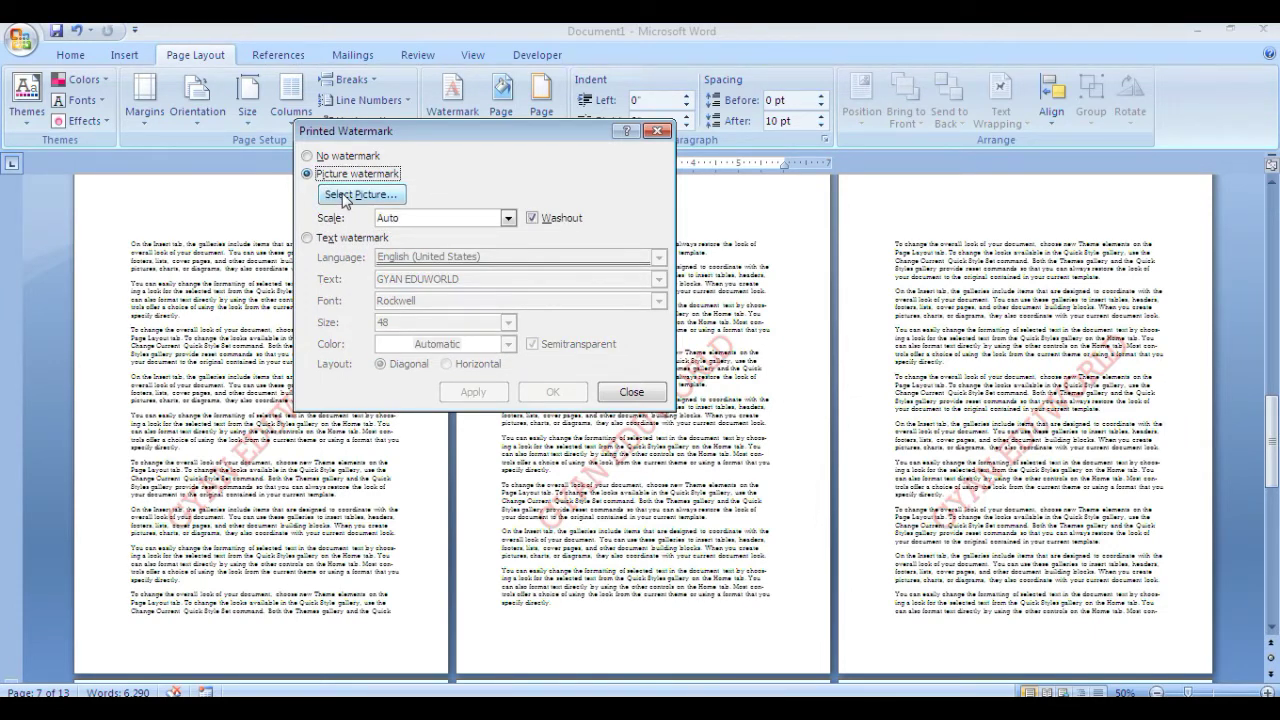
click(345, 197)
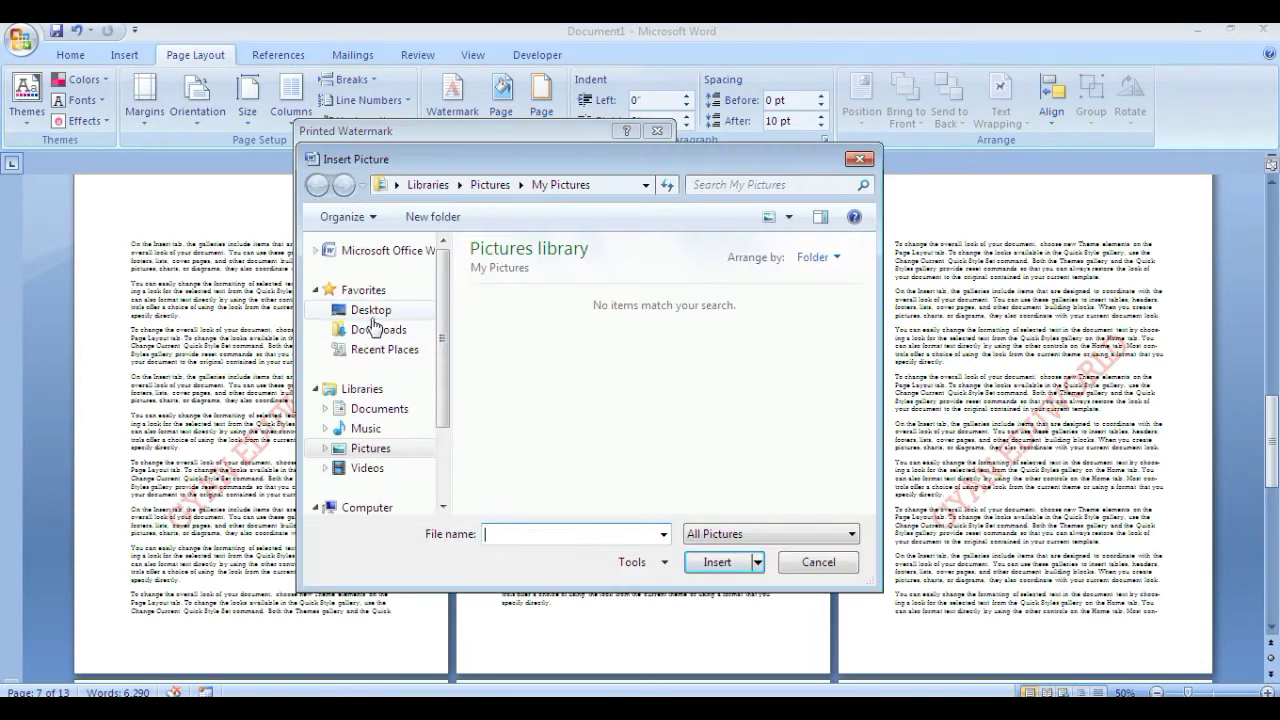
click(385, 312)
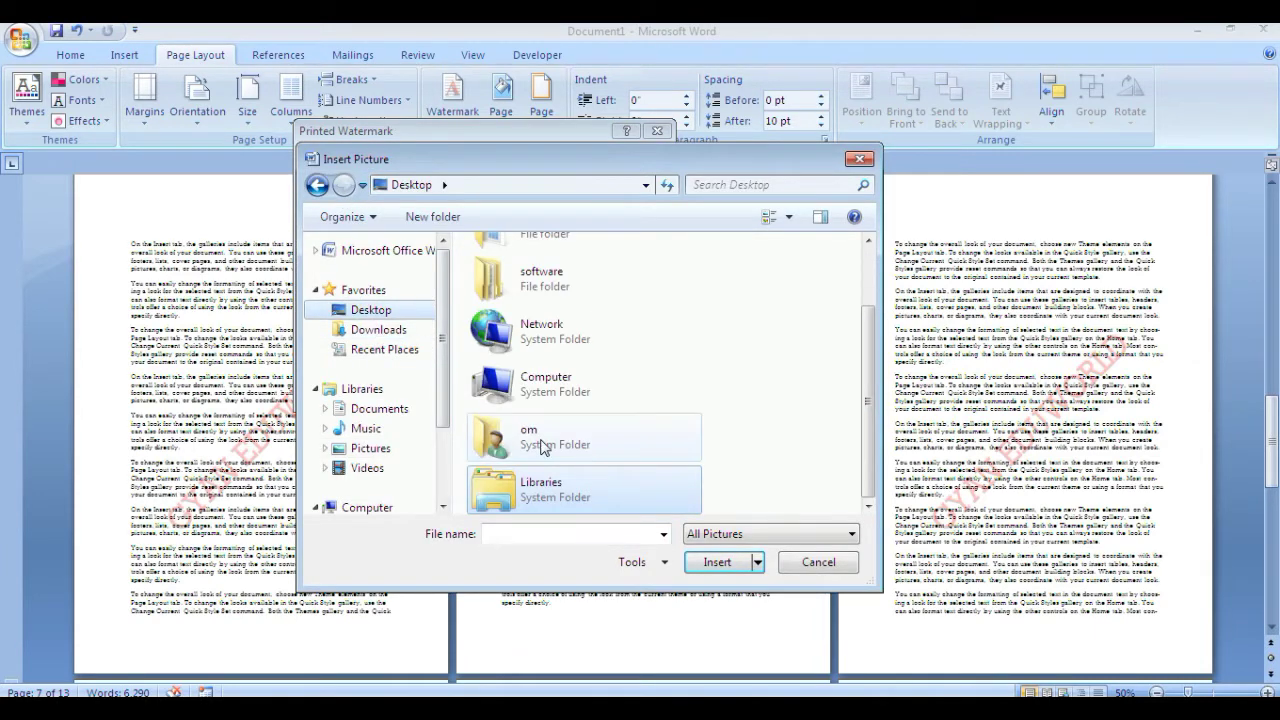
scroll(870, 400, up, 2)
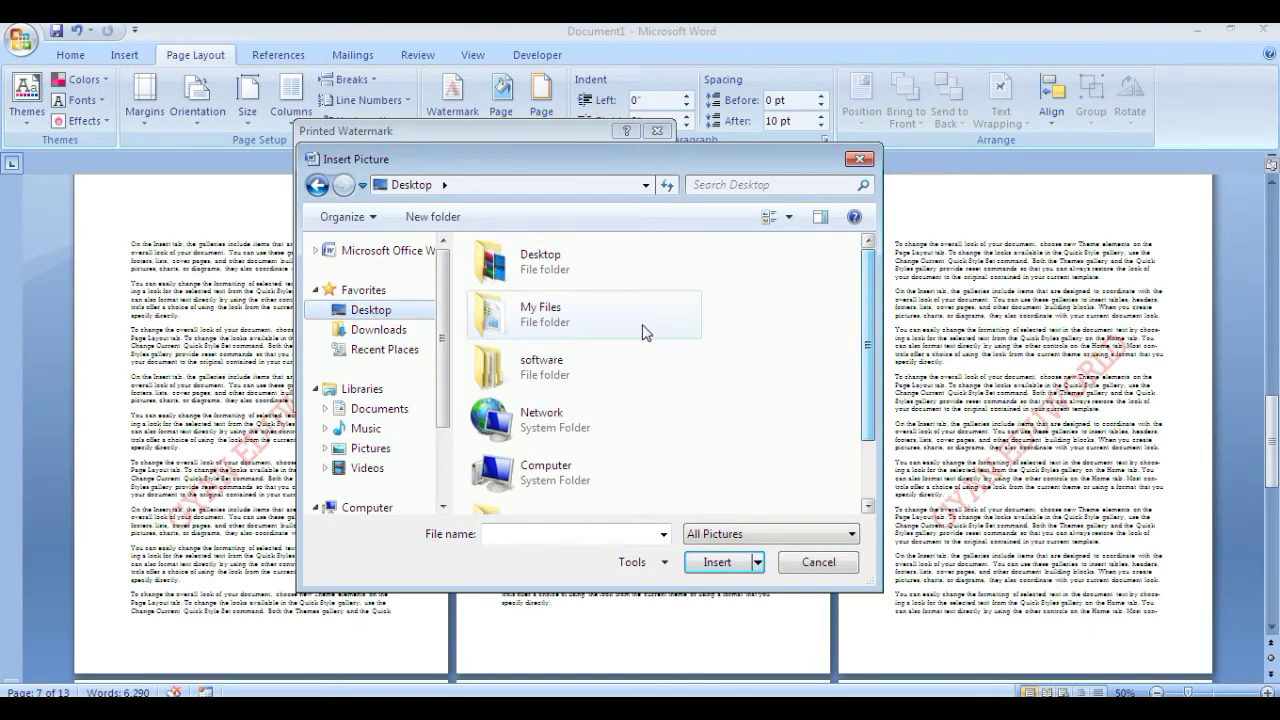
double_click(550, 275)
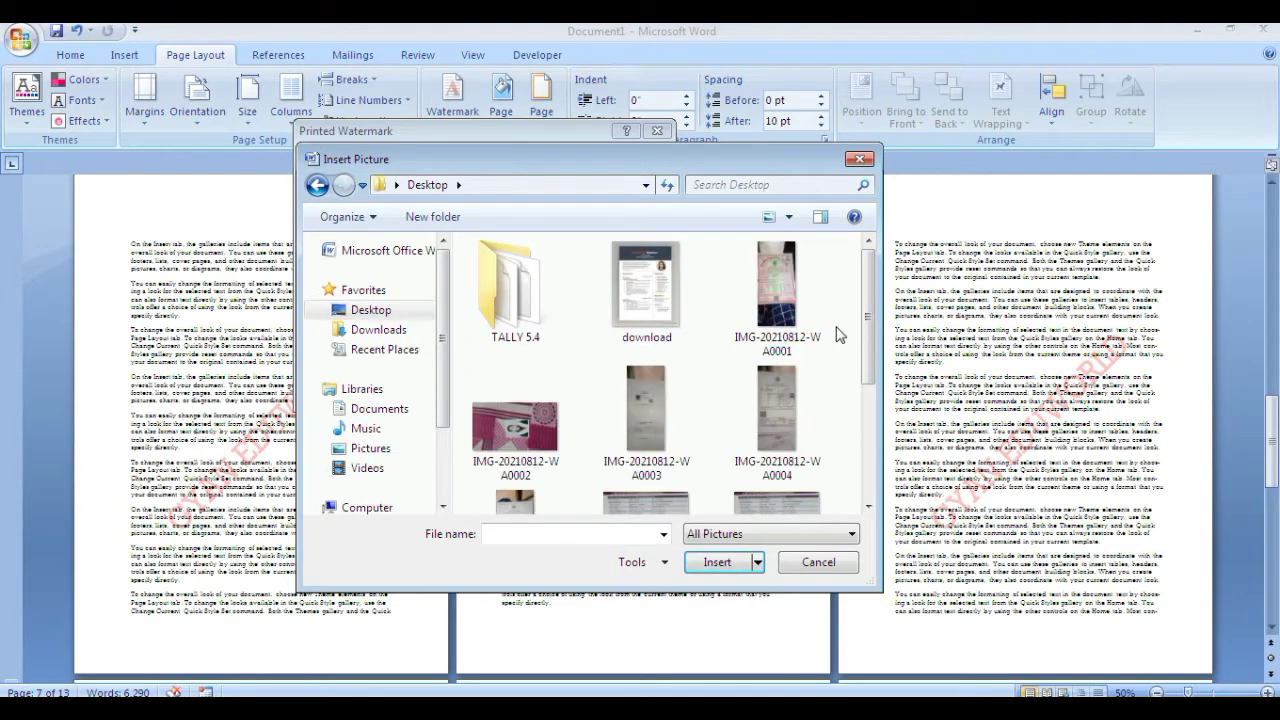
drag(868, 315, 882, 432)
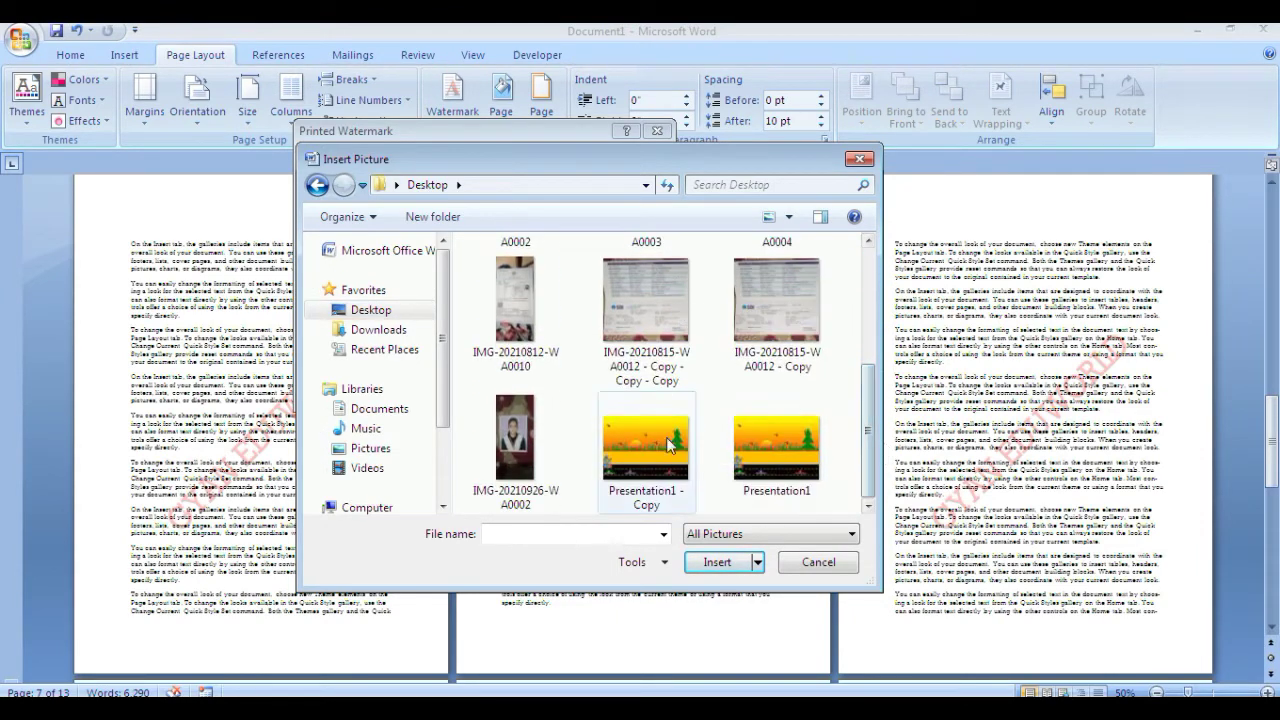
click(655, 422)
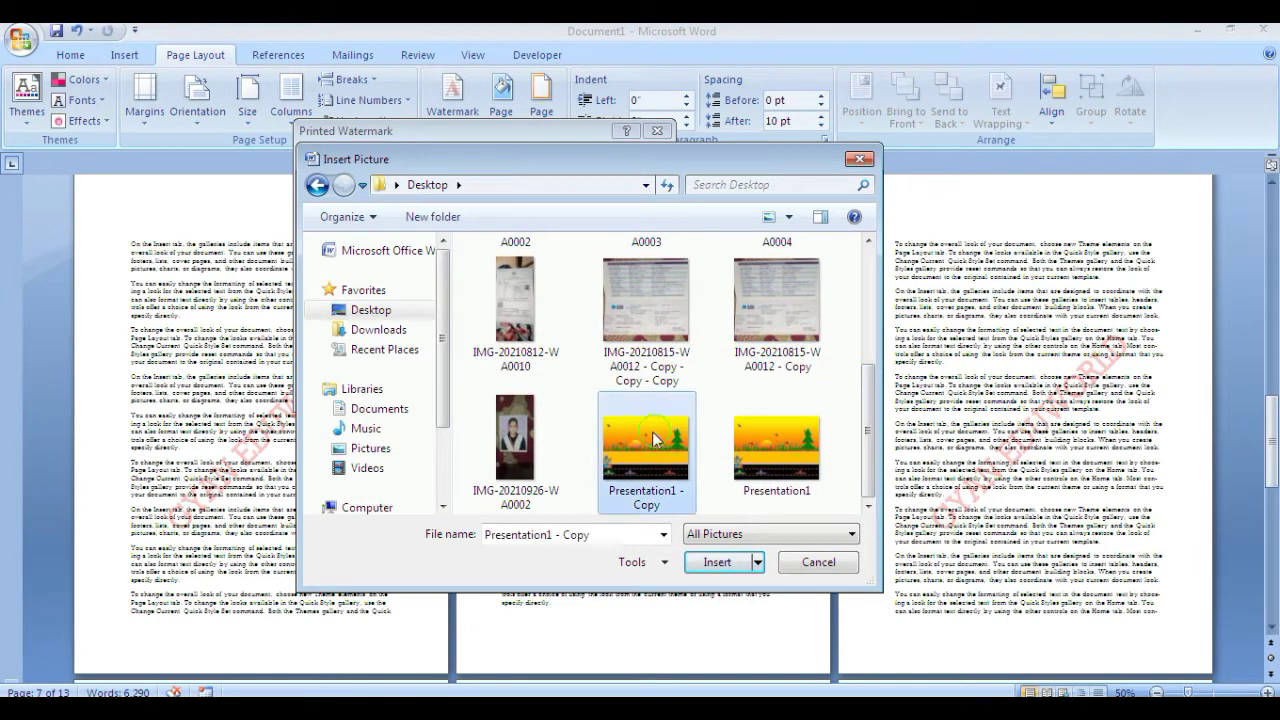
click(717, 563)
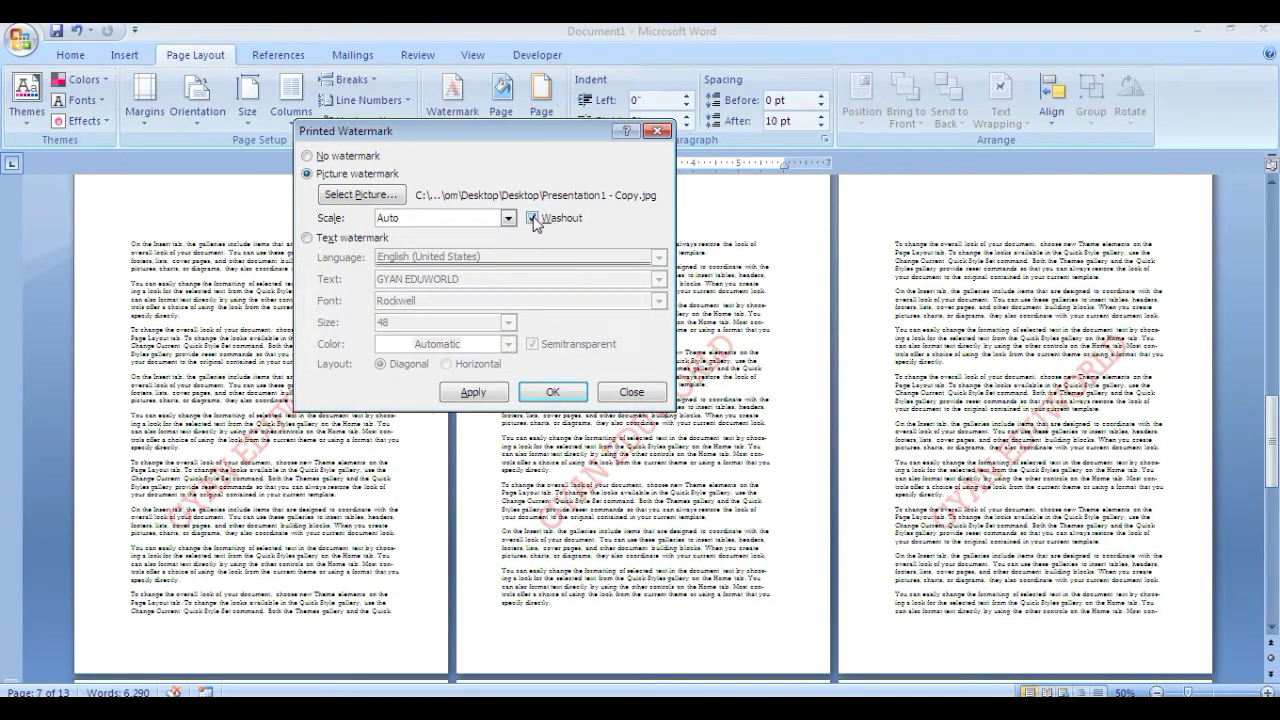
Apply the picture watermark, try it without Washout, then reapply it washed out and close.
click(487, 400)
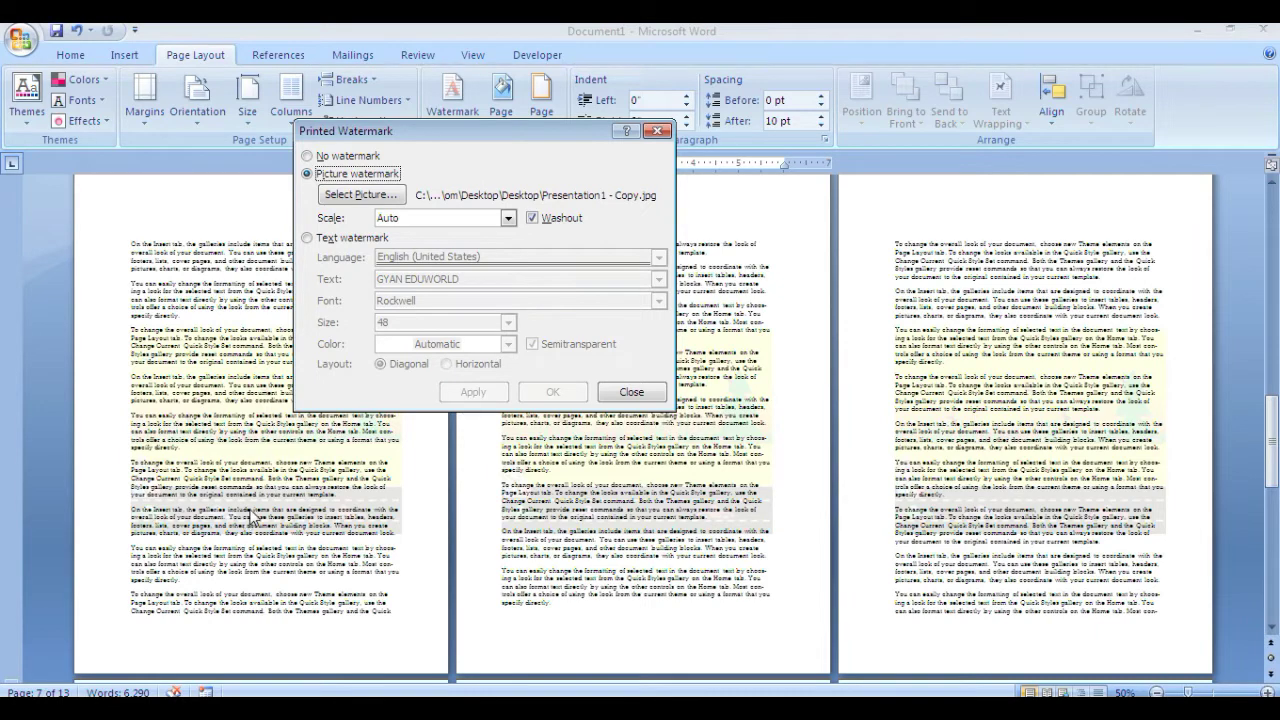
click(532, 218)
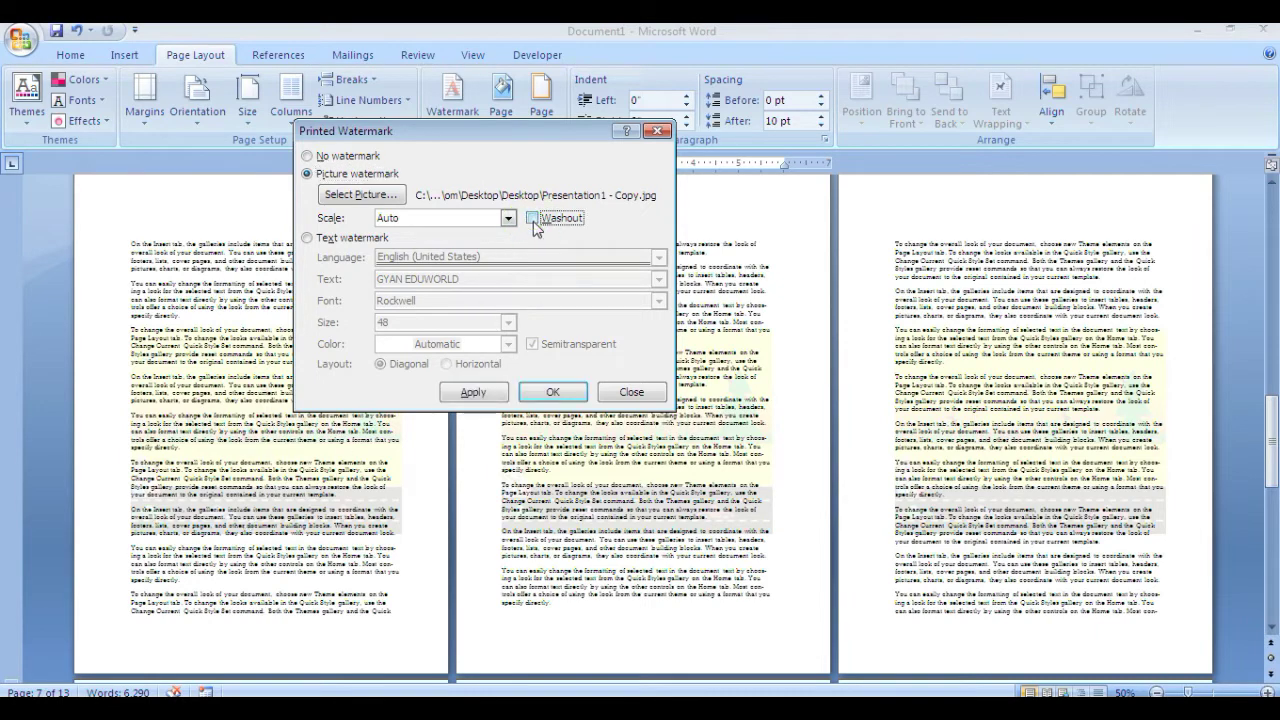
click(474, 393)
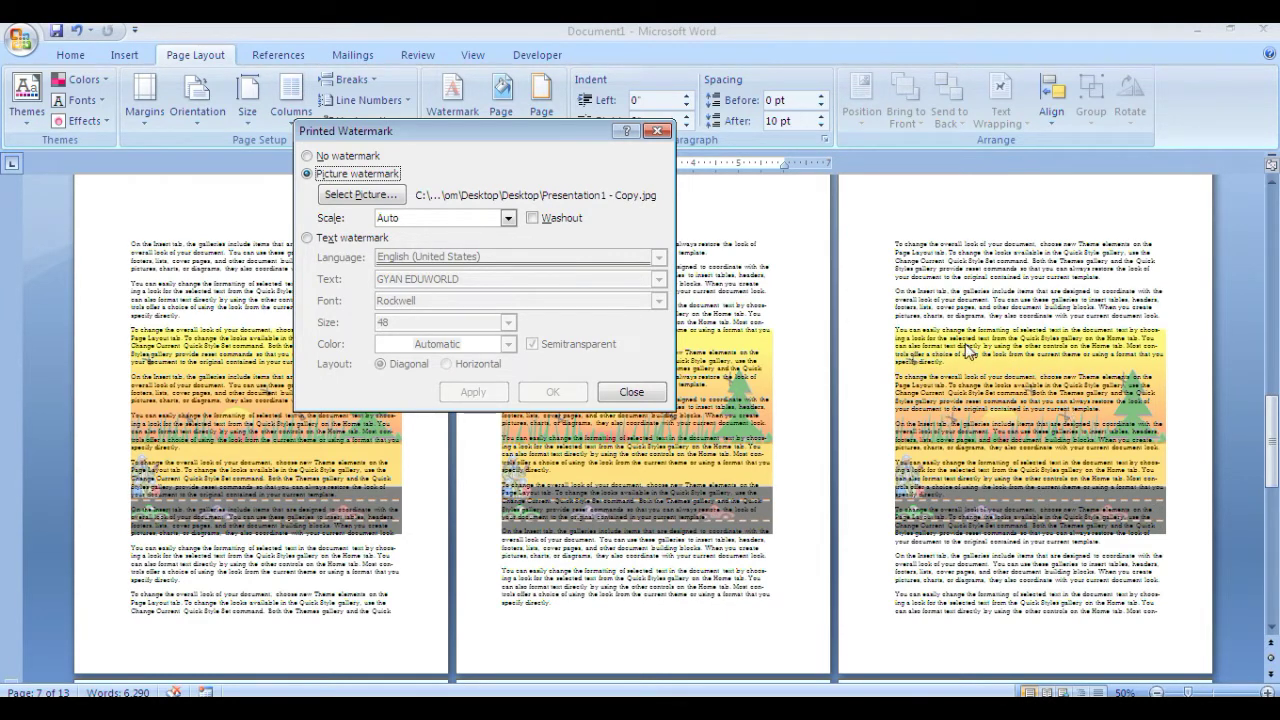
click(531, 219)
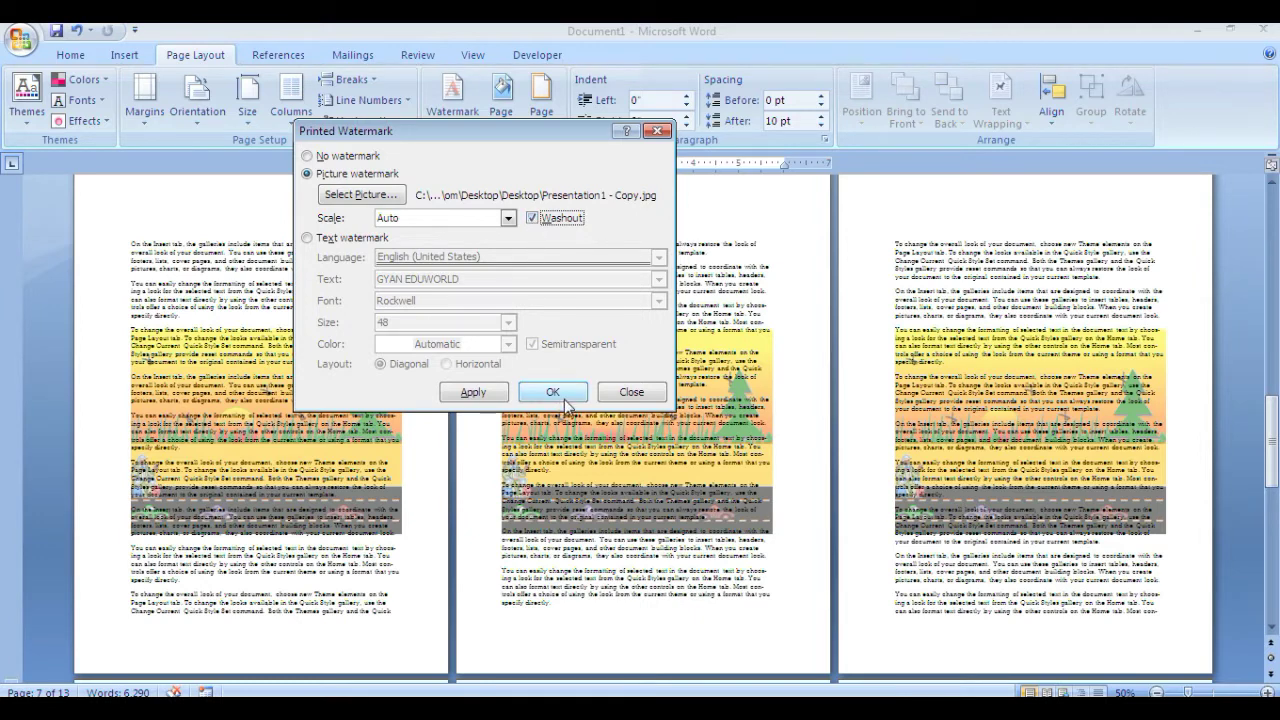
click(473, 396)
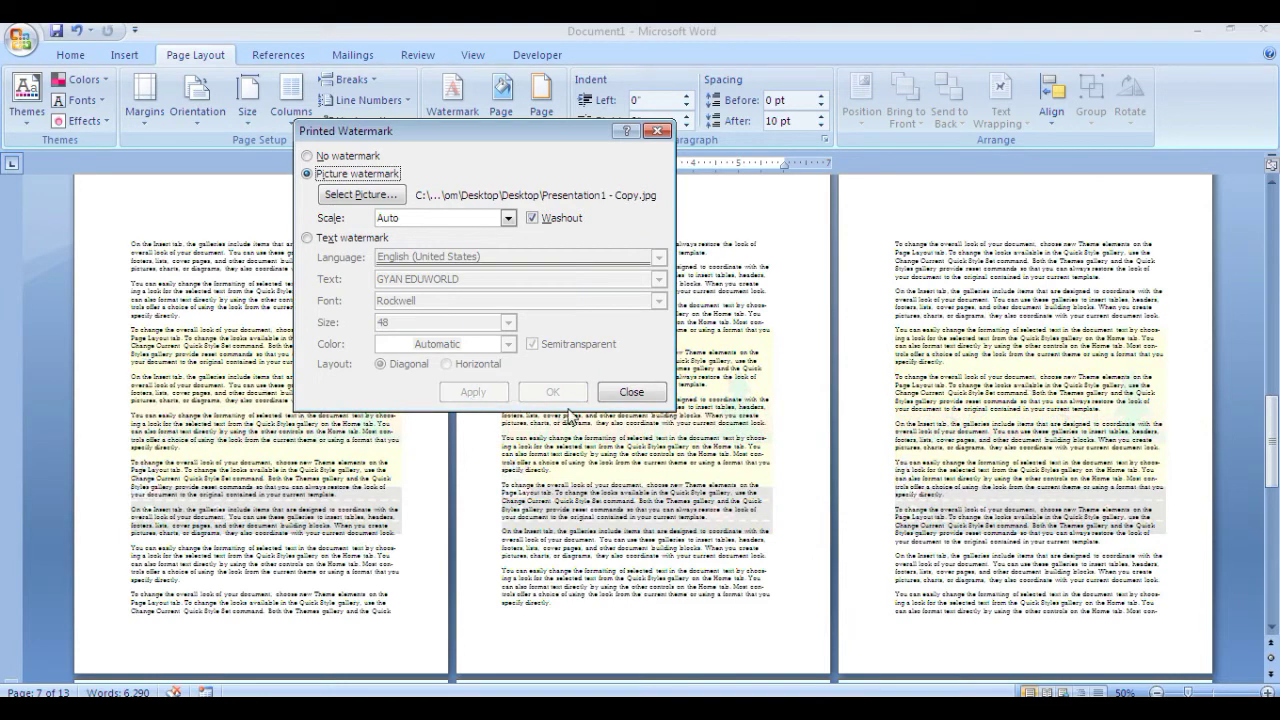
click(616, 393)
click(456, 118)
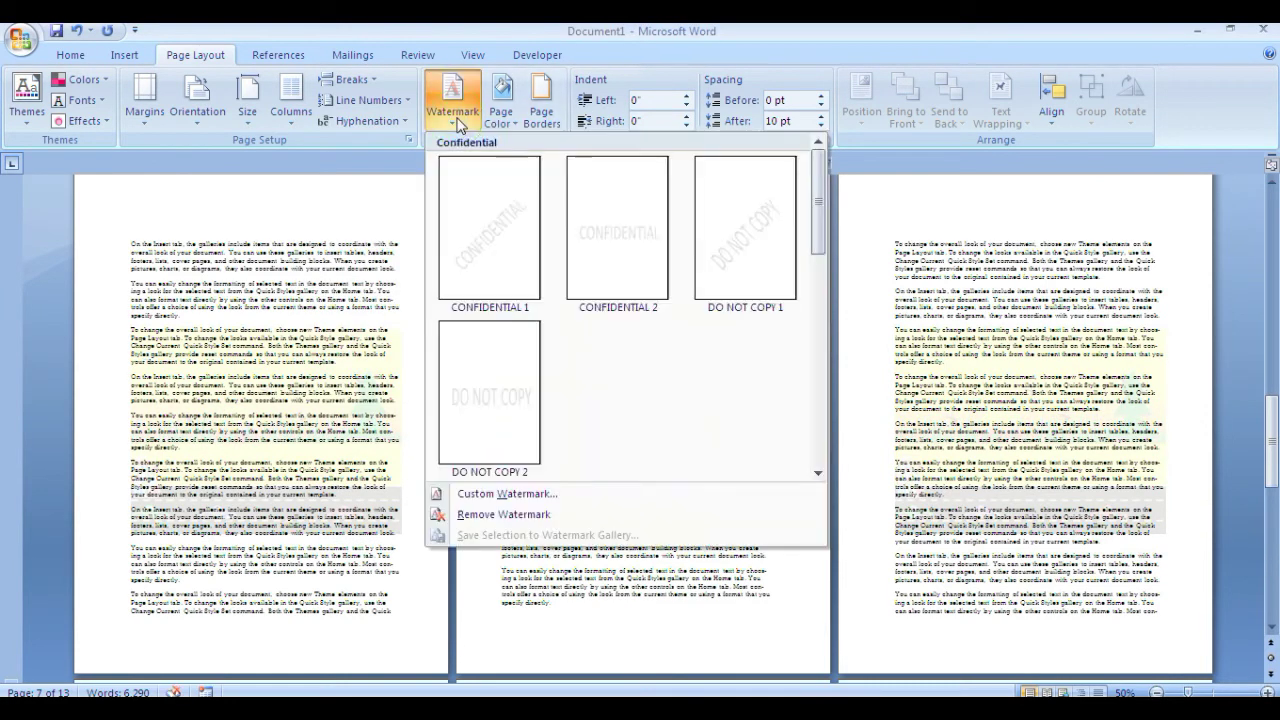
click(503, 516)
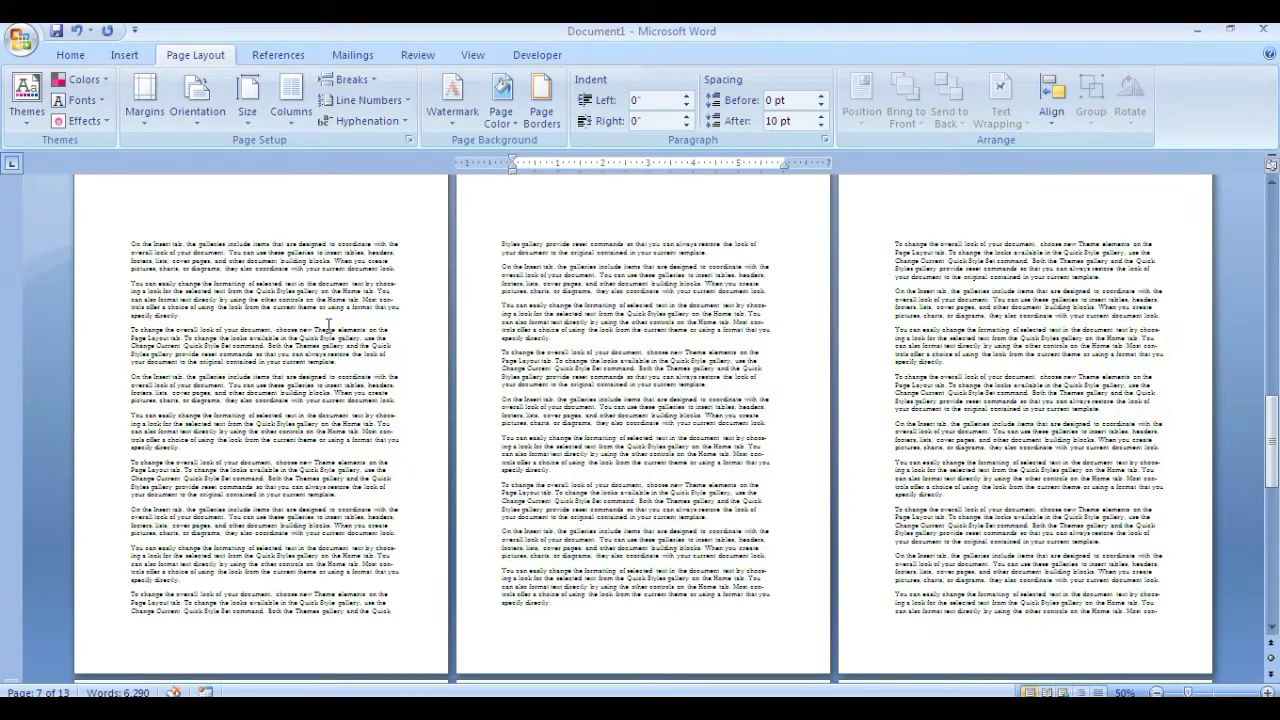
scroll(322, 421, up, 10)
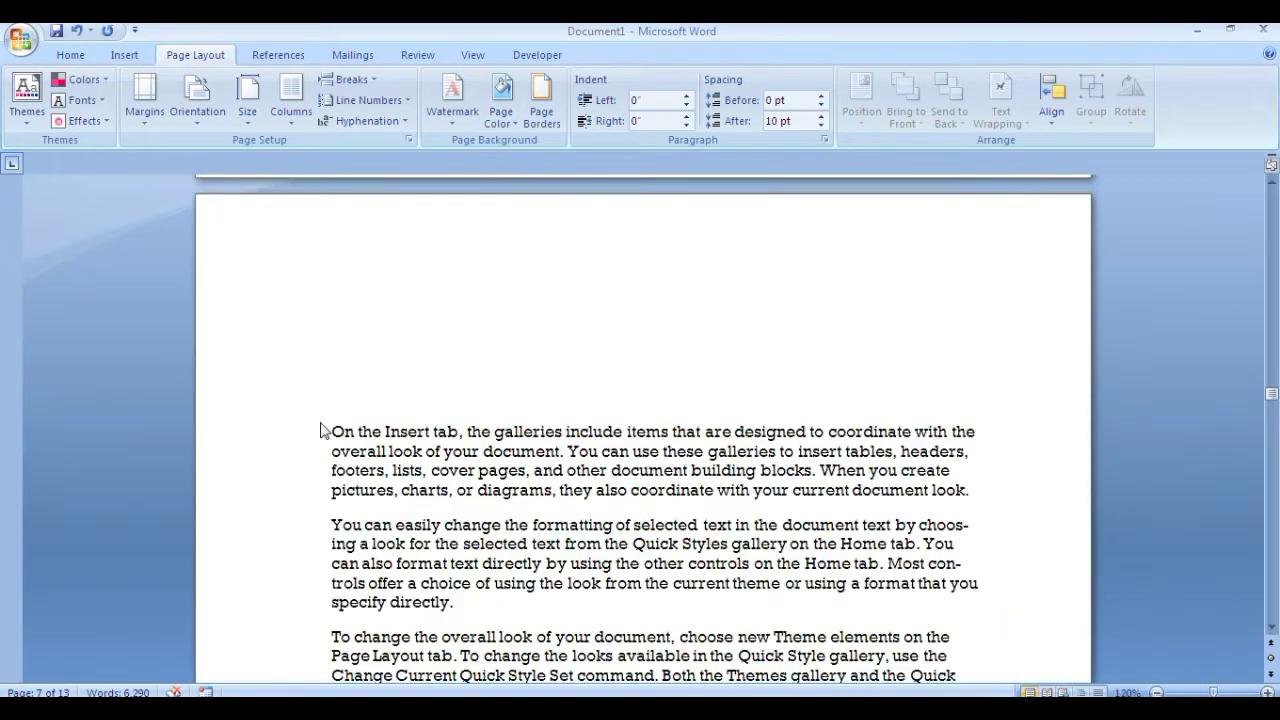
scroll(322, 421, down, 3)
scroll(322, 421, down, 3)
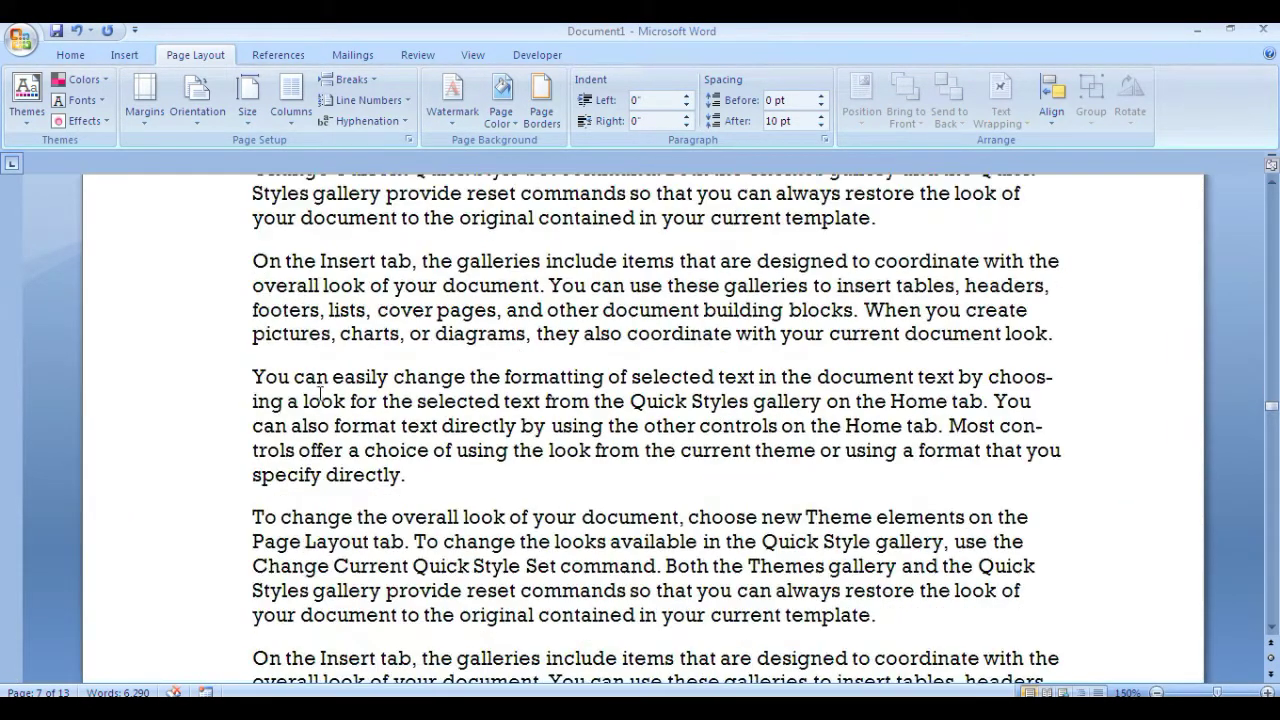
scroll(322, 421, down, 1)
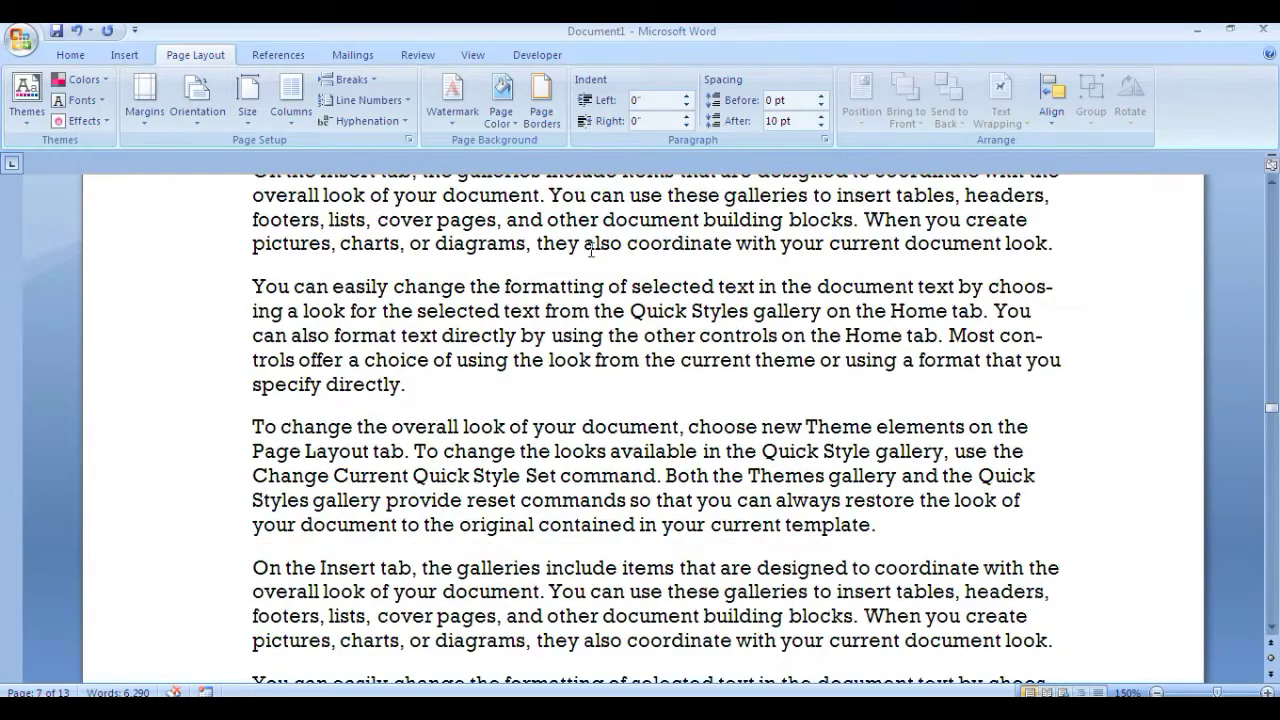
Set the page colour to yellow, then change it to pink.
click(504, 123)
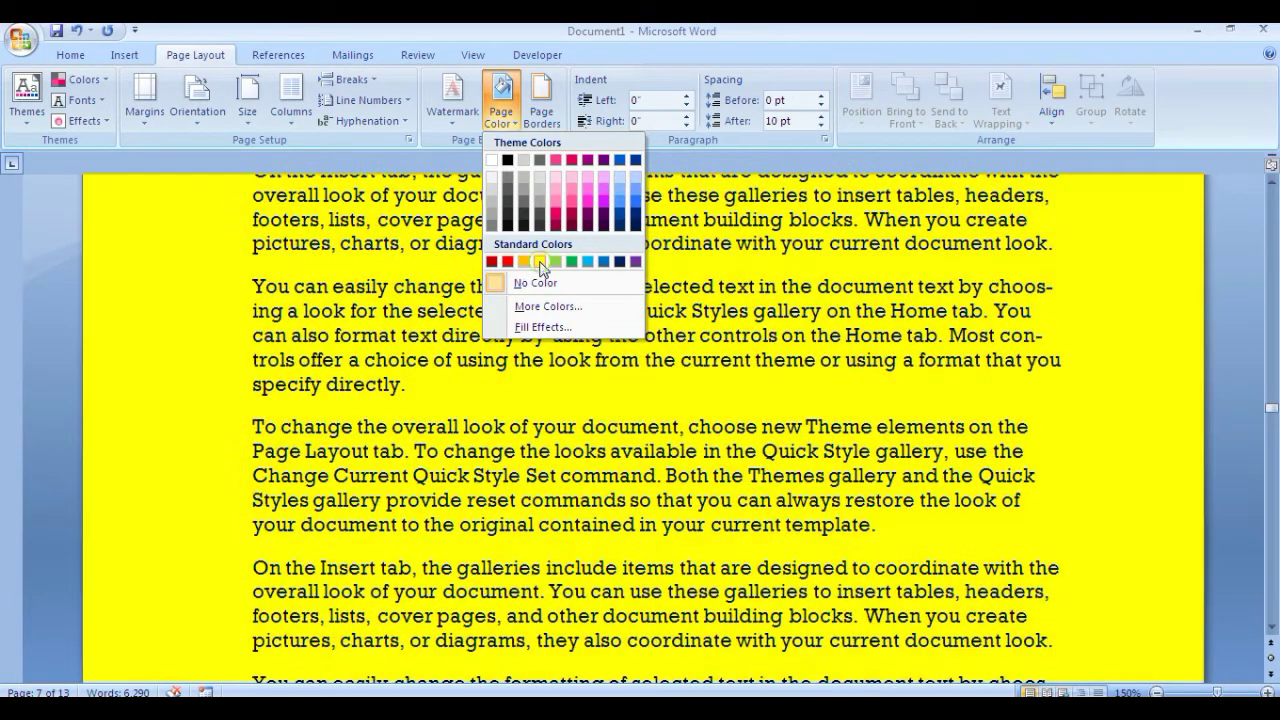
click(540, 262)
click(502, 124)
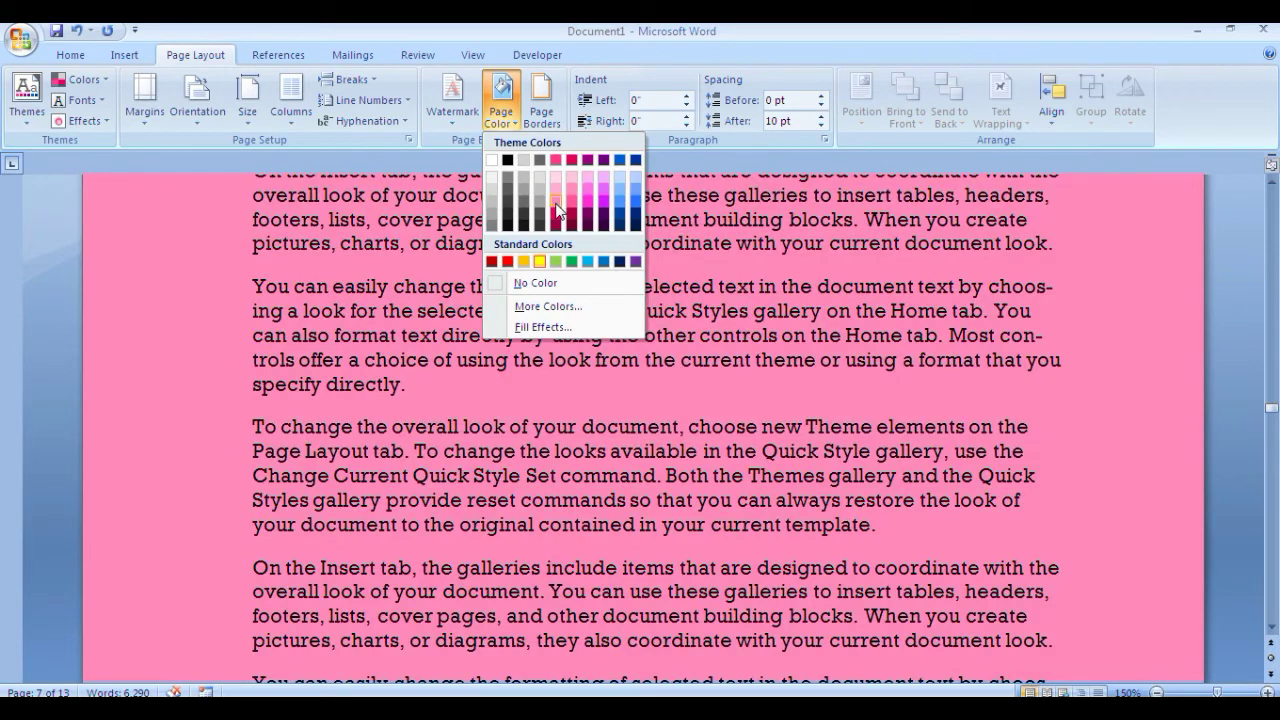
click(557, 210)
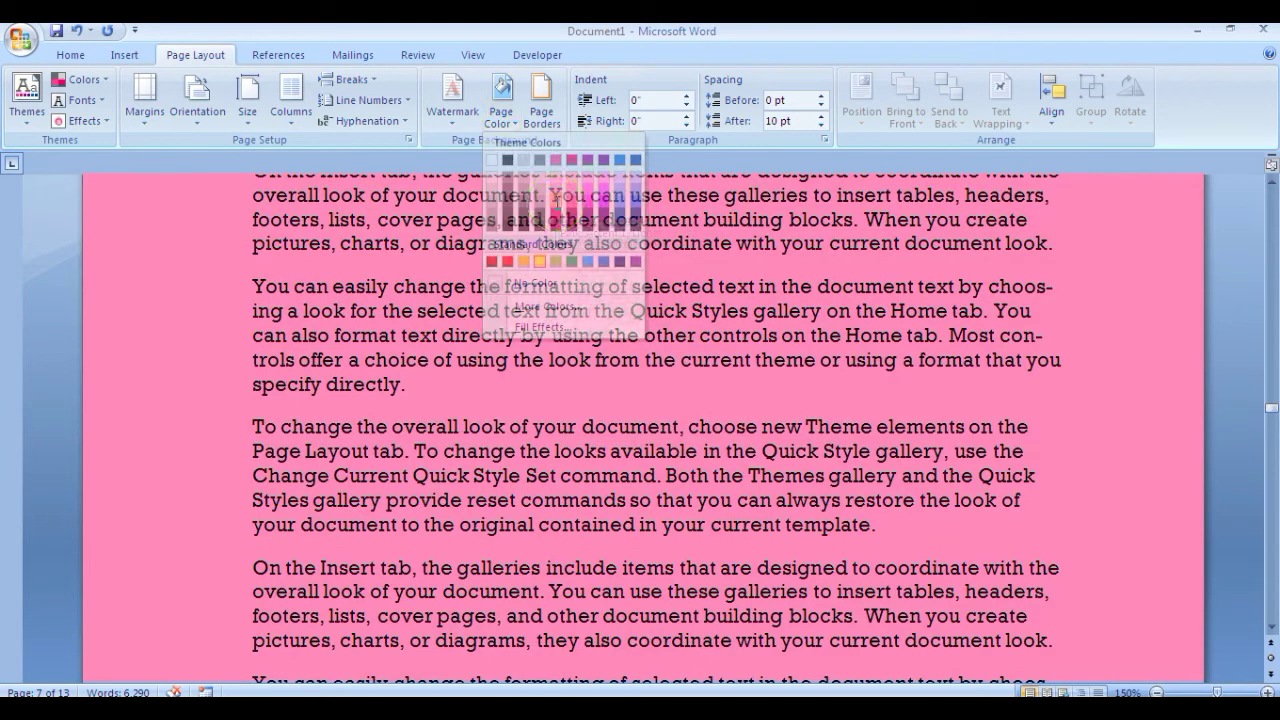
click(17, 40)
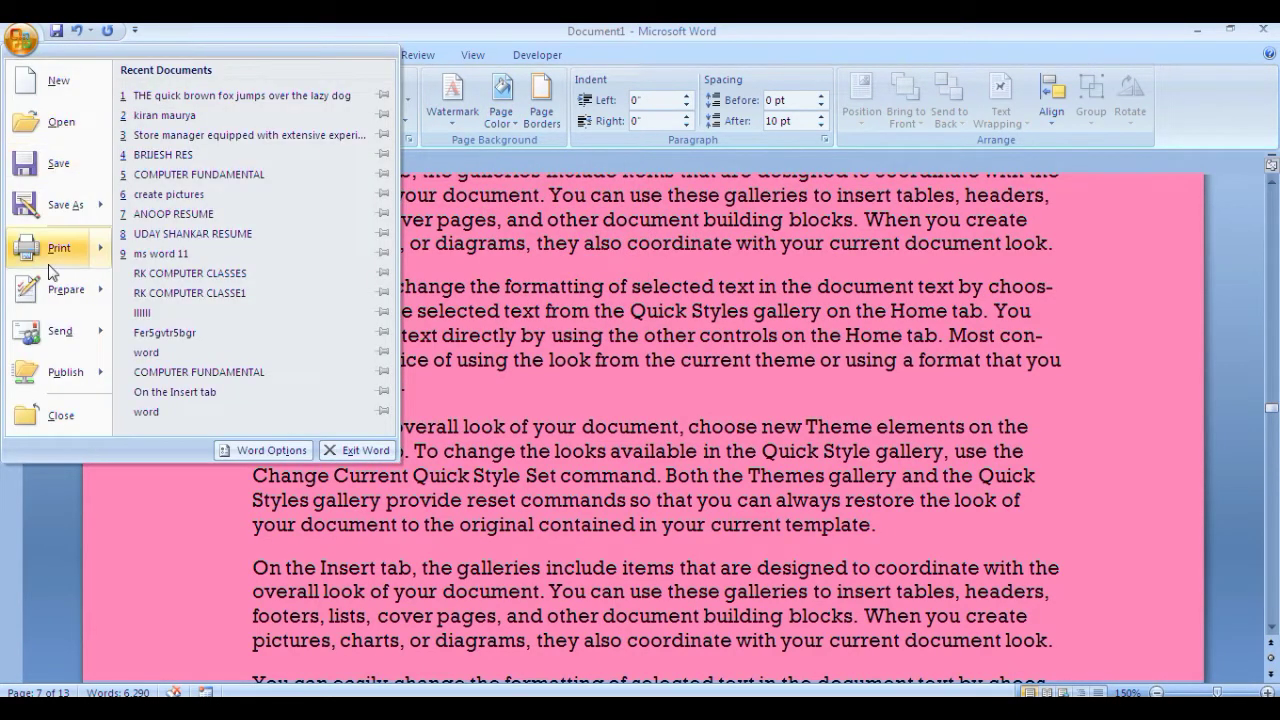
View the pink pages in Print Preview, then close the preview.
mouse_move(85, 250)
click(198, 205)
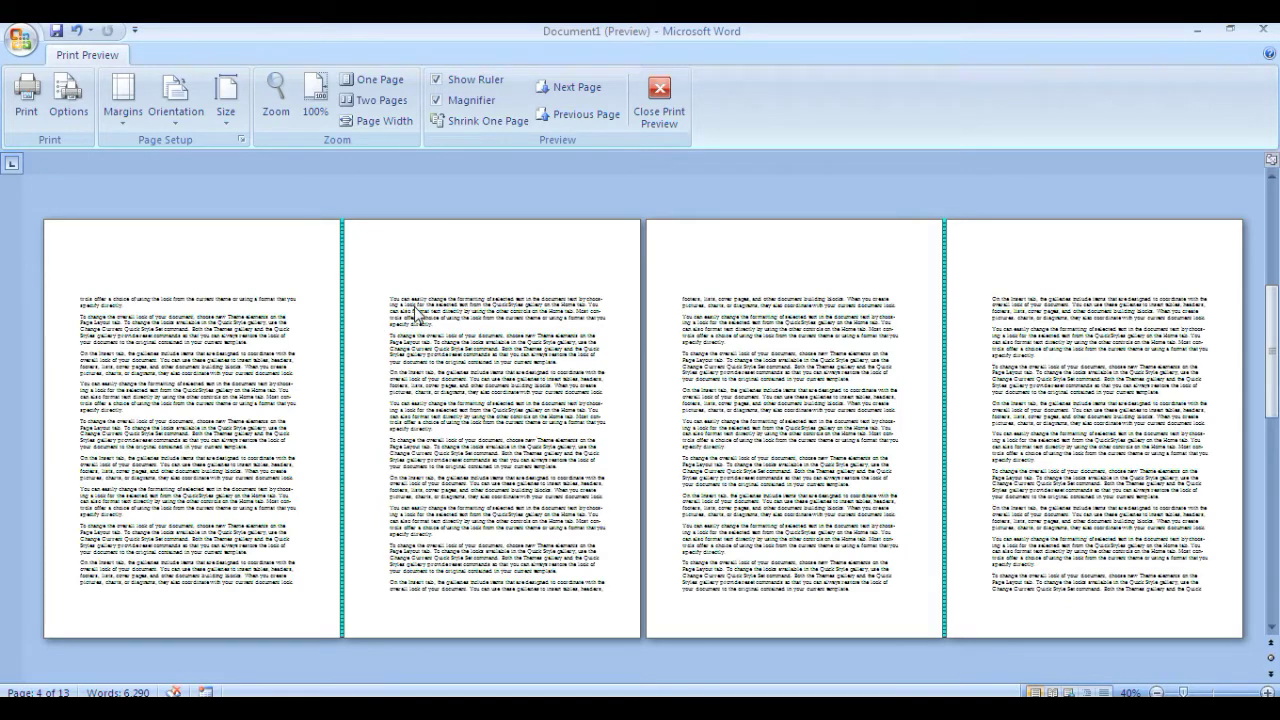
click(659, 100)
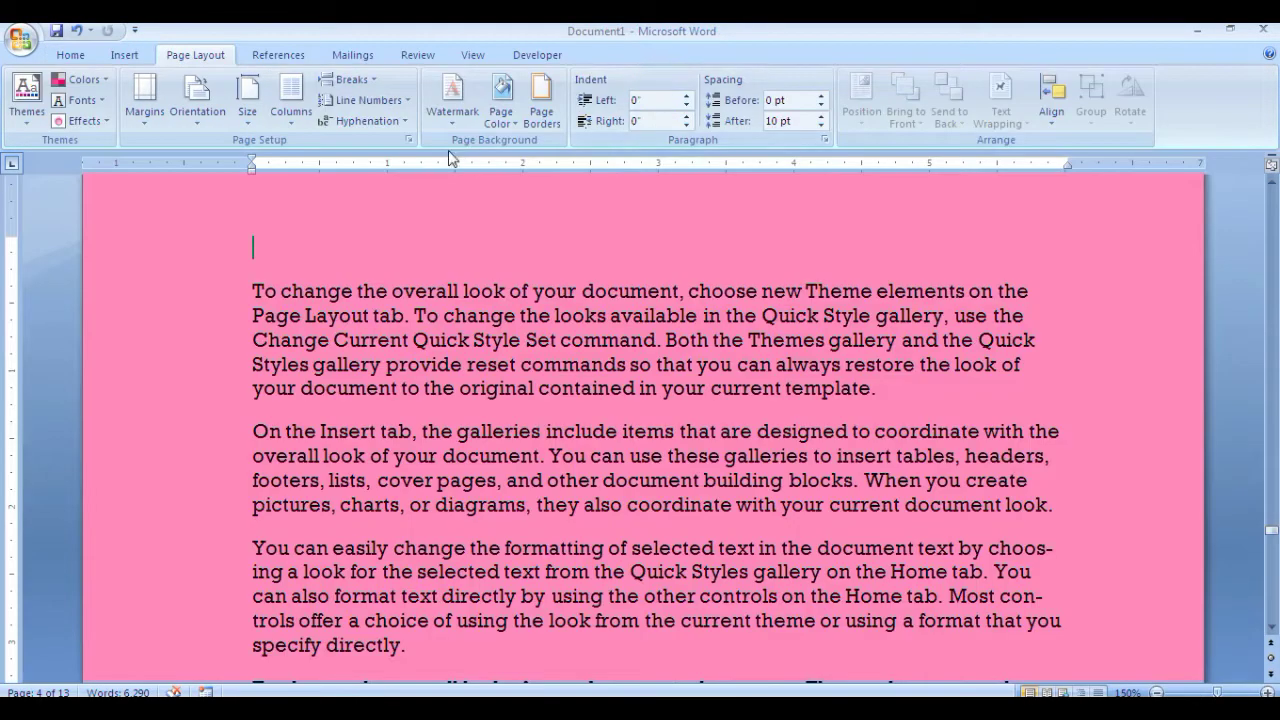
Change the page background colour from pink to red.
click(514, 125)
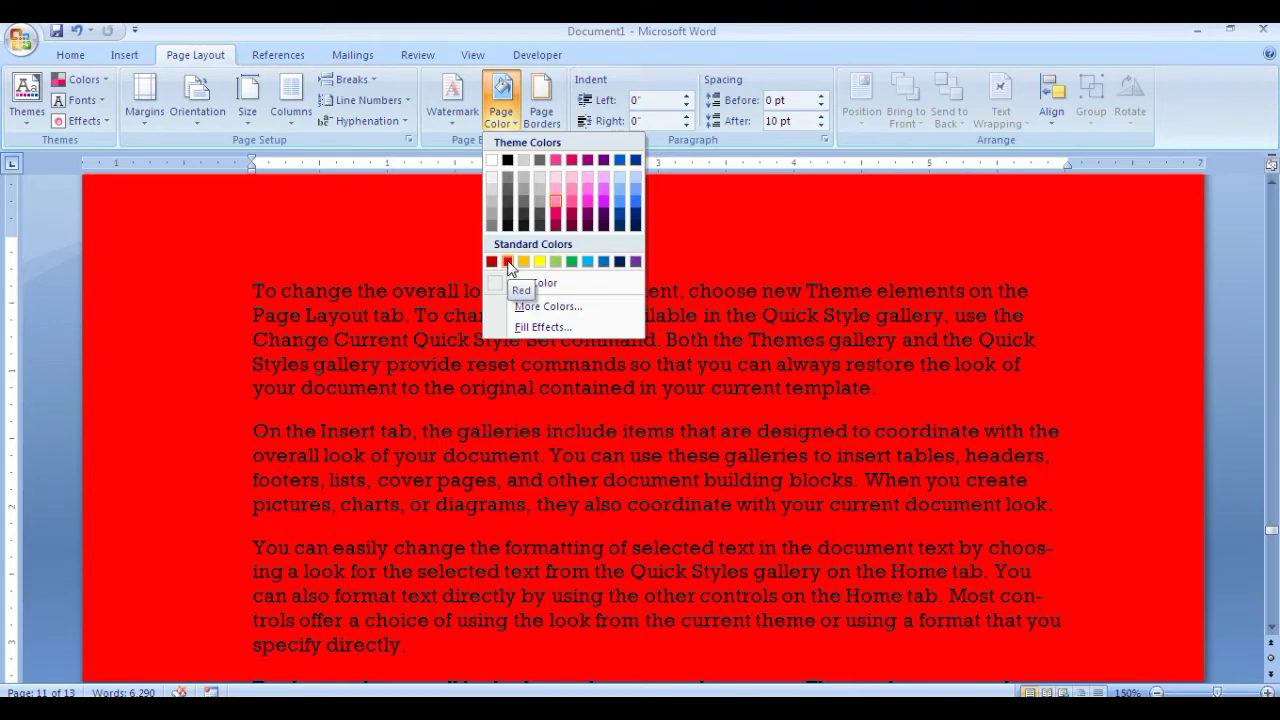
click(507, 261)
click(501, 112)
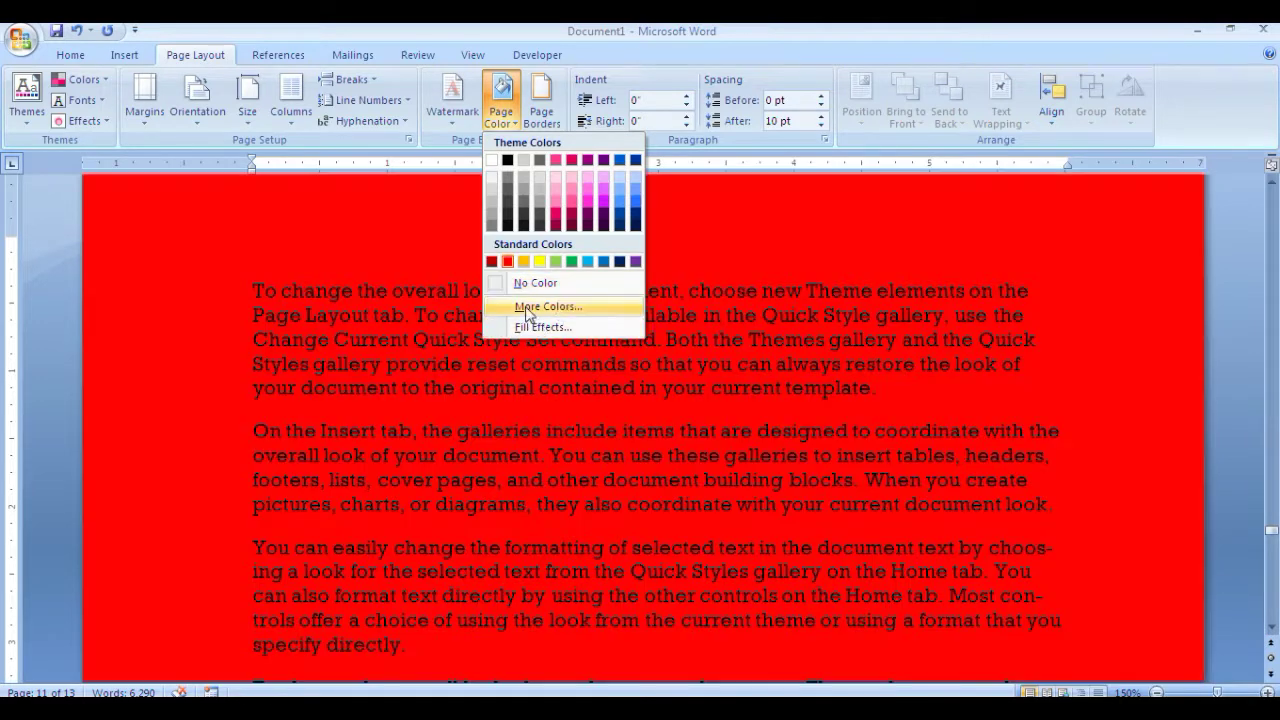
Set a custom deep pink page colour (RGB 255, 41, 112) through More Colors.
click(530, 307)
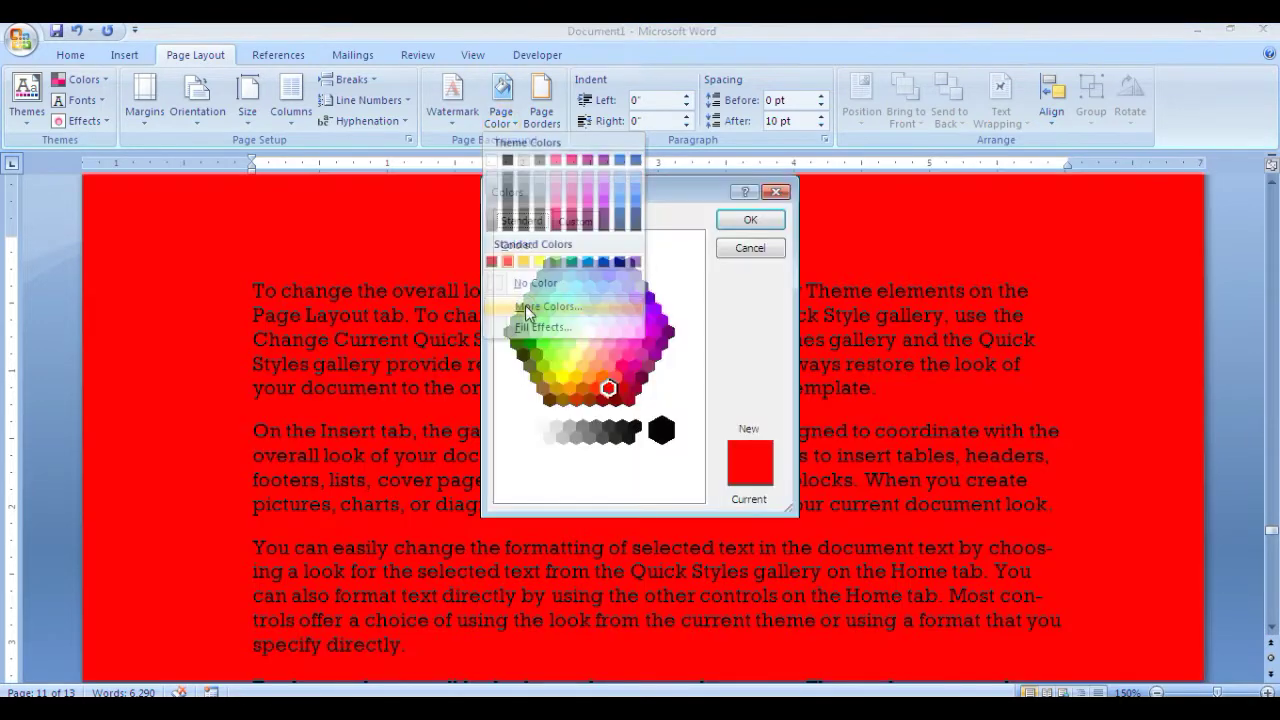
click(603, 278)
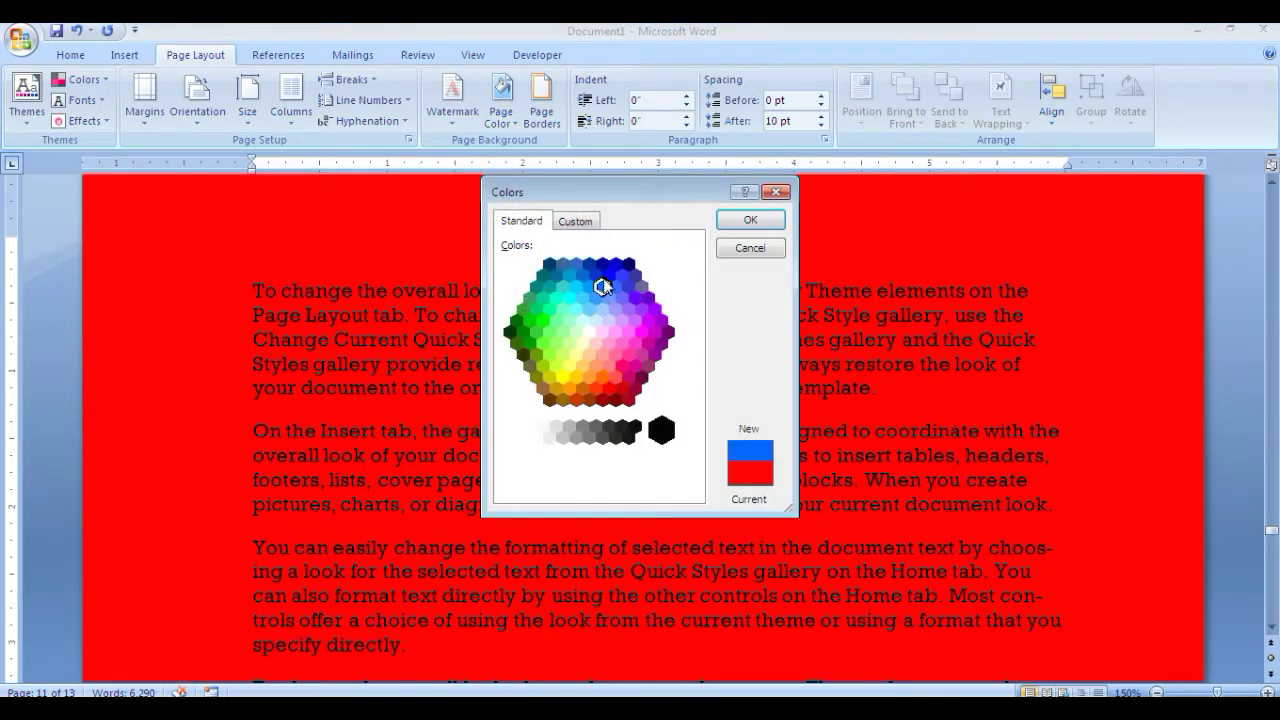
click(607, 274)
click(614, 264)
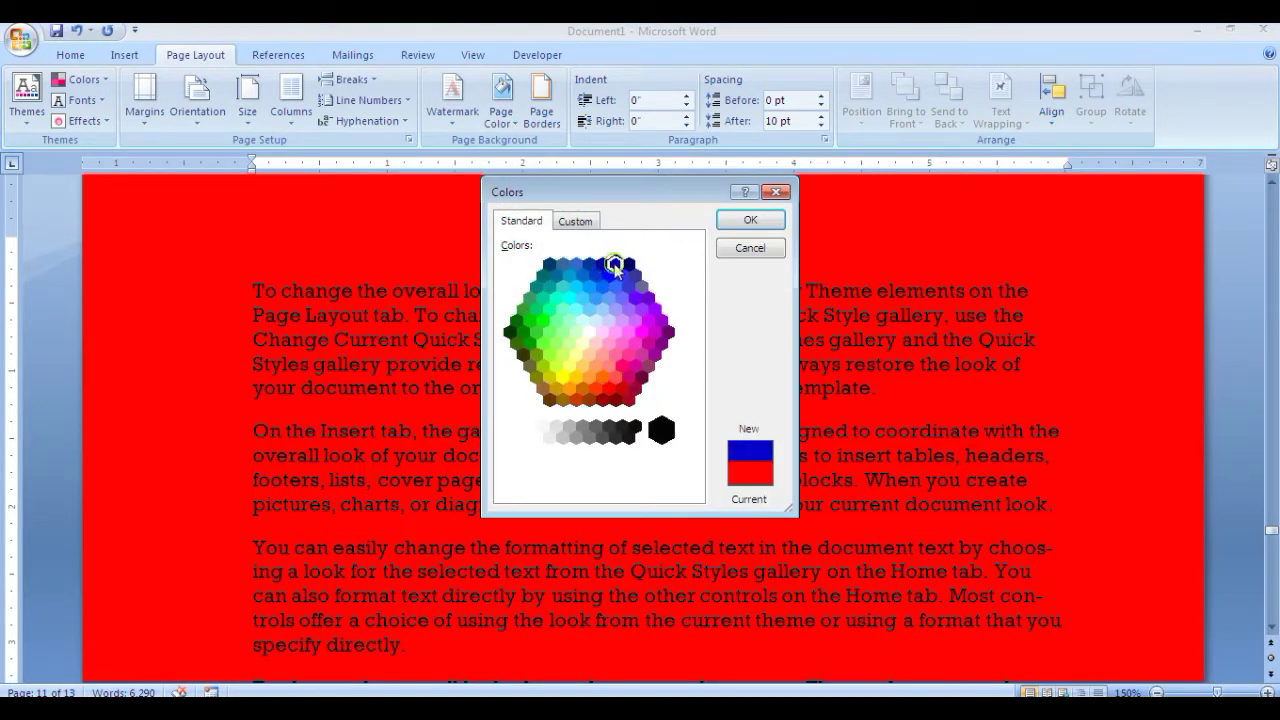
click(634, 345)
click(617, 355)
click(575, 221)
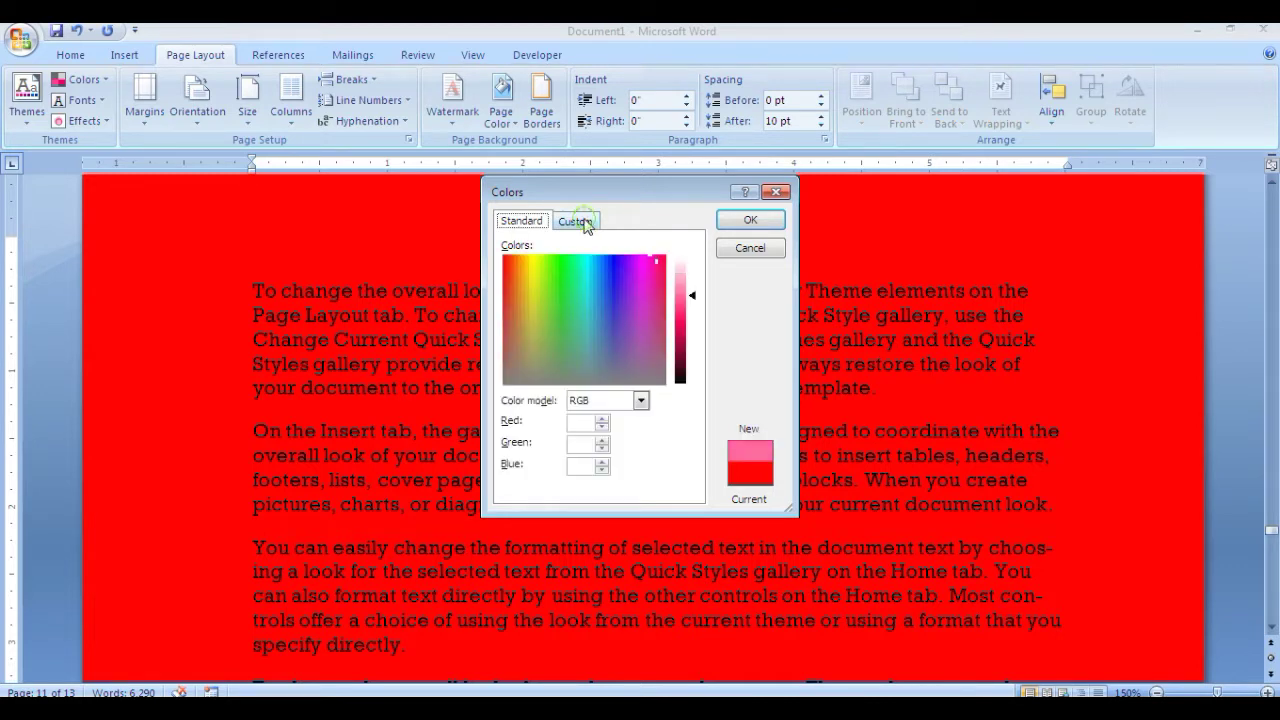
mouse_move(697, 305)
mouse_down()
mouse_move(681, 298)
mouse_move(683, 310)
mouse_up()
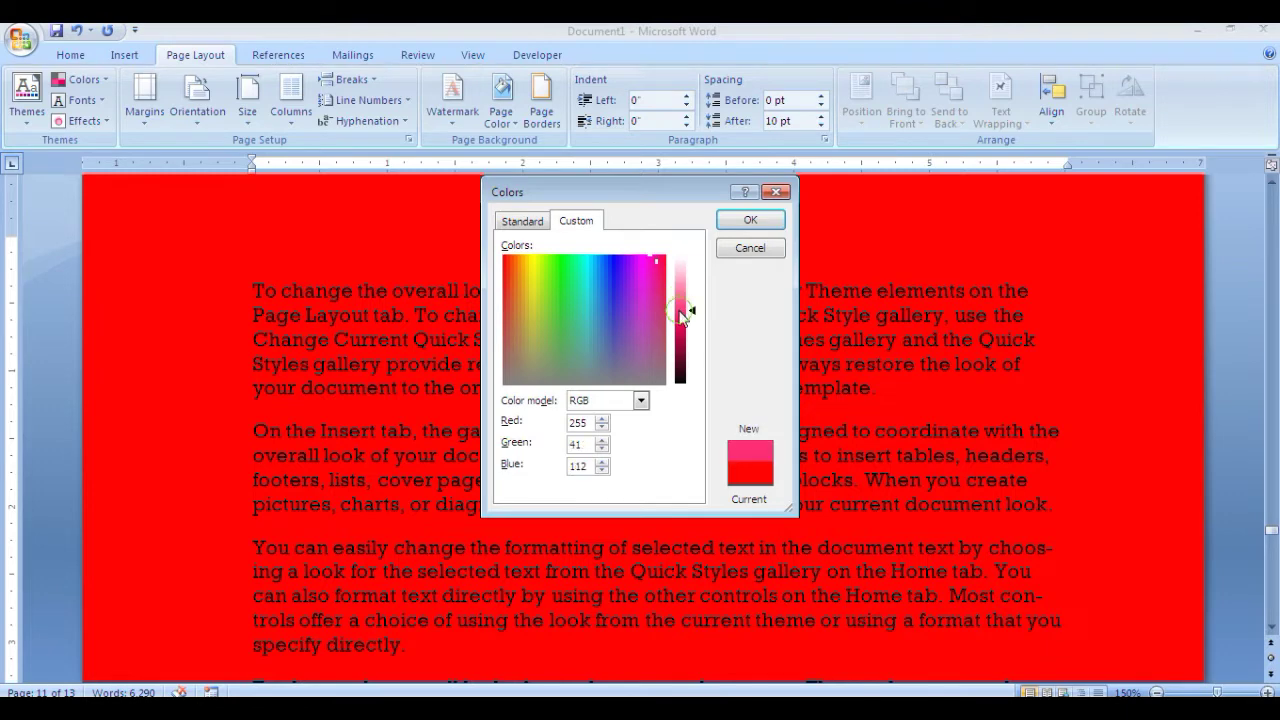
click(748, 220)
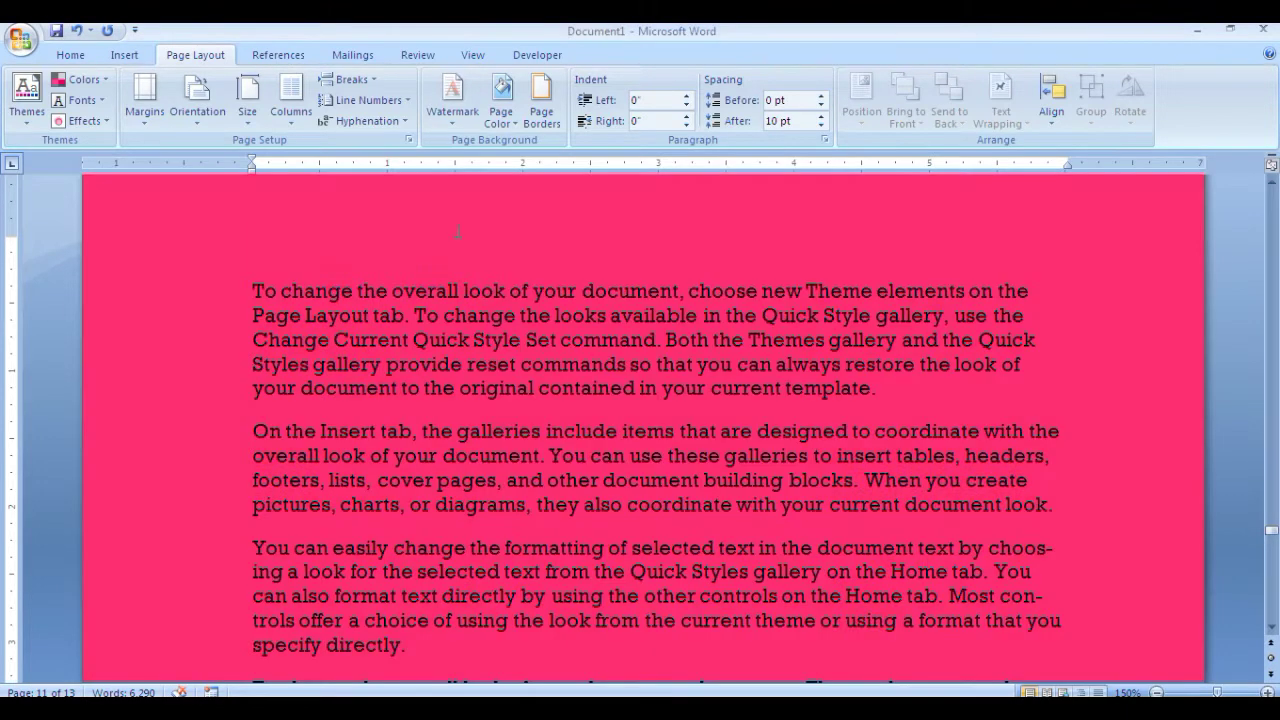
Apply a two-colour gradient page background with deep pink blending into yellow as Color 2.
click(501, 108)
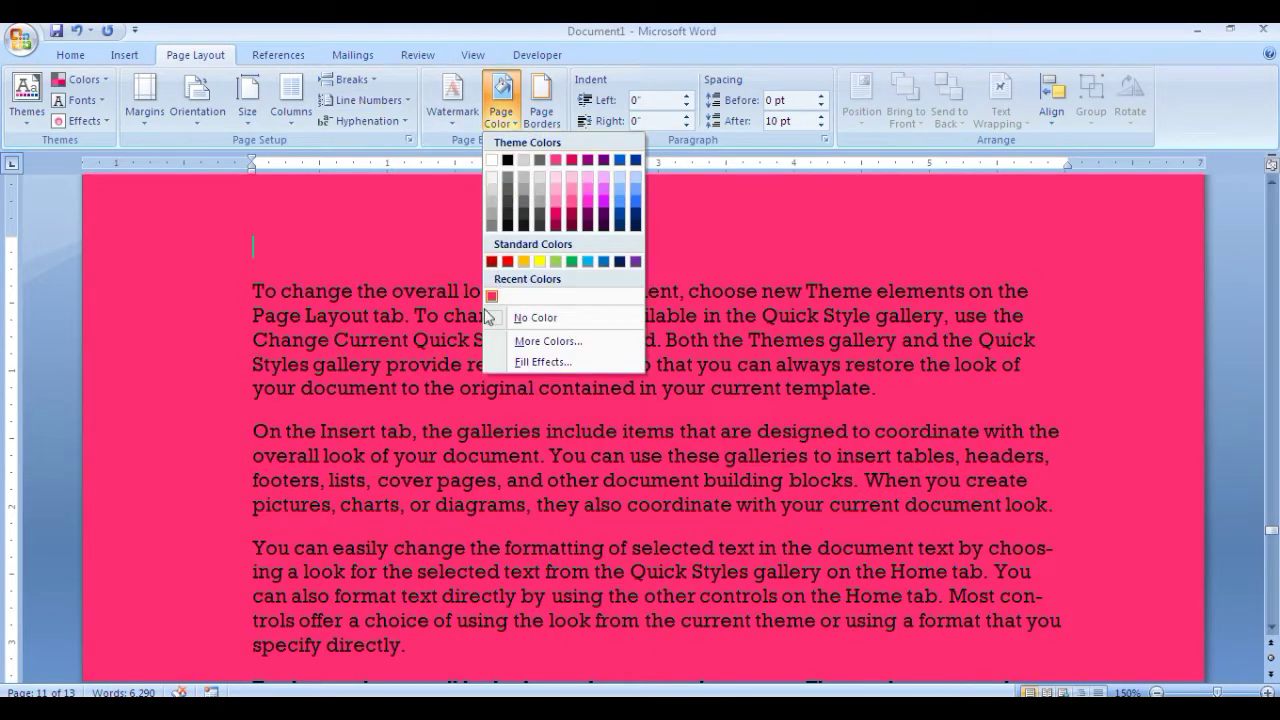
click(514, 368)
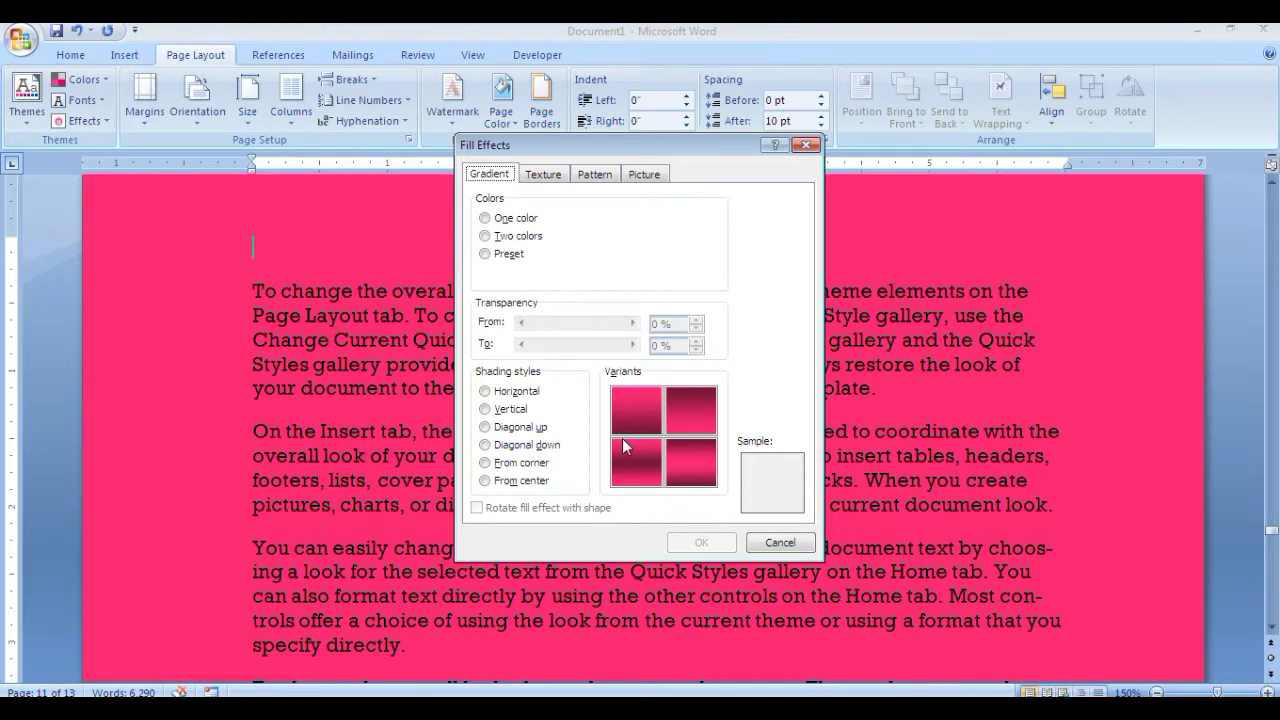
click(484, 218)
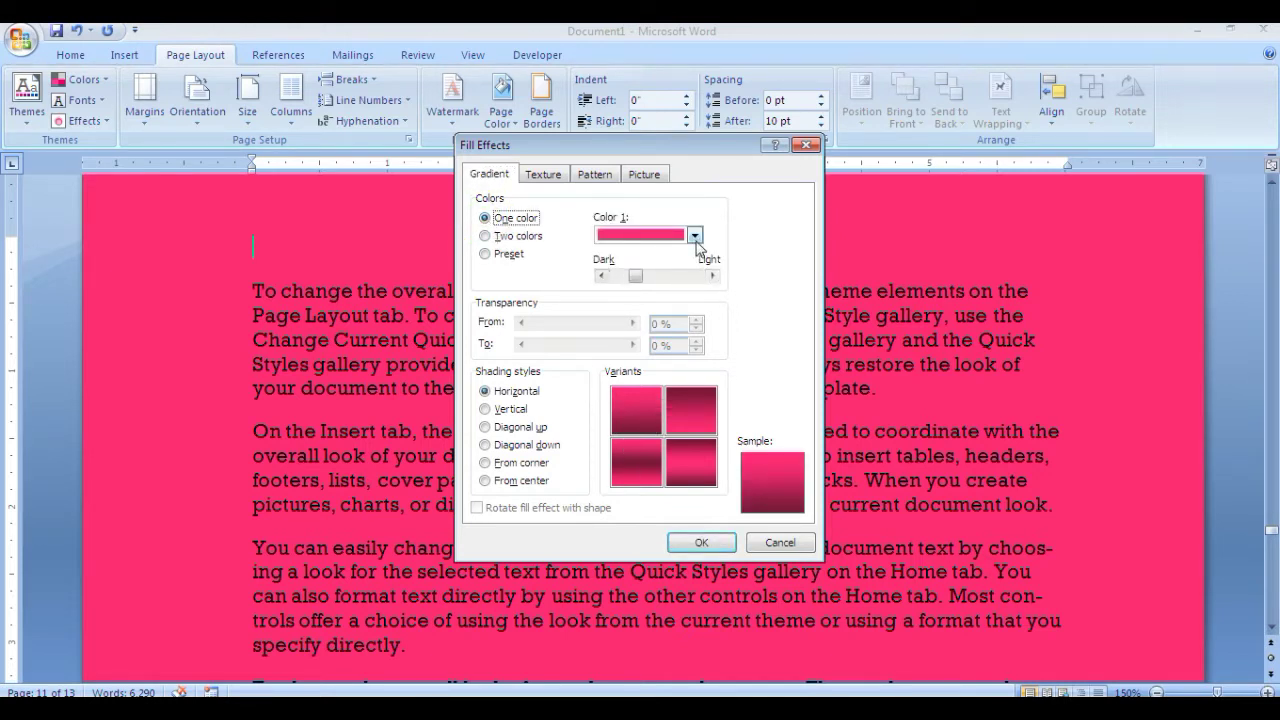
click(485, 236)
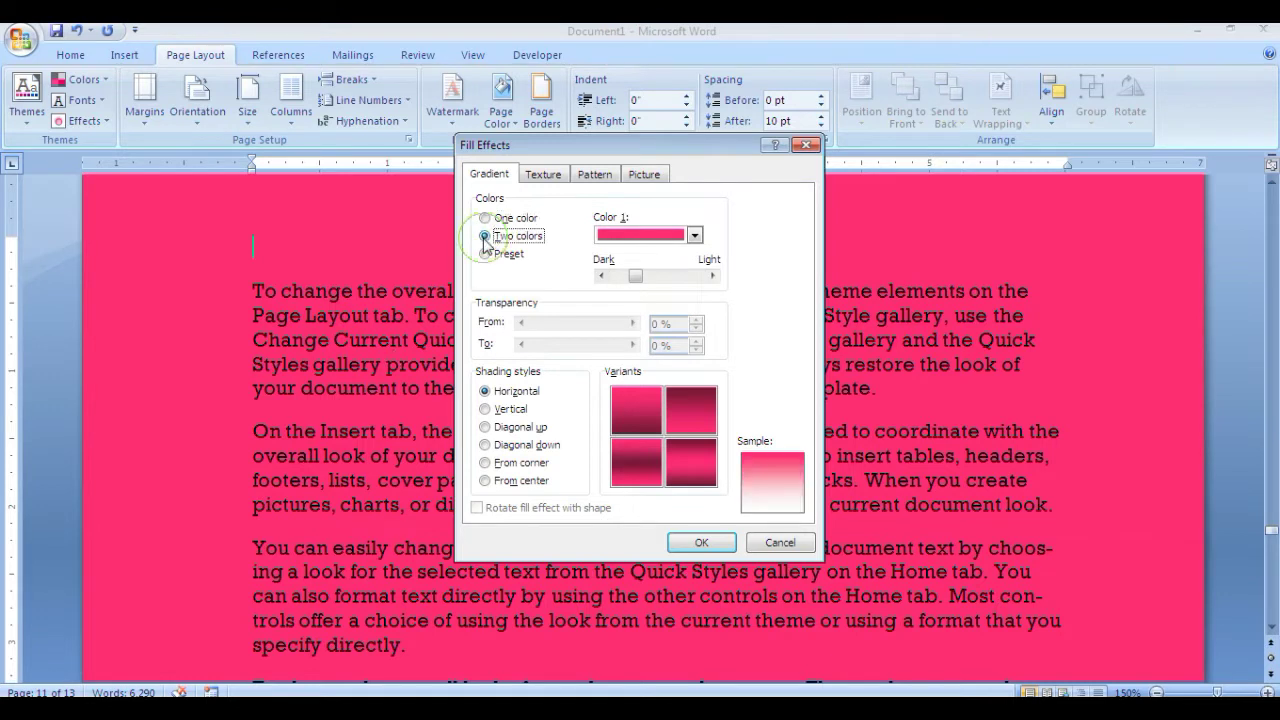
click(694, 275)
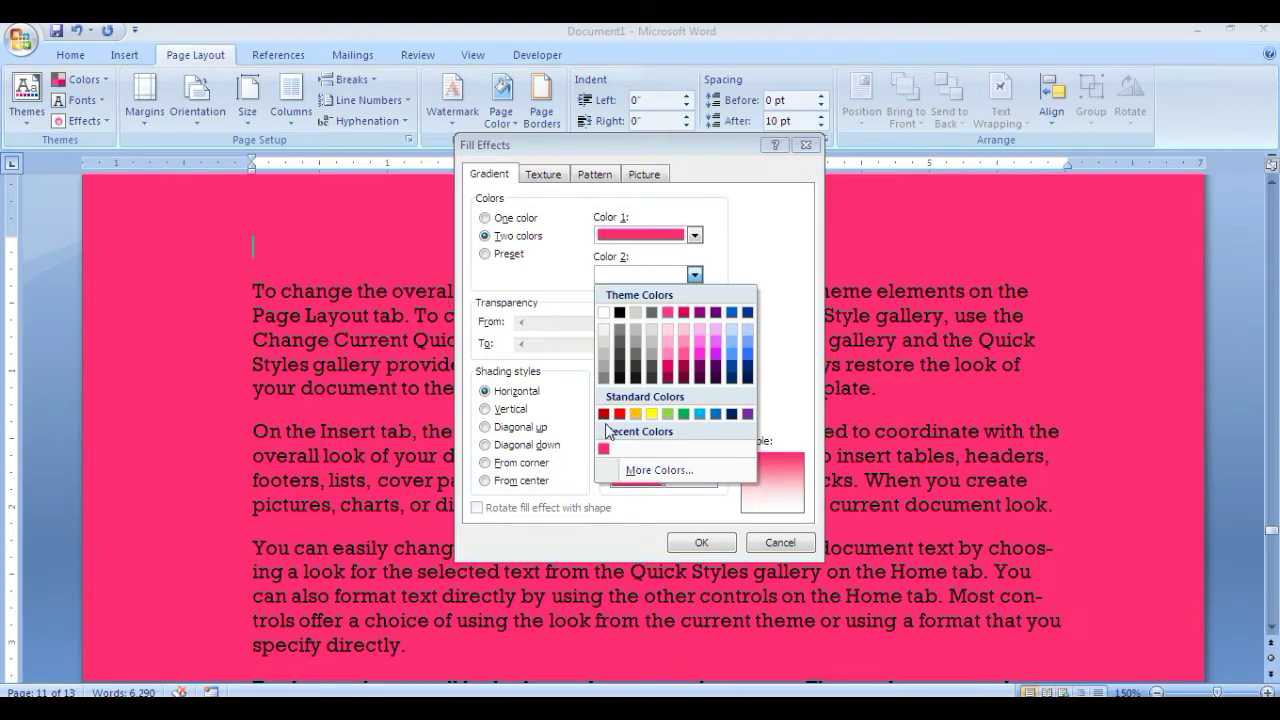
click(651, 413)
click(701, 542)
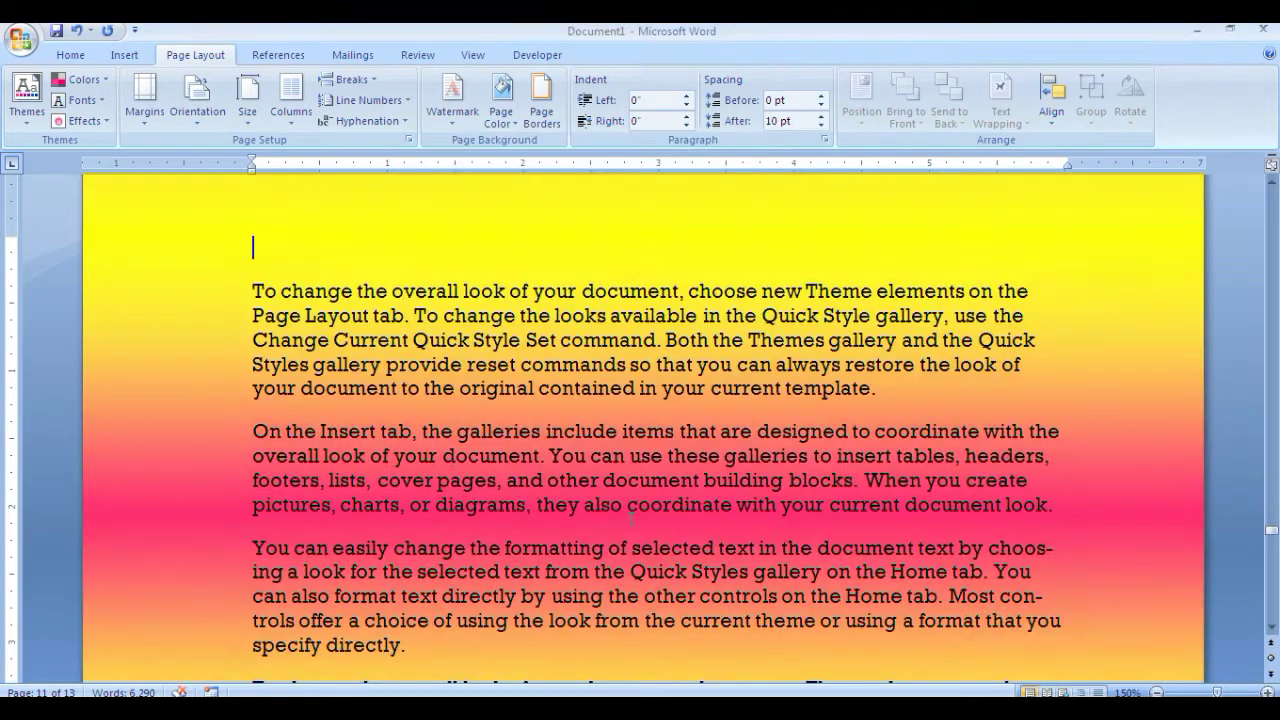
scroll(452, 458, down, 6)
Preview the Late Sunset, Nightfall, Daybreak, Horizon and Desert preset gradients in Fill Effects.
scroll(452, 458, down, 3)
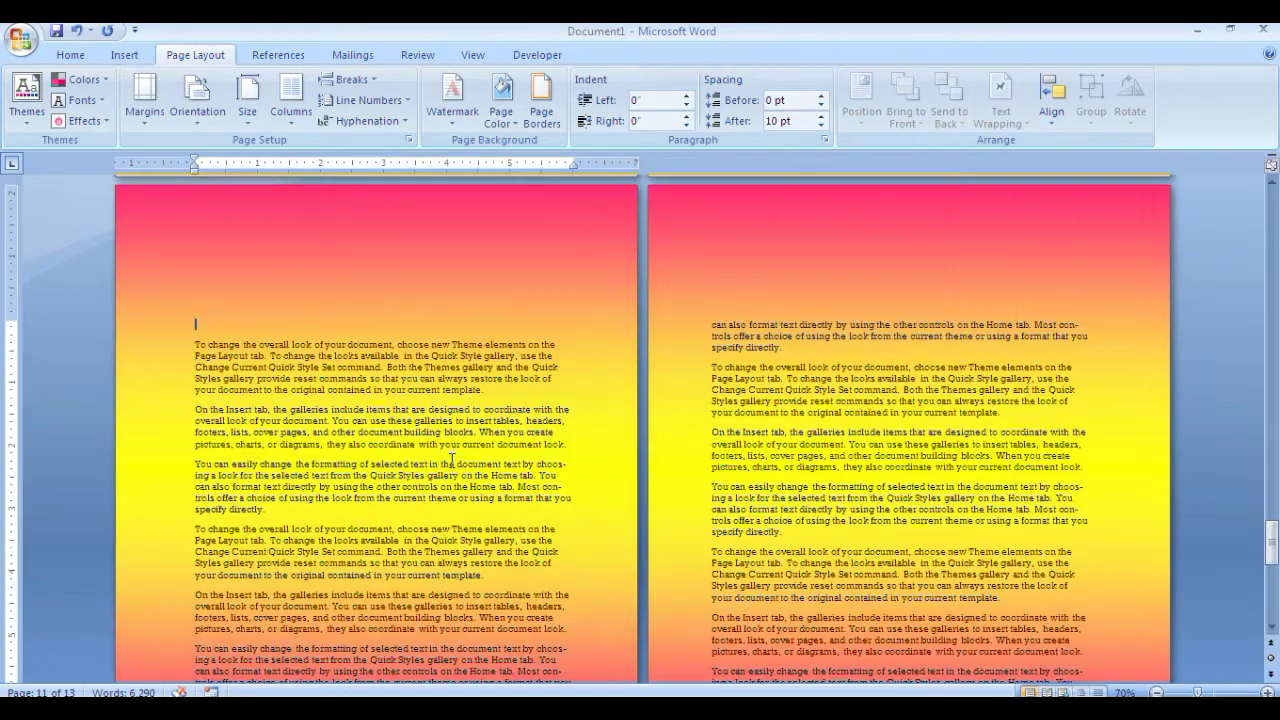
scroll(450, 459, down, 2)
scroll(459, 451, up, 4)
scroll(477, 438, up, 4)
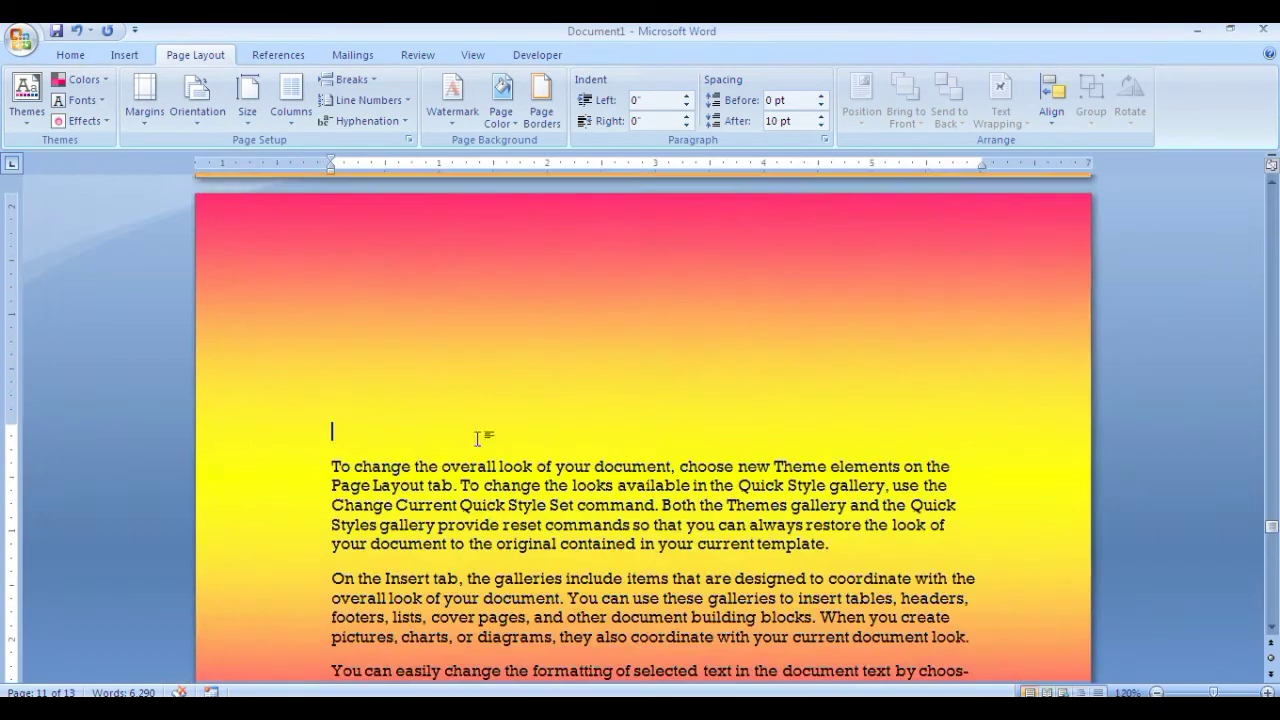
click(501, 110)
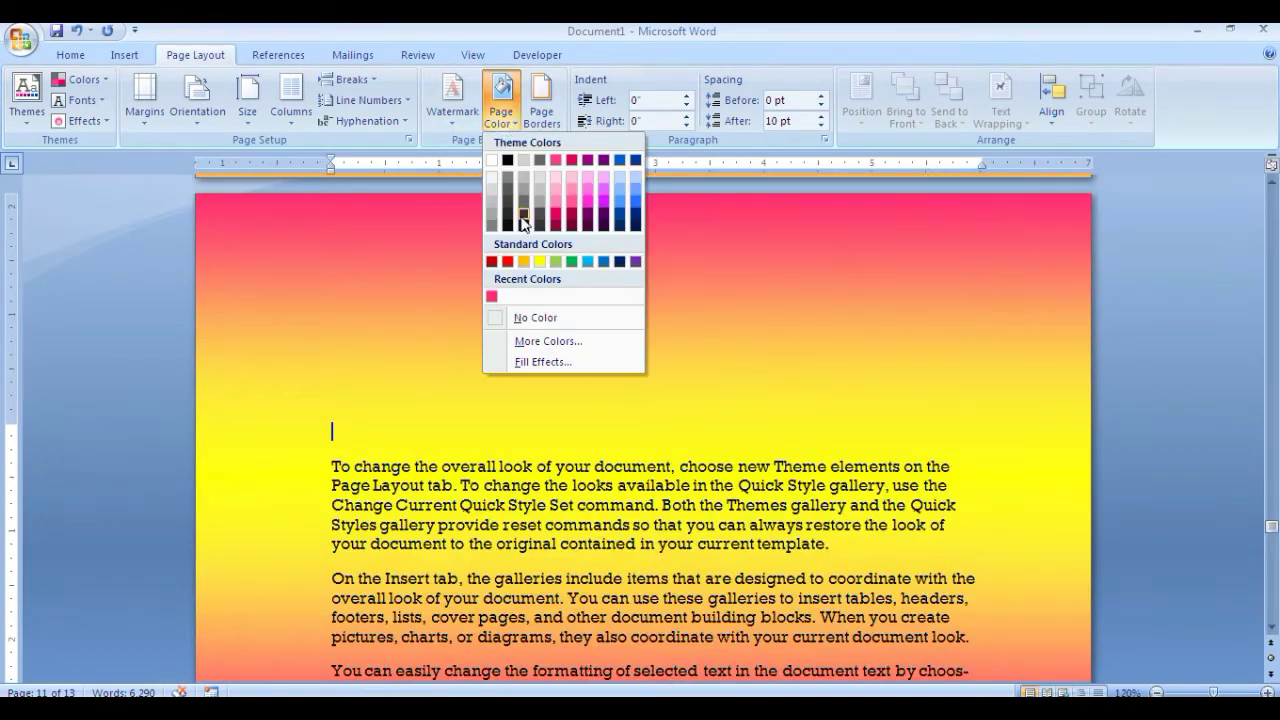
click(544, 364)
click(485, 253)
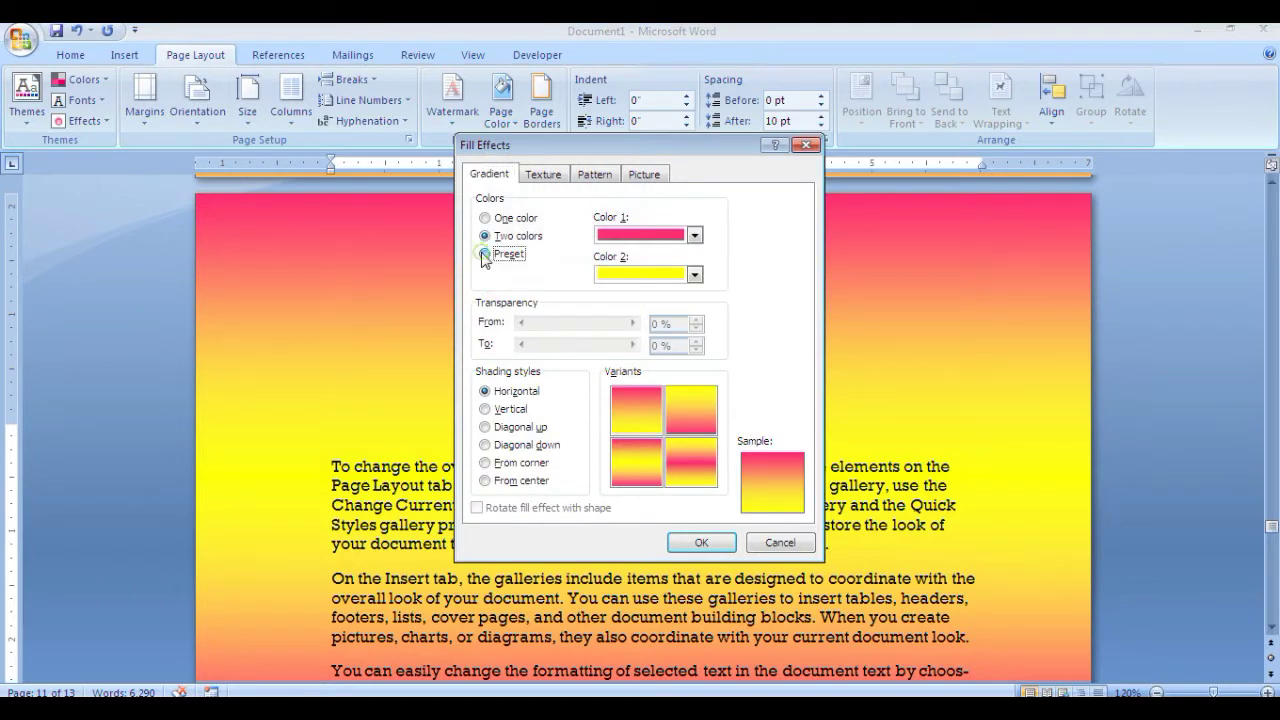
click(700, 236)
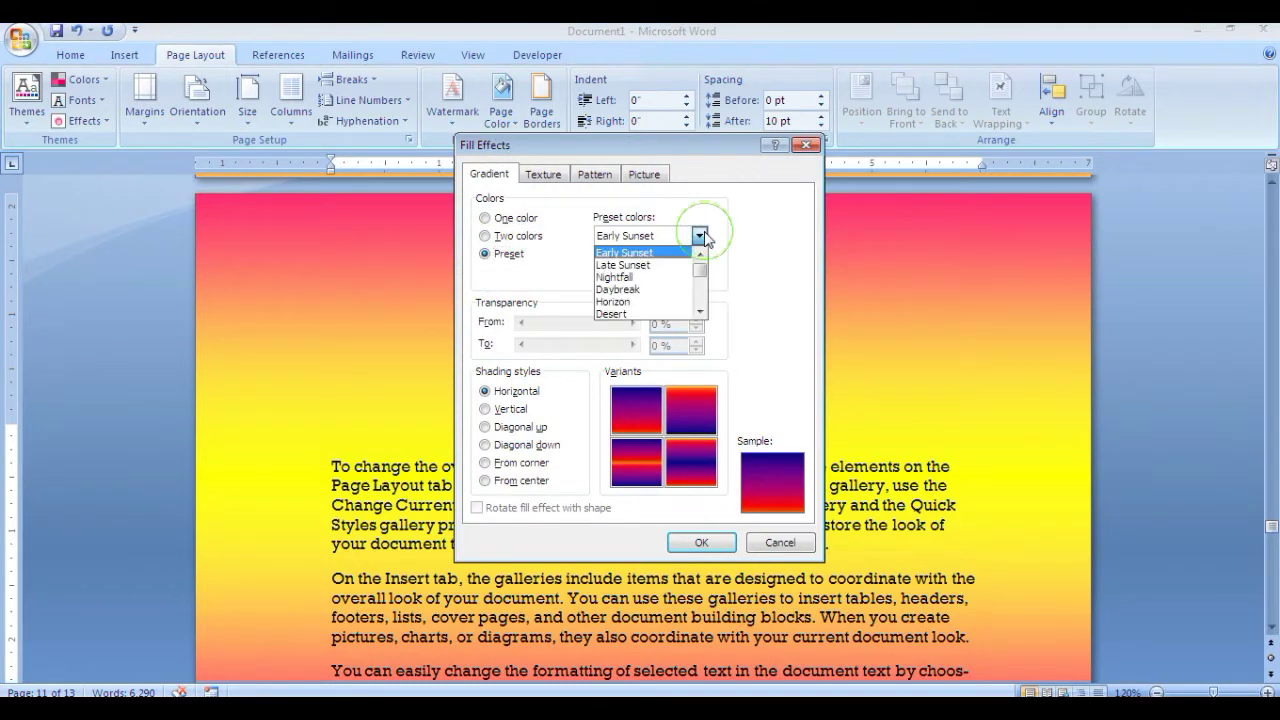
click(650, 264)
click(700, 236)
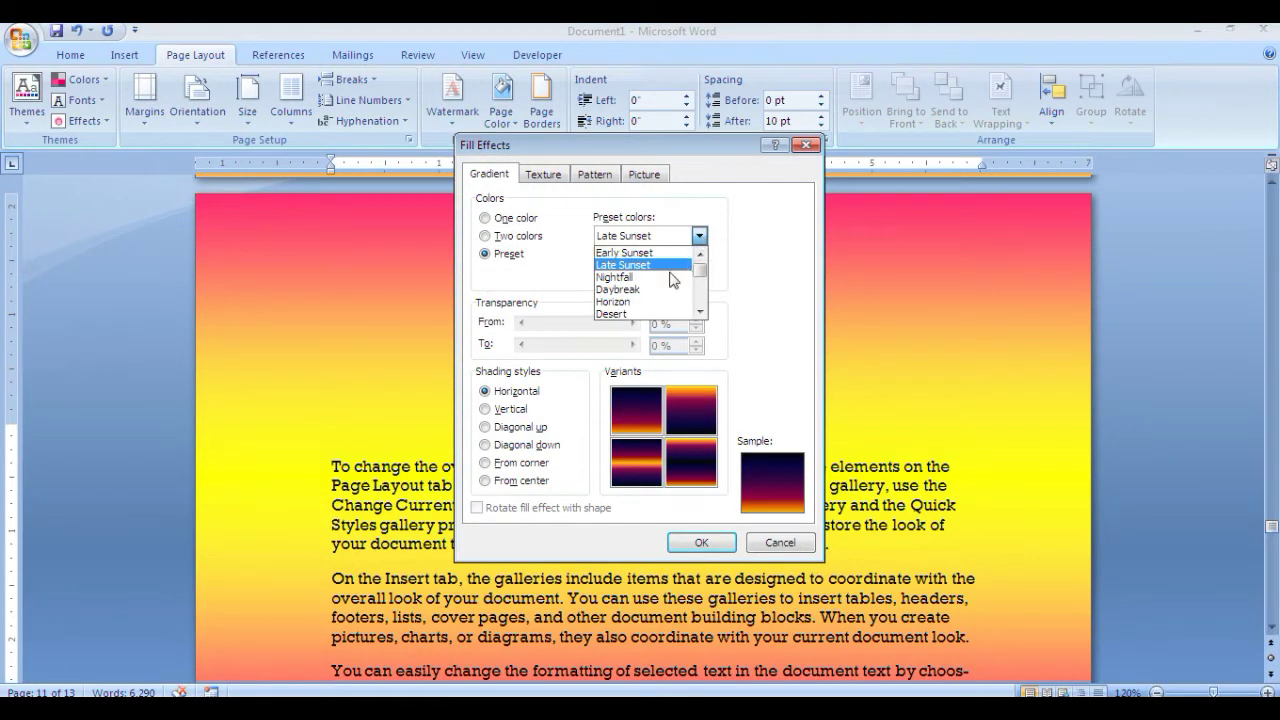
click(650, 277)
click(698, 236)
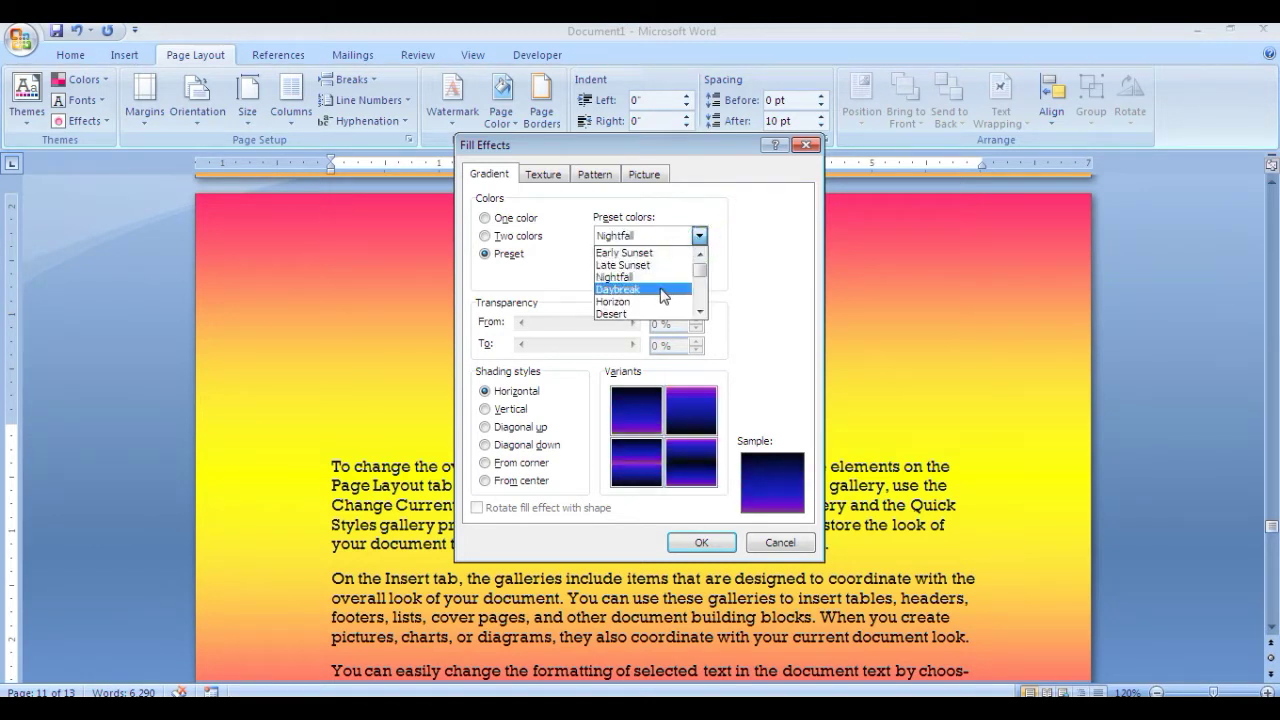
click(650, 289)
click(699, 236)
click(661, 302)
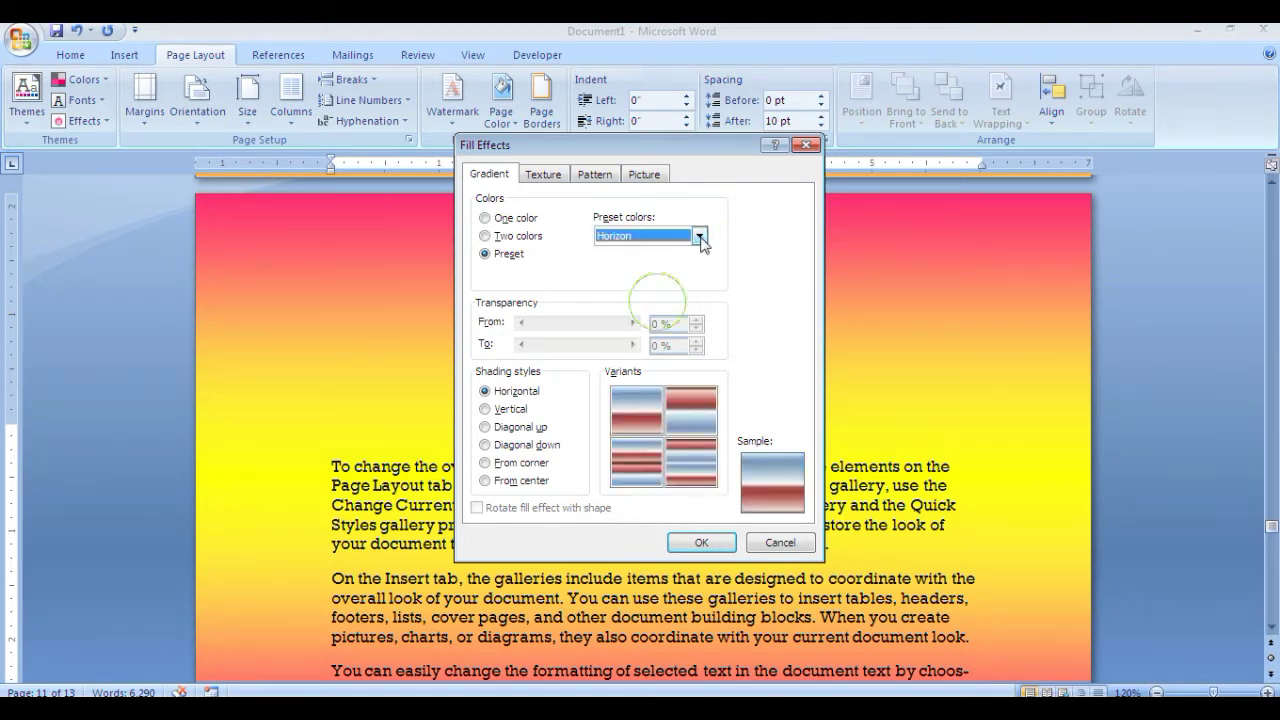
click(699, 236)
click(660, 314)
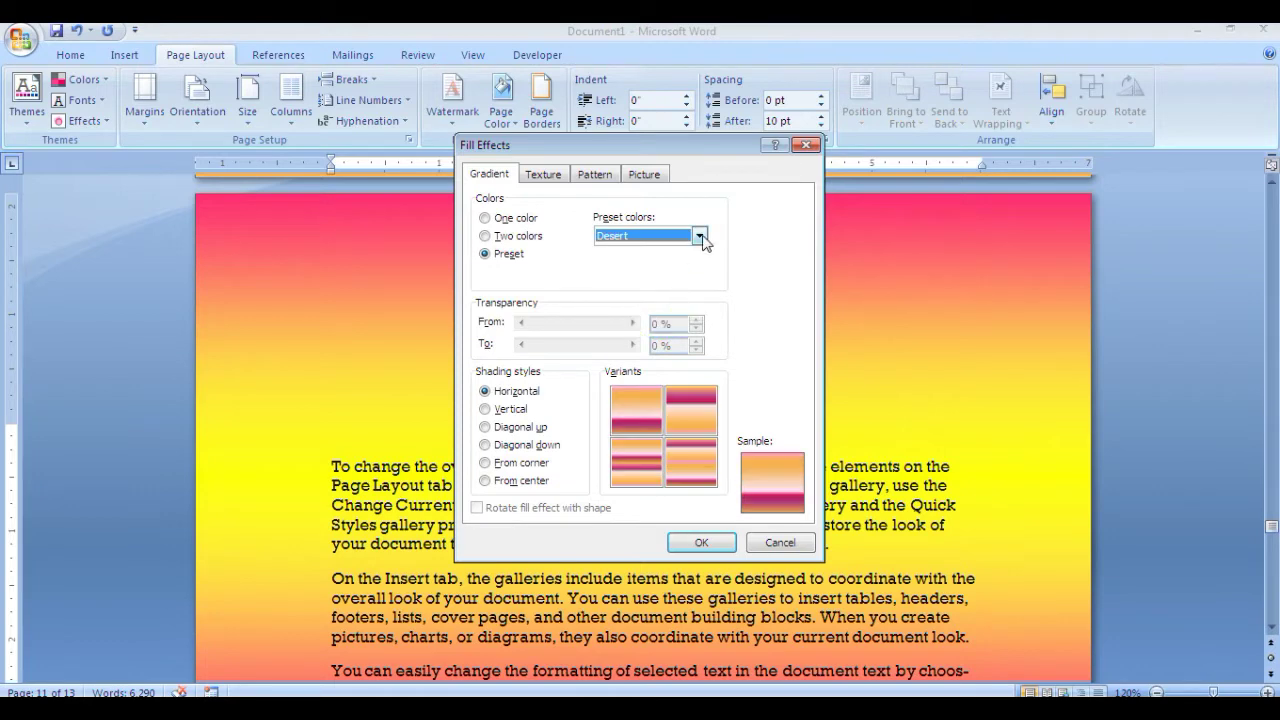
click(699, 236)
Apply the Early Sunset preset gradient to the page background.
click(625, 252)
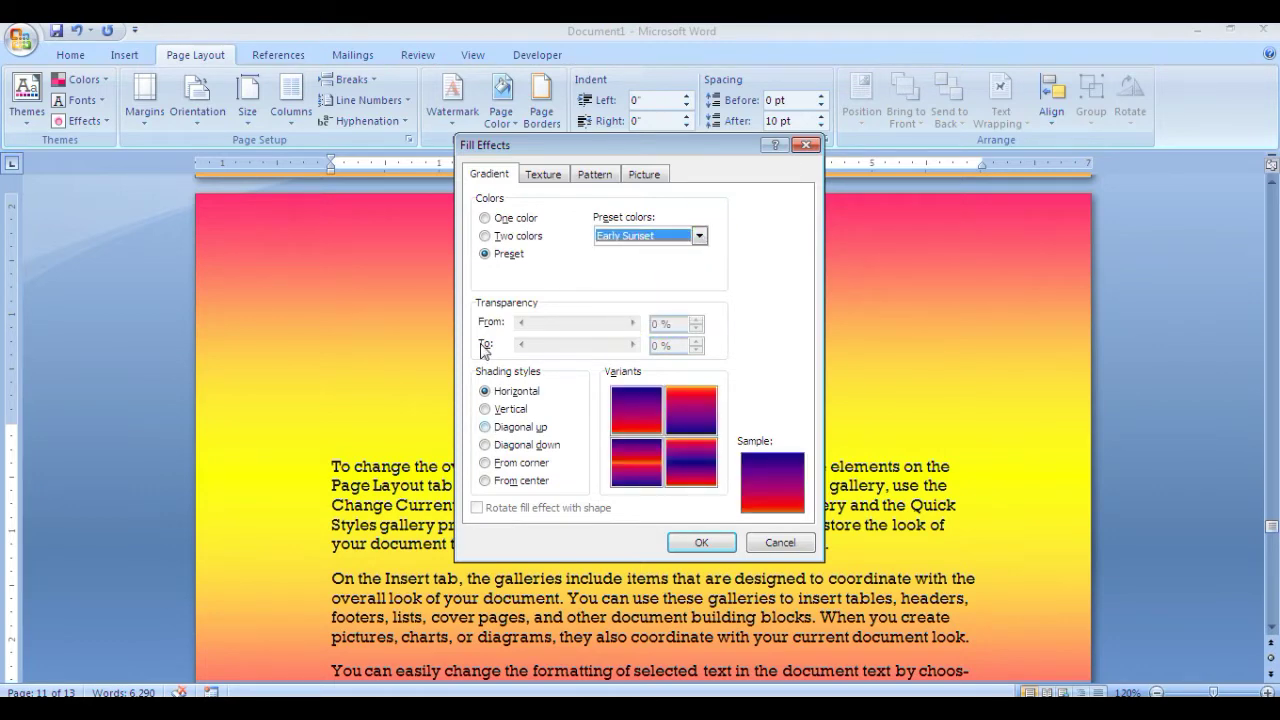
click(699, 542)
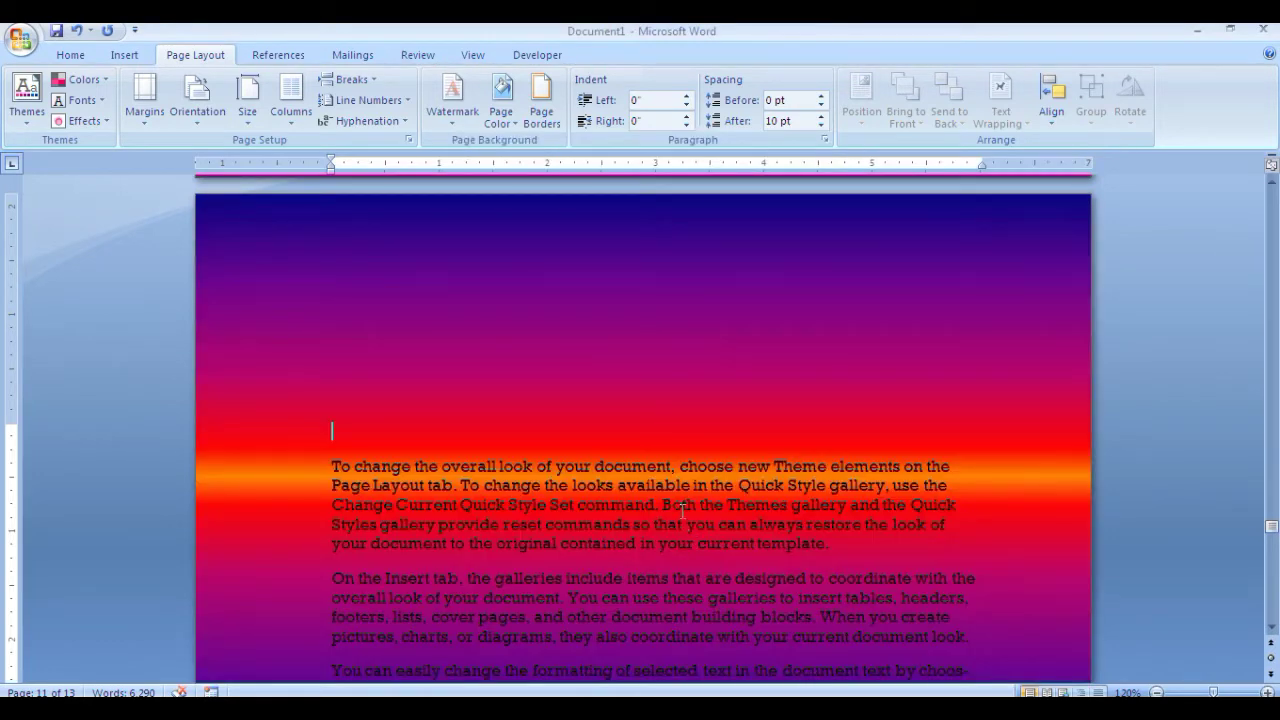
scroll(617, 457, down, 3)
ctrl+scroll(617, 457, down, 5)
ctrl+scroll(617, 457, down, 2)
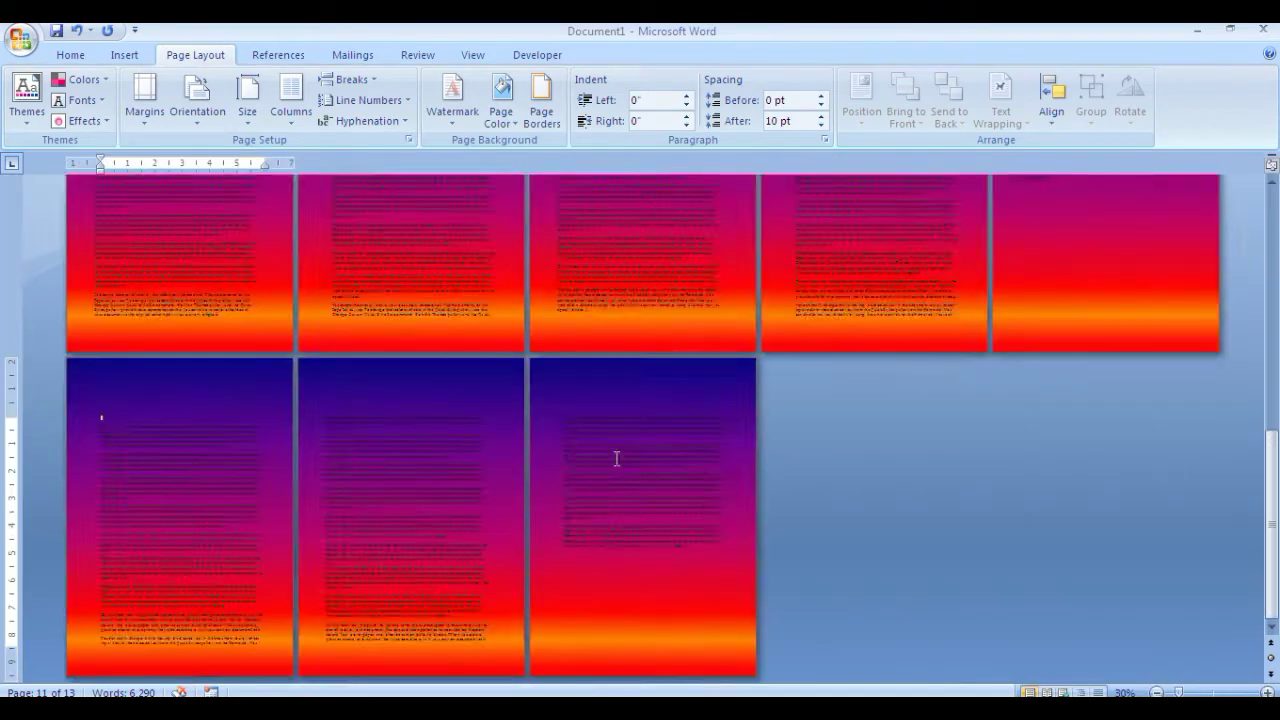
ctrl+scroll(617, 457, up, 3)
ctrl+scroll(617, 457, up, 2)
scroll(615, 452, down, 1)
scroll(528, 462, down, 3)
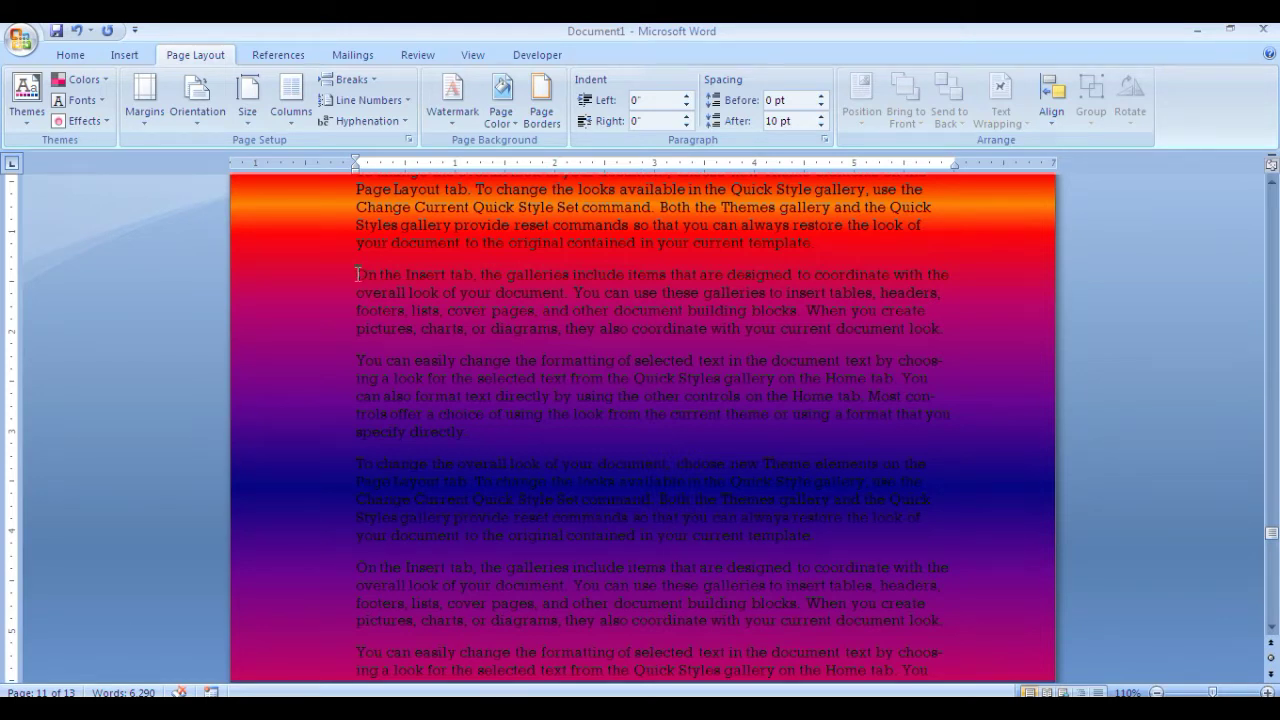
scroll(357, 273, up, 1)
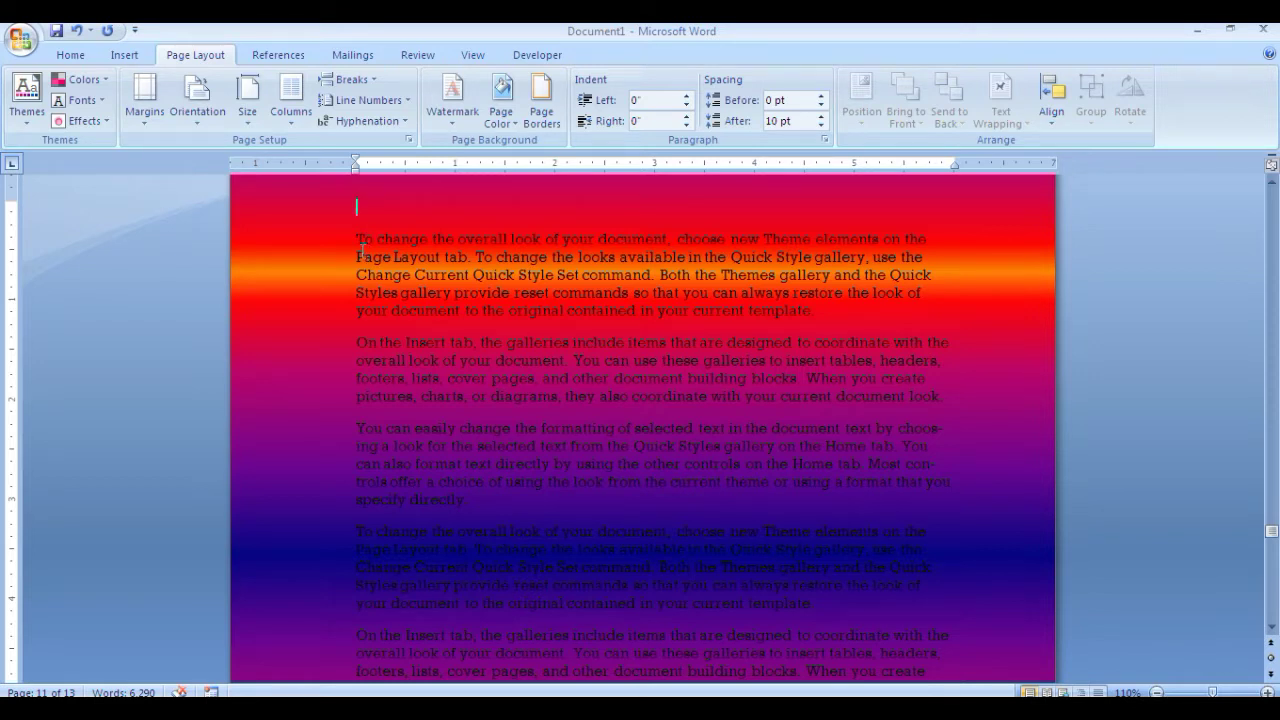
Replace the Early Sunset gradient with the Water droplets texture from Fill Effects.
click(501, 112)
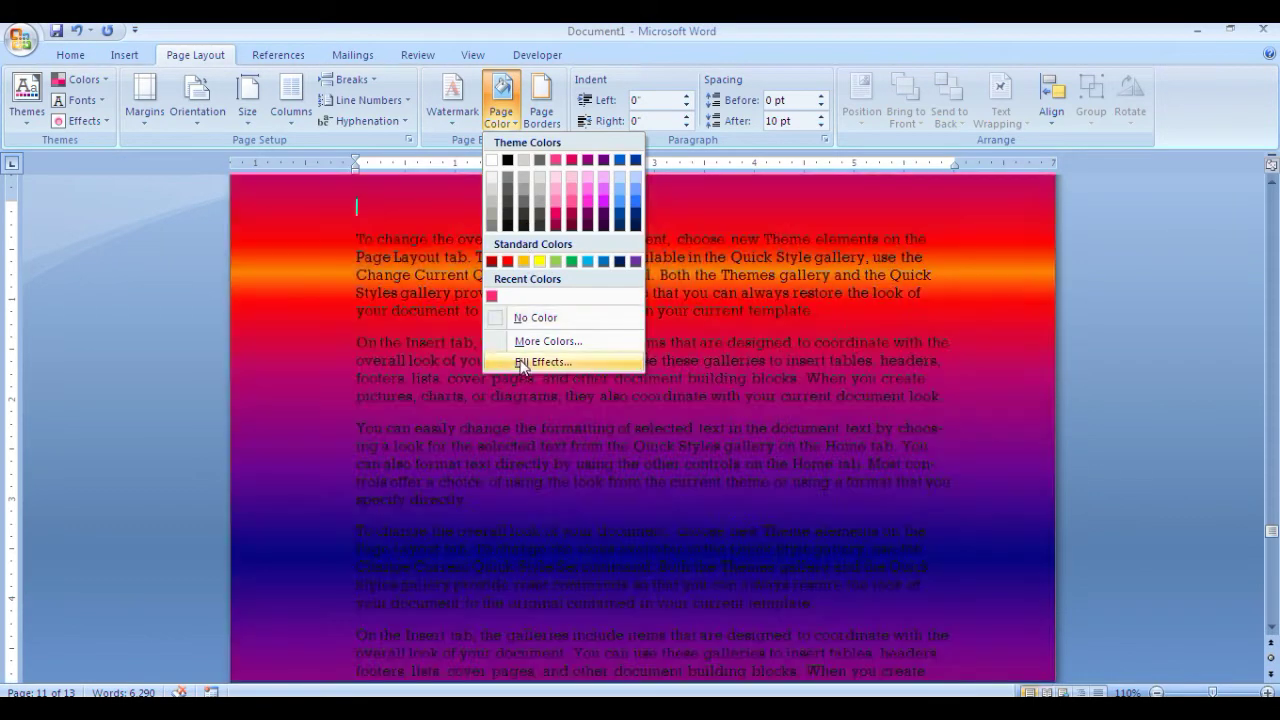
click(520, 361)
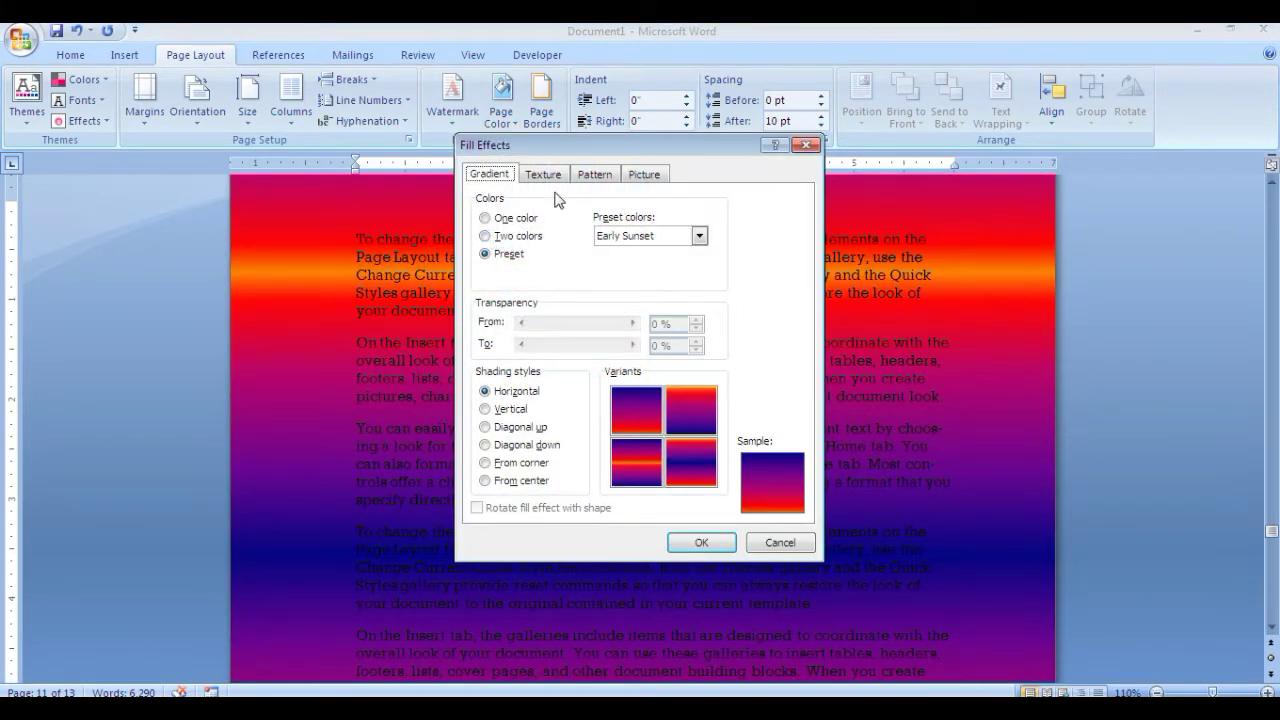
click(545, 176)
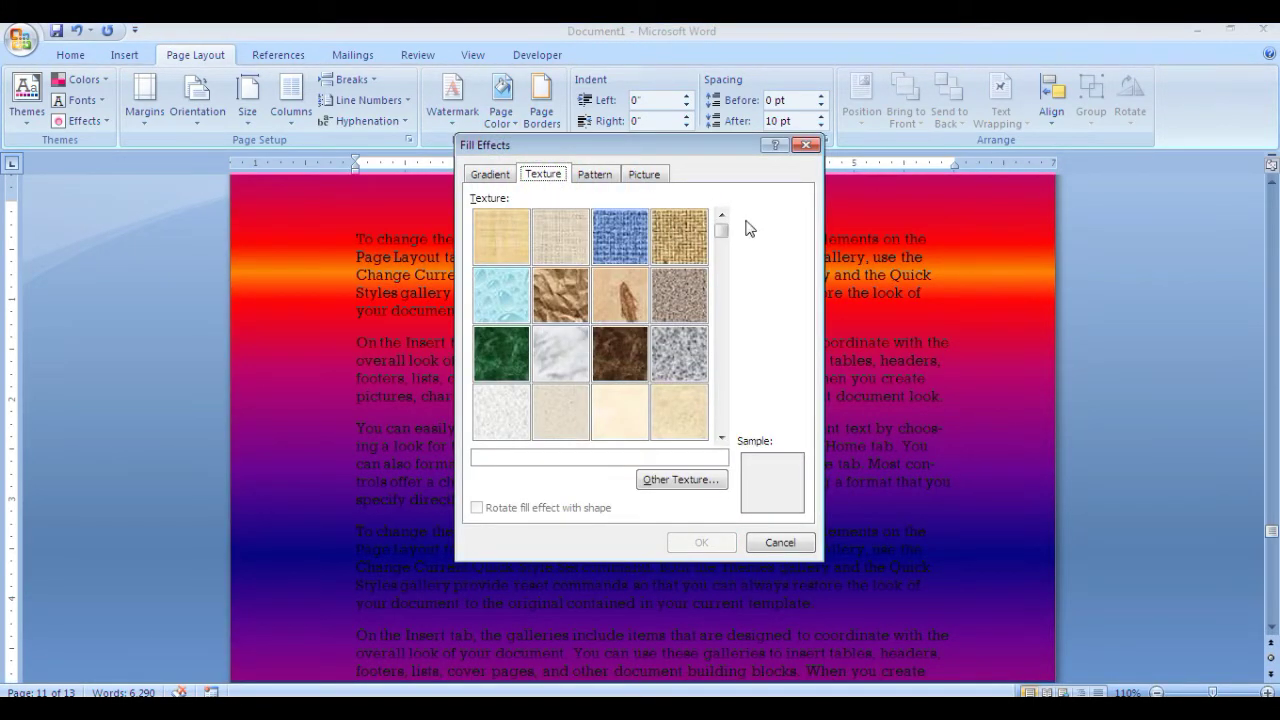
mouse_move(721, 230)
mouse_down()
mouse_move(706, 344)
mouse_move(700, 210)
mouse_up()
click(500, 310)
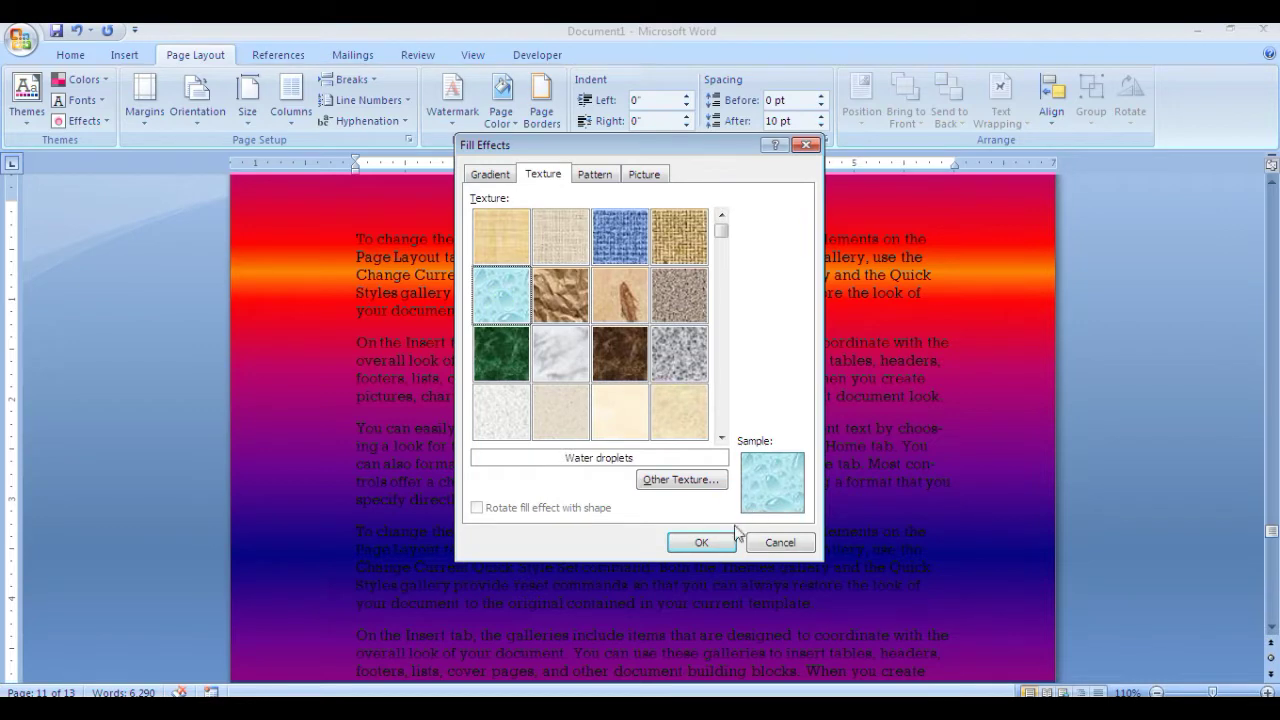
click(701, 543)
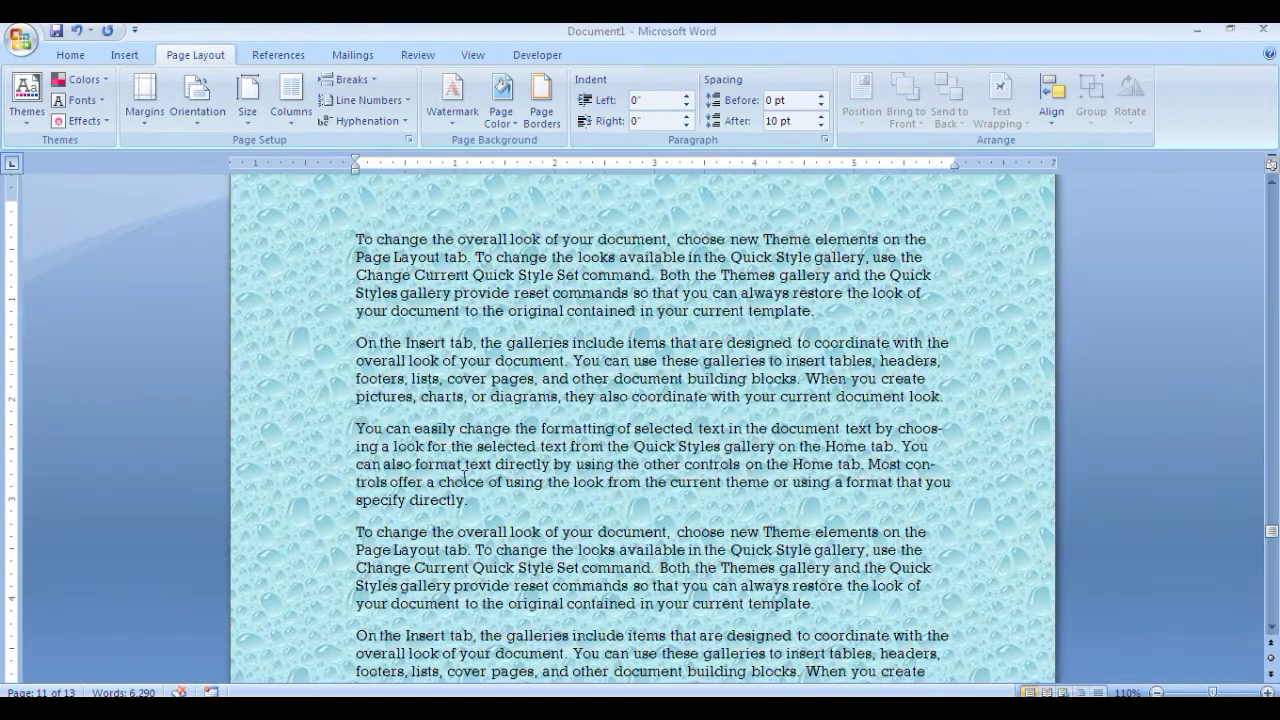
Make the first four paragraphs bold with Ctrl+B.
drag(349, 237, 820, 602)
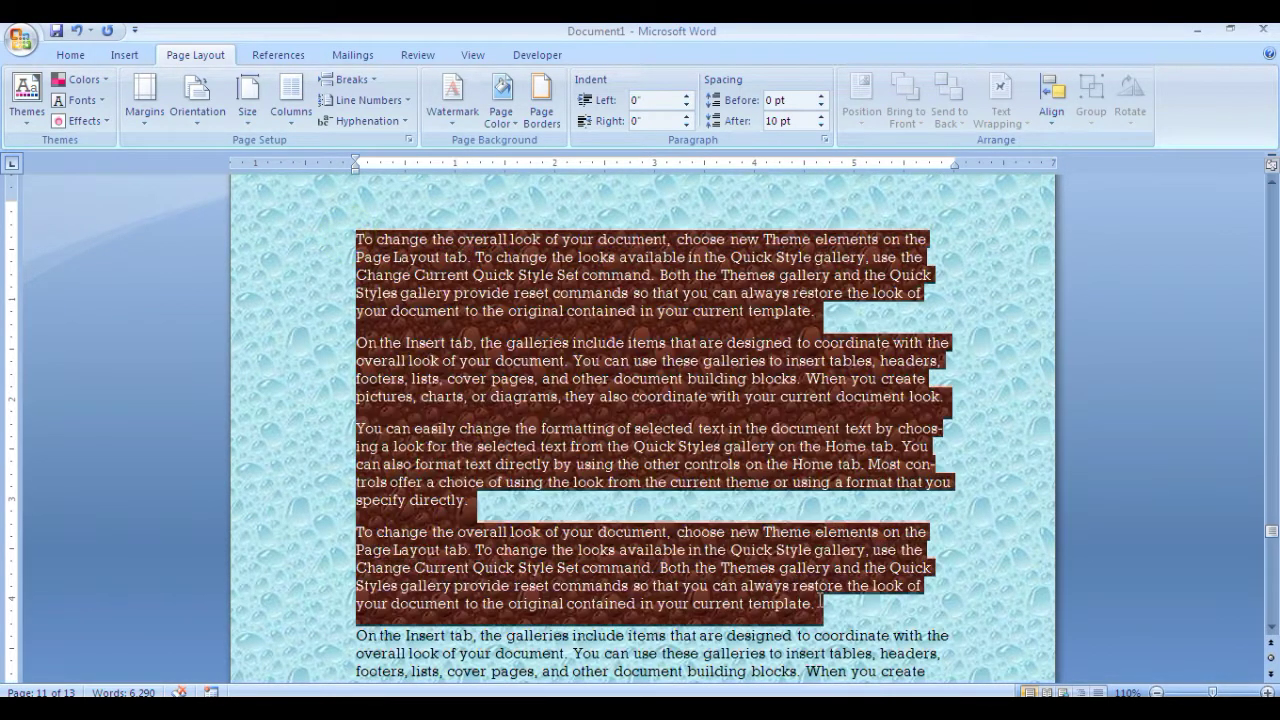
drag(894, 614, 908, 240)
click(960, 342)
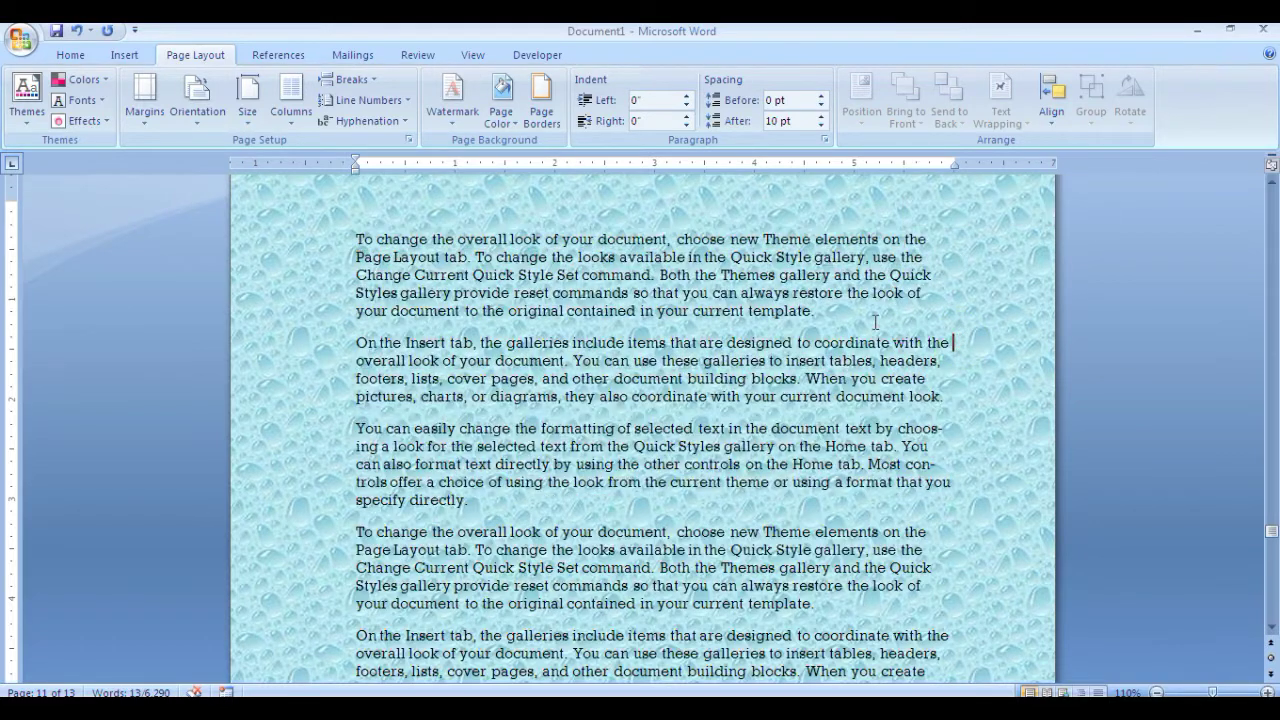
drag(335, 241, 870, 608)
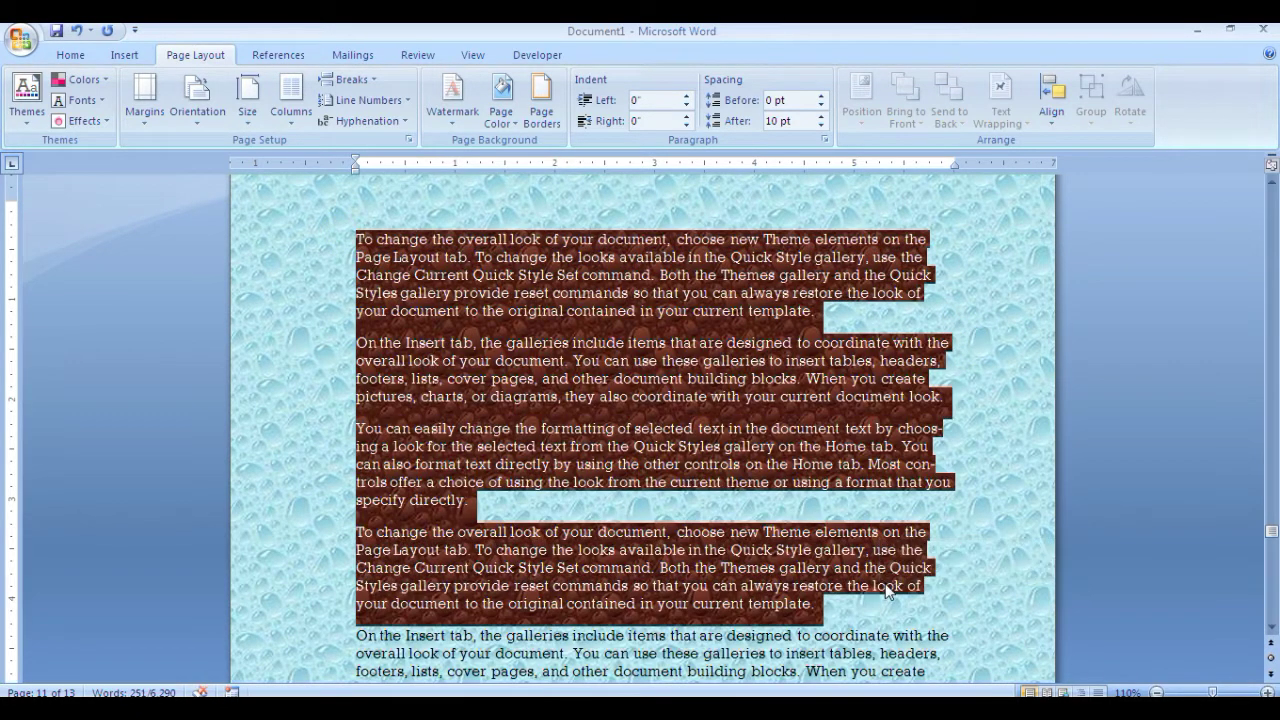
key(ctrl+b)
click(994, 452)
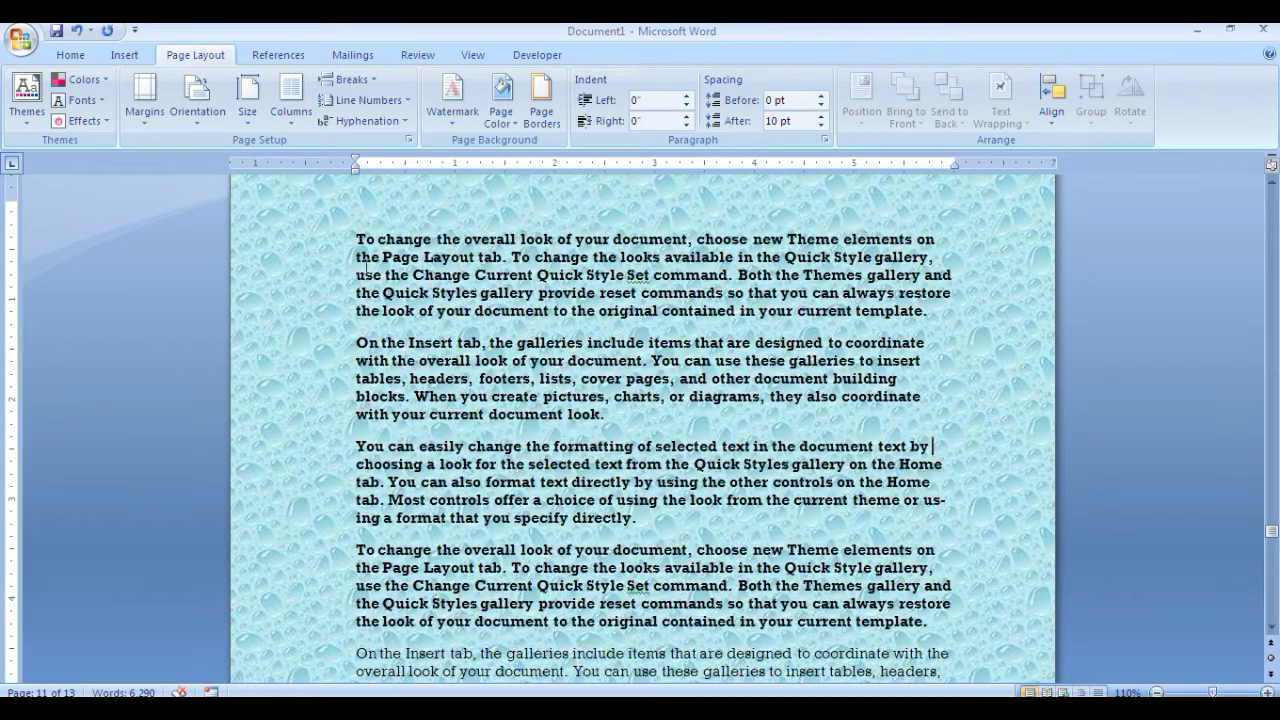
Colour the first four paragraphs dark blue using Font Color.
drag(352, 241, 935, 621)
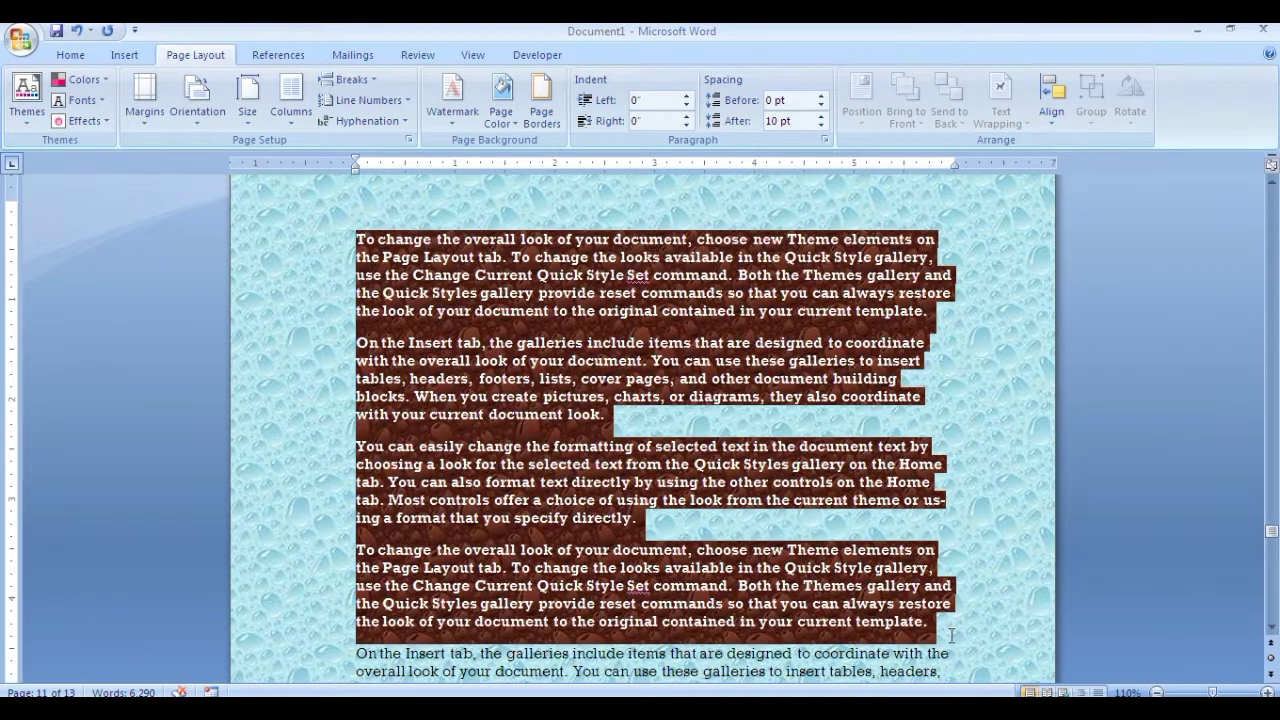
click(70, 55)
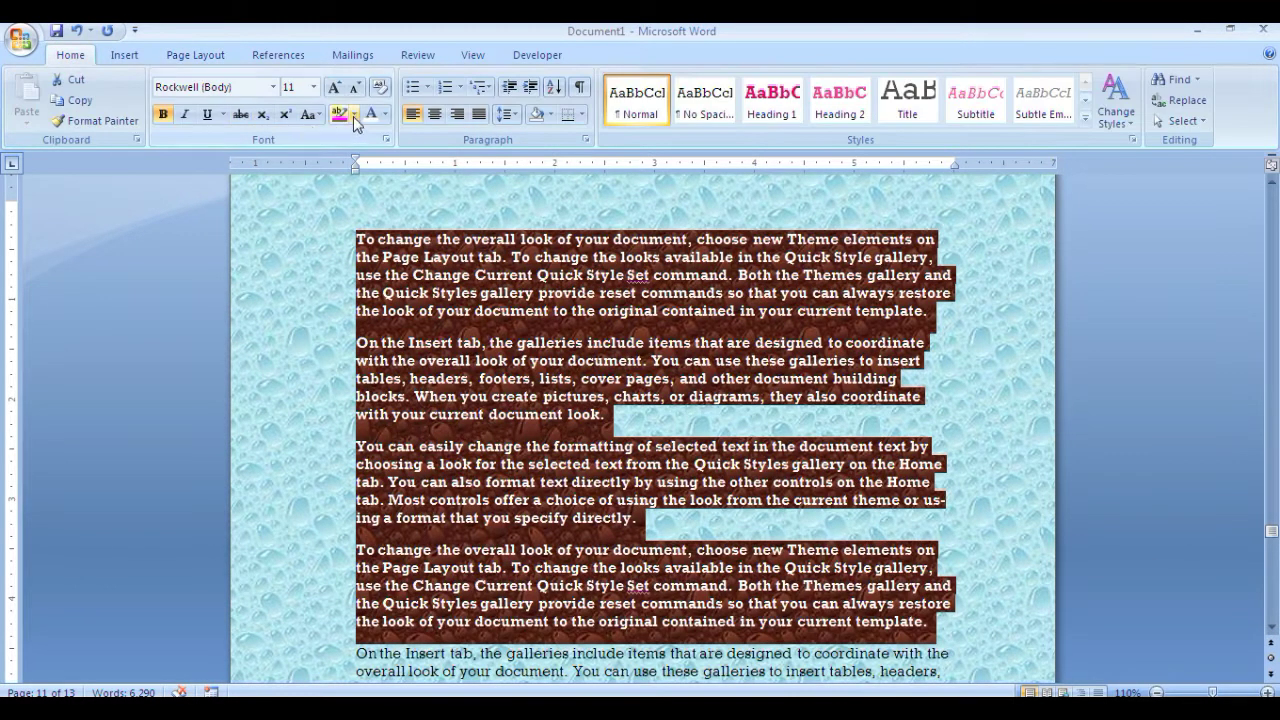
click(385, 114)
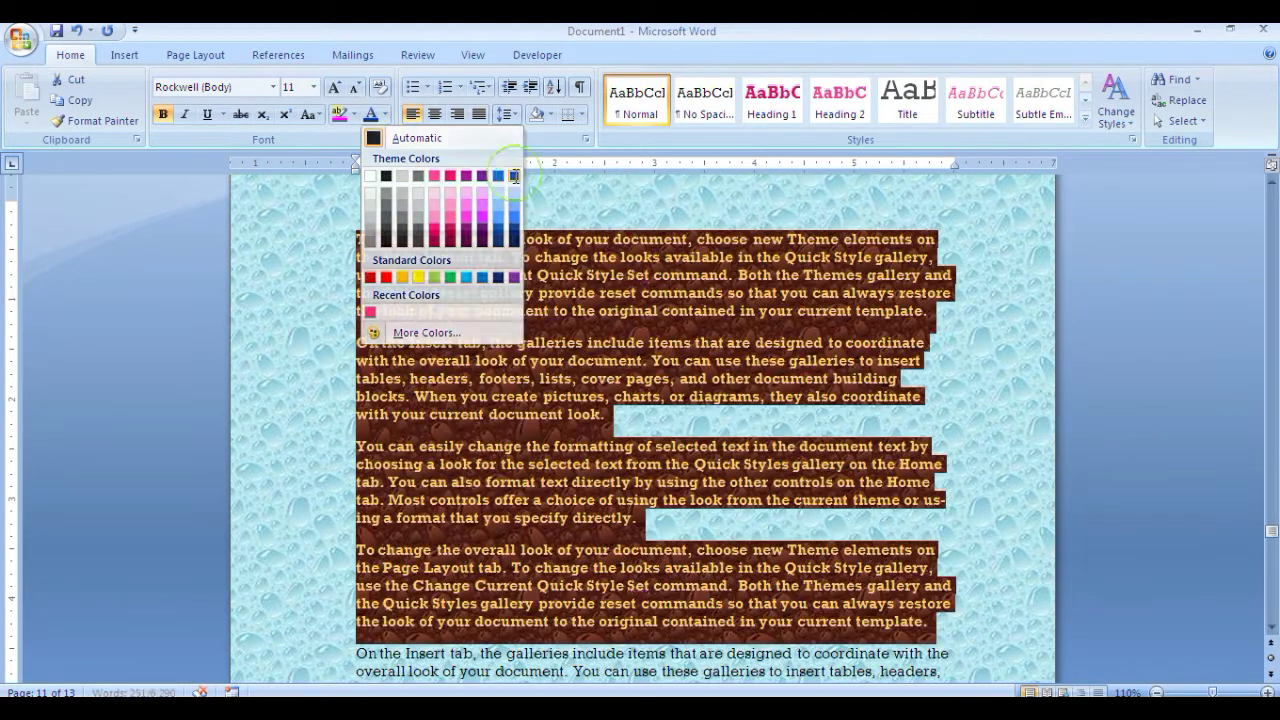
click(515, 178)
click(605, 414)
Fill the page with a Plaid pattern, red foreground on green background.
click(195, 55)
click(500, 100)
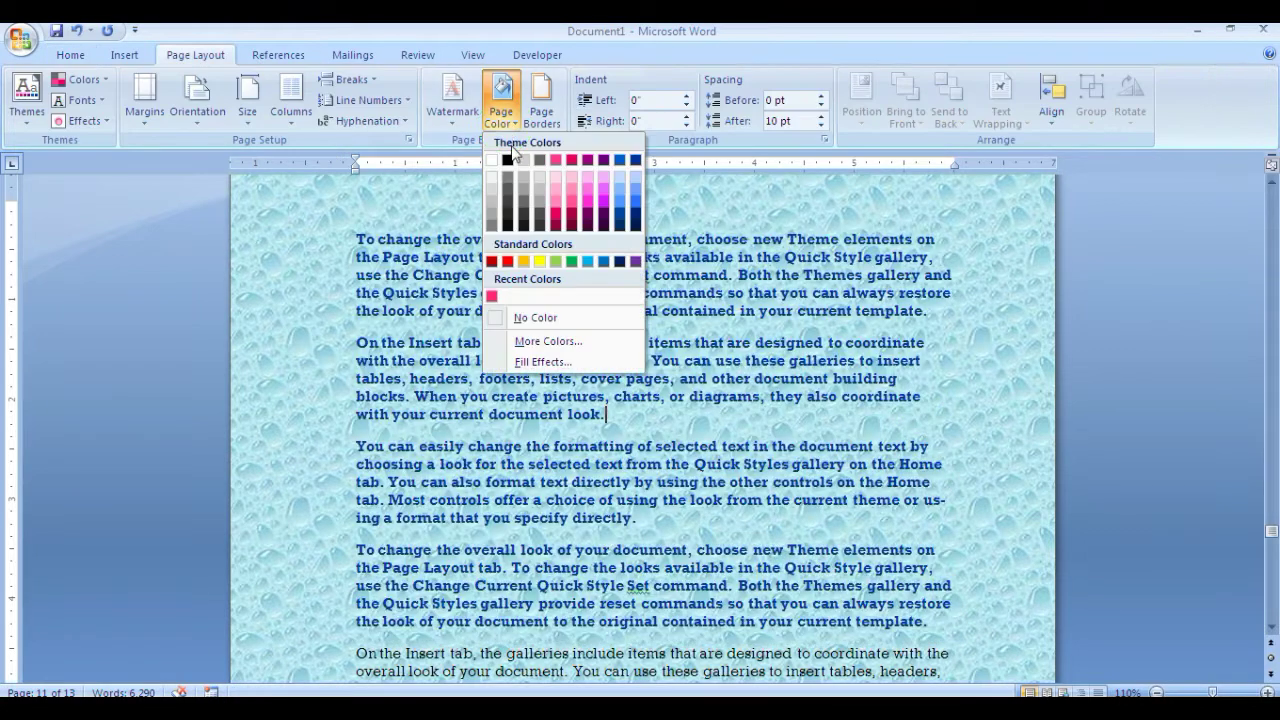
click(553, 364)
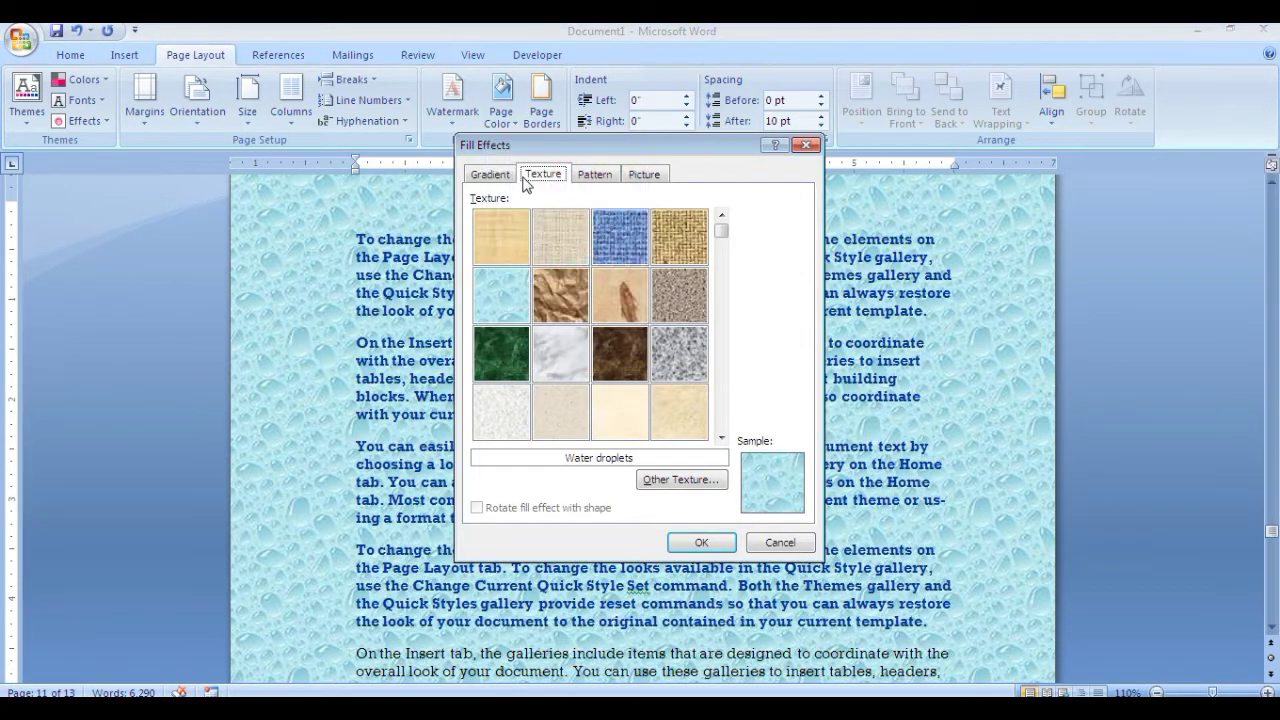
click(594, 178)
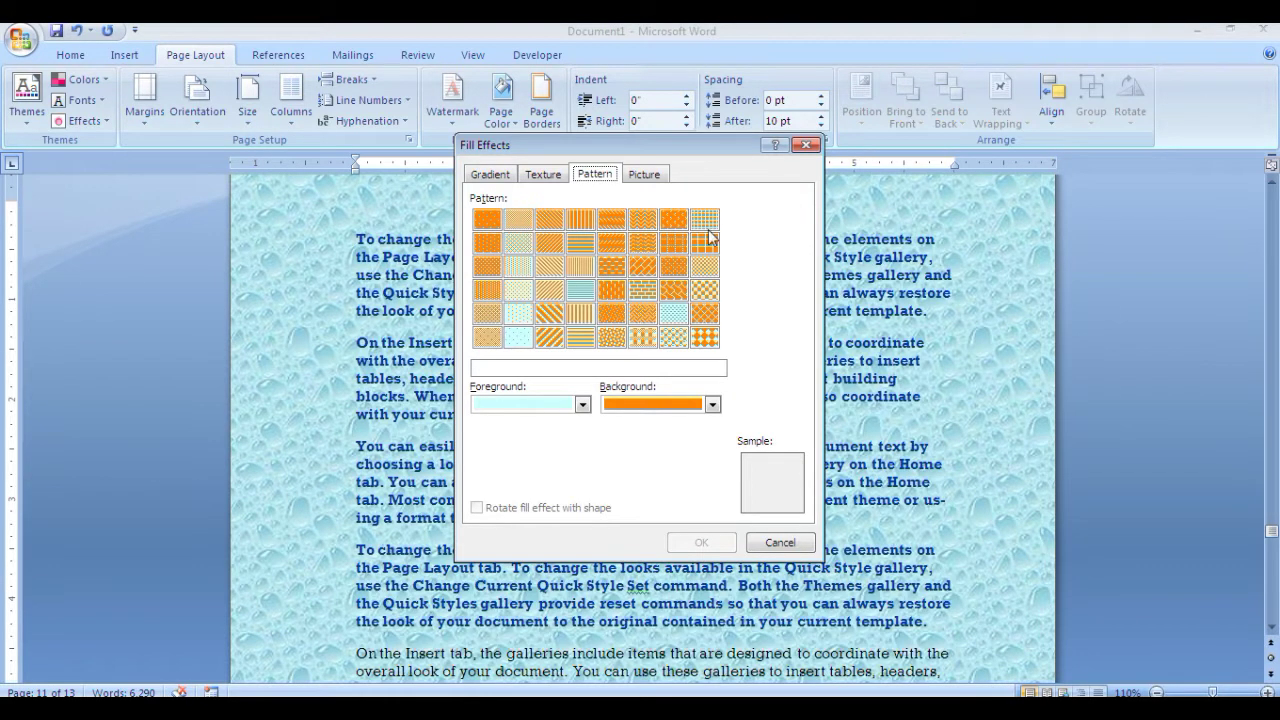
click(582, 405)
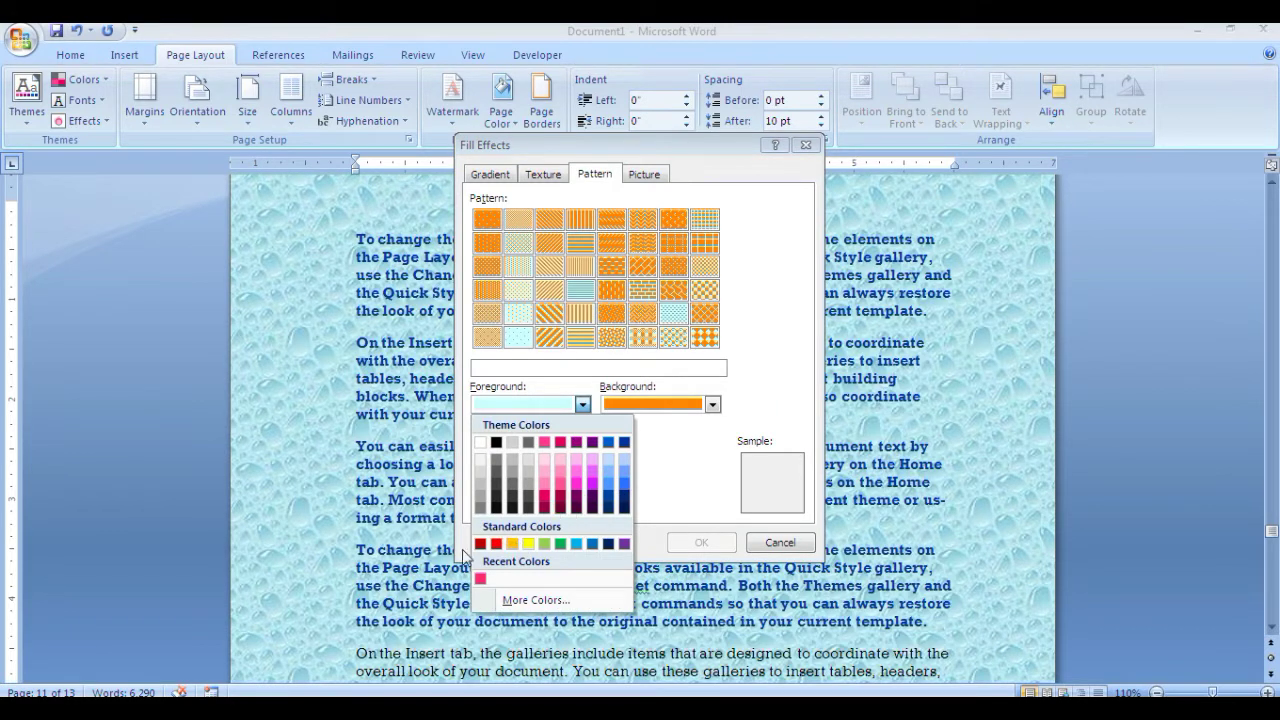
click(496, 543)
click(712, 404)
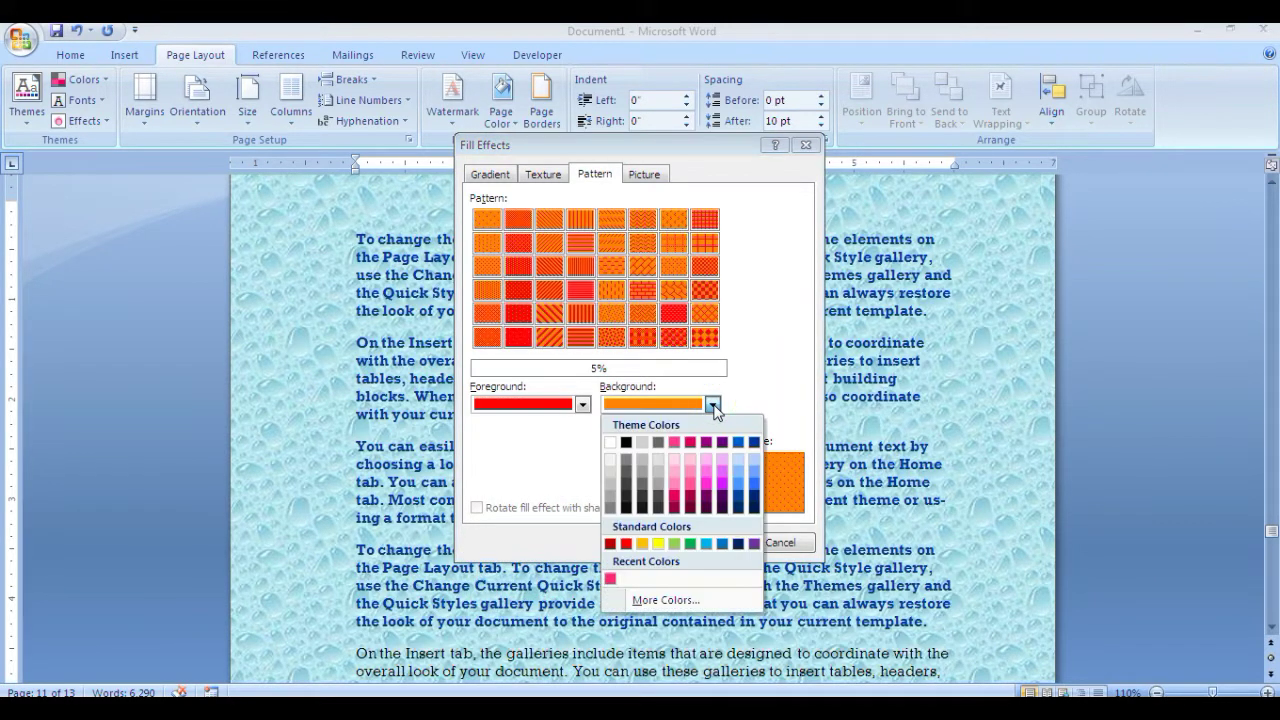
click(689, 544)
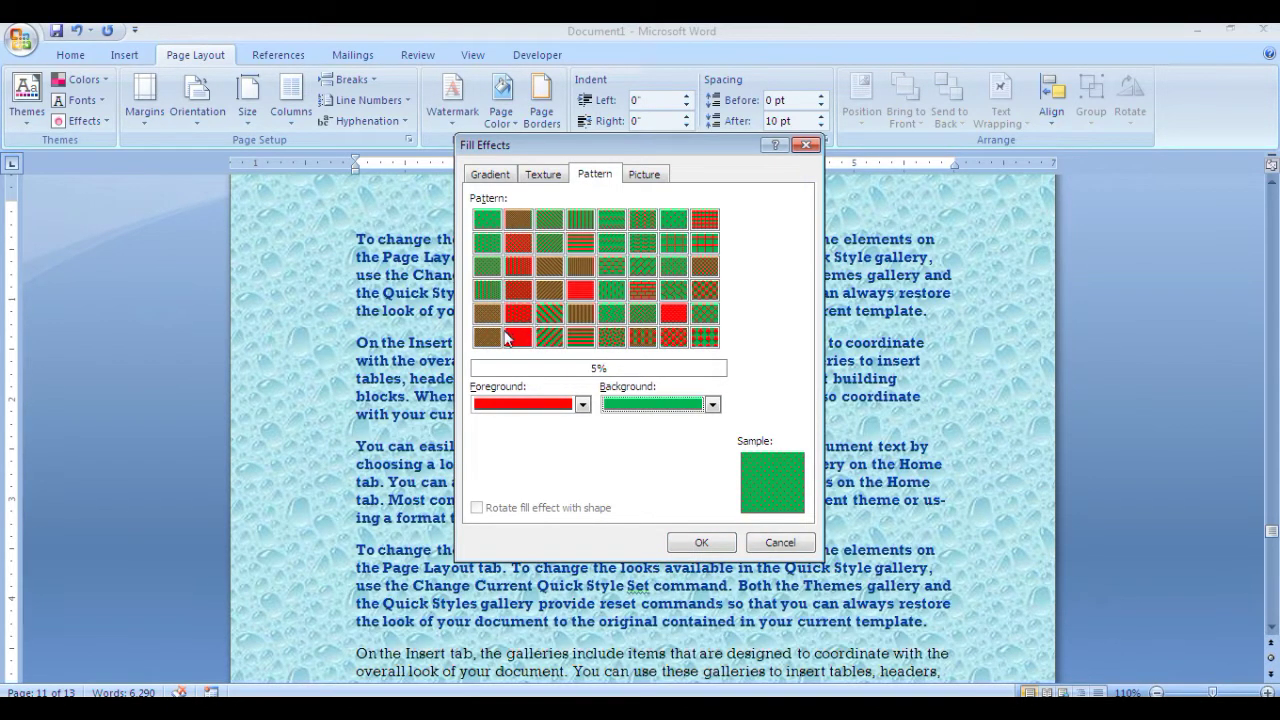
click(643, 338)
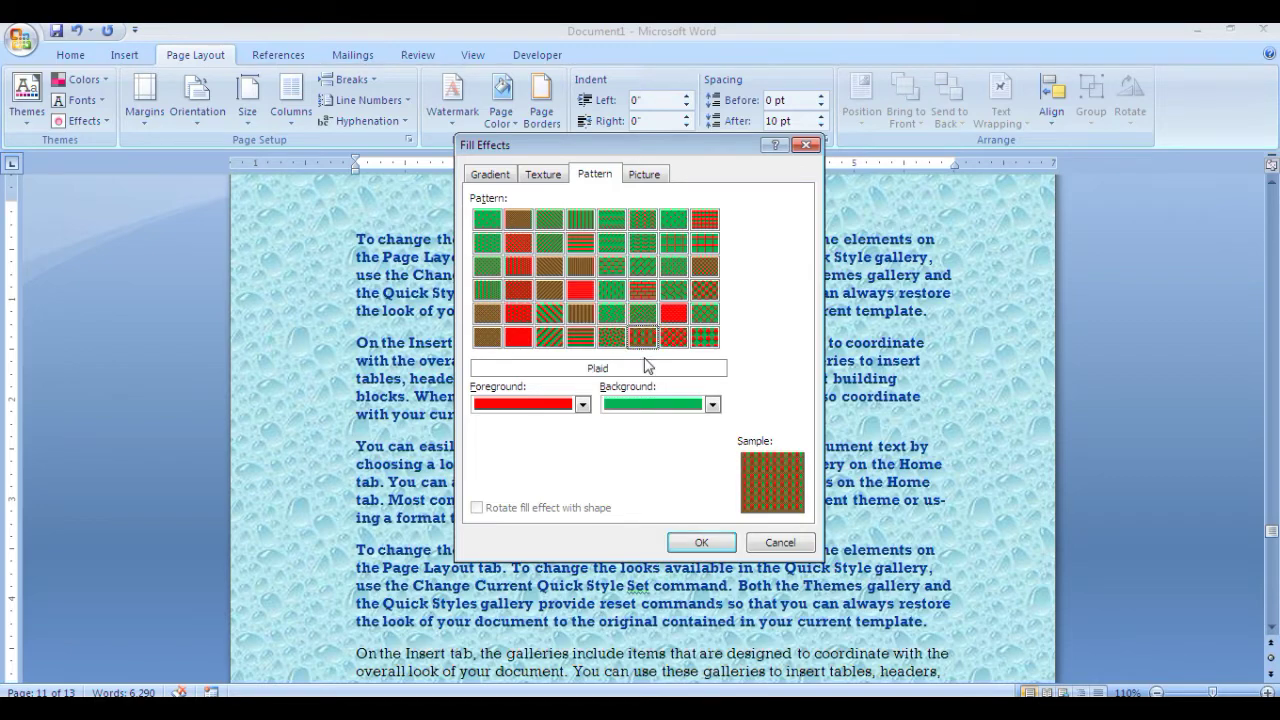
click(700, 542)
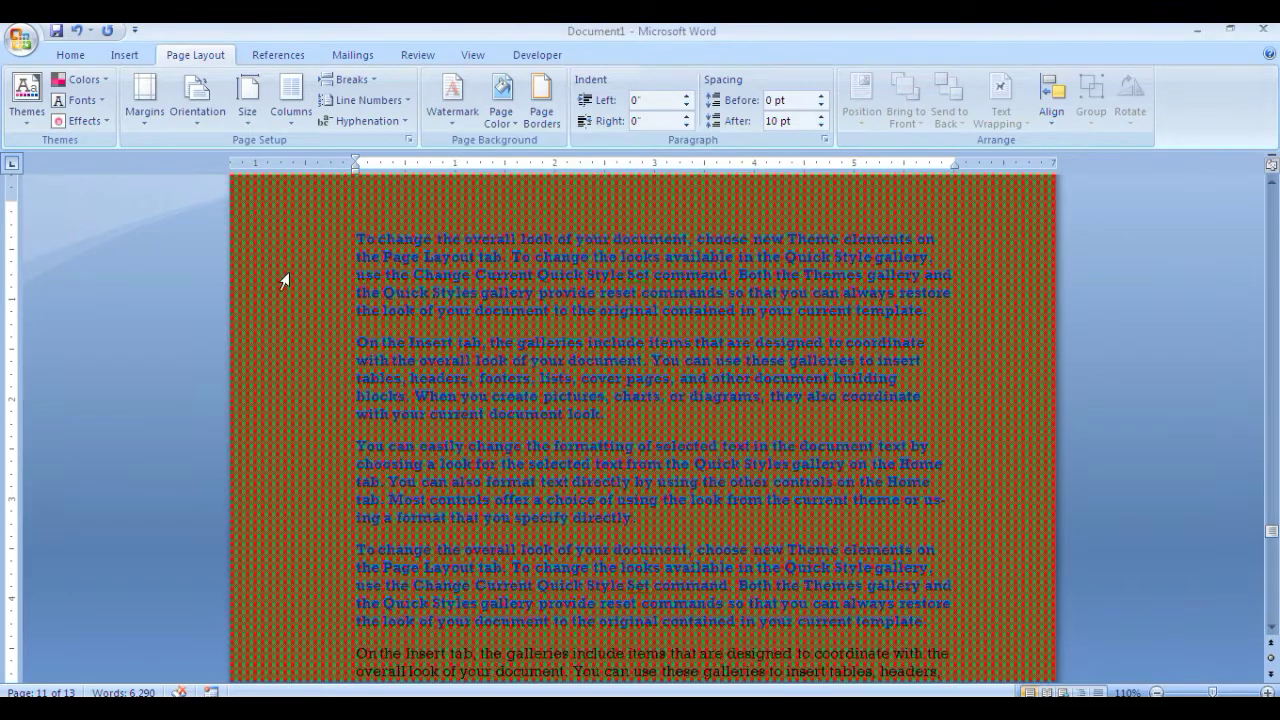
Change the page pattern to a yellow-on-green Diagonal brick.
click(501, 110)
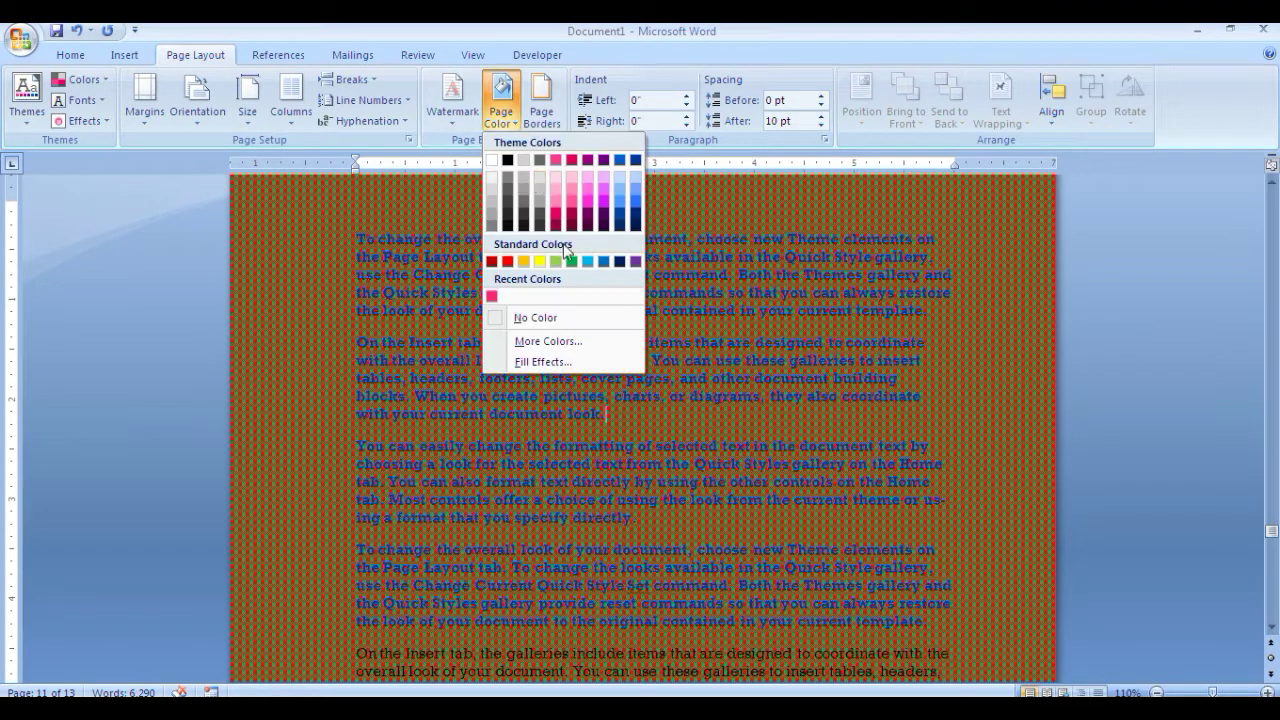
click(555, 362)
click(583, 404)
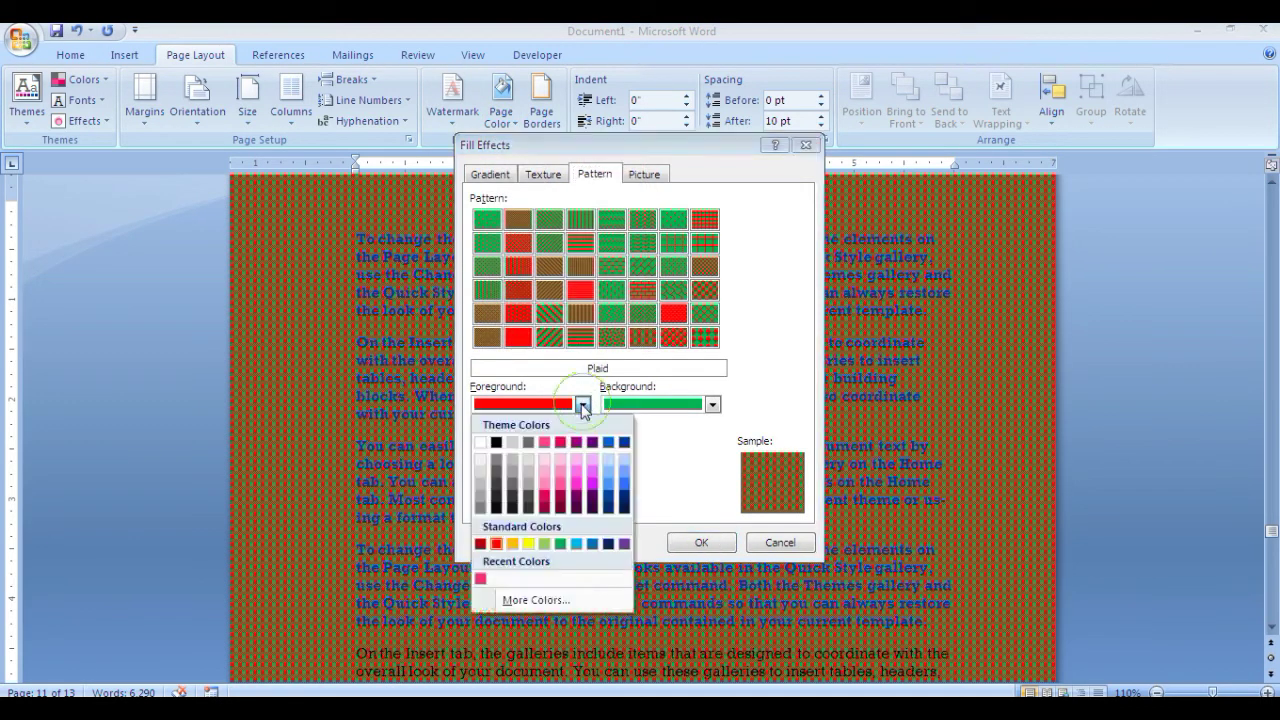
click(528, 543)
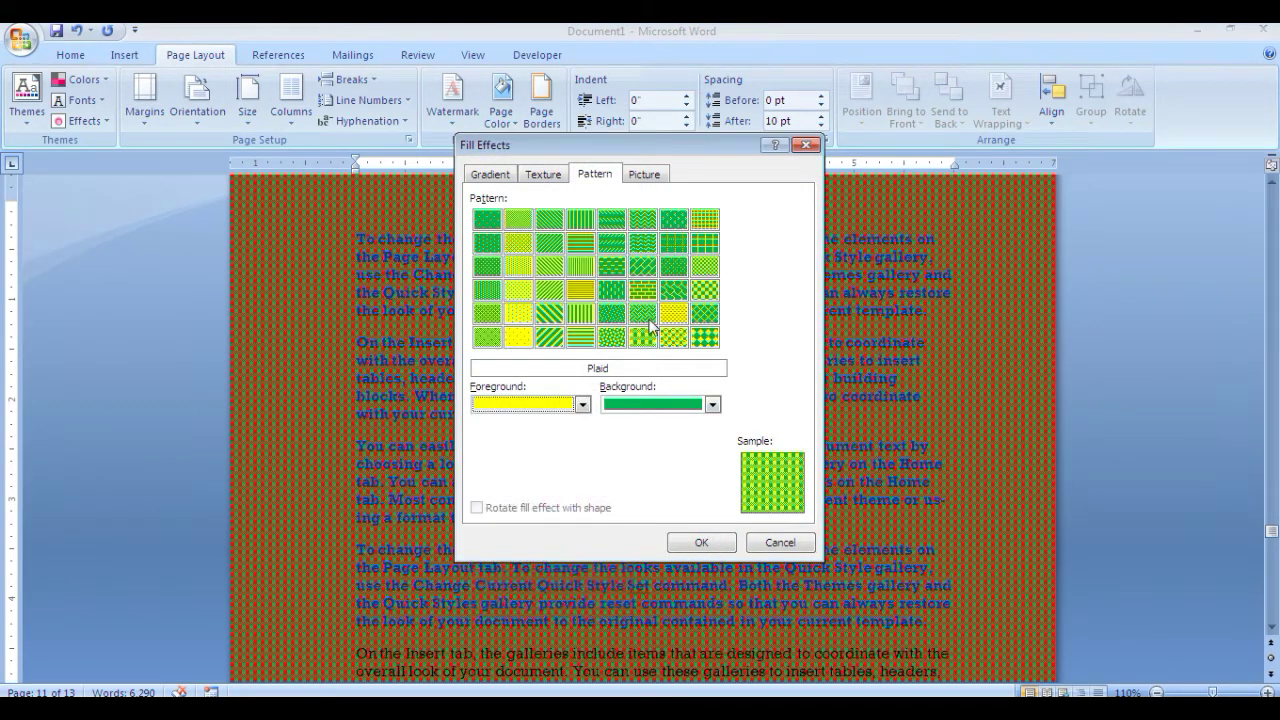
click(549, 313)
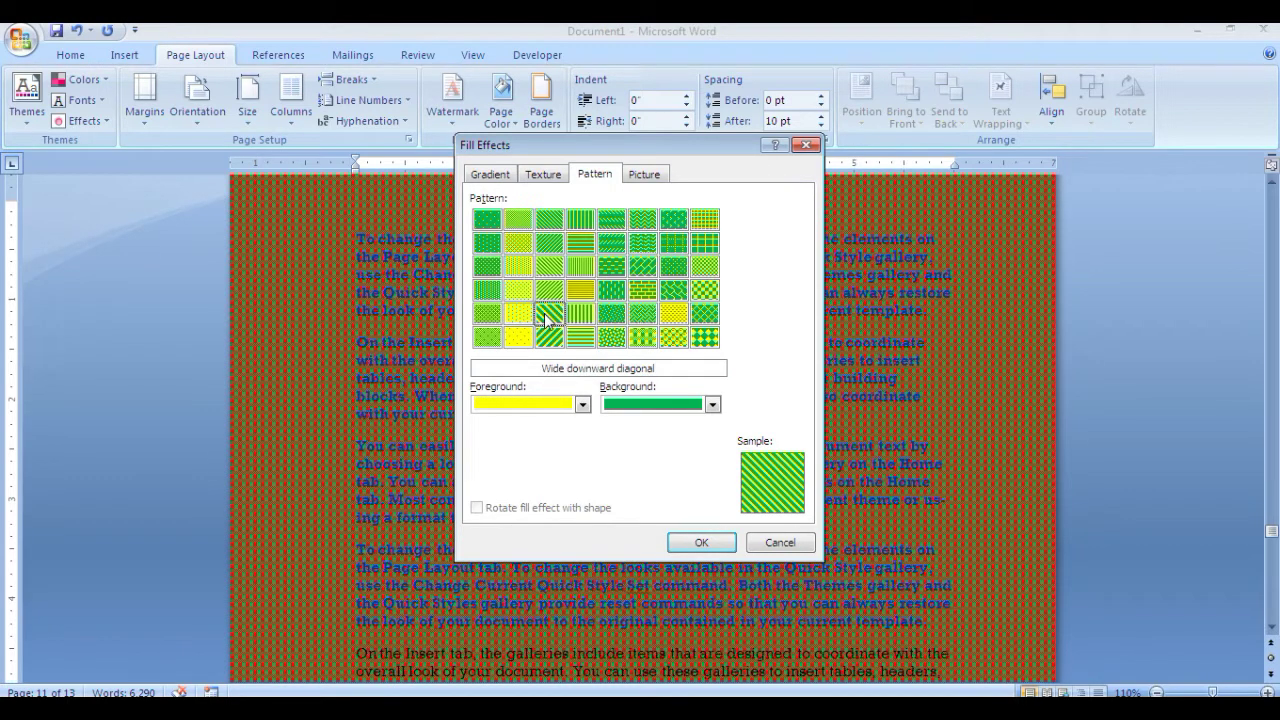
click(643, 266)
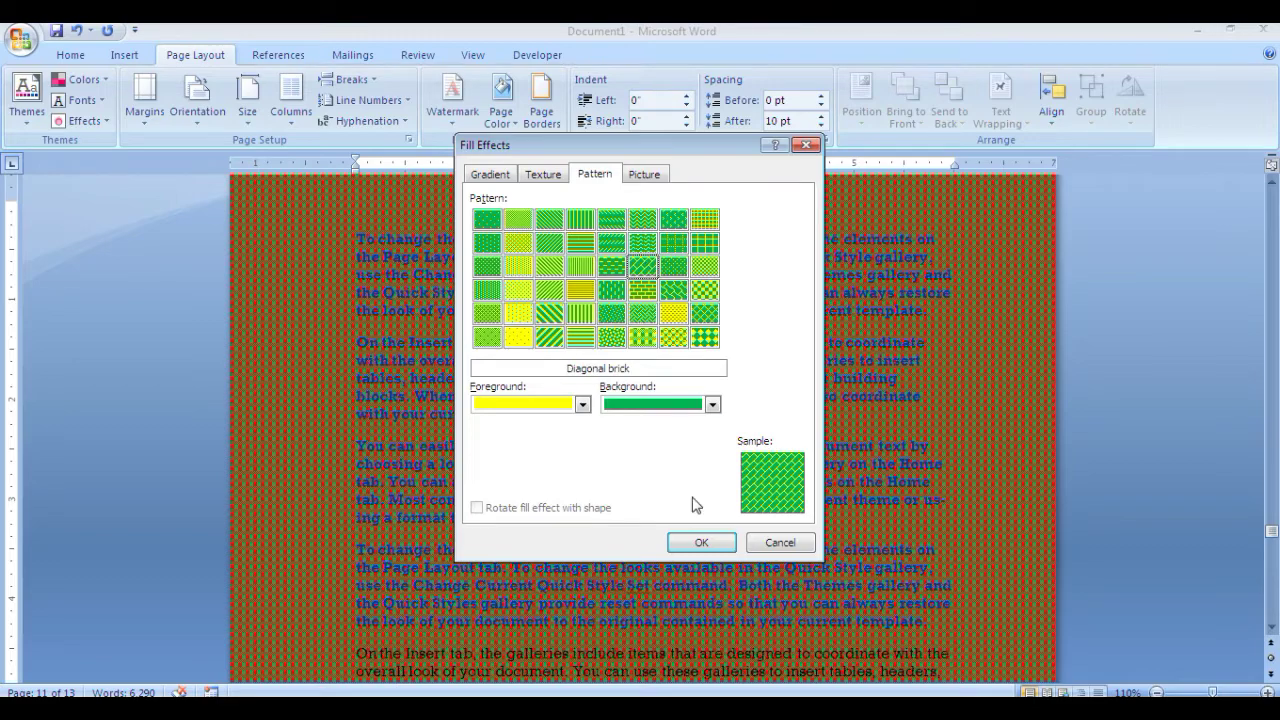
click(701, 542)
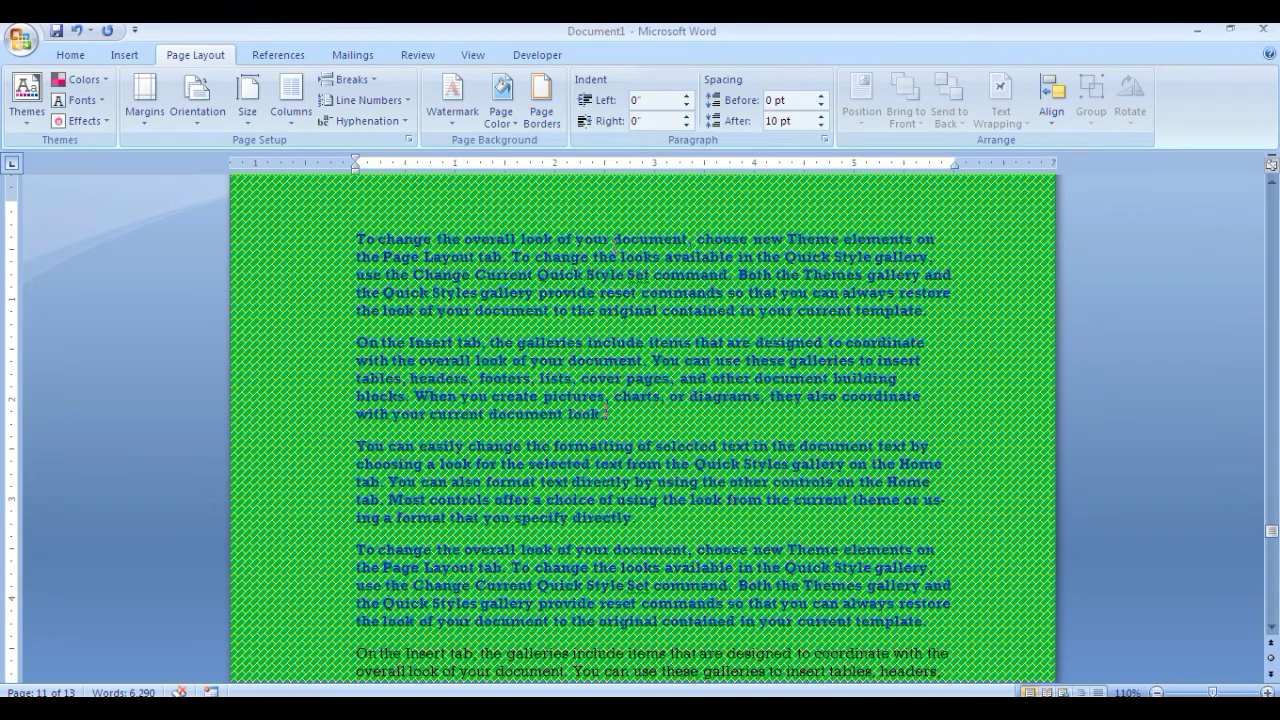
Recolour the first four paragraphs dark blue.
drag(357, 237, 1000, 624)
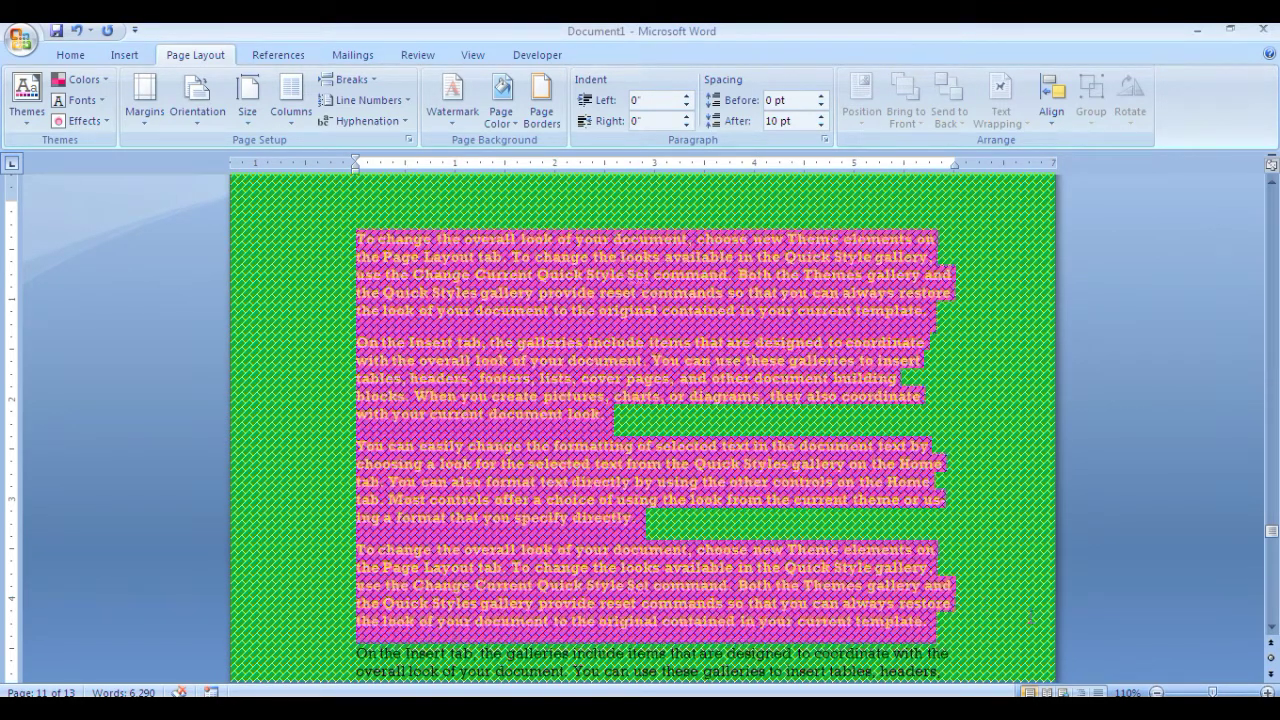
click(68, 58)
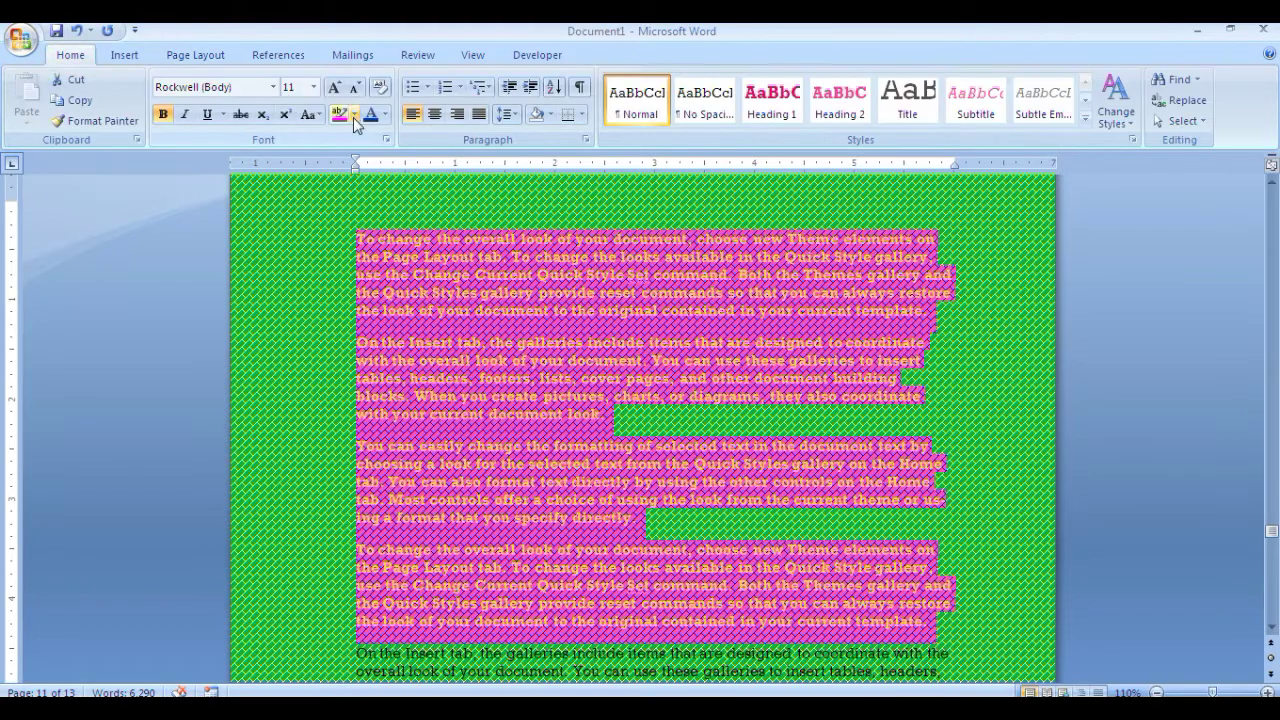
click(384, 114)
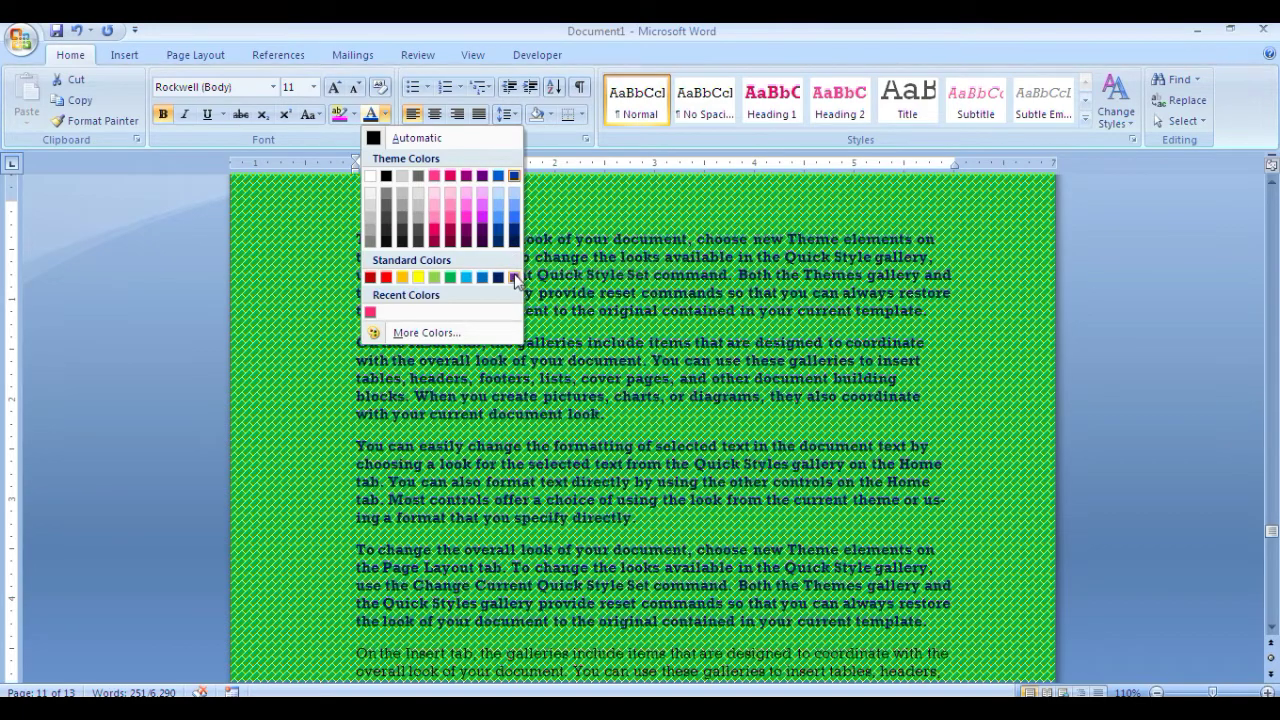
click(514, 240)
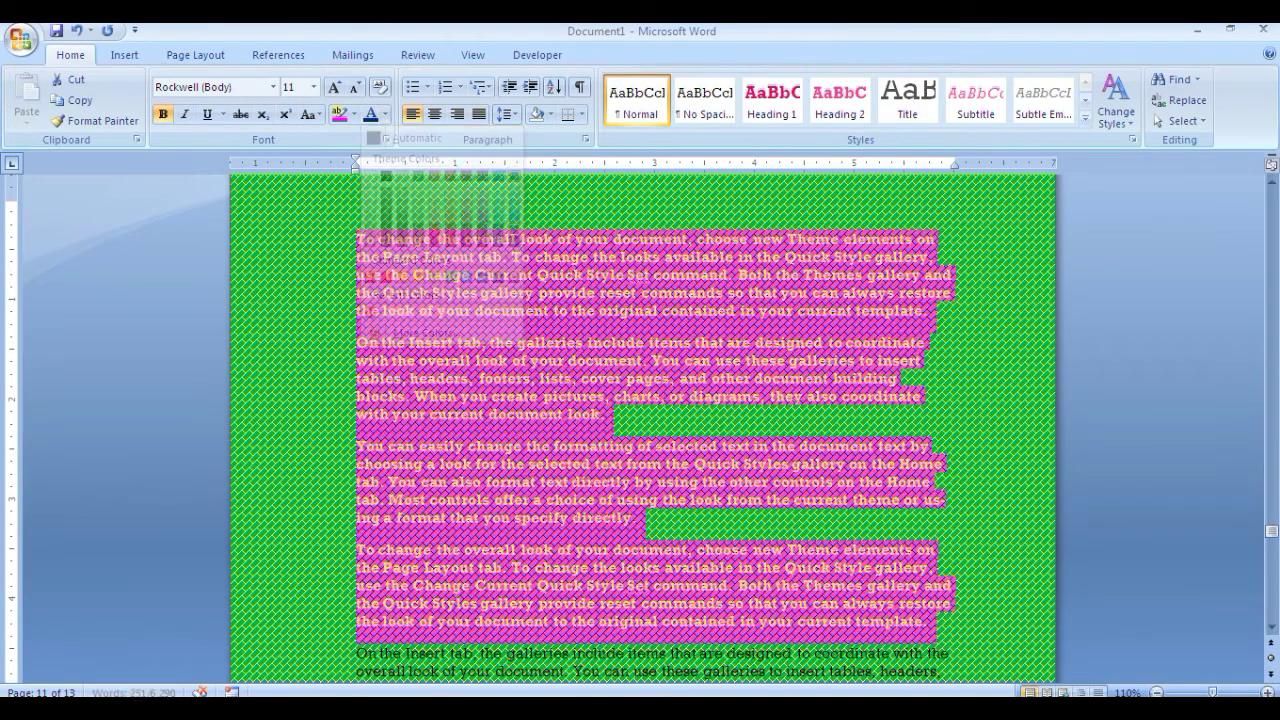
Enlarge the first four paragraphs to 16 pt with Ctrl+Shift+>.
key(ctrl+shift+period)
key(ctrl+shift+period)
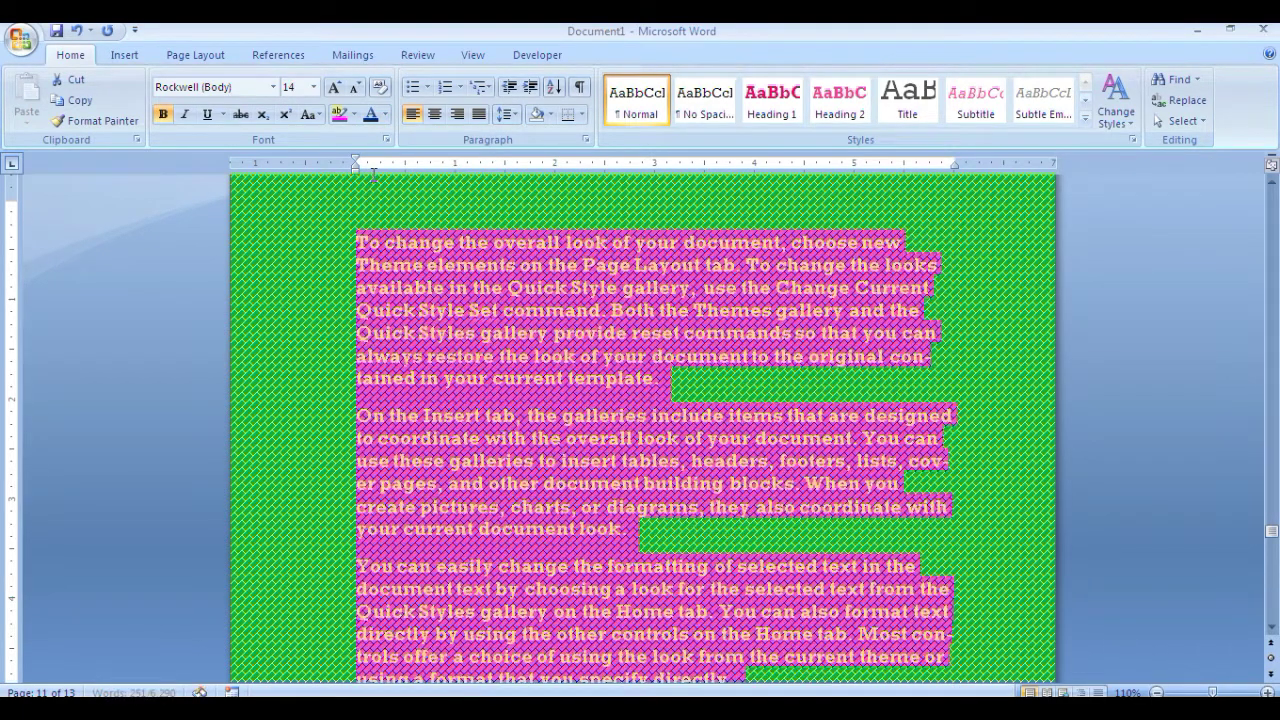
key(ctrl+shift+period)
click(930, 399)
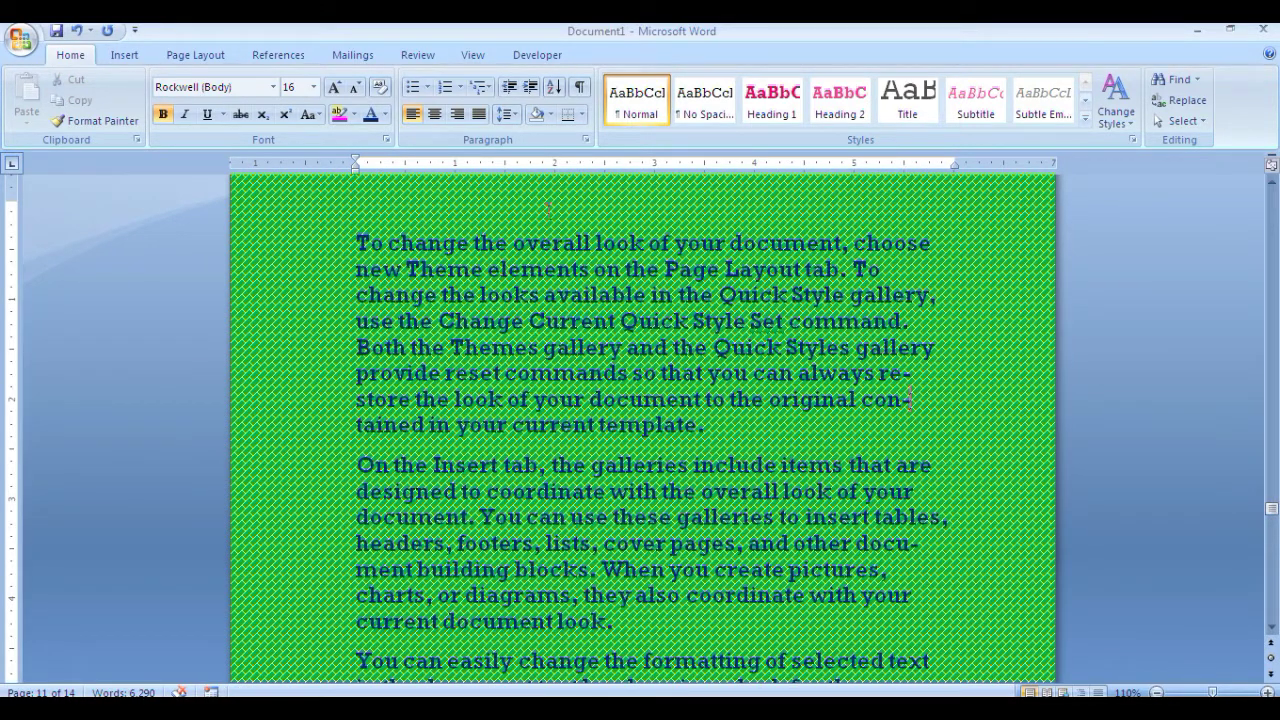
click(195, 55)
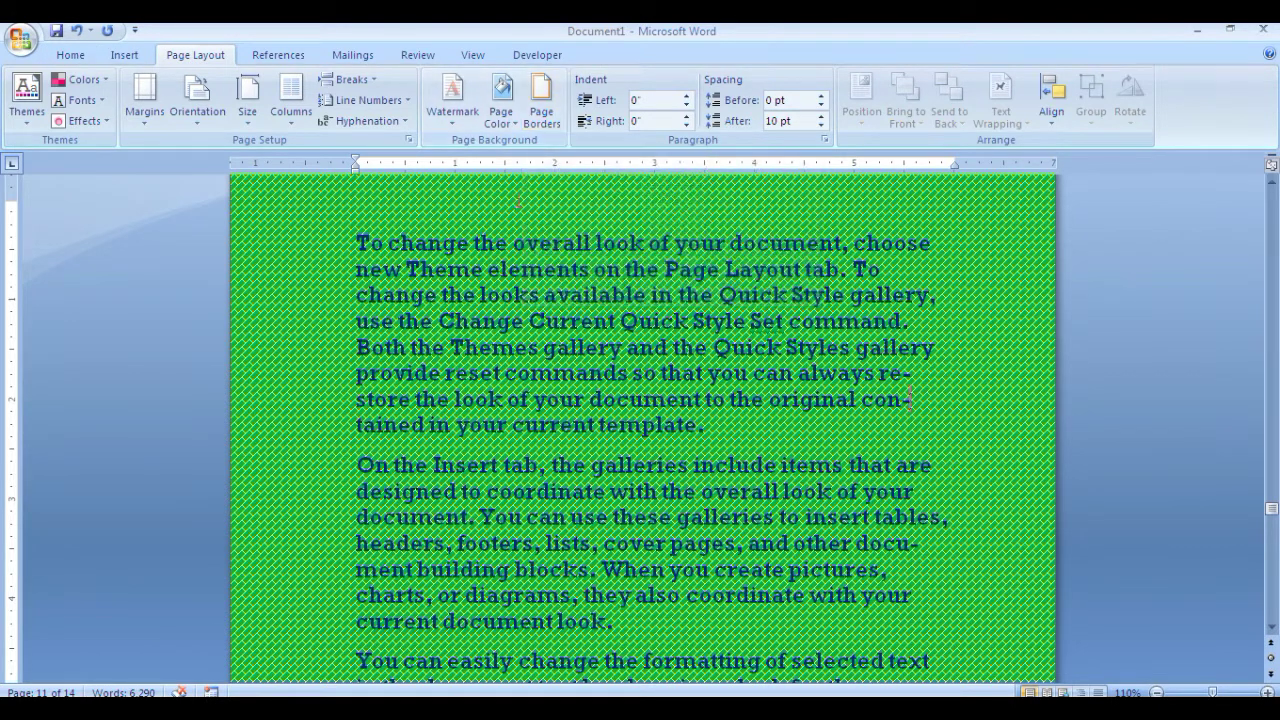
click(501, 110)
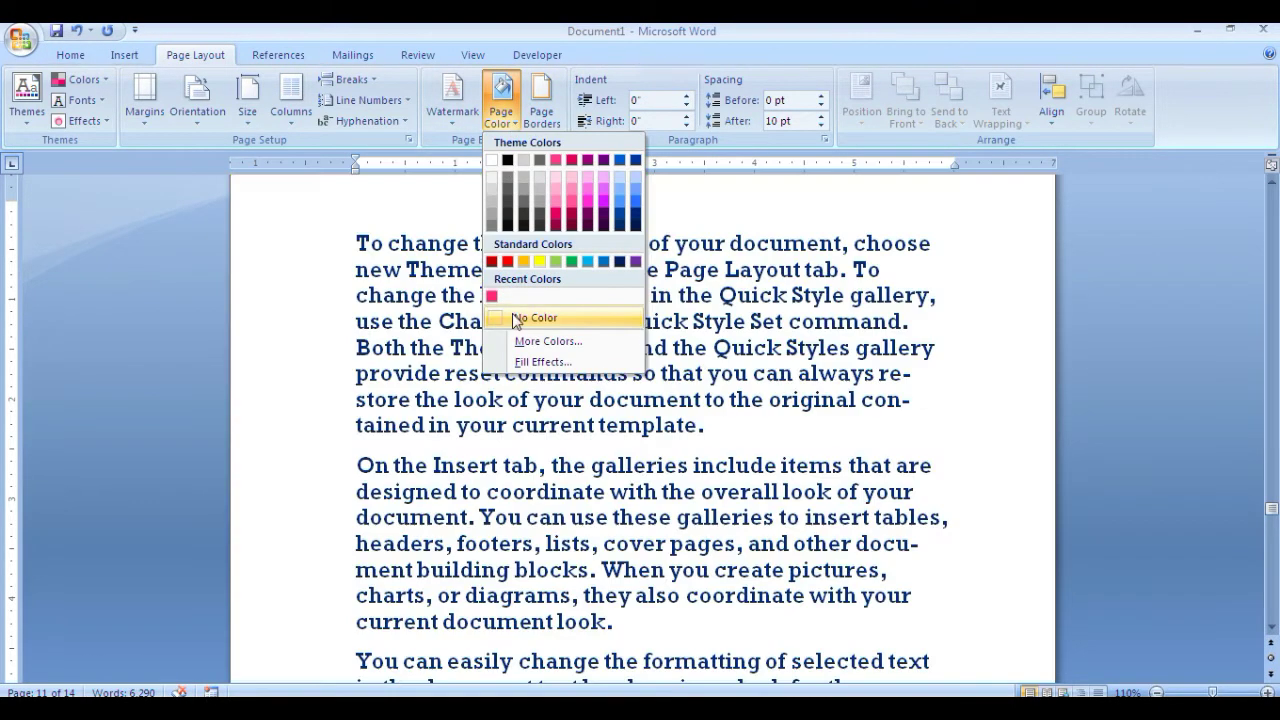
Set Page Color to No Color, leaving the Fill Effects dialog unchanged.
click(516, 318)
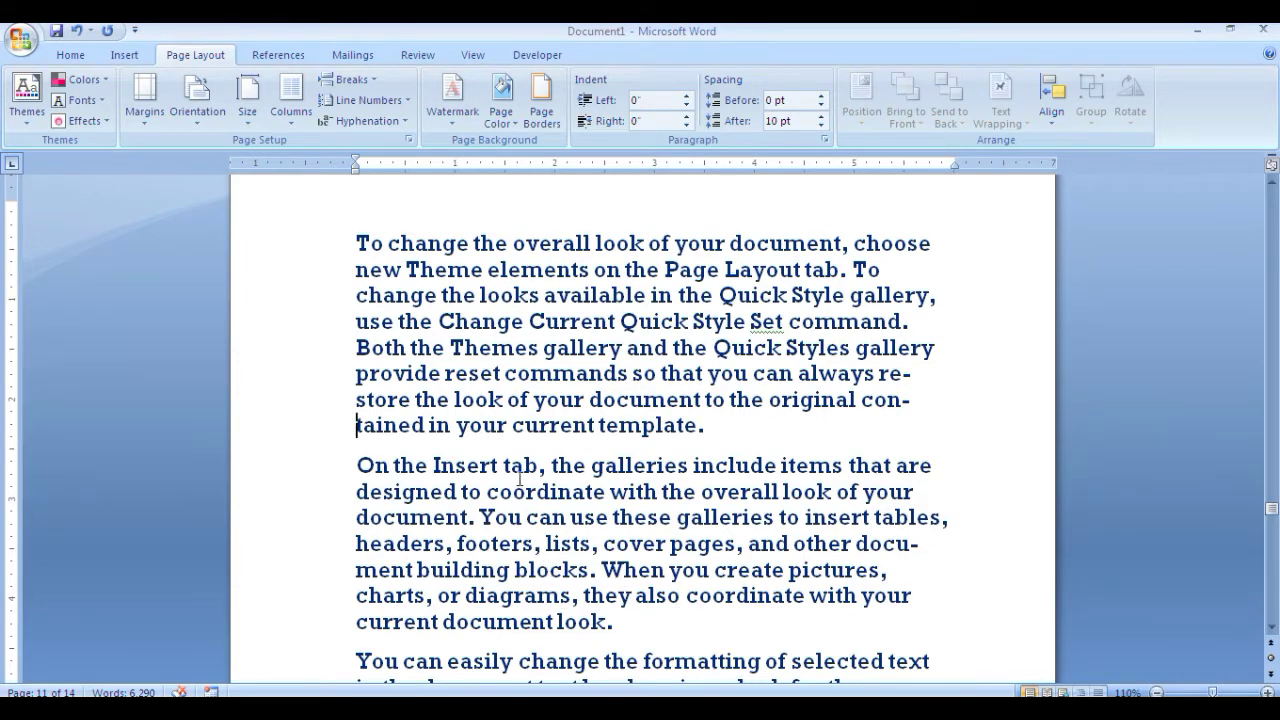
click(501, 110)
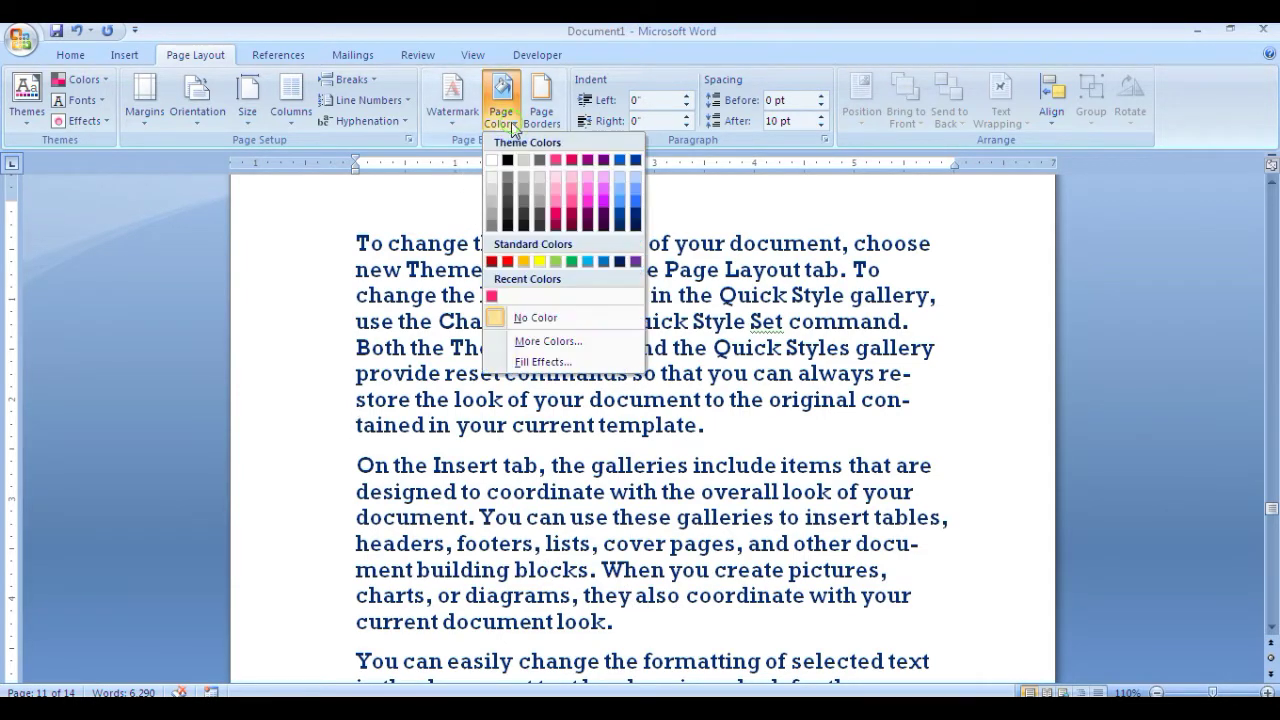
click(522, 361)
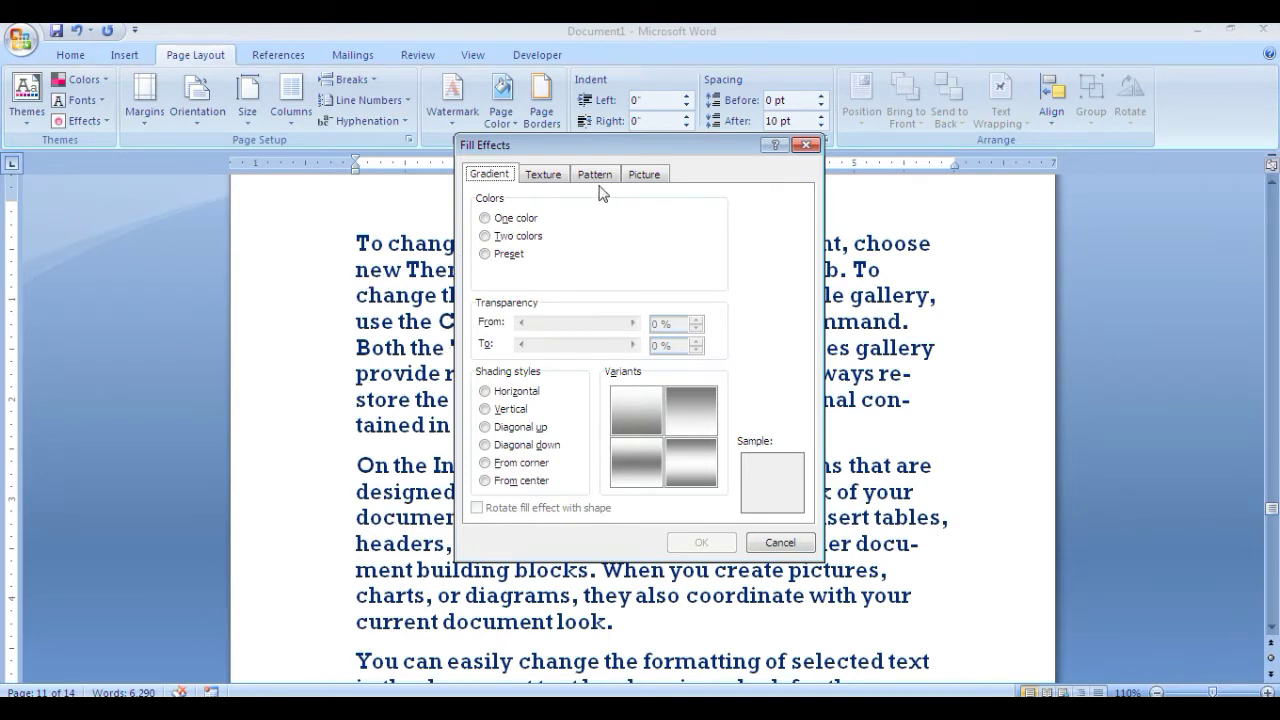
click(778, 543)
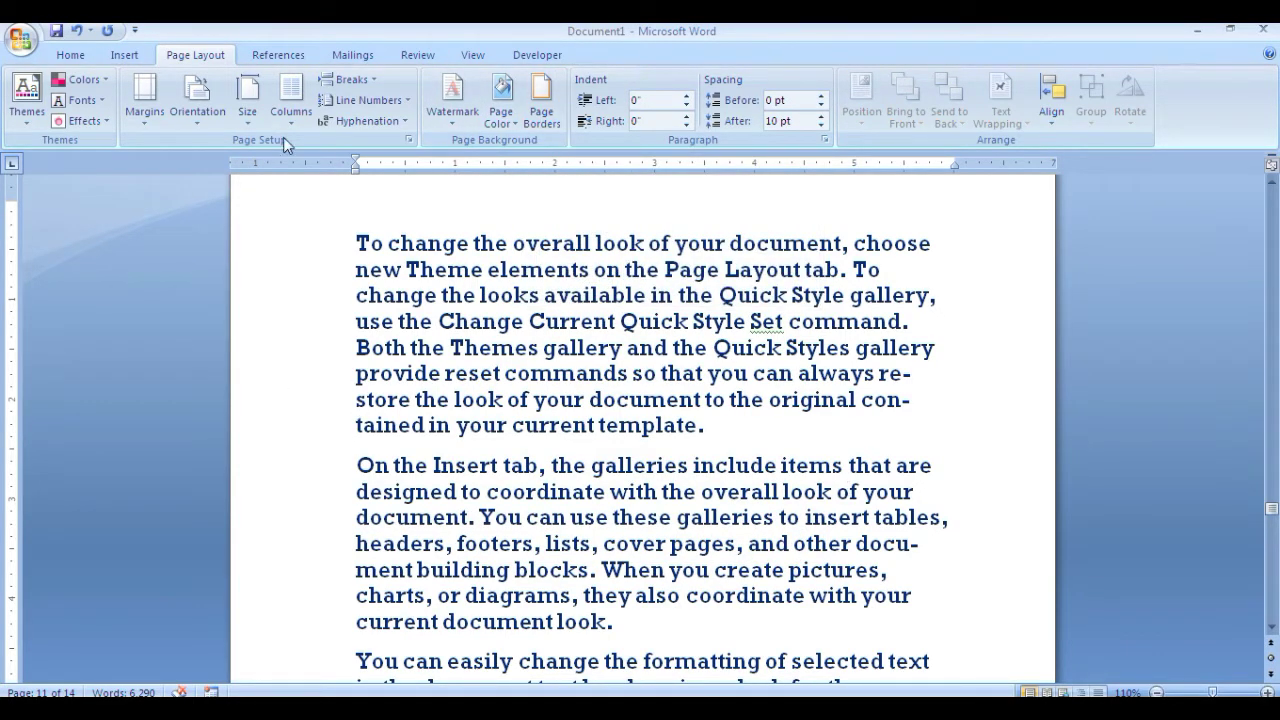
Choose the 3-D setting for the page border in Borders and Shading.
click(541, 105)
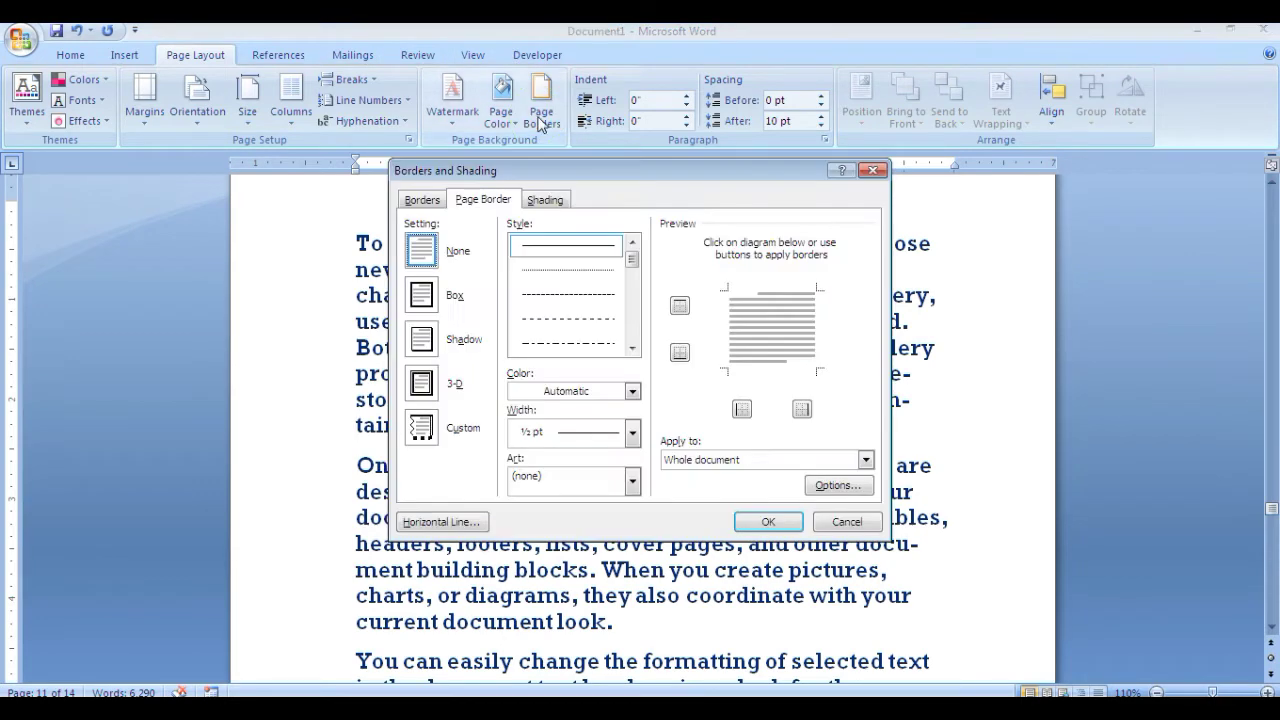
click(424, 298)
click(422, 340)
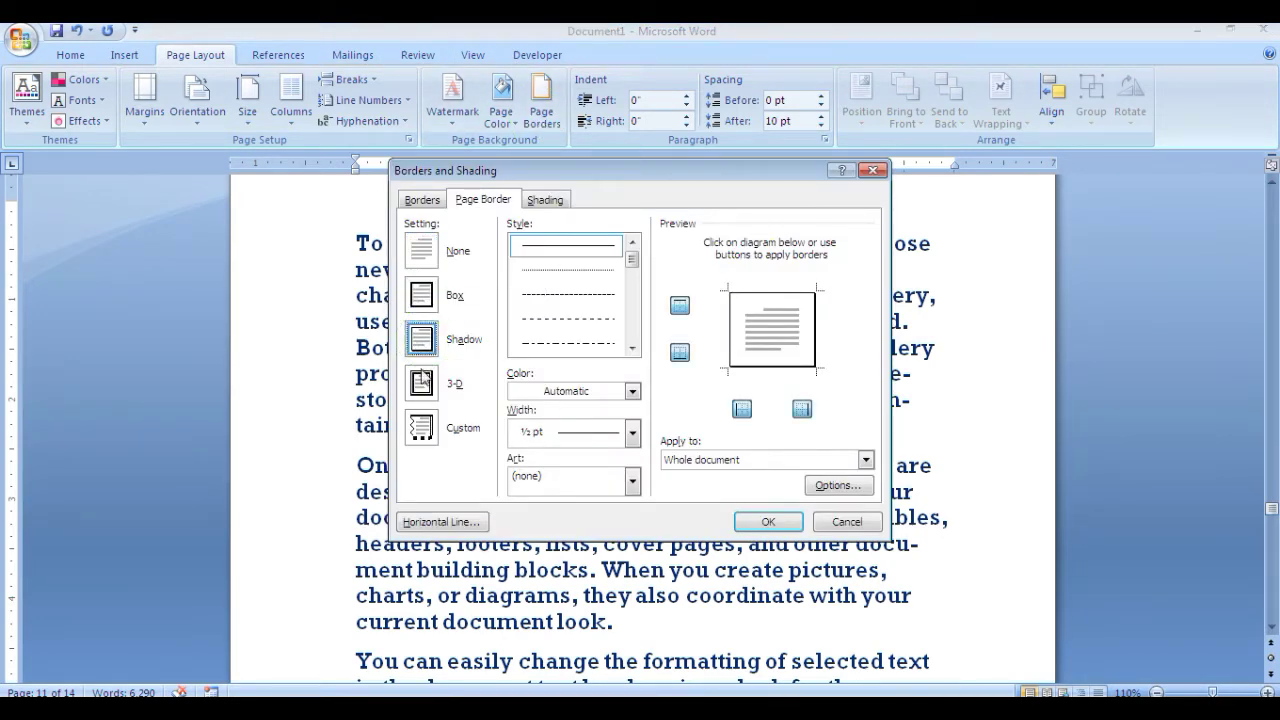
click(422, 383)
click(632, 391)
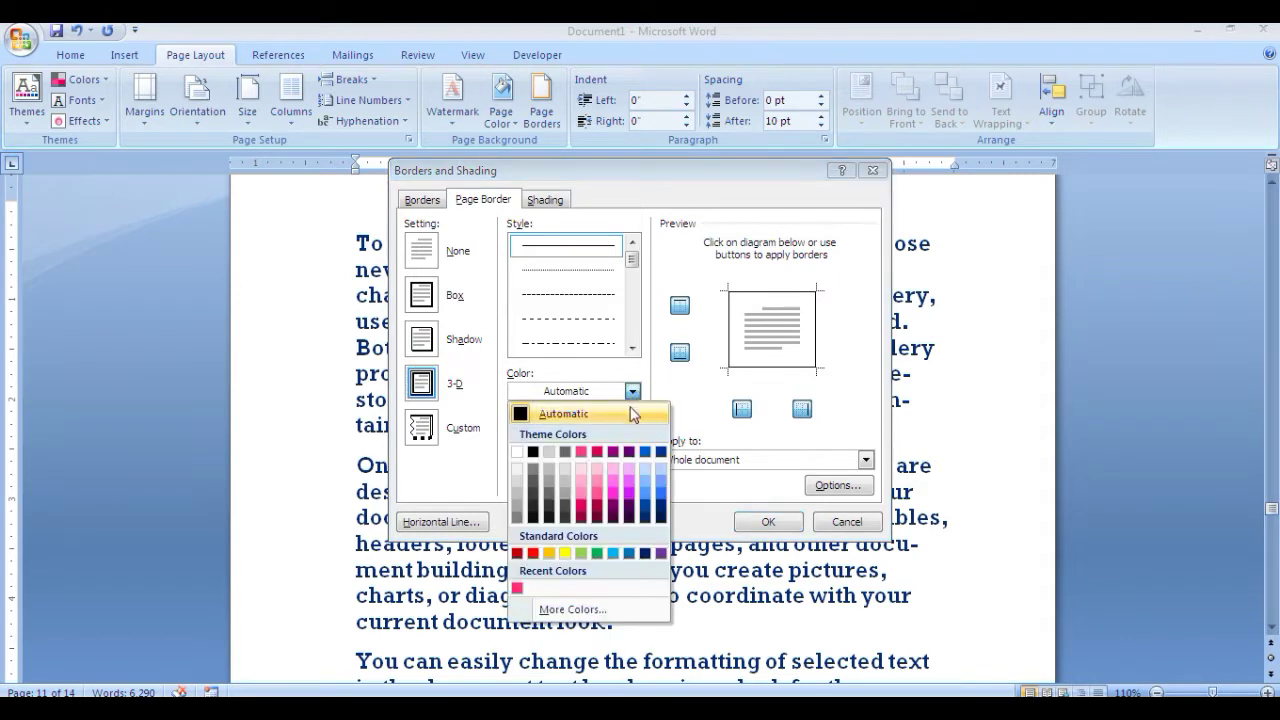
click(633, 265)
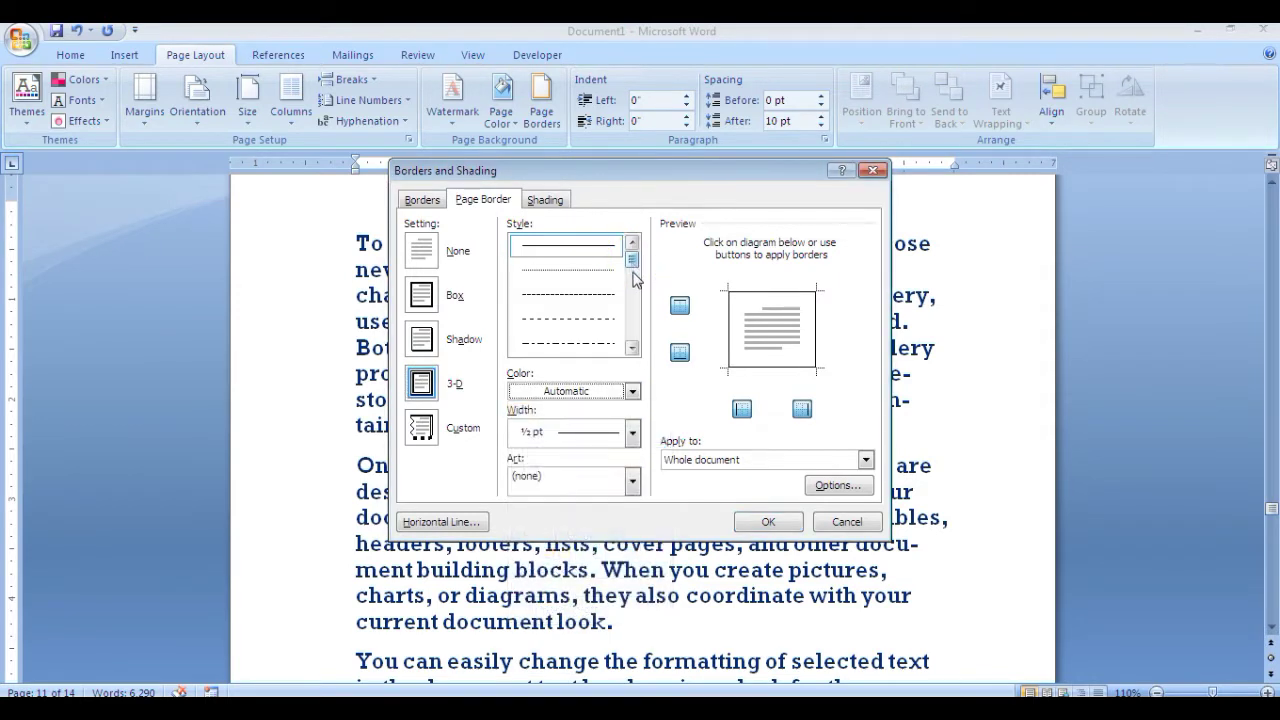
scroll(637, 273, down, 5)
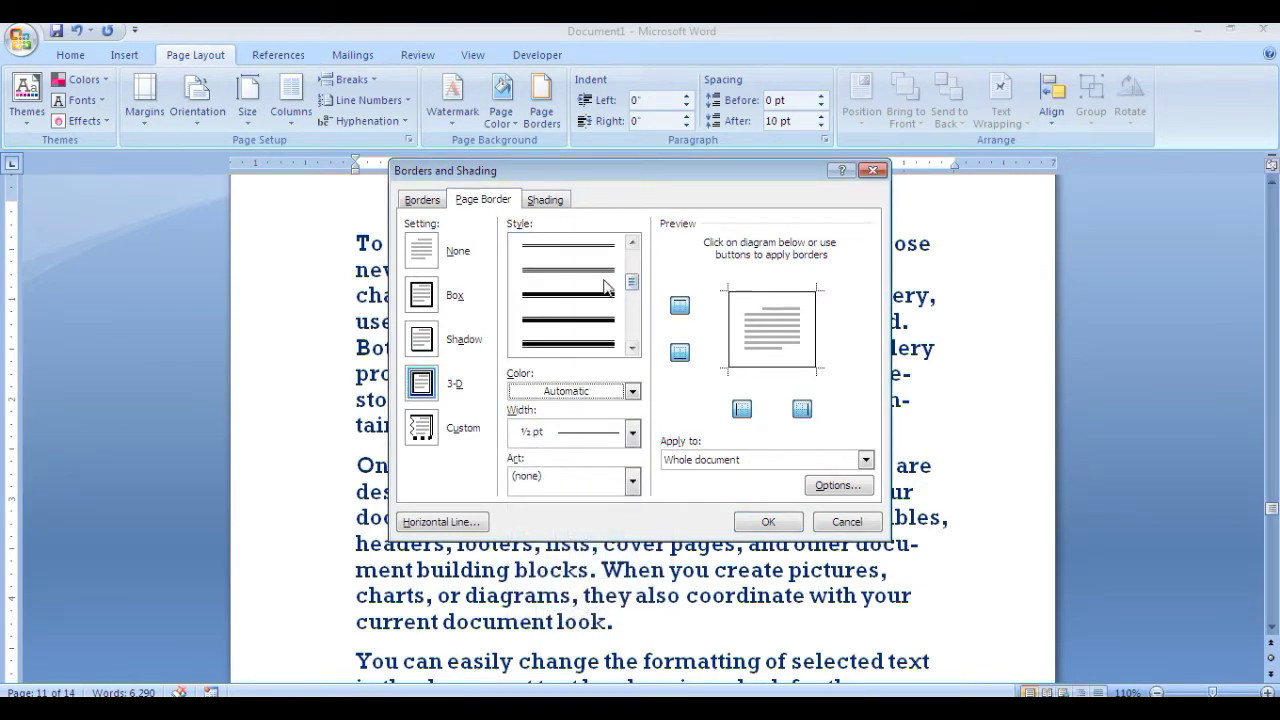
Give the page border a triple-line style in red, 2¼ pt wide.
click(605, 270)
click(631, 393)
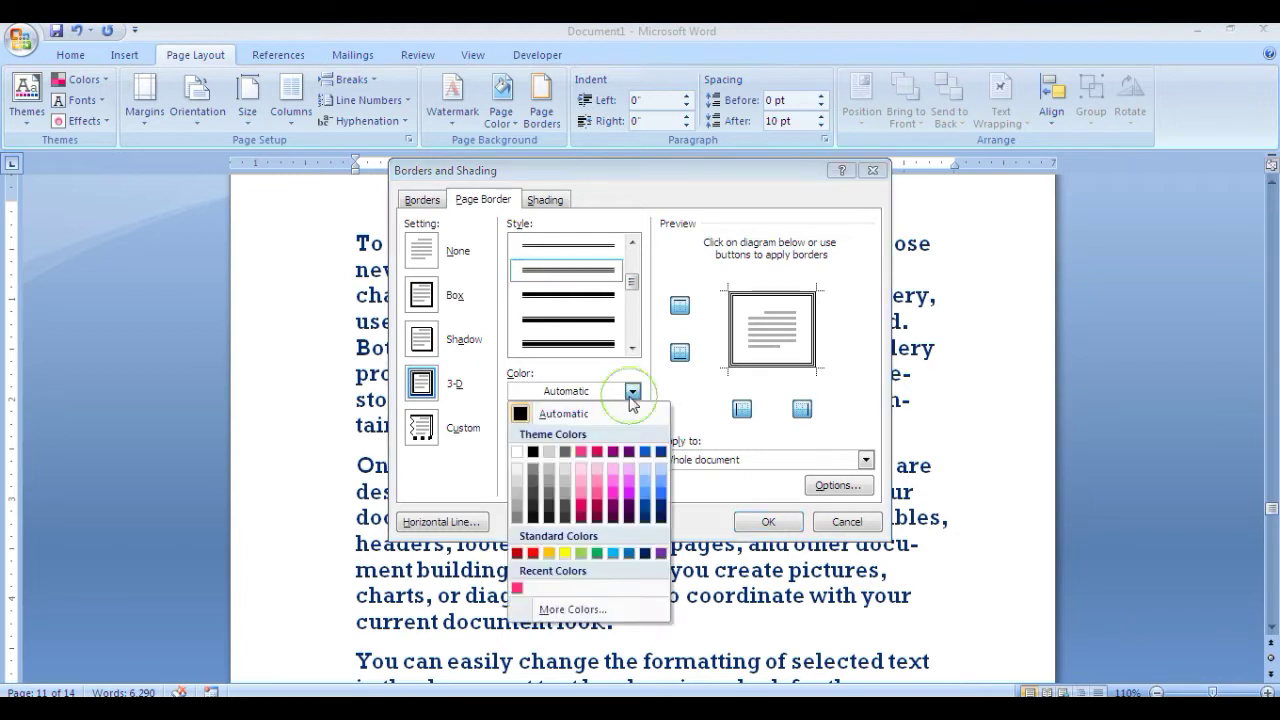
click(533, 553)
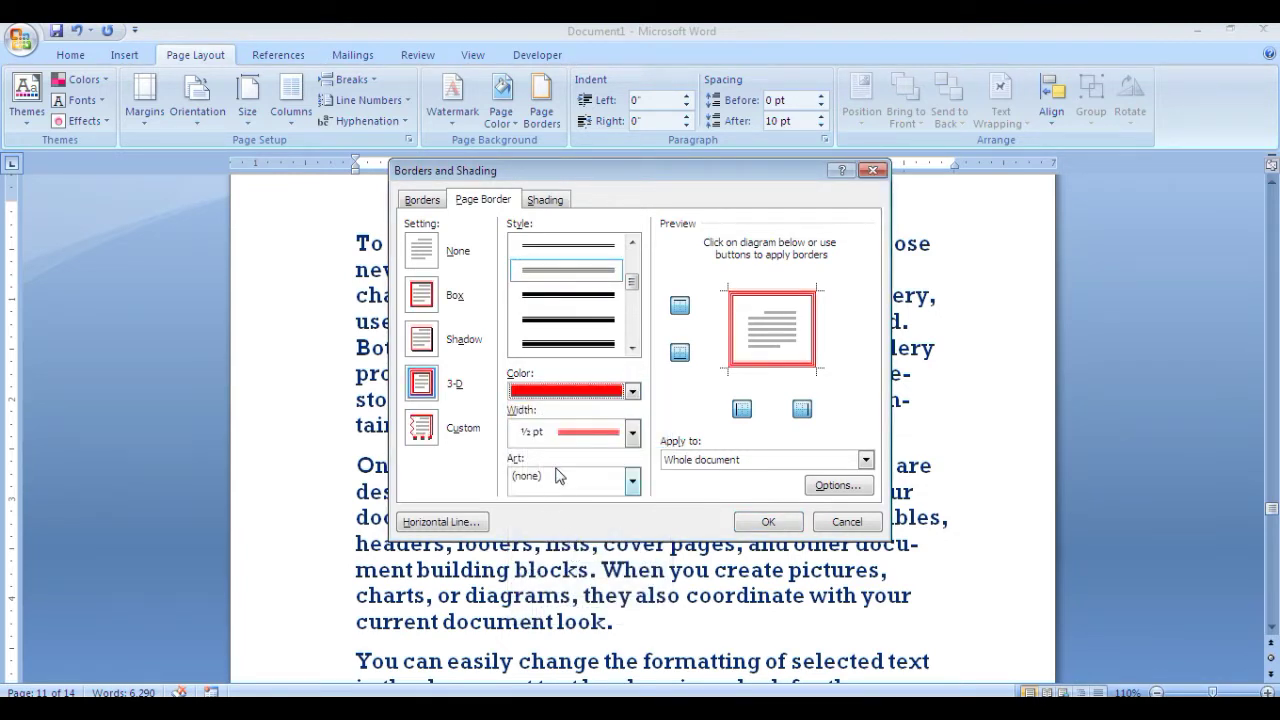
click(631, 436)
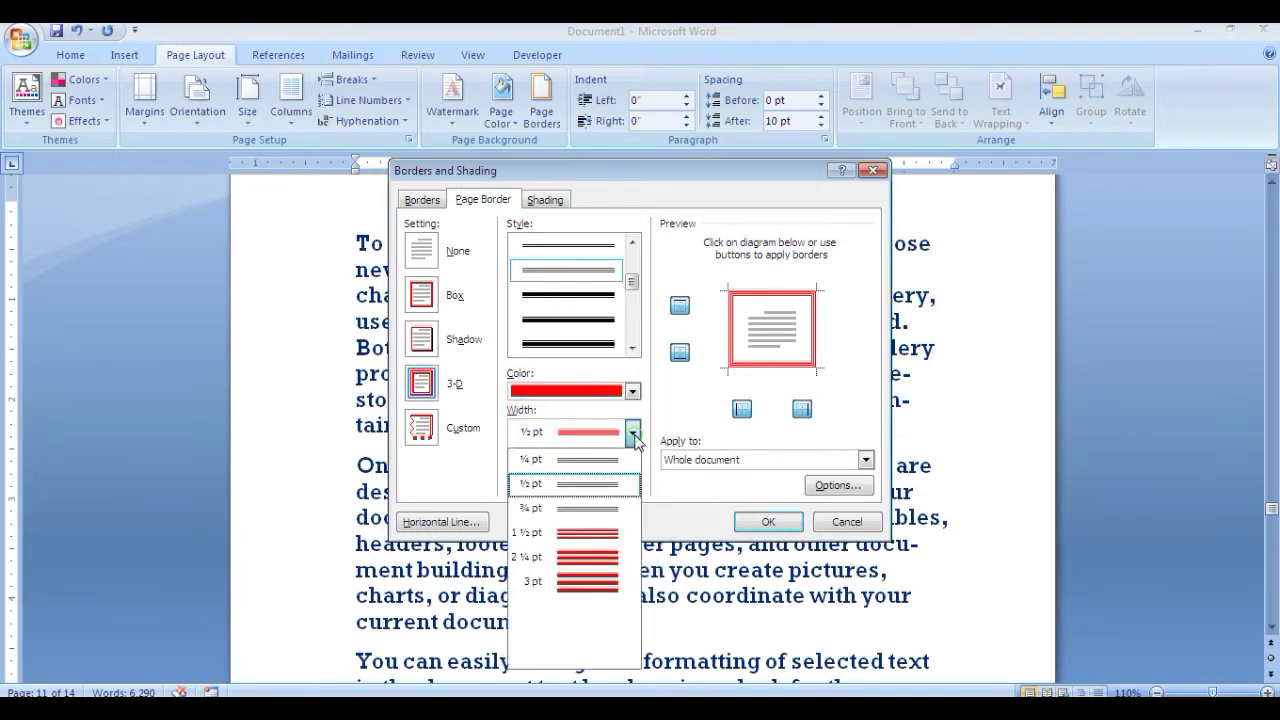
click(608, 568)
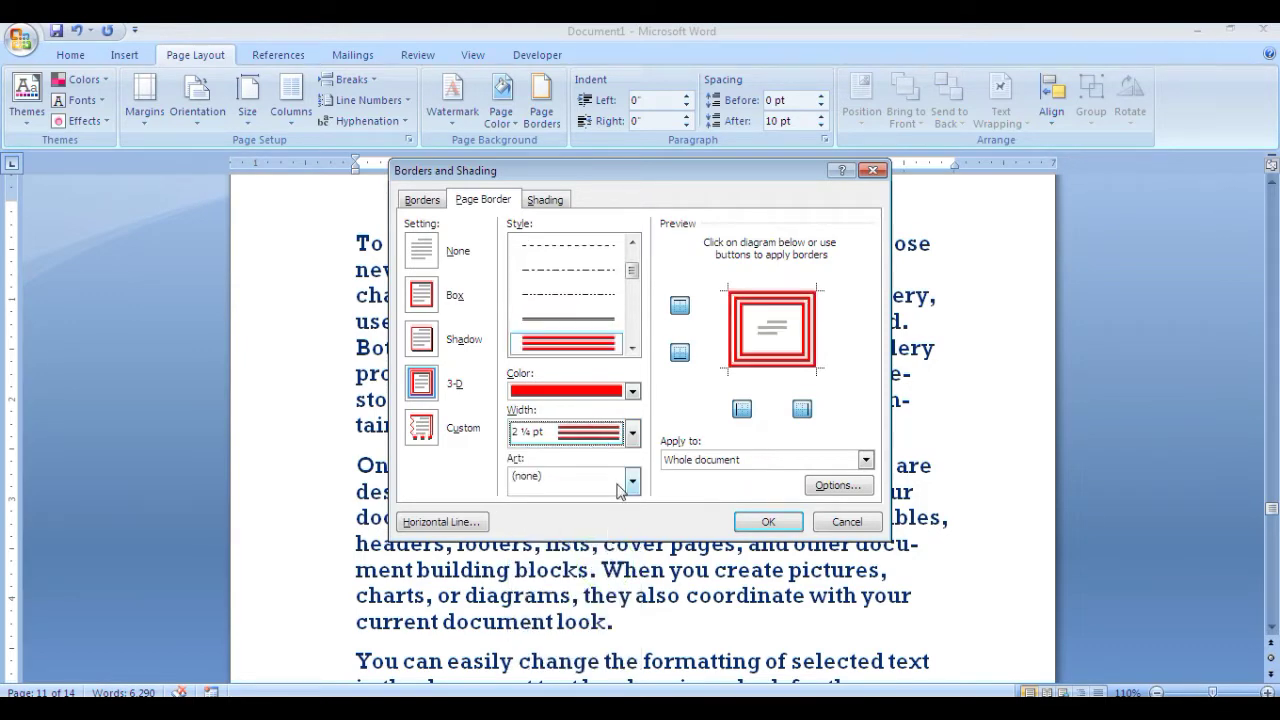
click(768, 522)
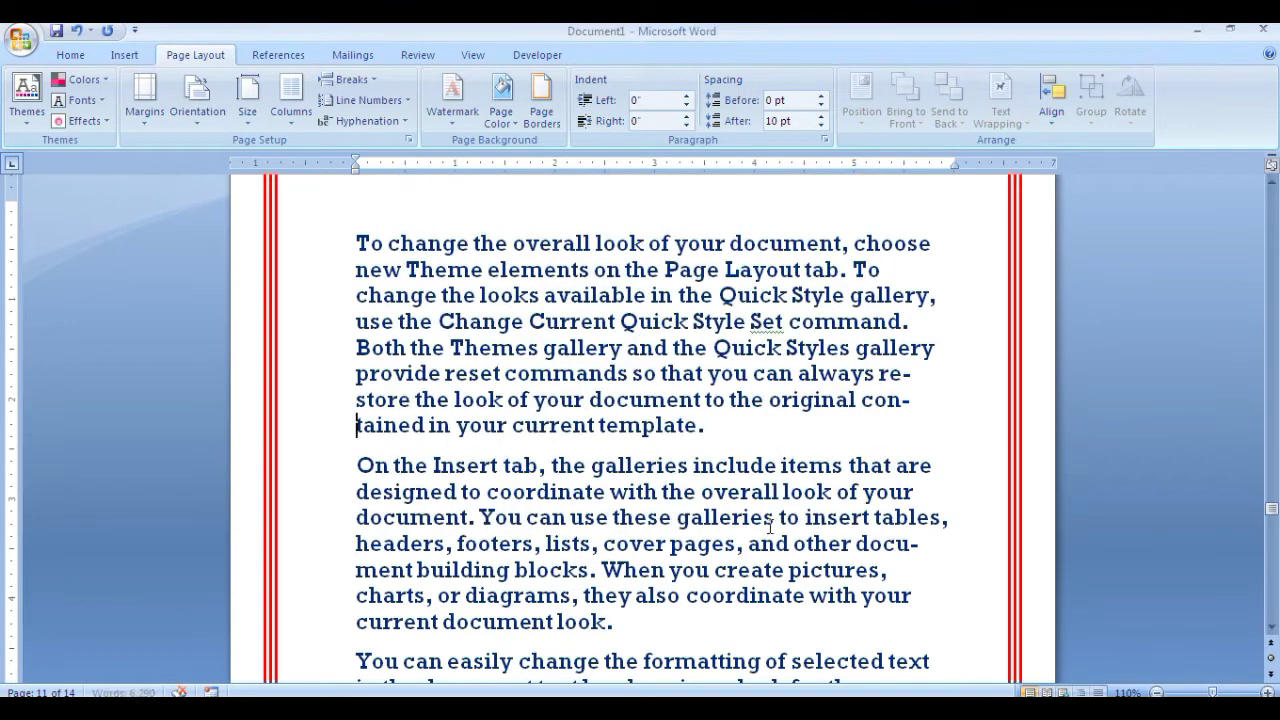
scroll(390, 362, down, 4)
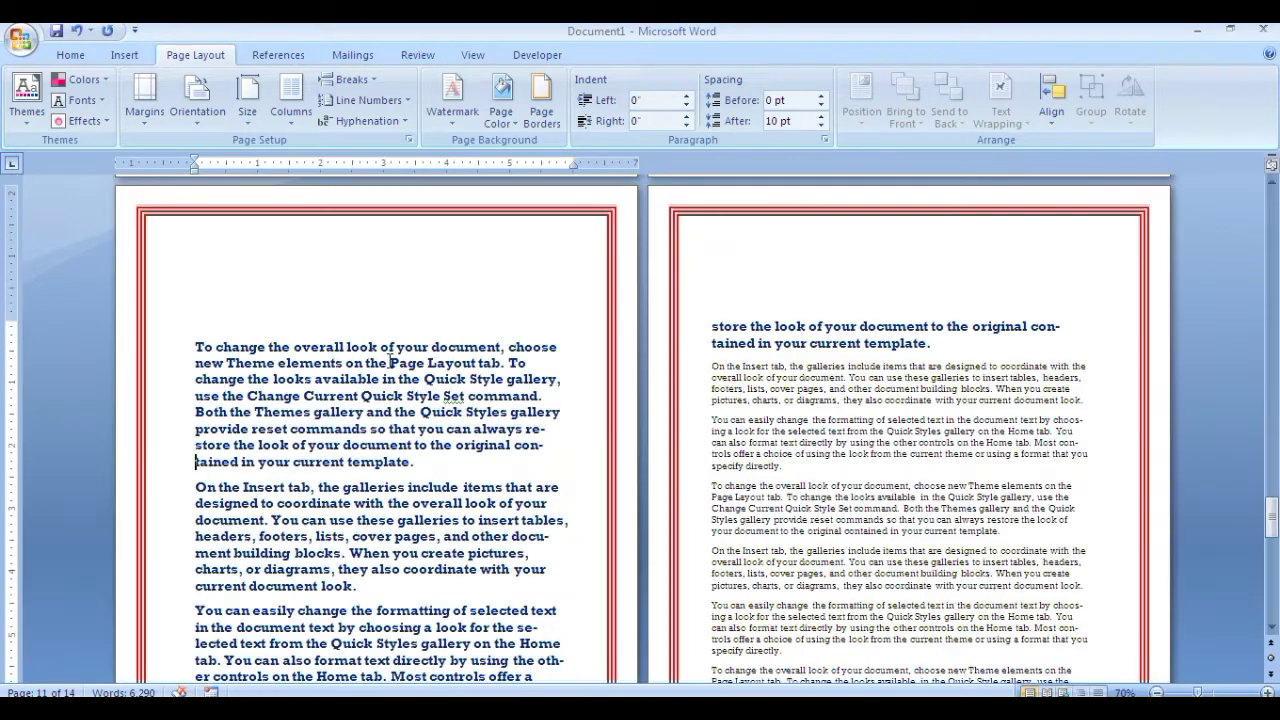
scroll(390, 362, up, 3)
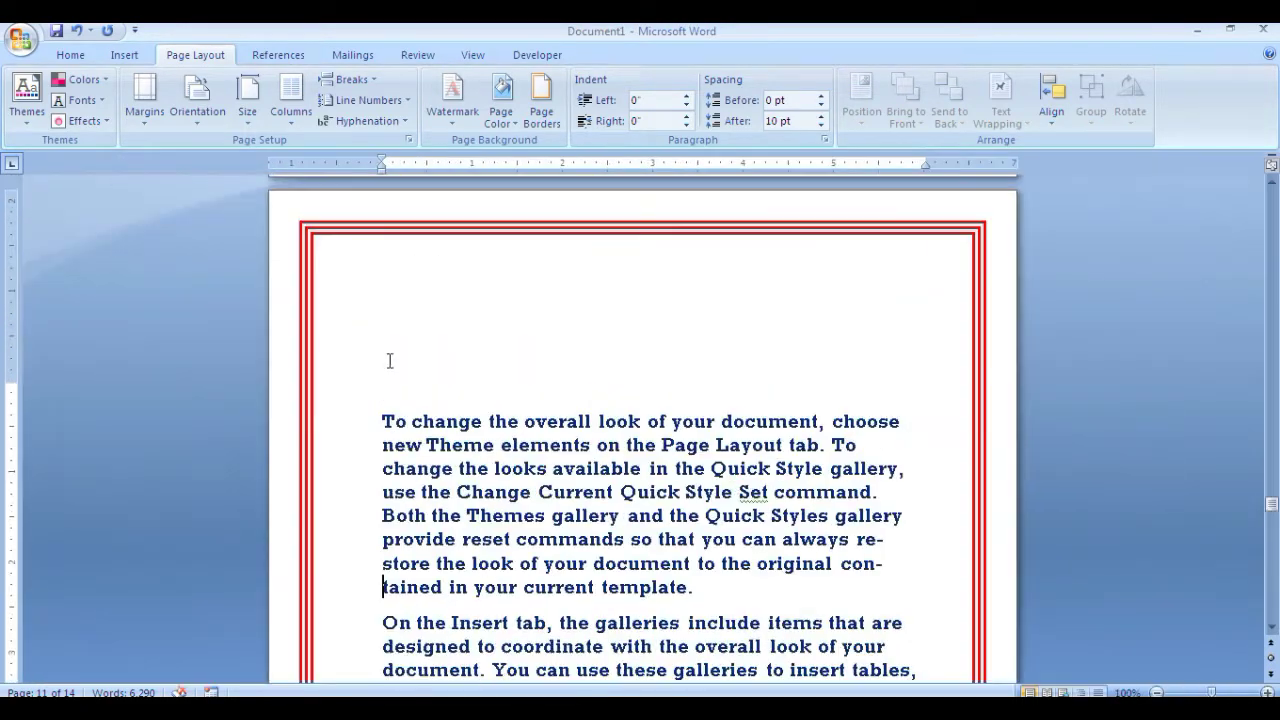
Choose the yellow star art as the page border.
click(540, 100)
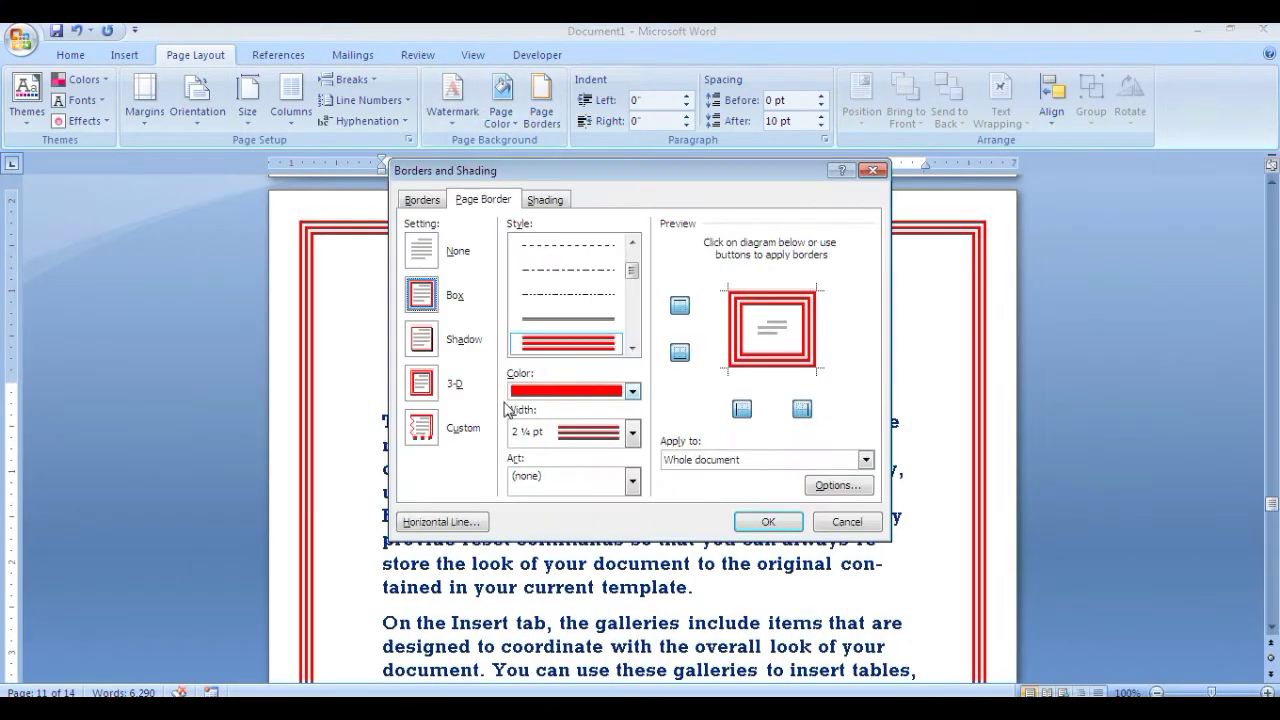
click(633, 482)
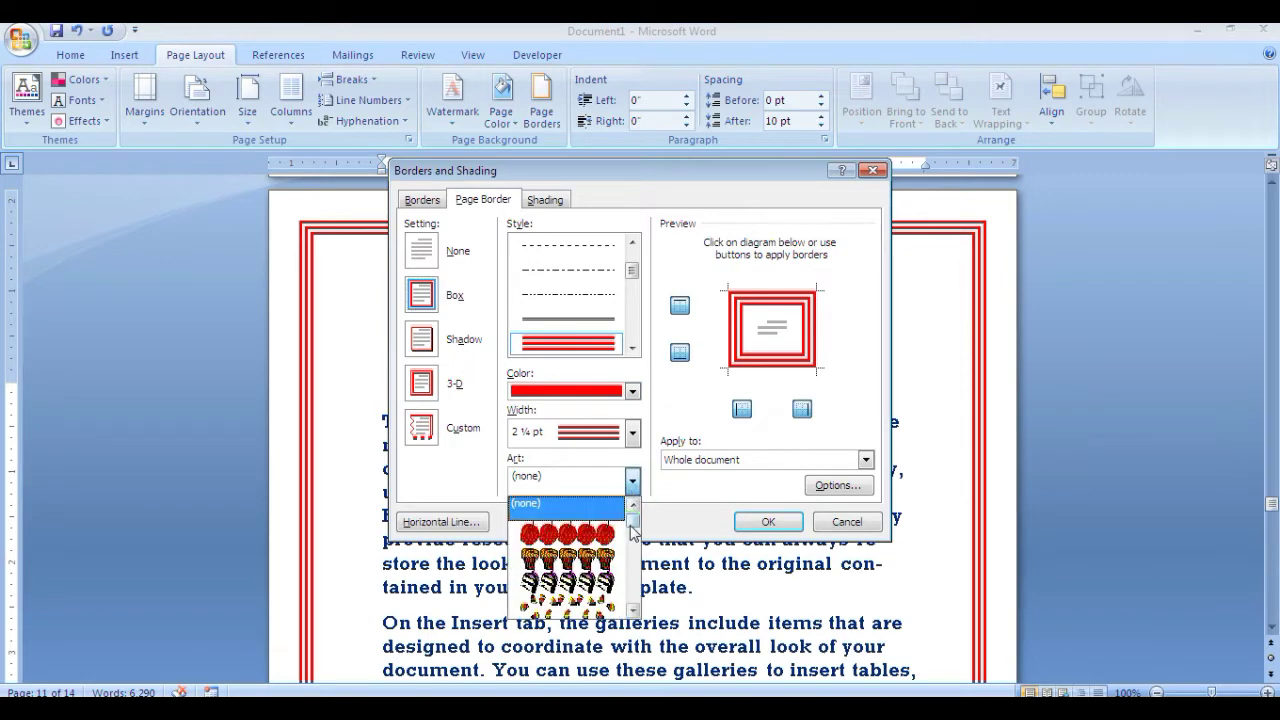
scroll(630, 521, down, 2)
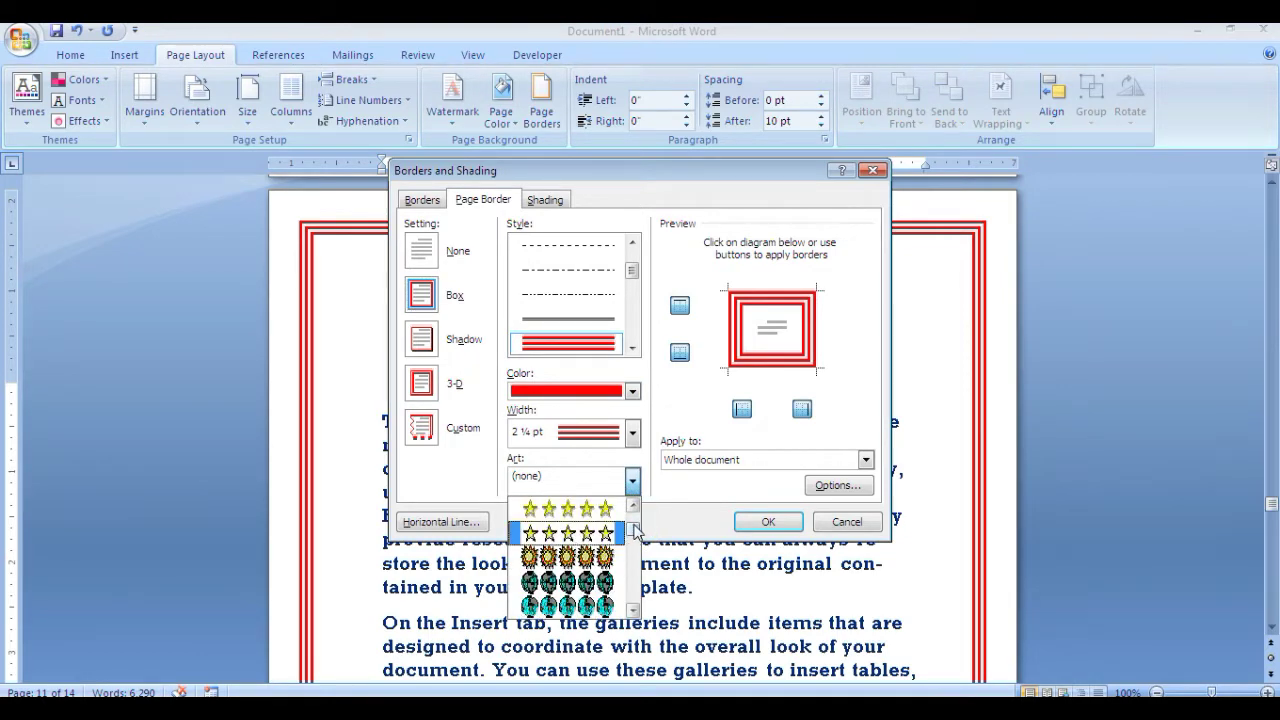
mouse_move(634, 533)
mouse_down()
mouse_move(634, 572)
mouse_move(634, 532)
mouse_up()
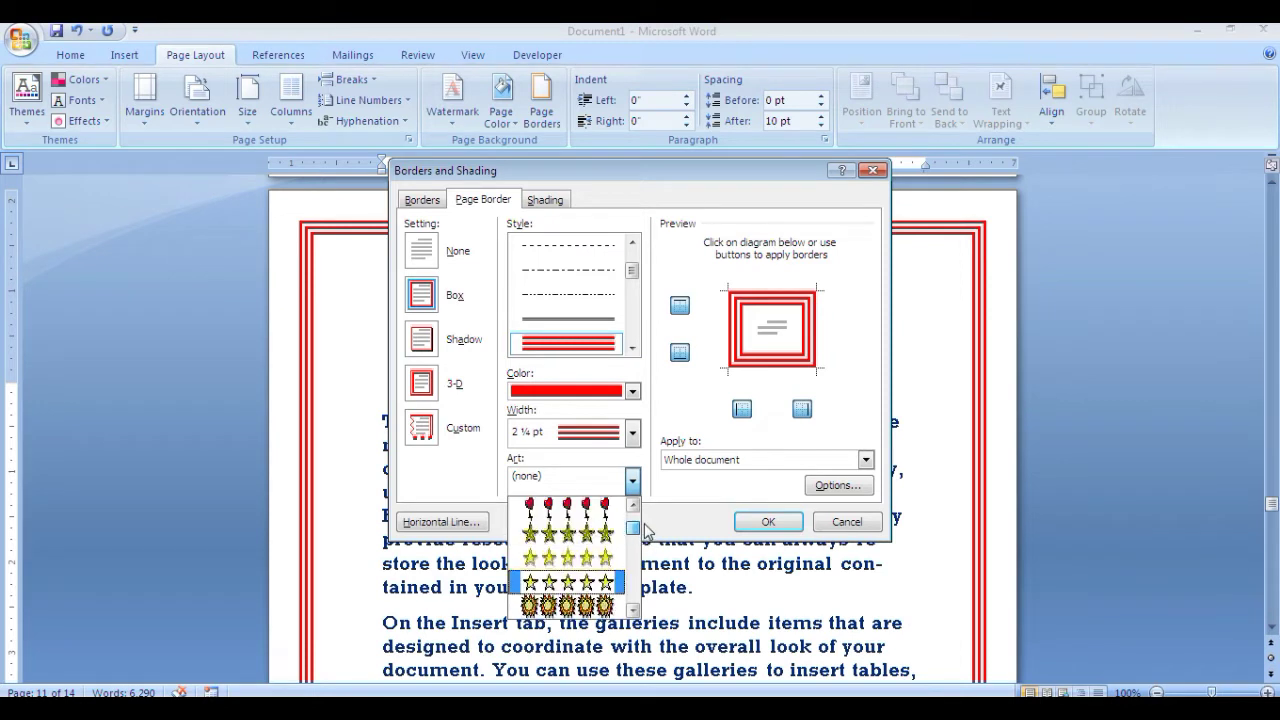
click(595, 537)
Set the star border width to 19 pt and apply it to the whole document.
click(560, 432)
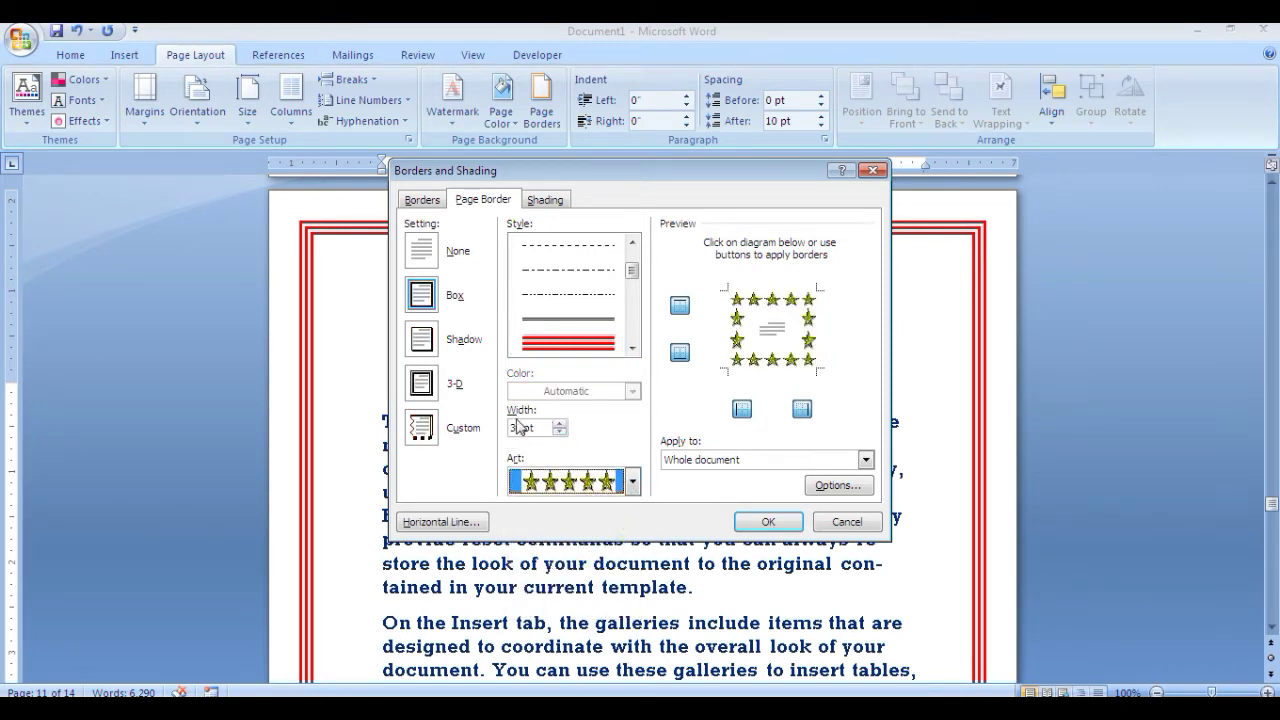
click(560, 432)
click(560, 432)
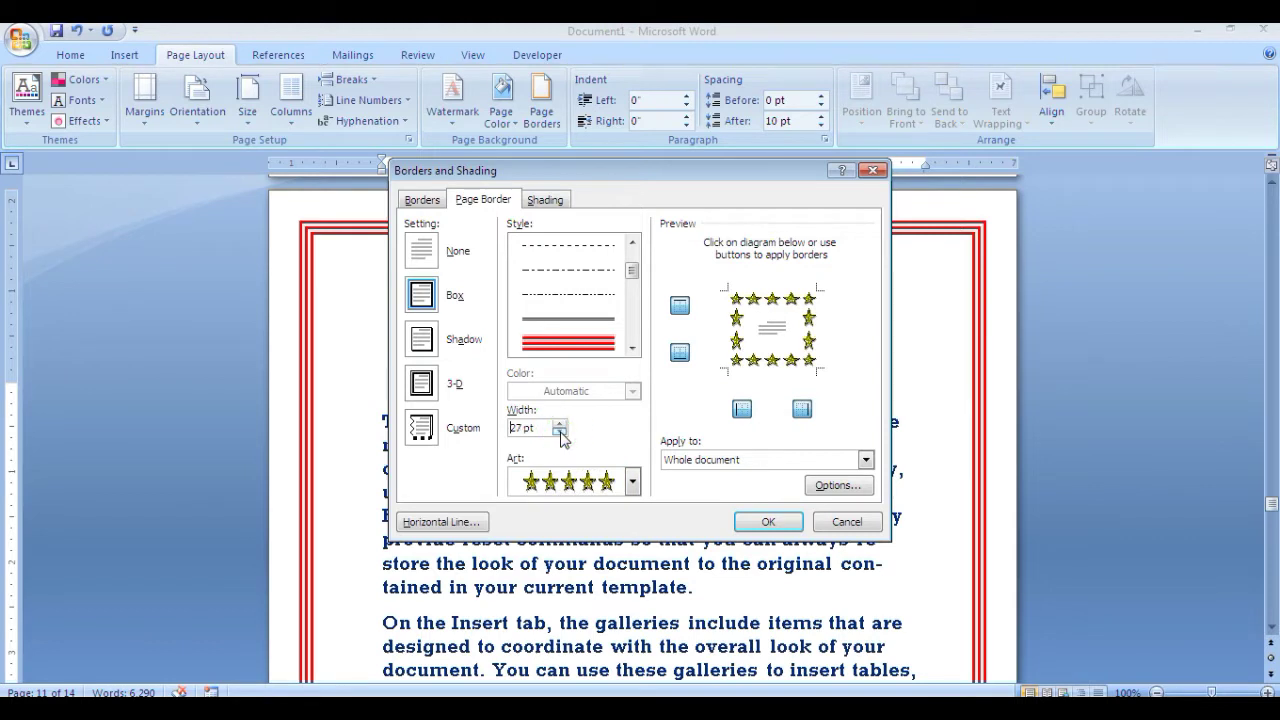
click(560, 432)
click(560, 432)
click(560, 432)
click(560, 432)
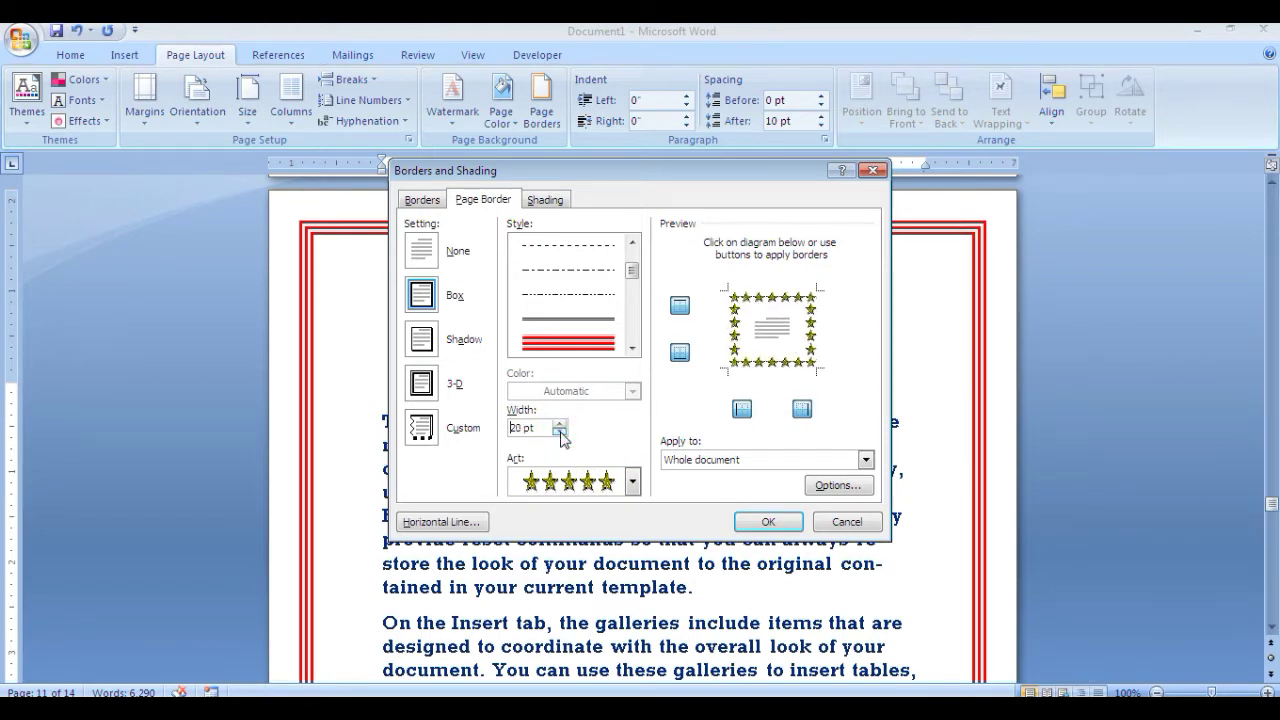
click(560, 432)
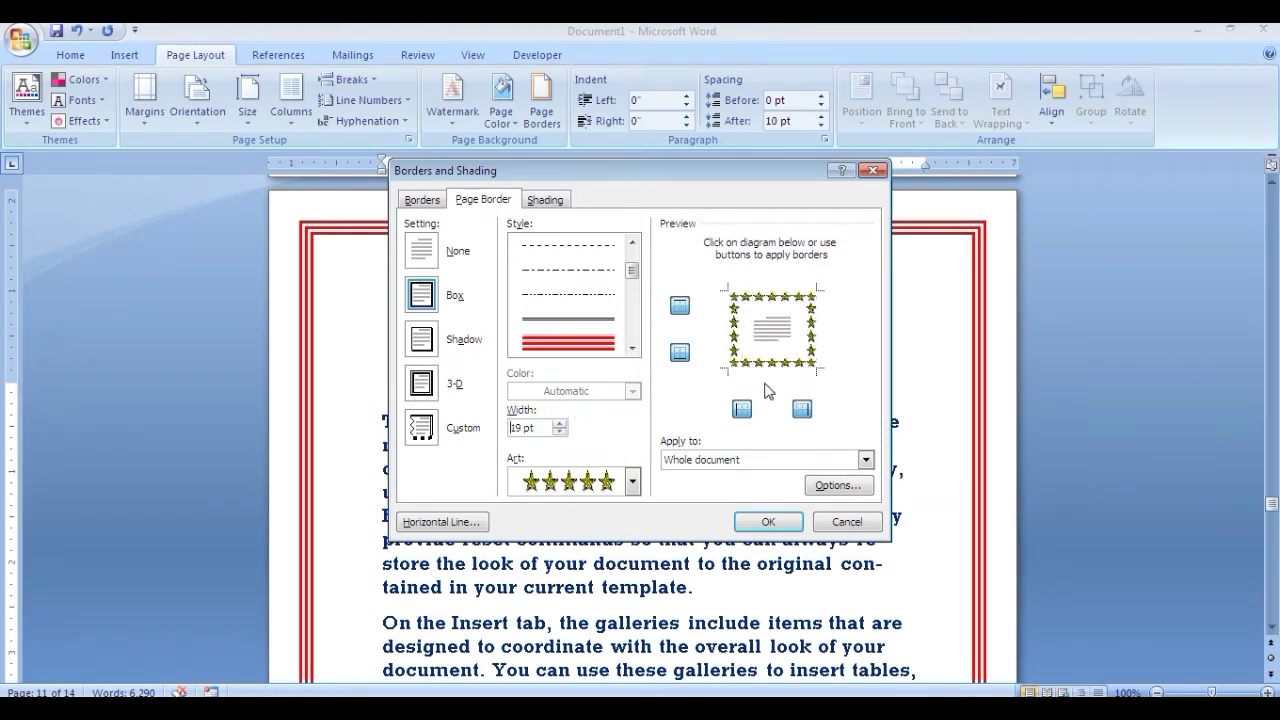
click(559, 423)
click(559, 423)
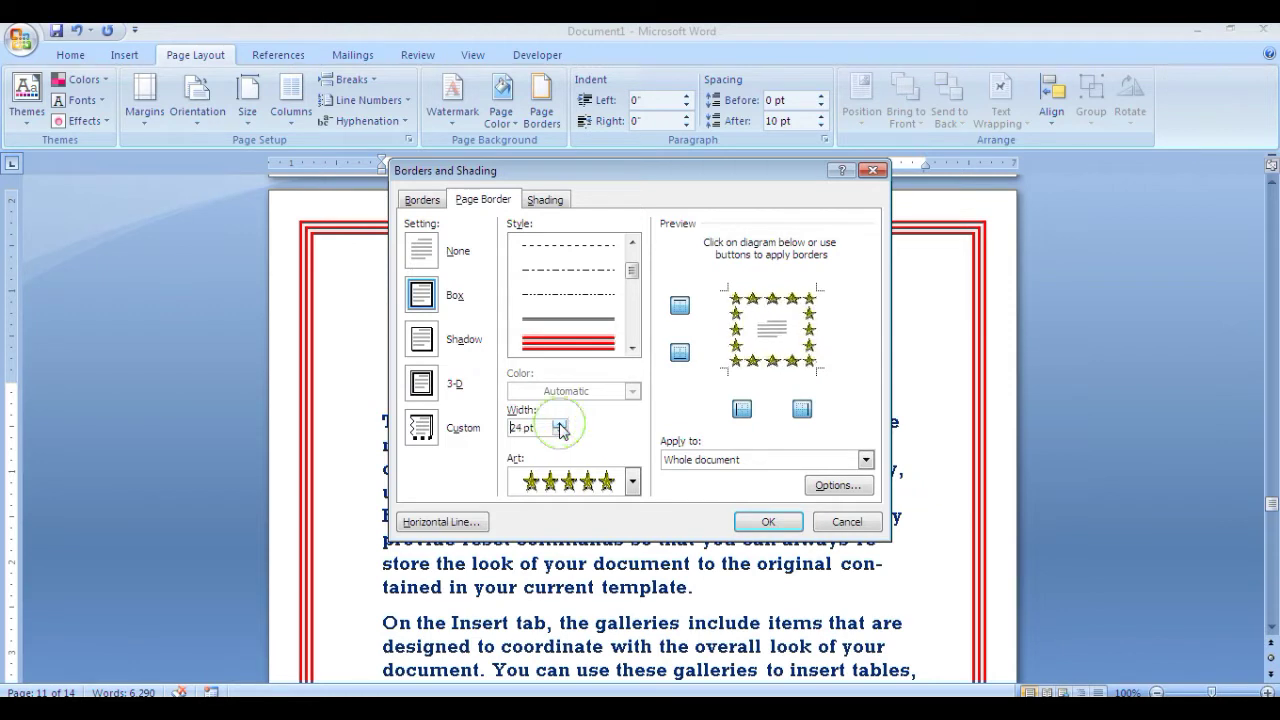
click(559, 423)
click(559, 423)
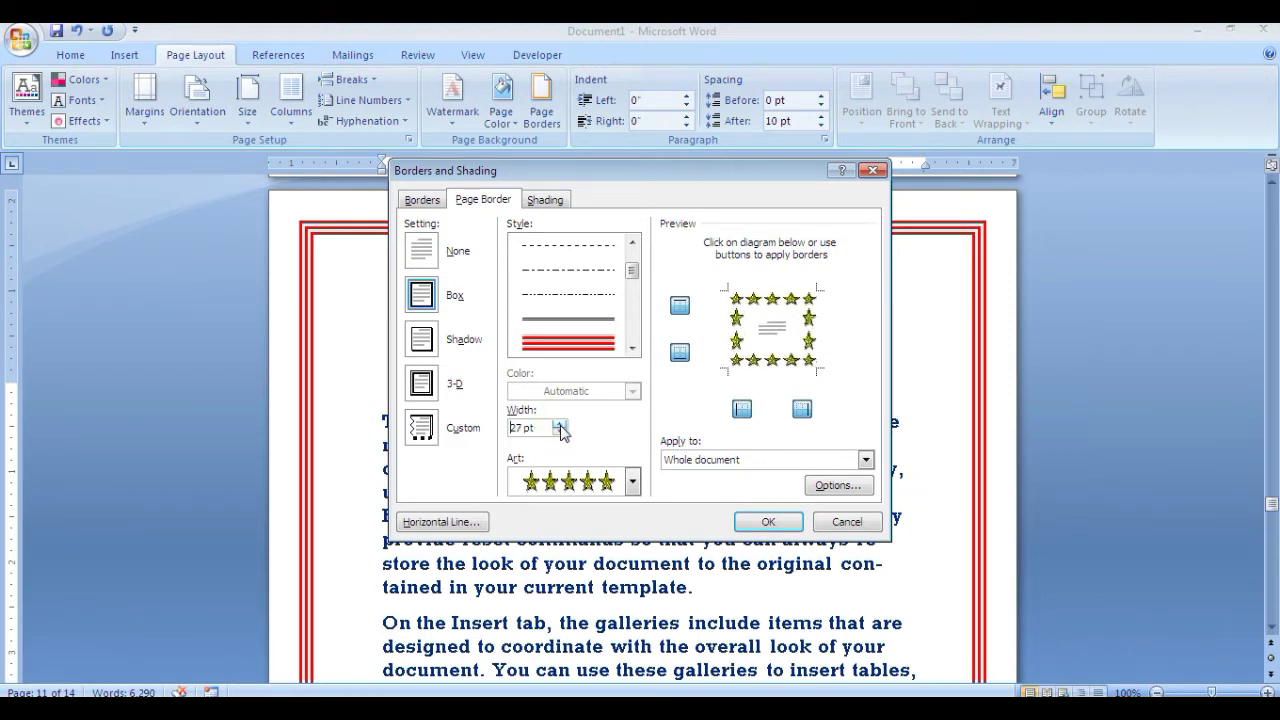
click(560, 432)
click(560, 432)
click(560, 432)
click(560, 432)
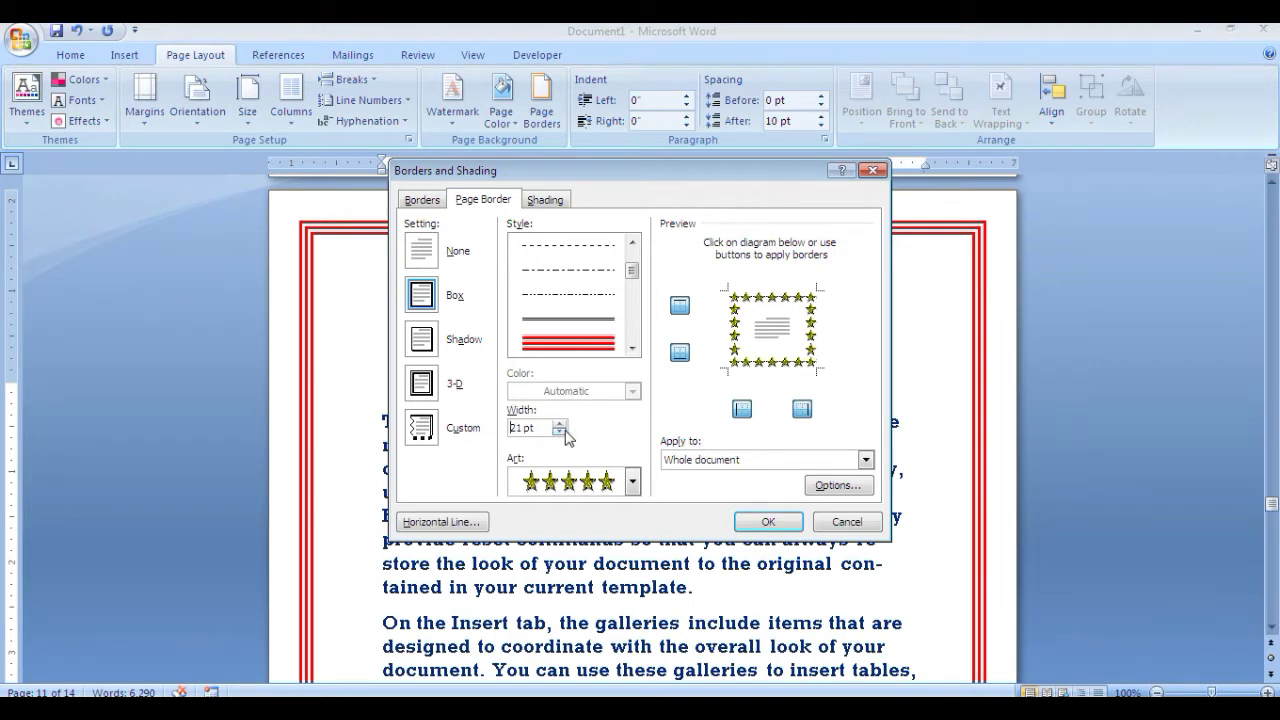
click(560, 432)
click(560, 432)
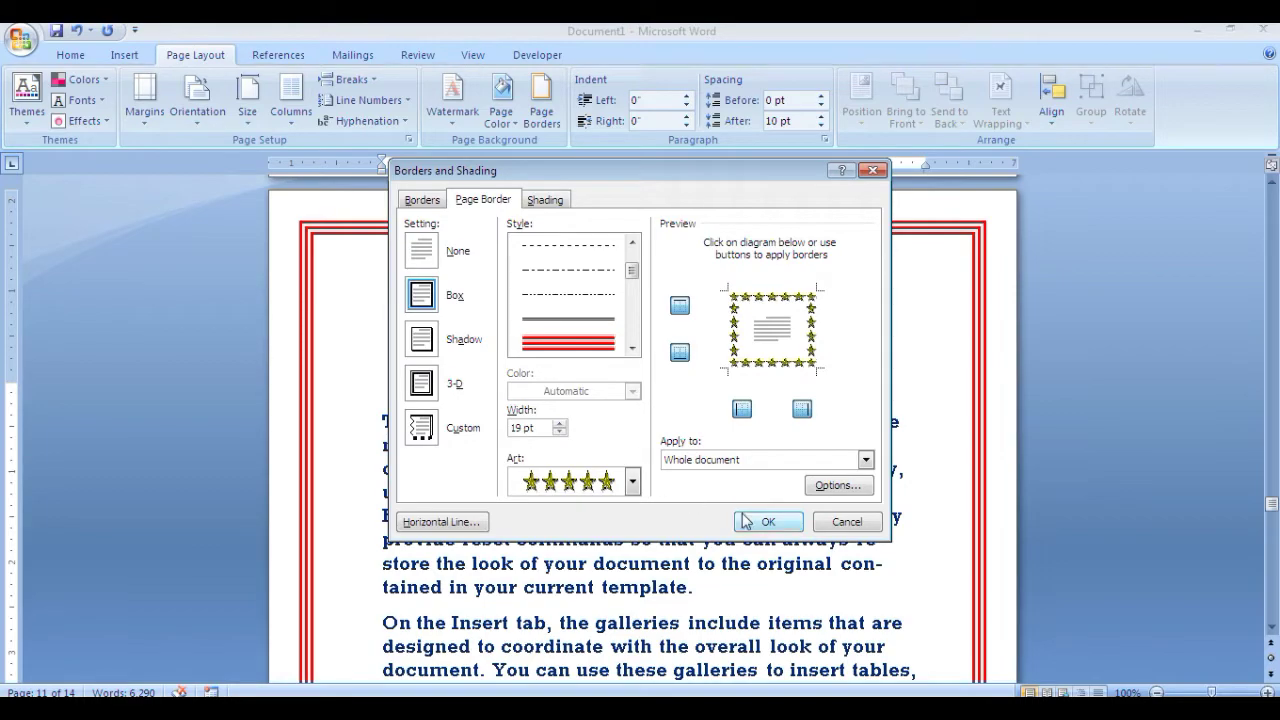
click(766, 523)
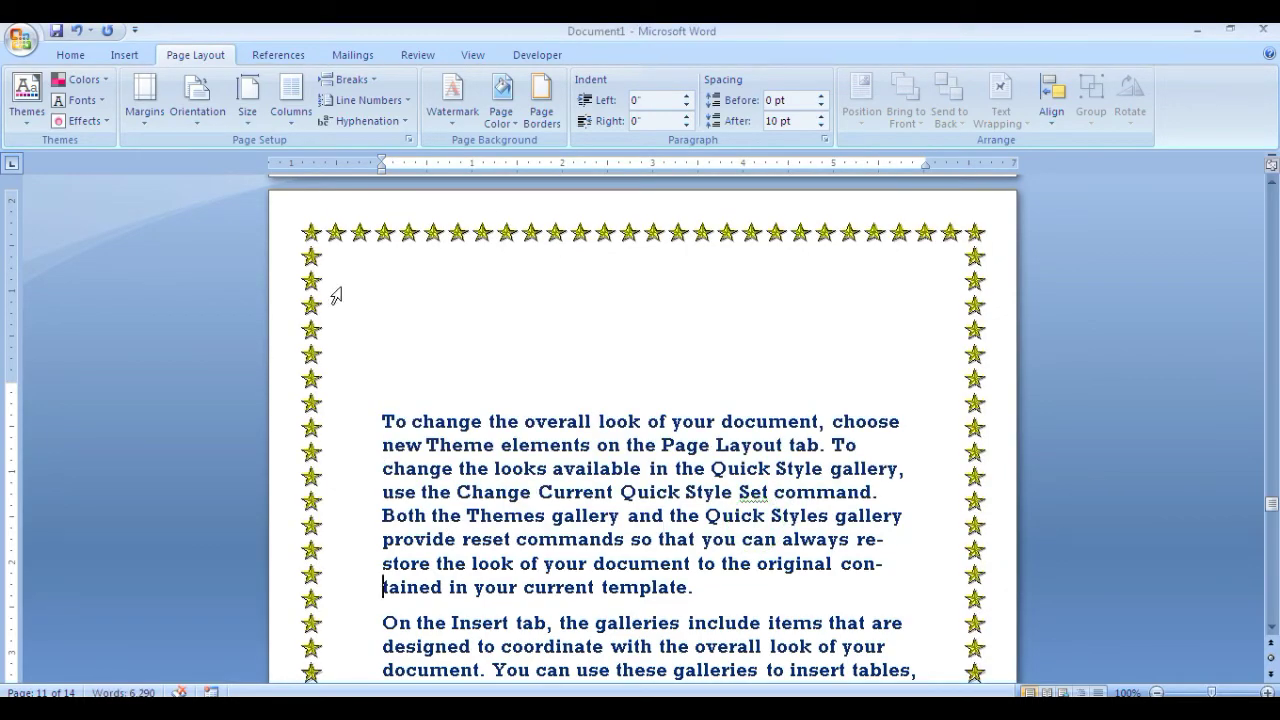
scroll(336, 295, down, 2)
scroll(336, 295, down, 3)
scroll(336, 295, down, 3)
scroll(343, 287, up, 3)
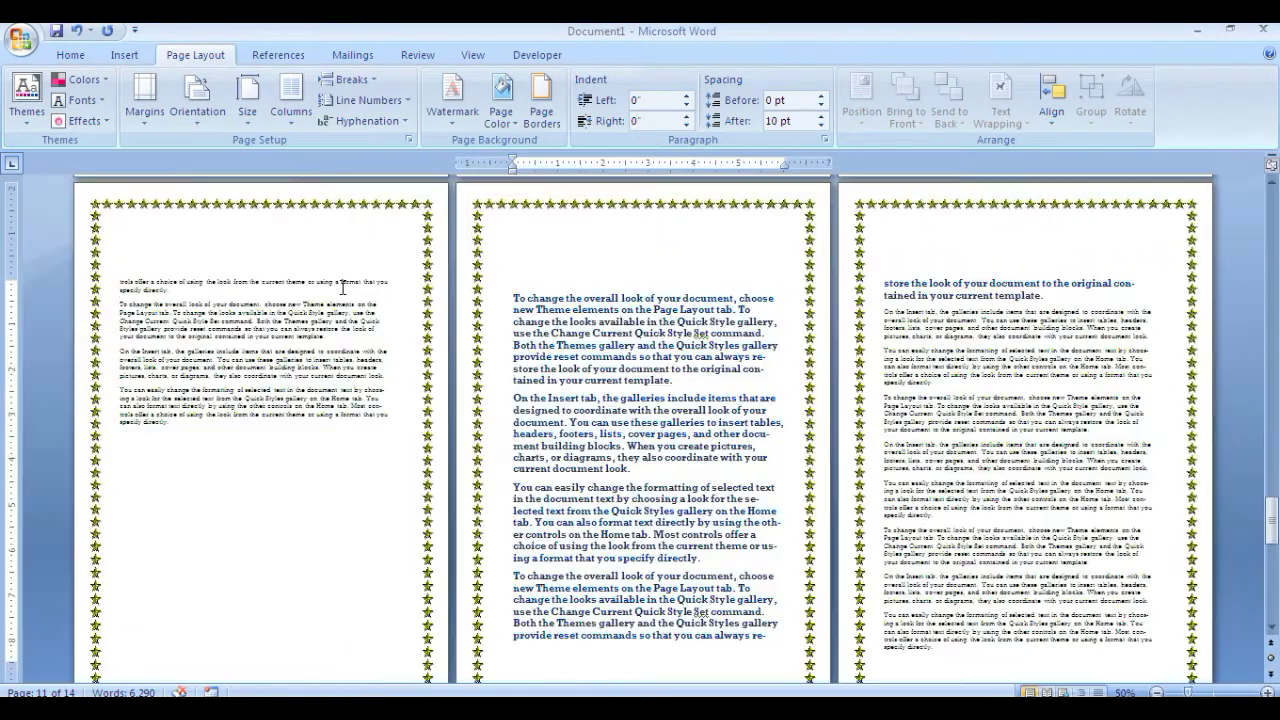
scroll(343, 287, up, 5)
scroll(336, 295, up, 3)
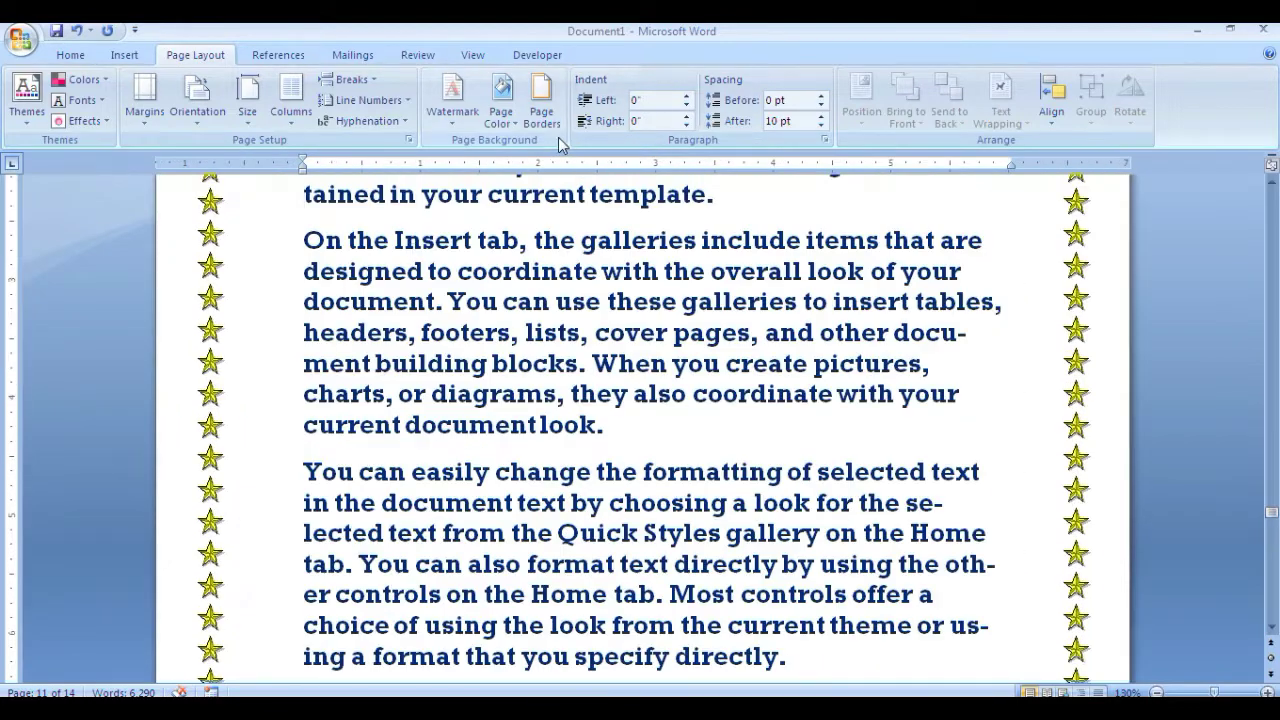
click(541, 100)
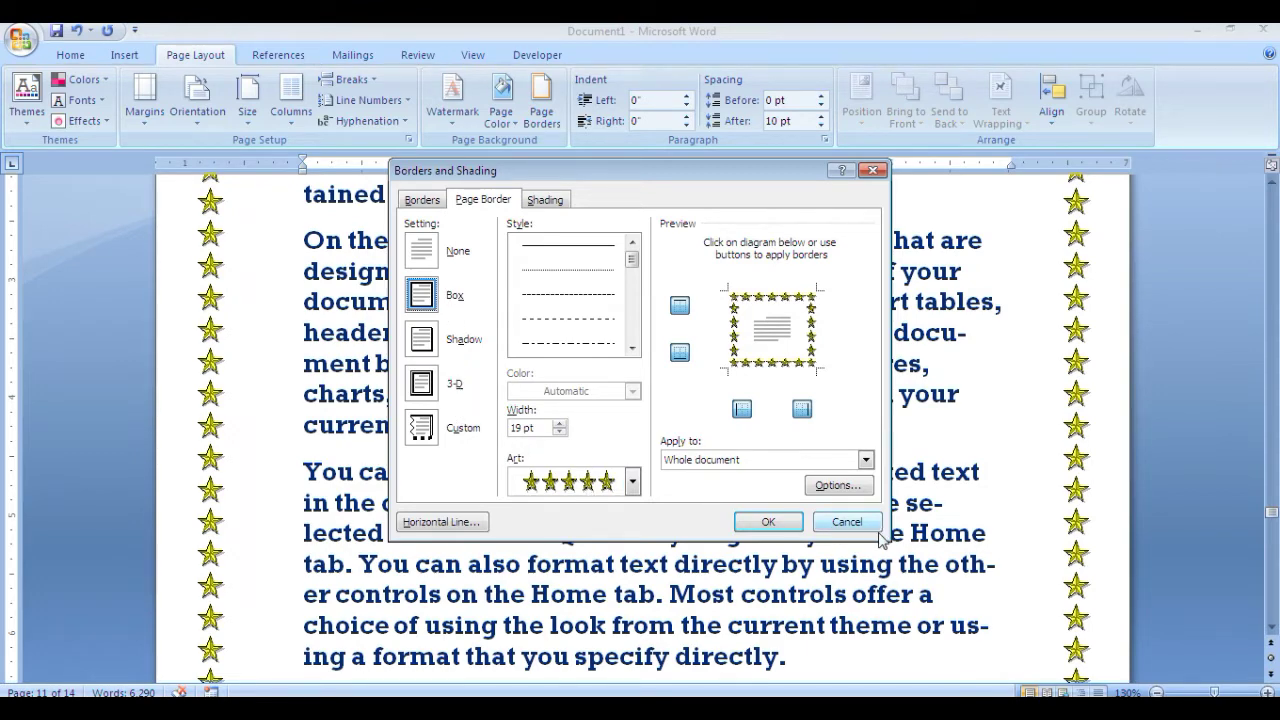
click(770, 522)
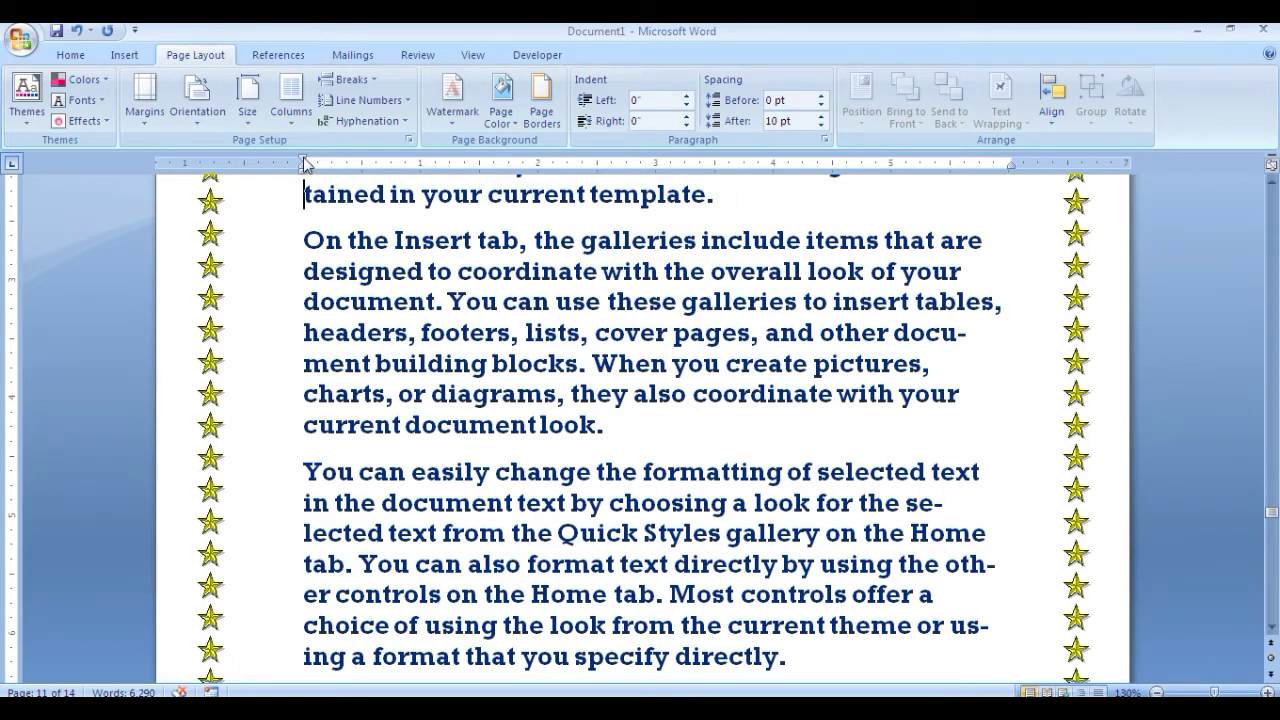
drag(306, 165, 302, 164)
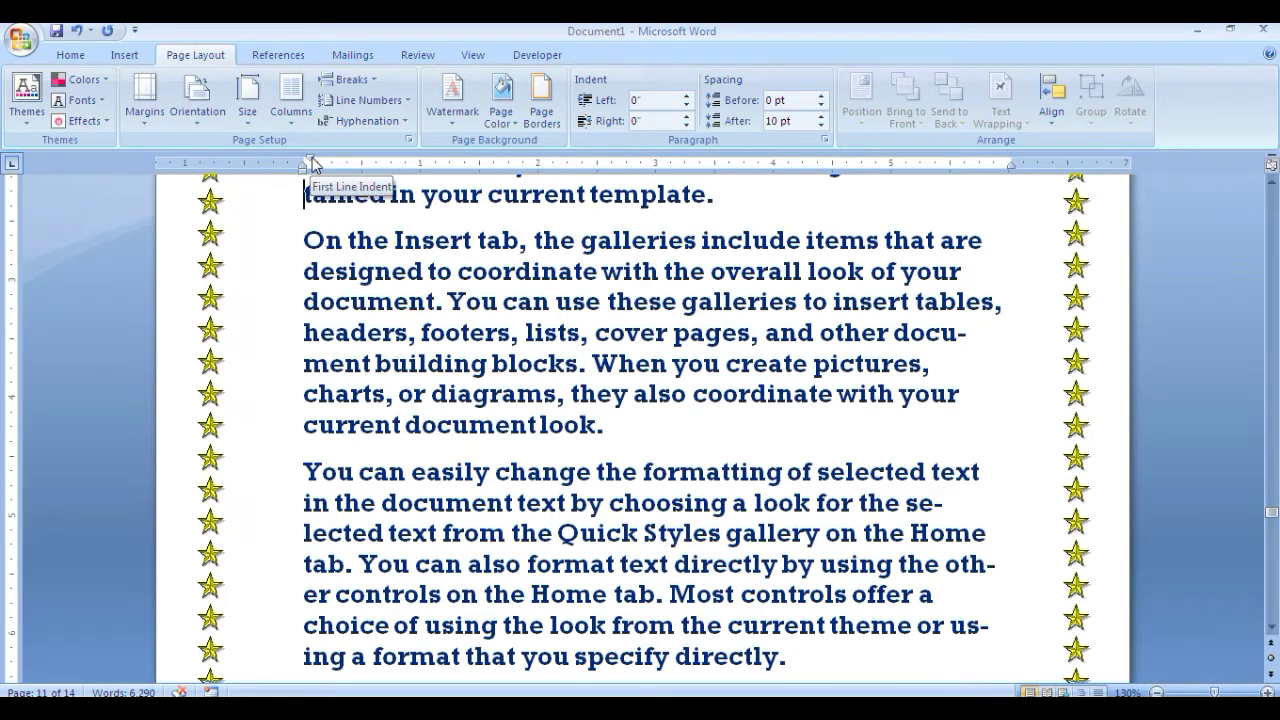
drag(311, 164, 309, 164)
mouse_move(309, 240)
mouse_down()
mouse_move(514, 331)
mouse_move(590, 393)
mouse_up()
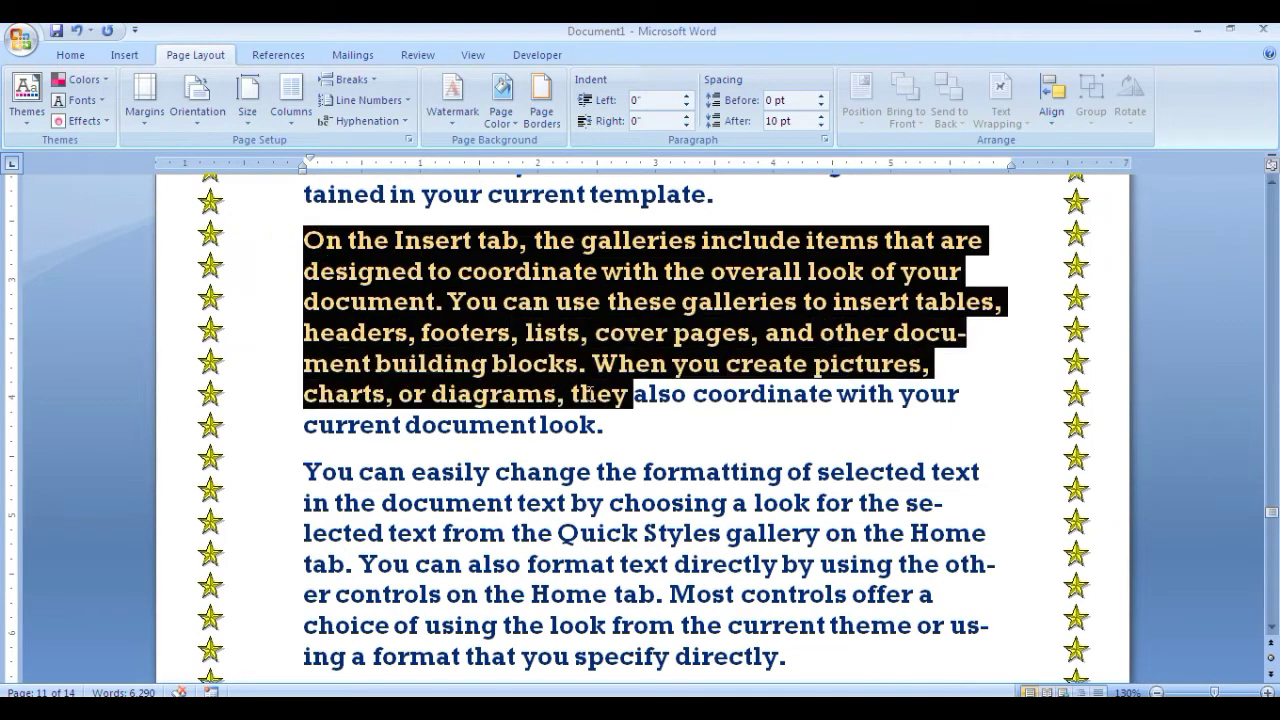
drag(304, 166, 305, 170)
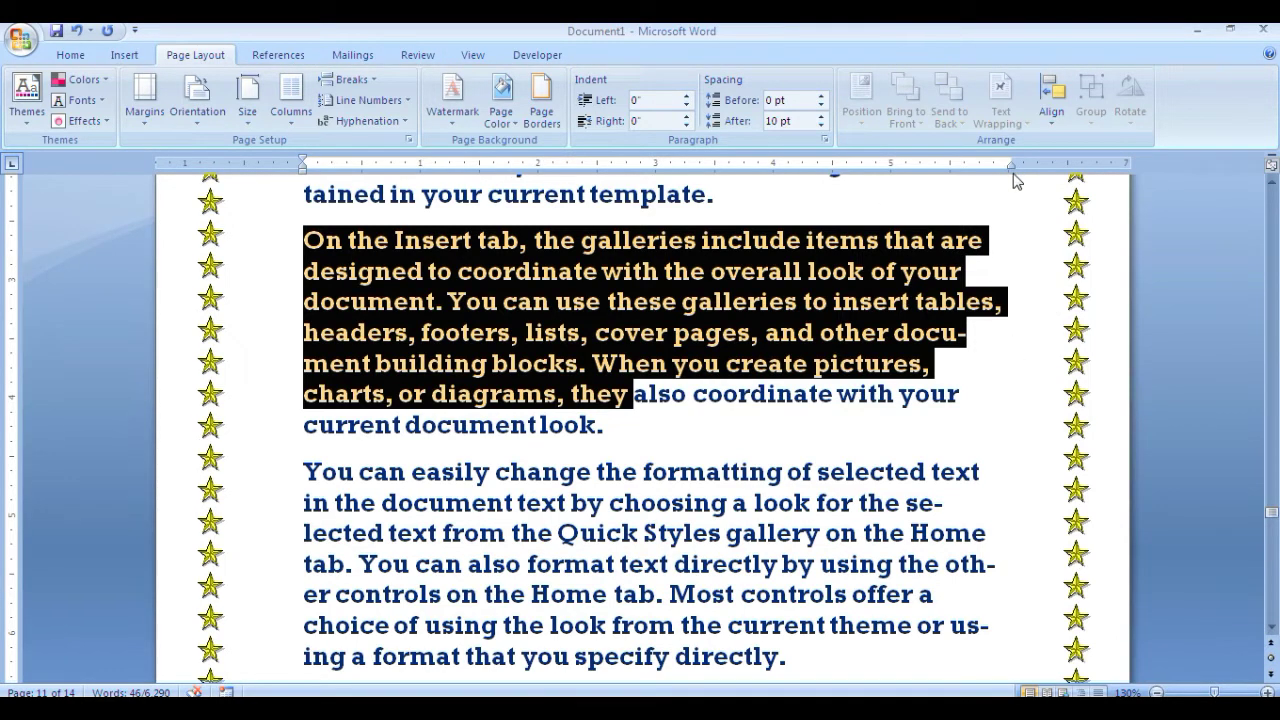
Indent the On the Insert tab paragraph 0.3" from the left and 0.4" from the right.
click(284, 300)
click(300, 240)
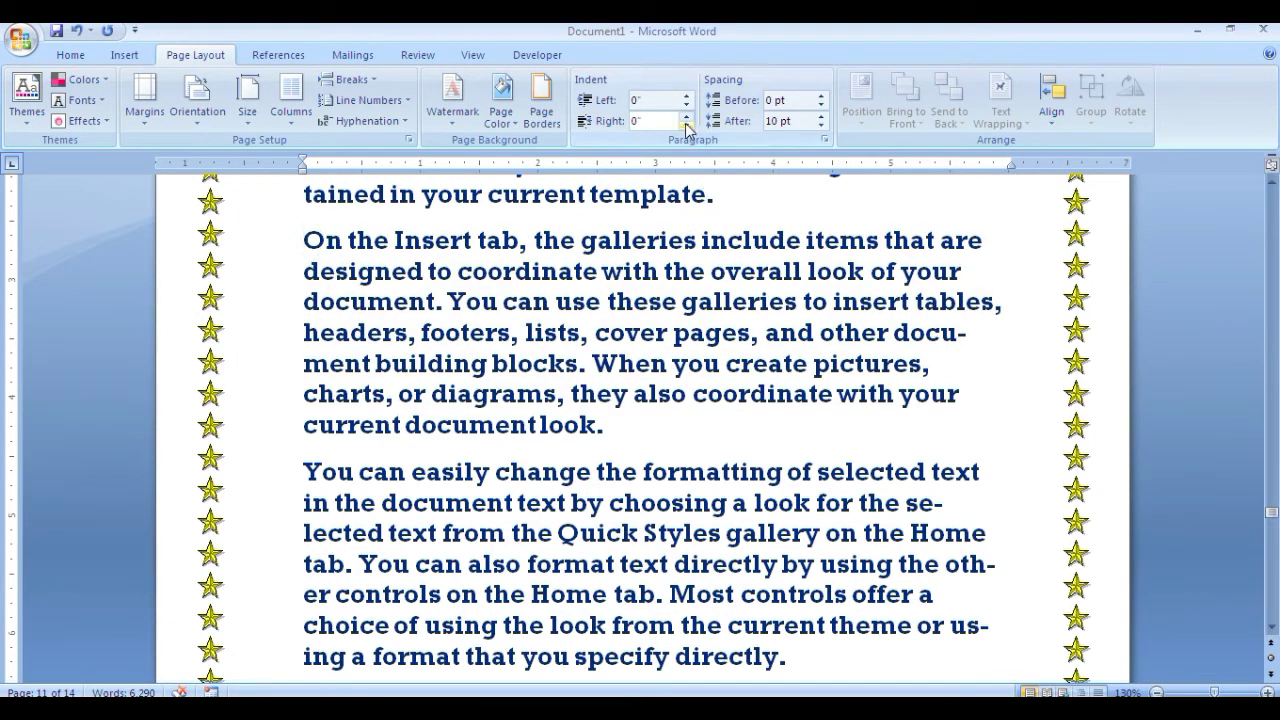
click(687, 100)
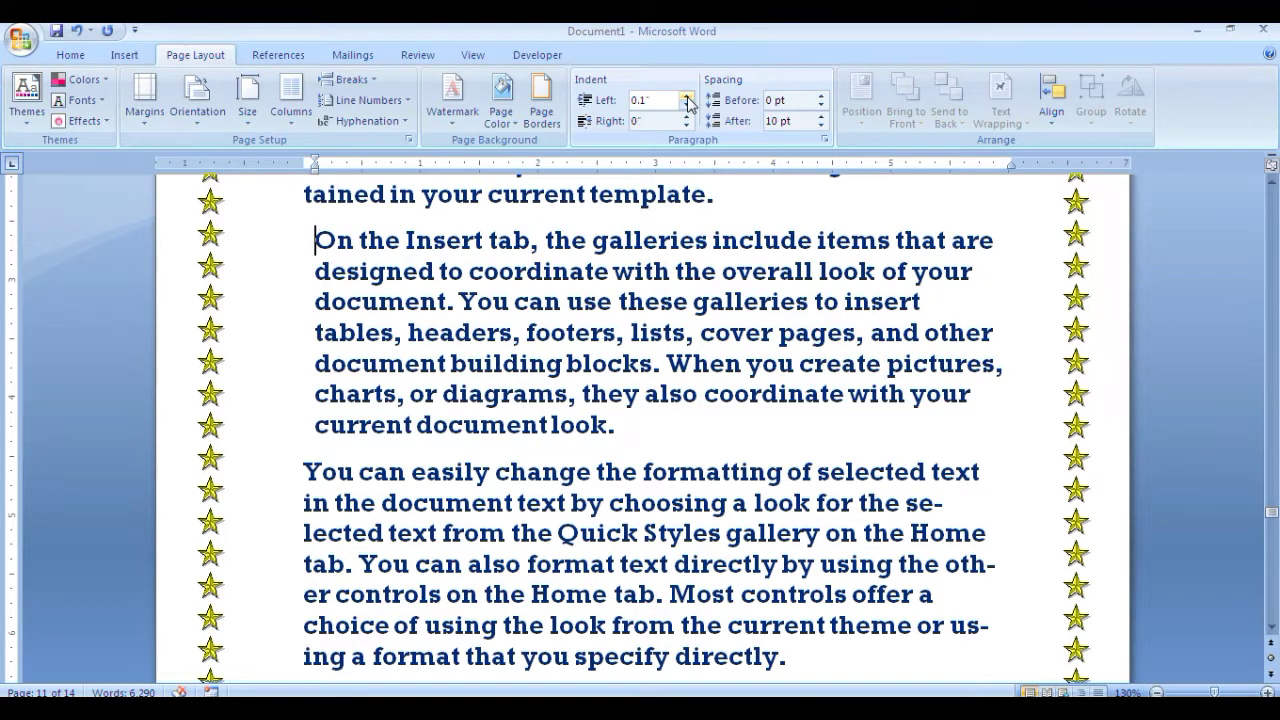
click(687, 100)
click(687, 100)
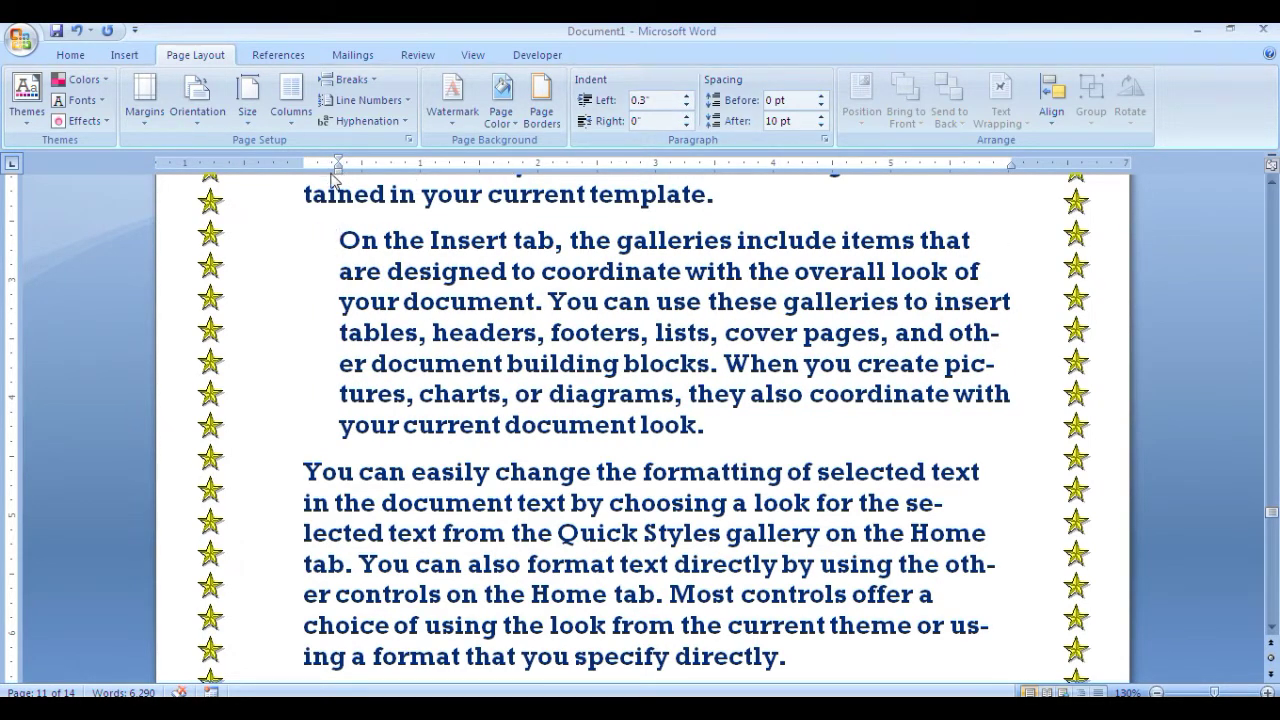
click(687, 117)
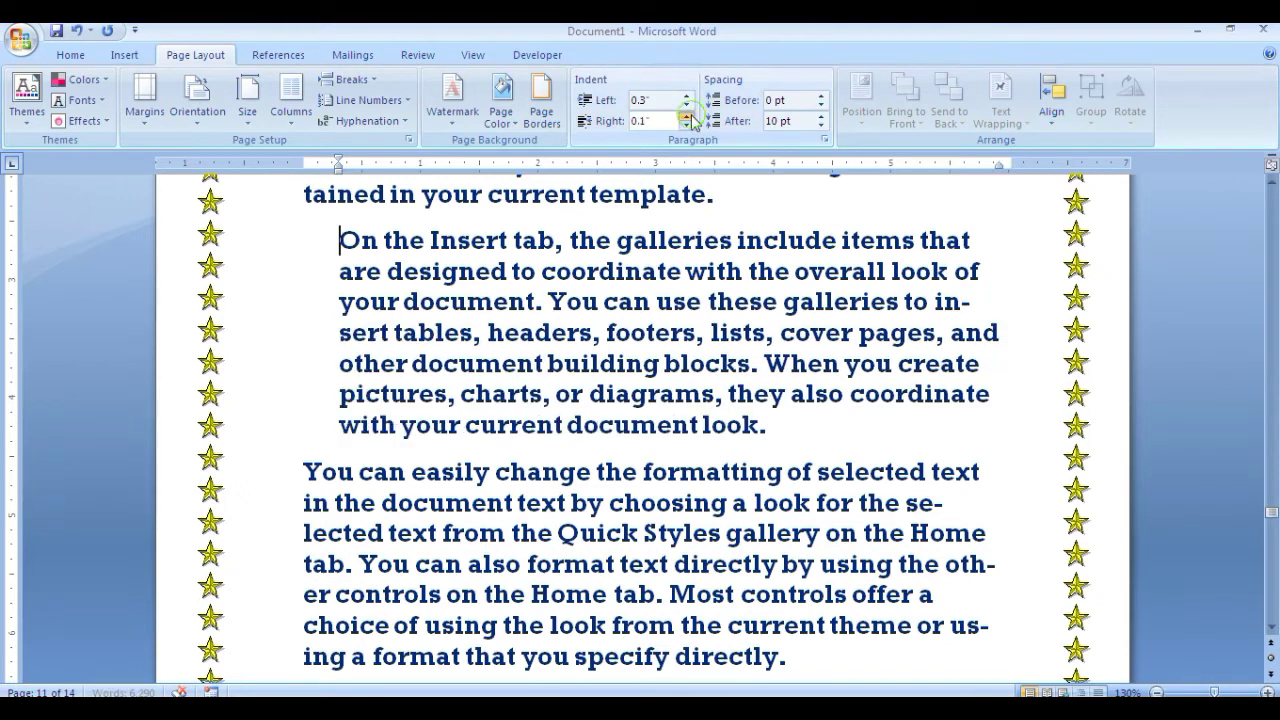
click(687, 117)
click(687, 117)
click(687, 117)
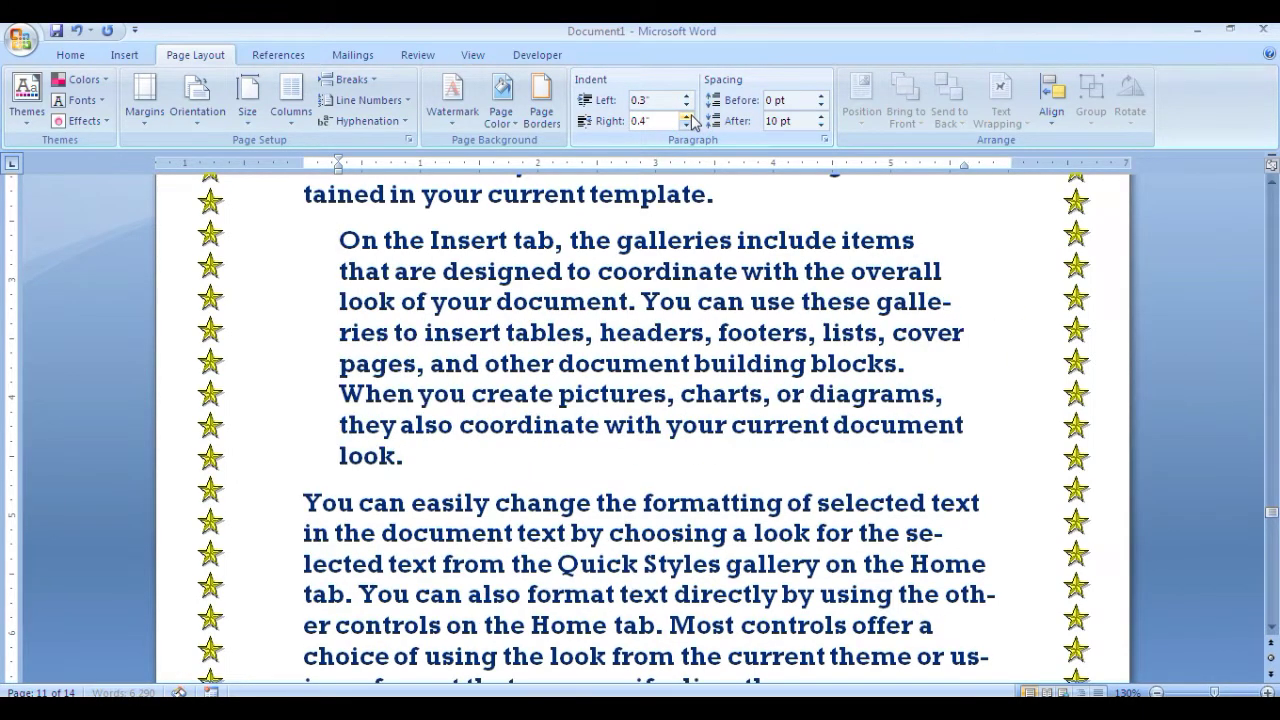
Give the paragraph 24 pt spacing before and 54 pt spacing after.
click(821, 97)
click(821, 97)
click(821, 97)
click(821, 97)
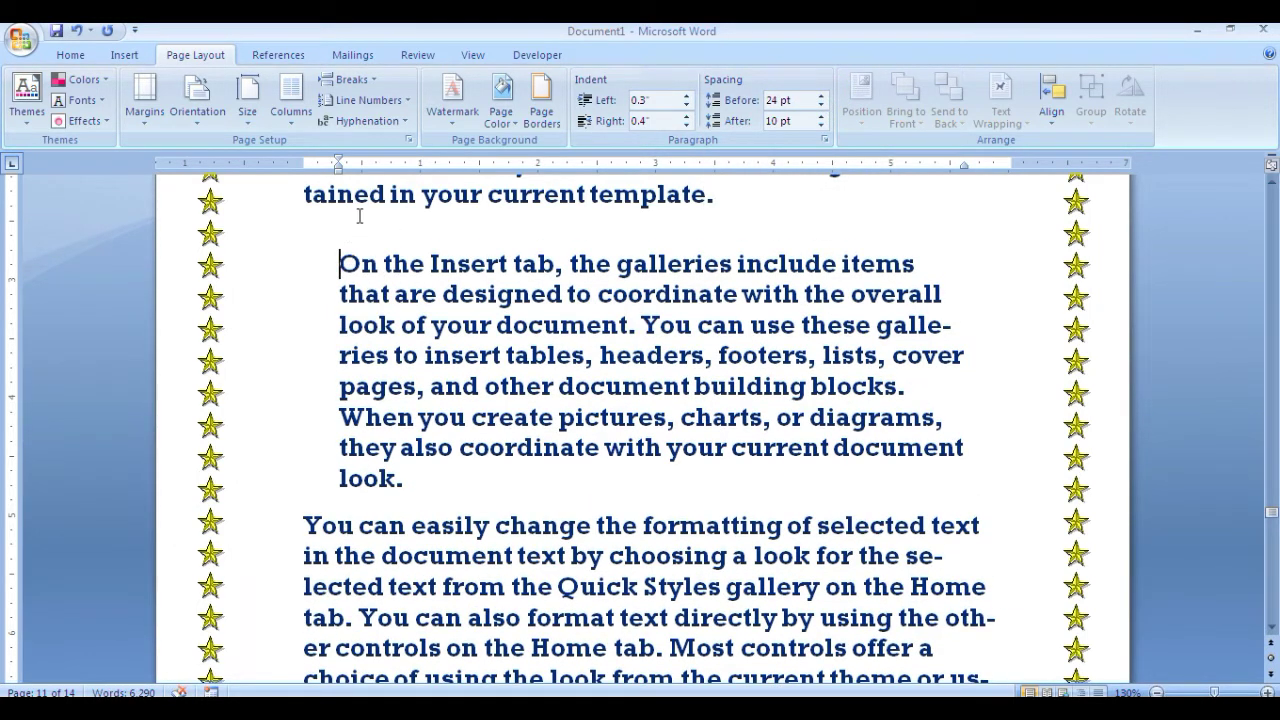
click(821, 117)
click(821, 117)
click(821, 117)
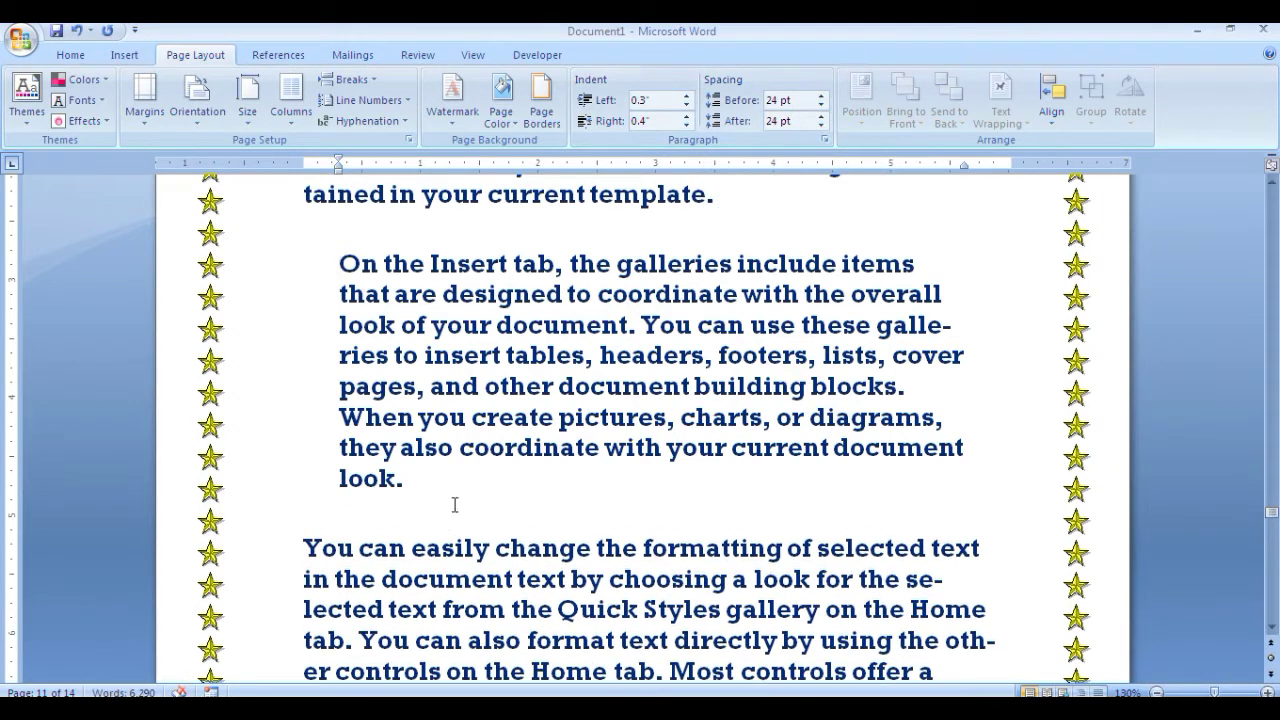
click(821, 116)
click(821, 116)
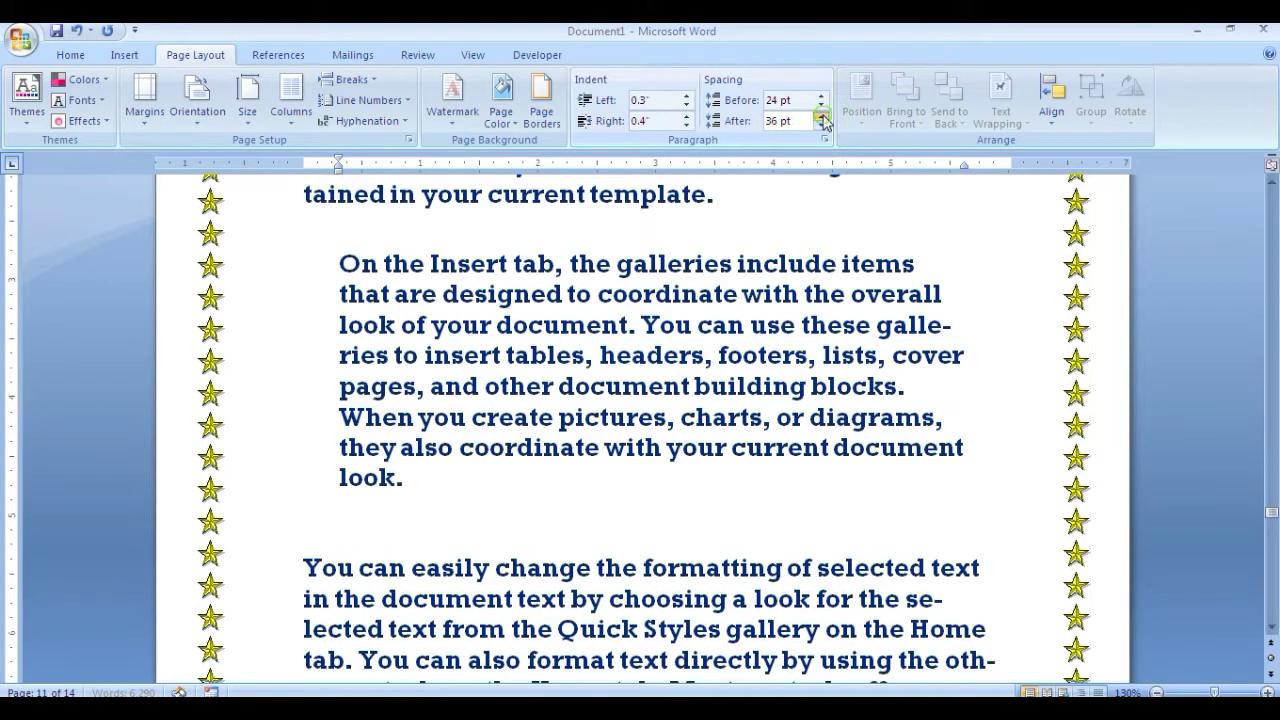
click(821, 116)
click(821, 116)
click(821, 116)
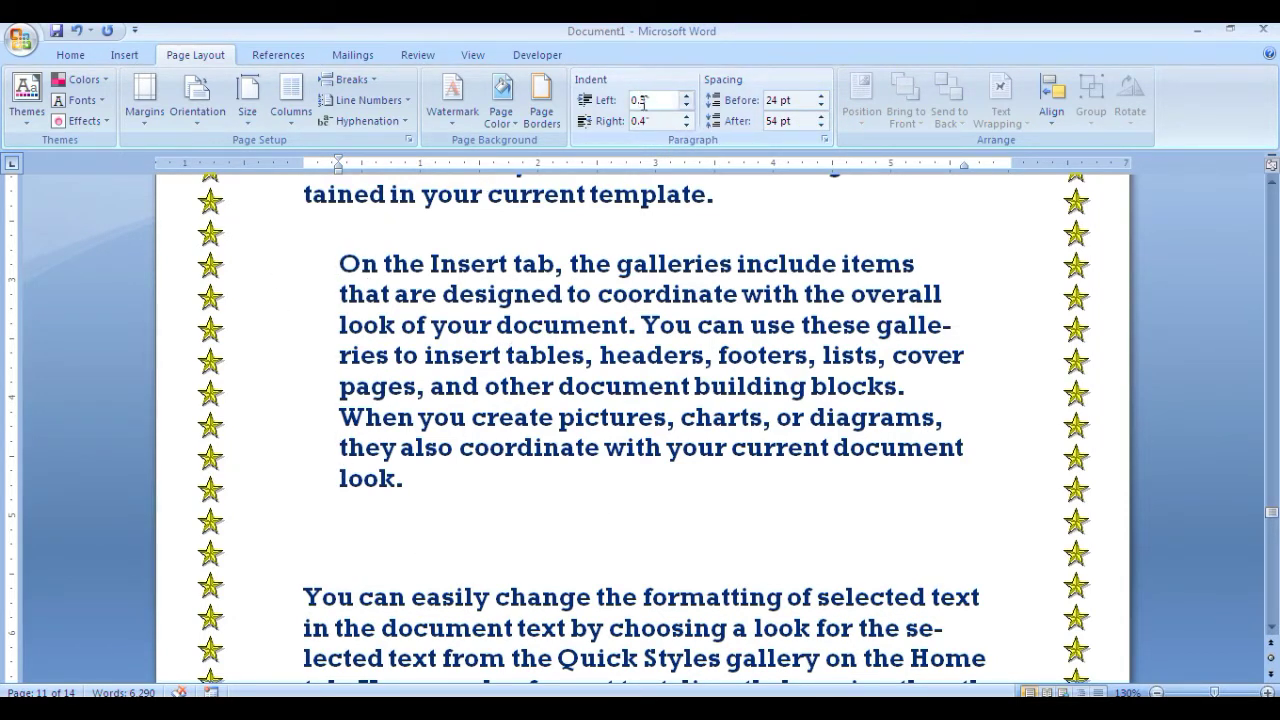
key(Return)
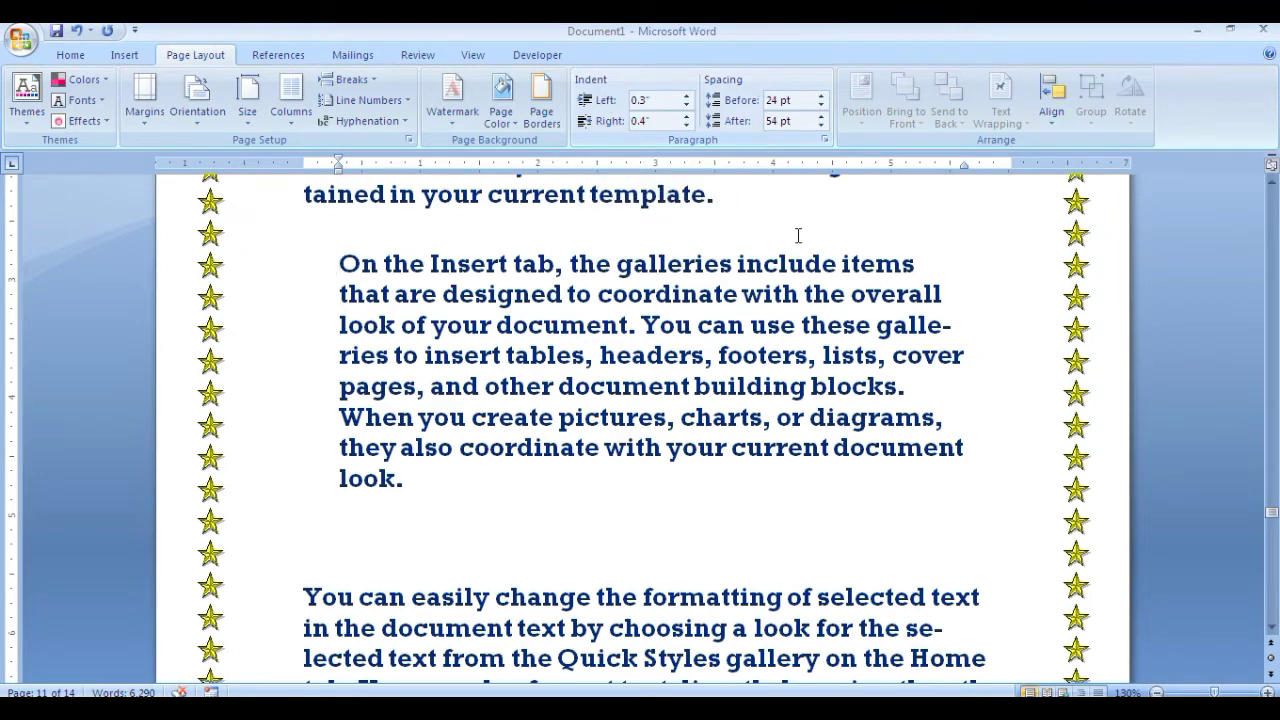
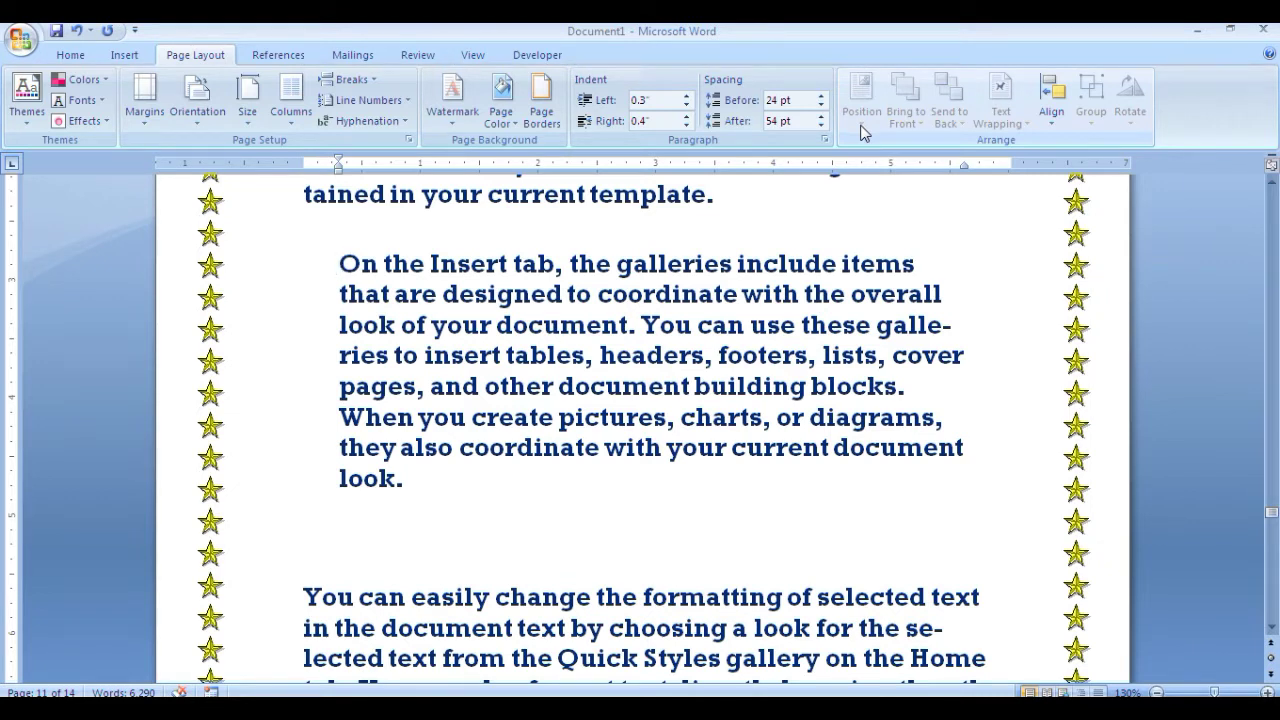
Search the Clip Art pane for 'CAR' to list three car pictures.
click(116, 59)
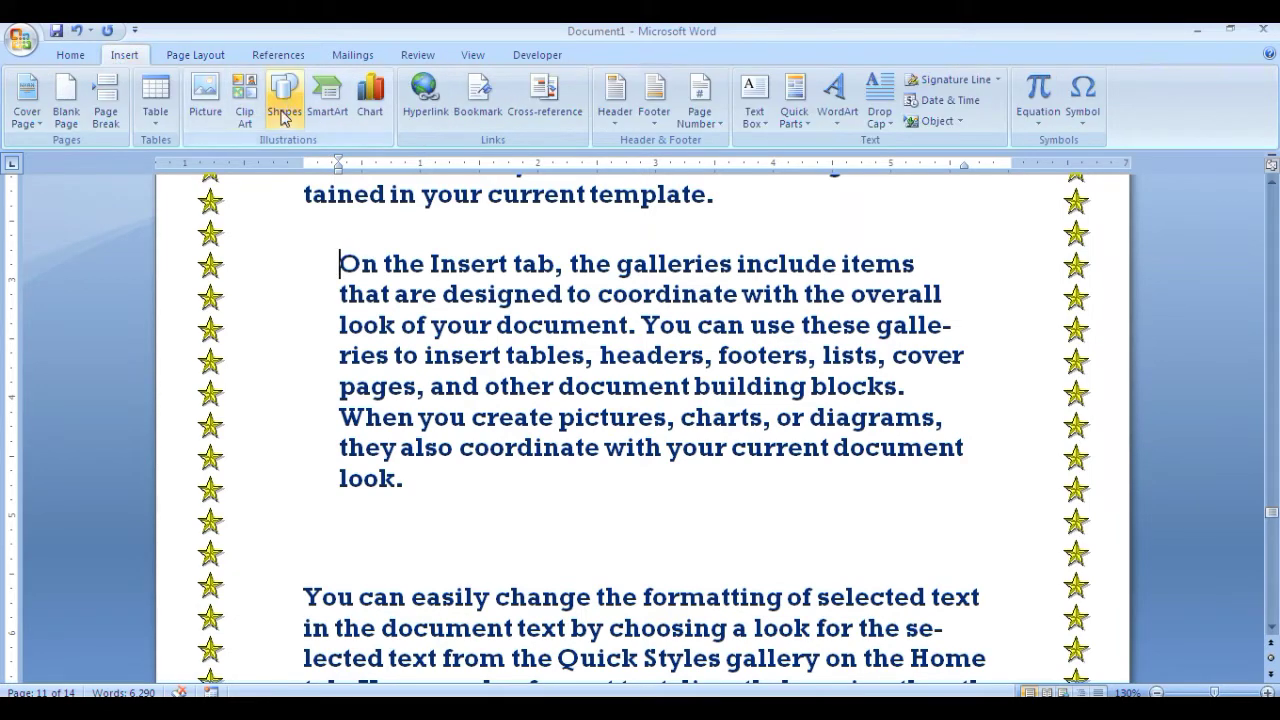
click(247, 111)
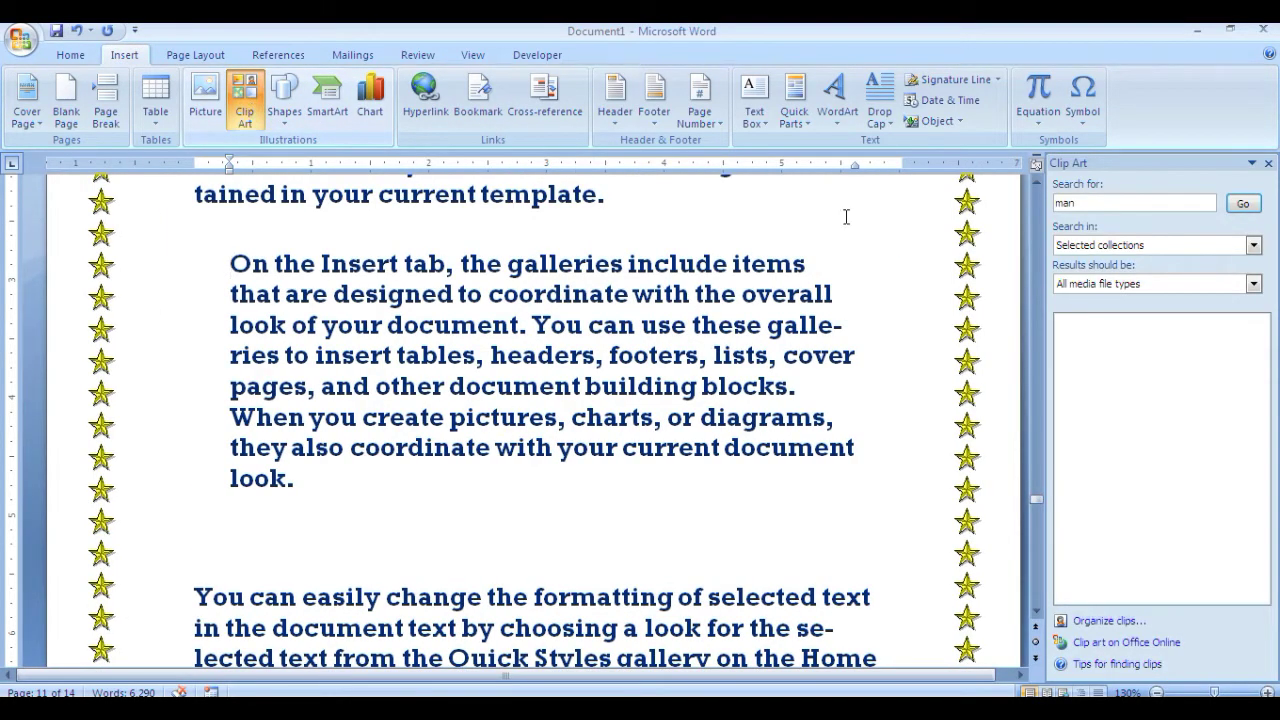
click(1122, 202)
text(CAR)
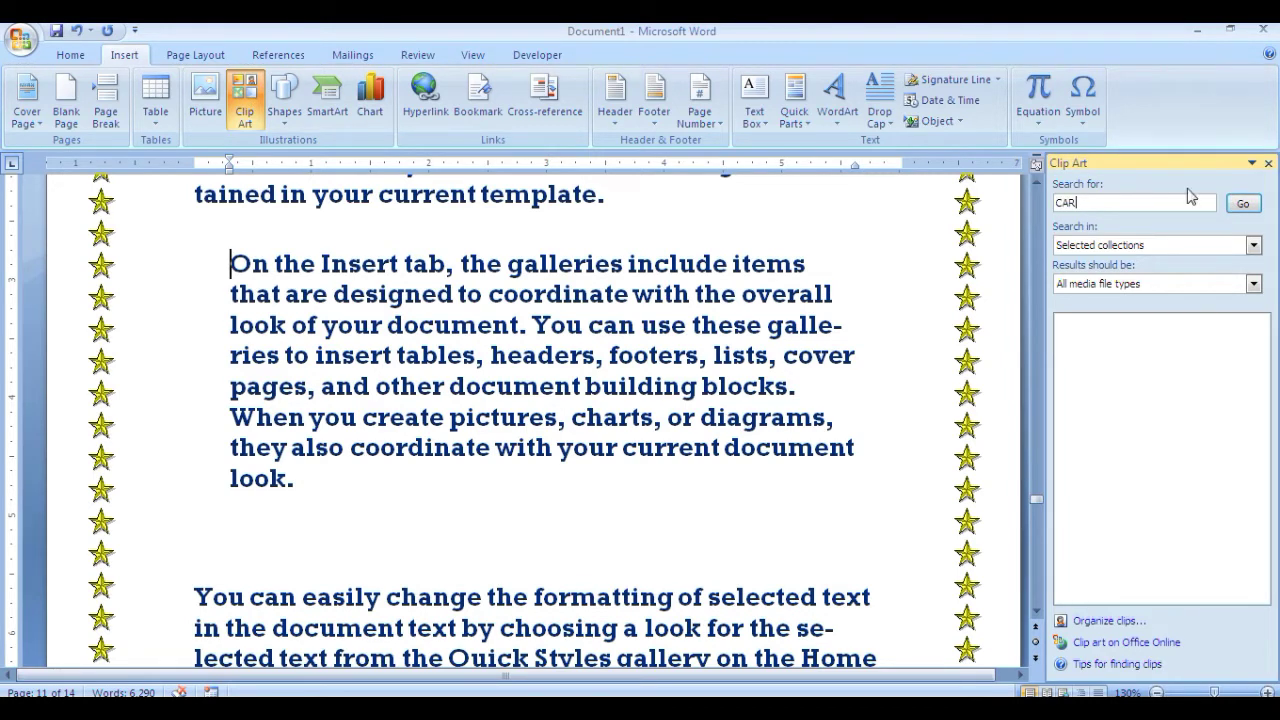
click(1243, 203)
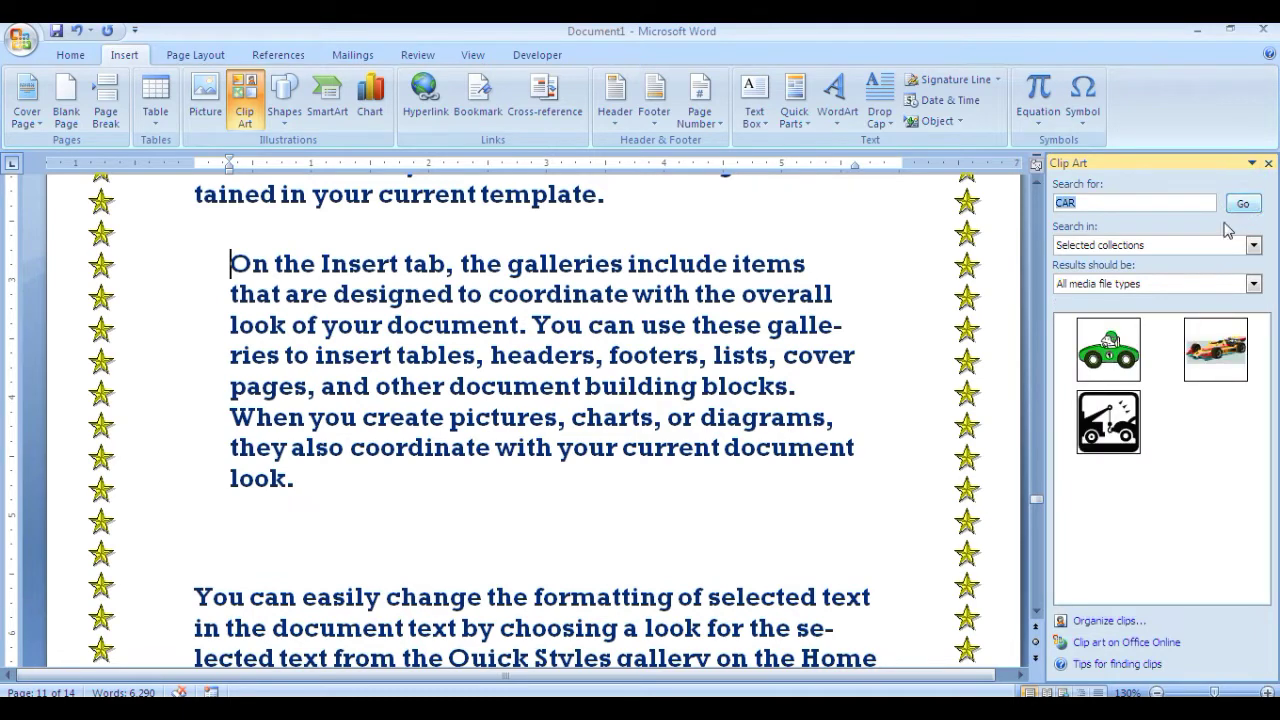
Insert the green race-car clip, shrink it to 0.73" × 1.16", and drag it into the paragraph.
click(1116, 363)
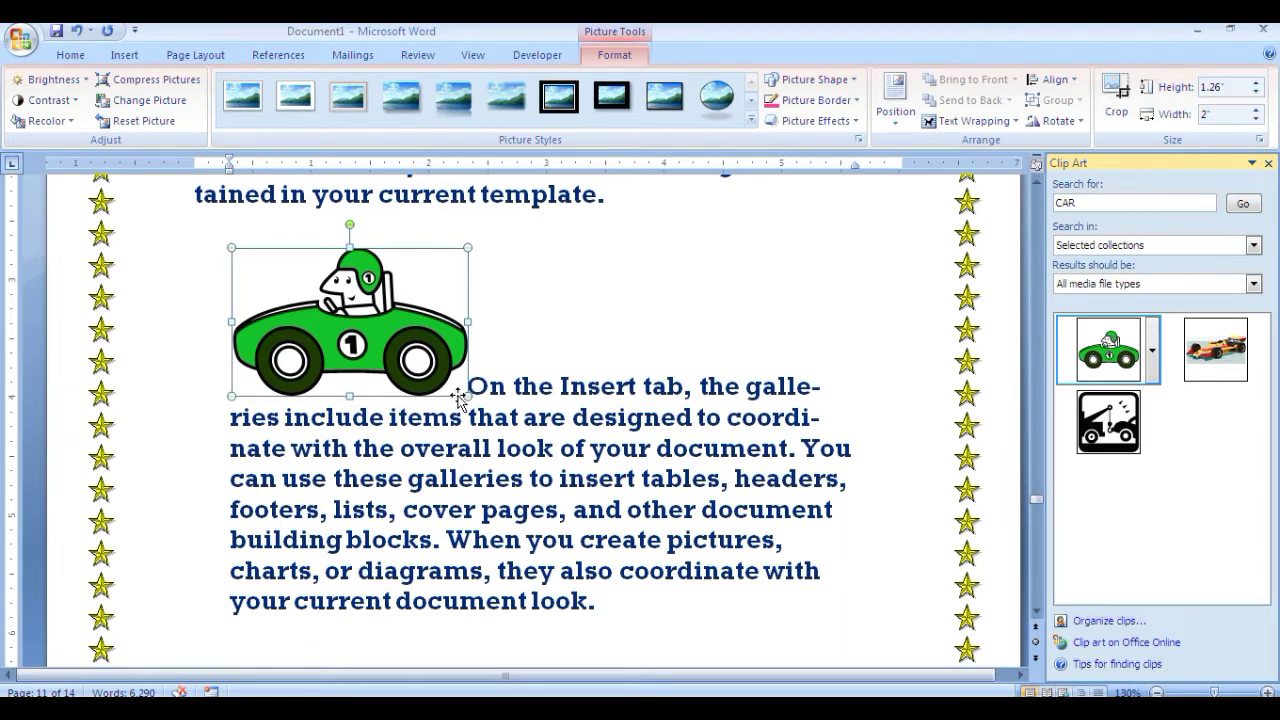
drag(452, 392, 350, 325)
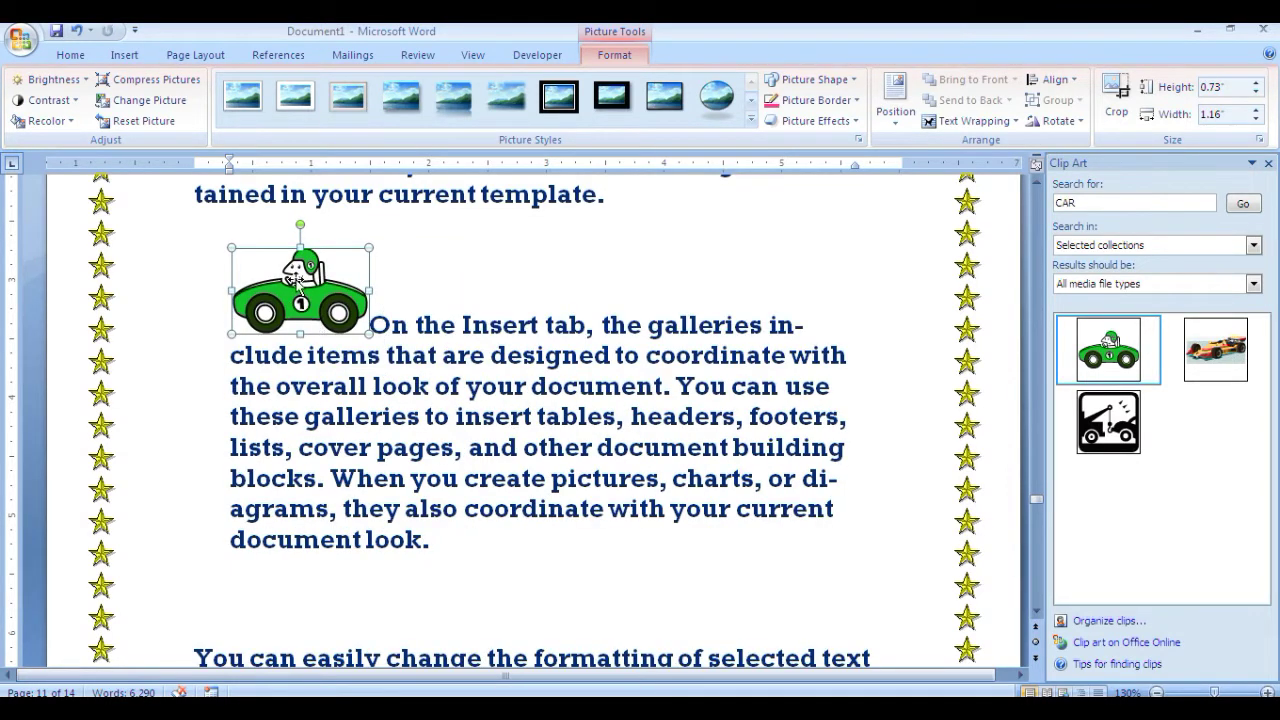
mouse_move(298, 280)
mouse_down()
mouse_move(490, 285)
mouse_move(606, 268)
mouse_up()
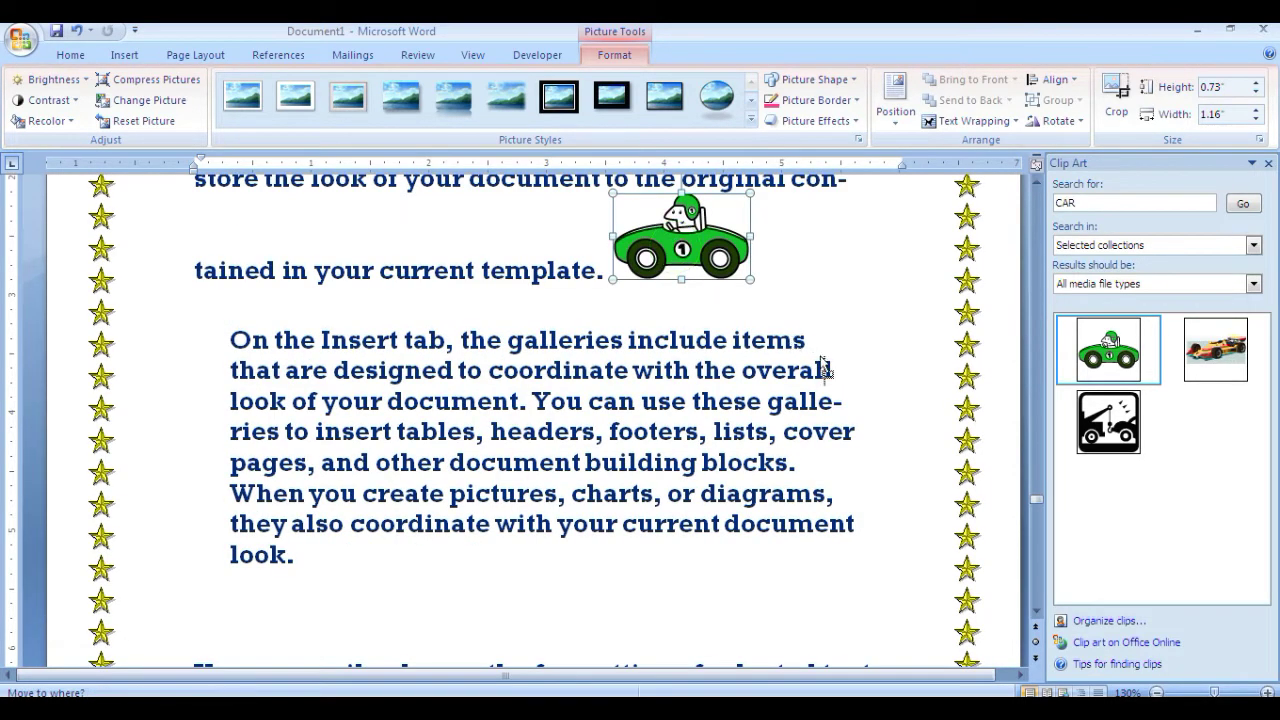
drag(826, 370, 826, 370)
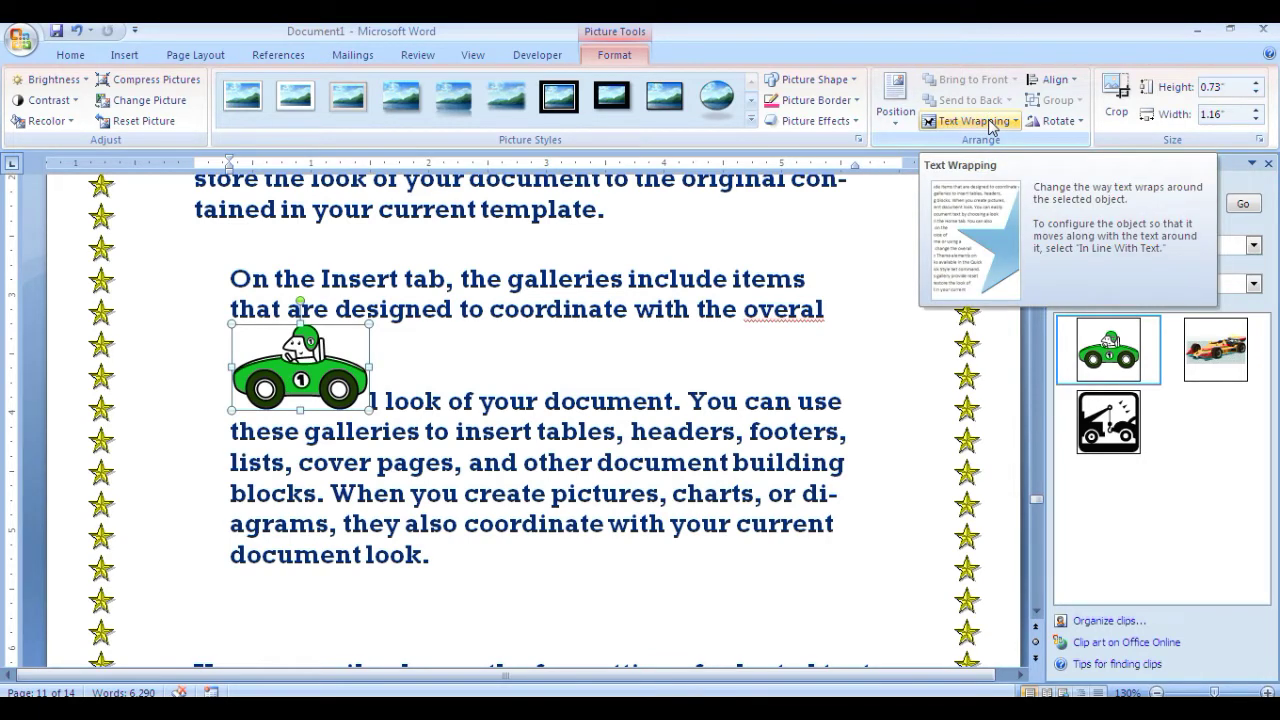
Apply Square wrapping to the car and raise it level with the paragraph's first line.
click(990, 122)
click(972, 168)
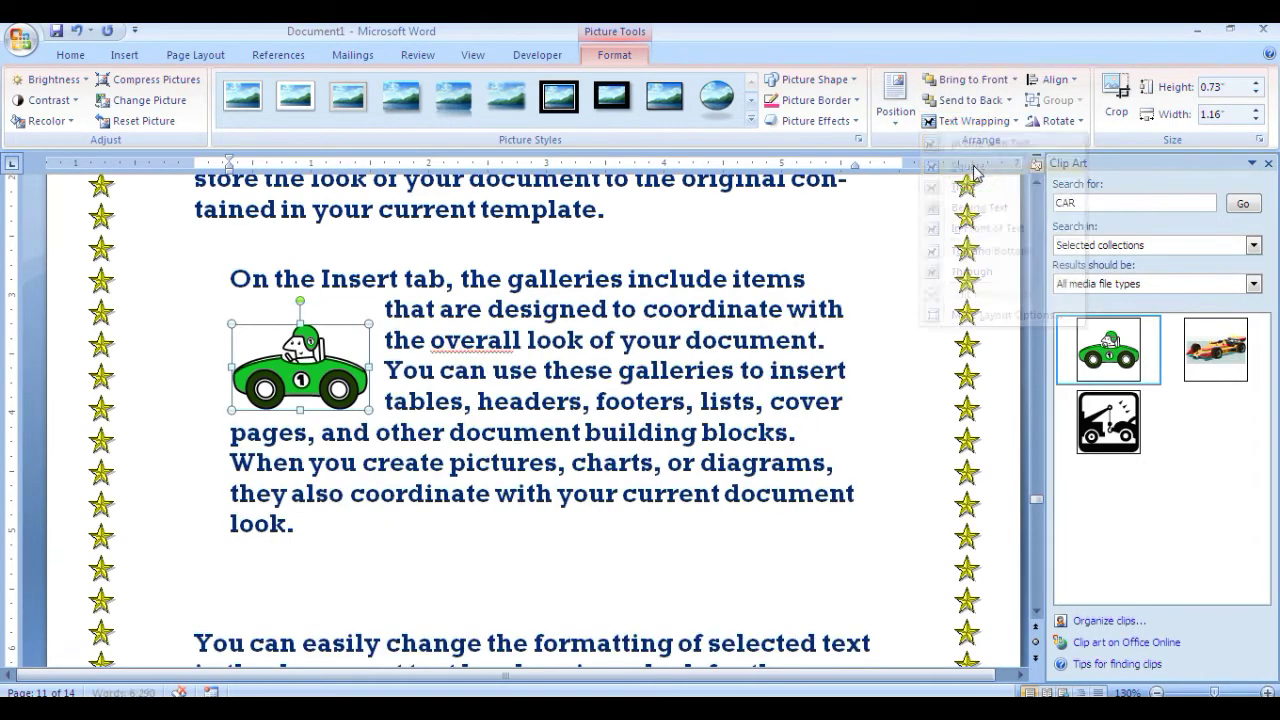
drag(300, 362, 300, 338)
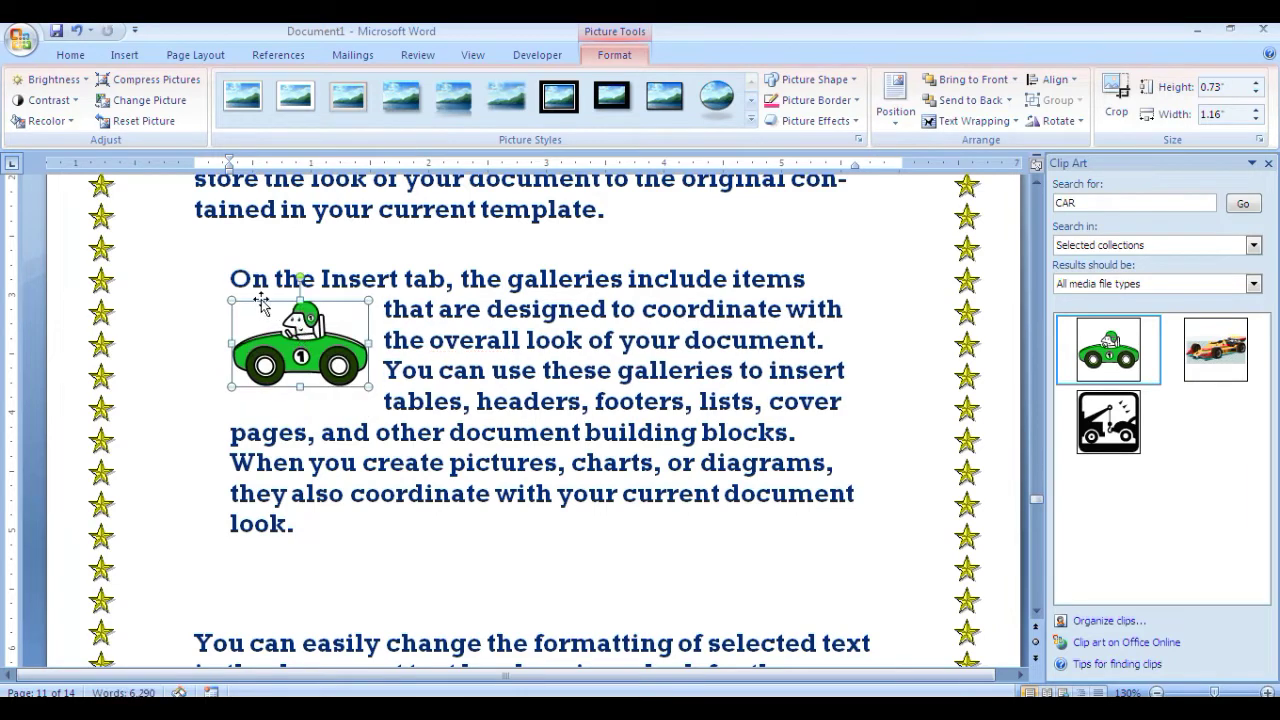
Try In Line with Text, return to Square wrapping, and move the car mid-paragraph.
click(978, 121)
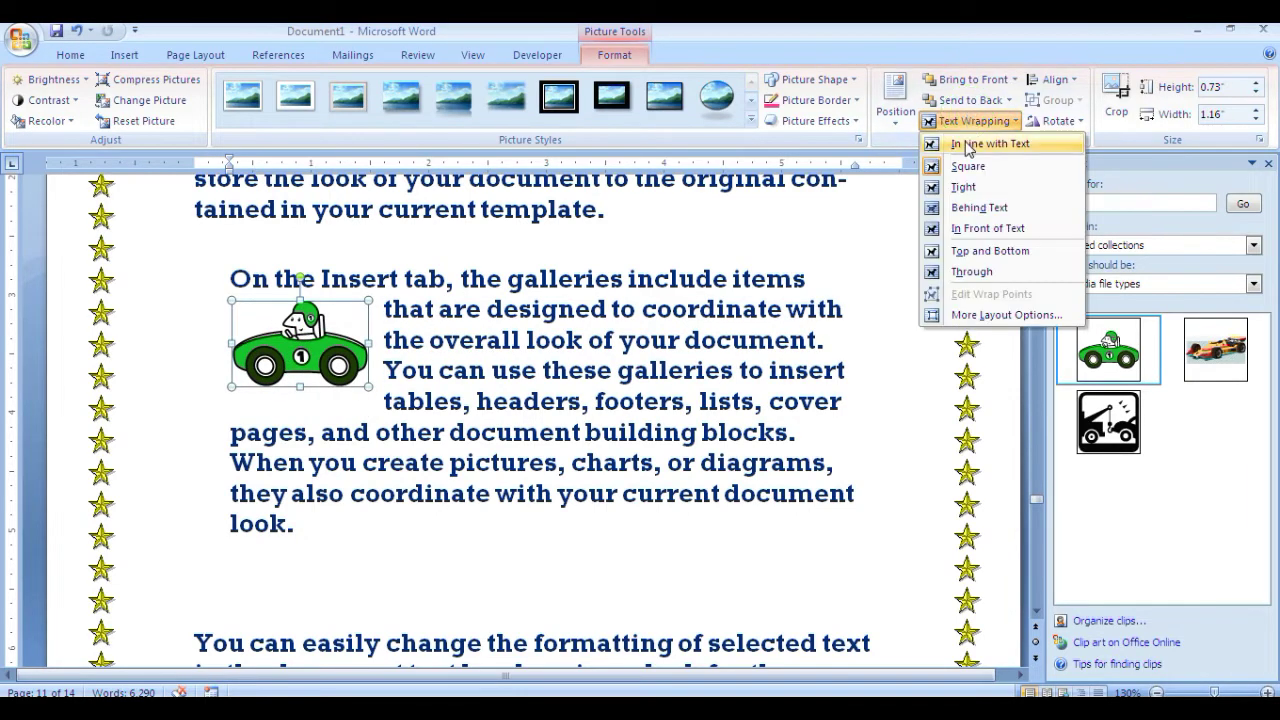
click(968, 146)
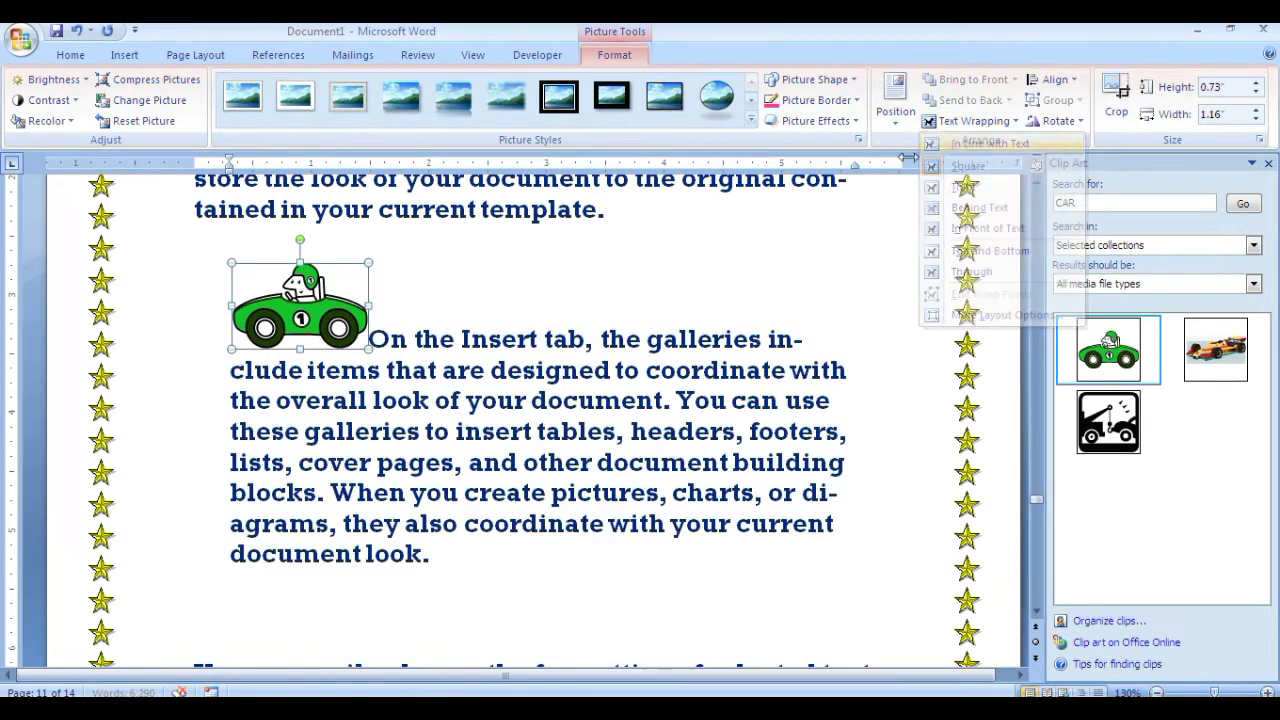
click(1010, 121)
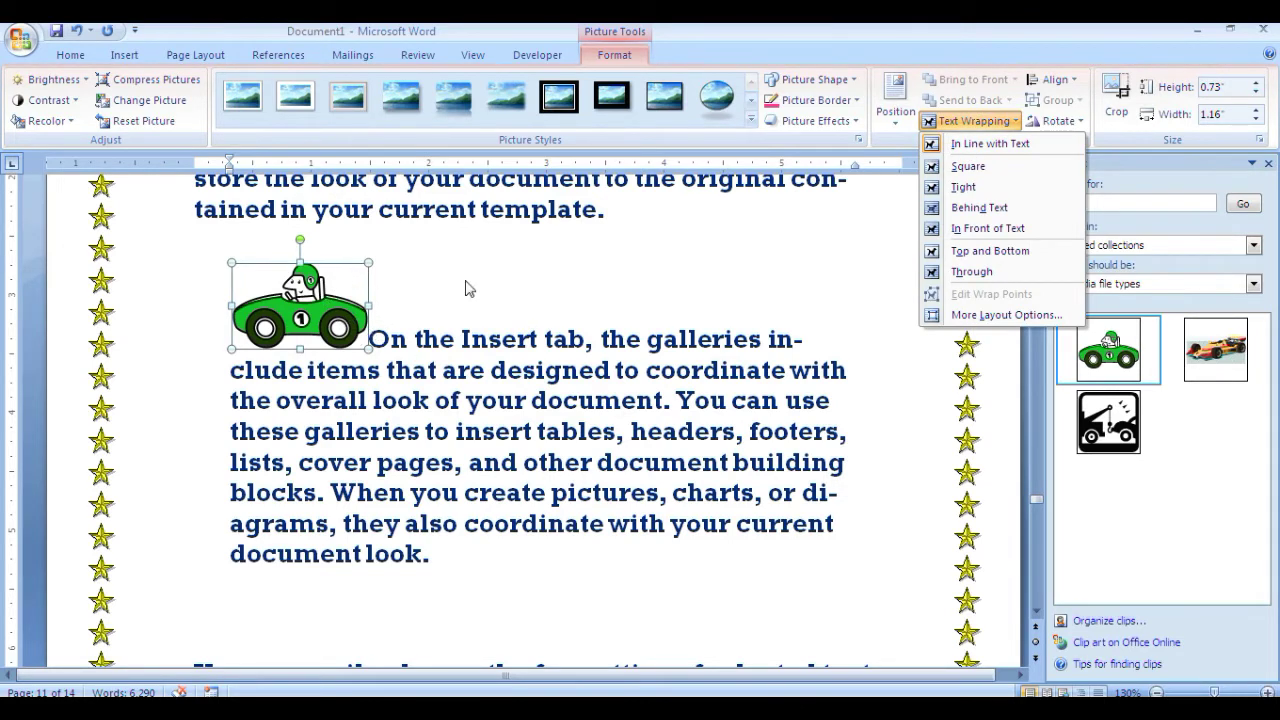
click(968, 167)
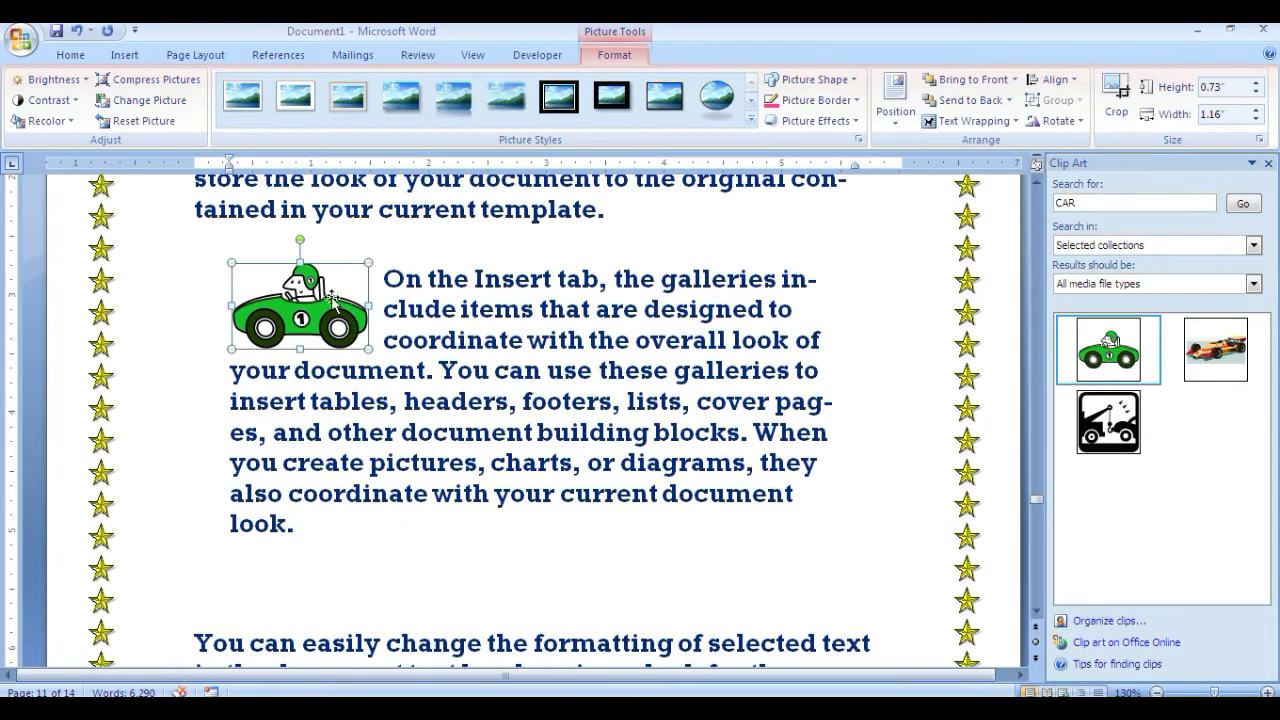
mouse_move(333, 298)
mouse_down()
mouse_move(775, 432)
mouse_move(466, 320)
mouse_up()
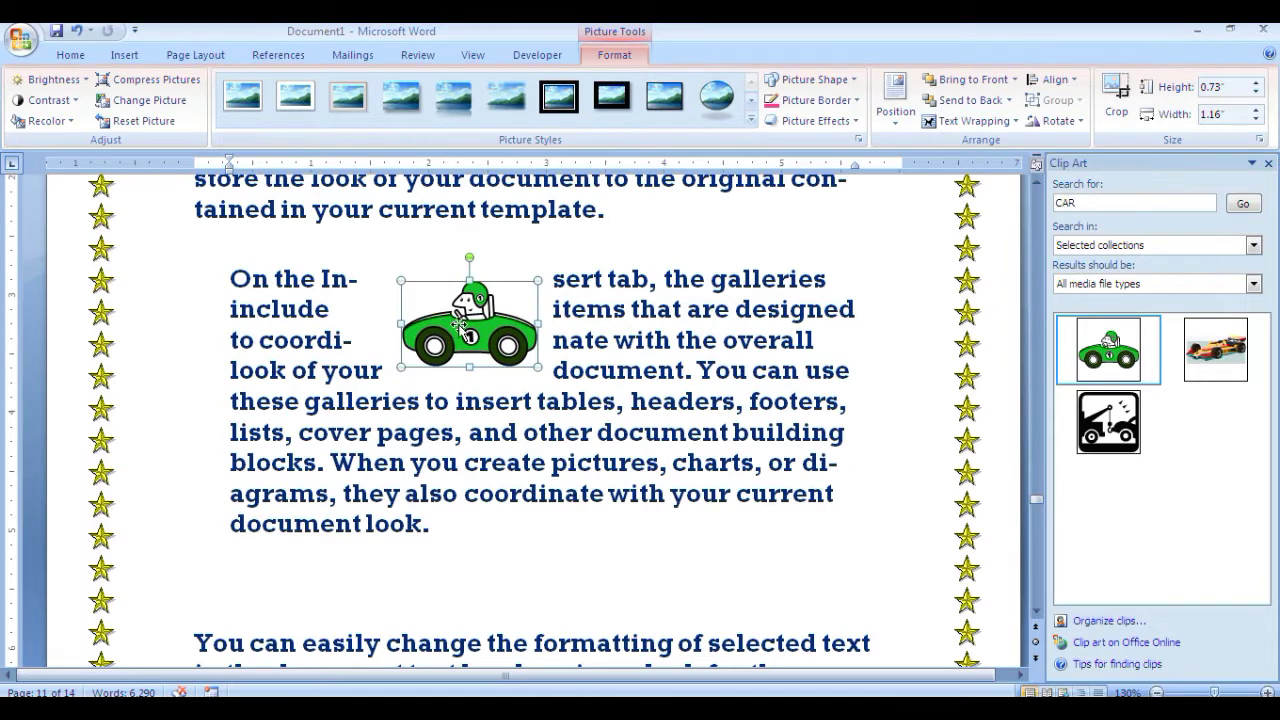
Switch the car to Tight wrapping and nudge it to a new spot.
click(984, 121)
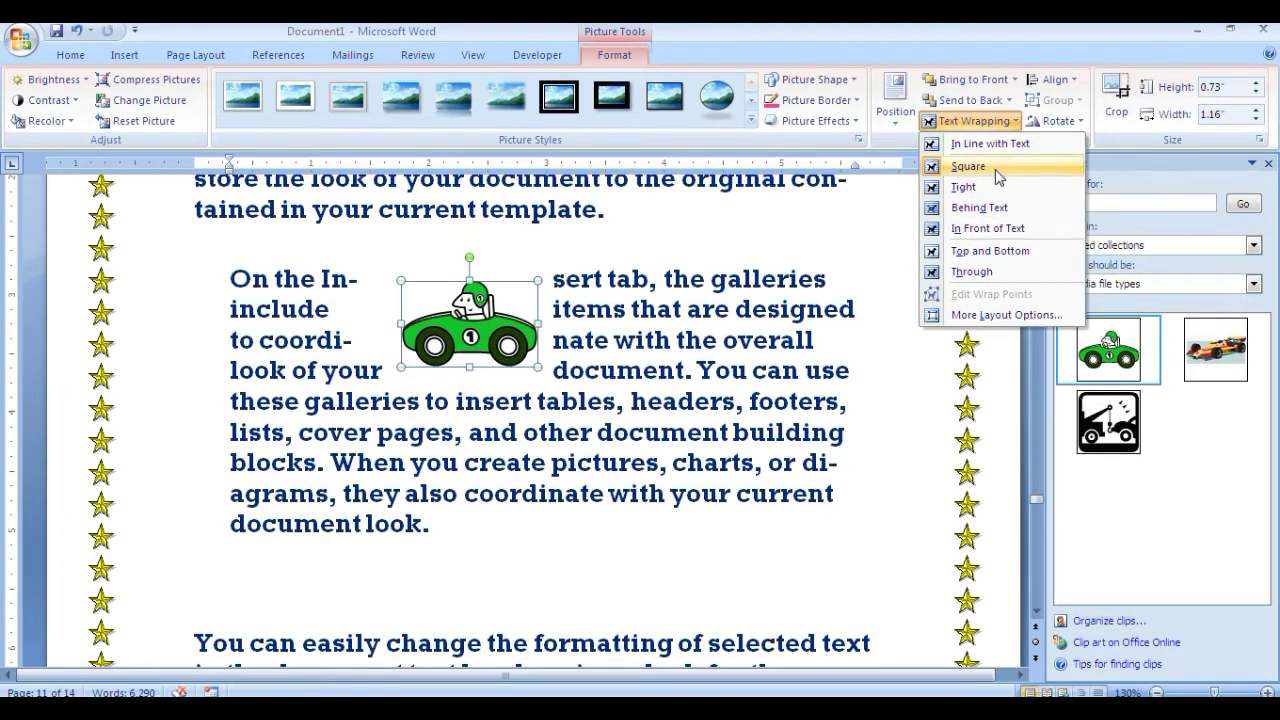
click(965, 187)
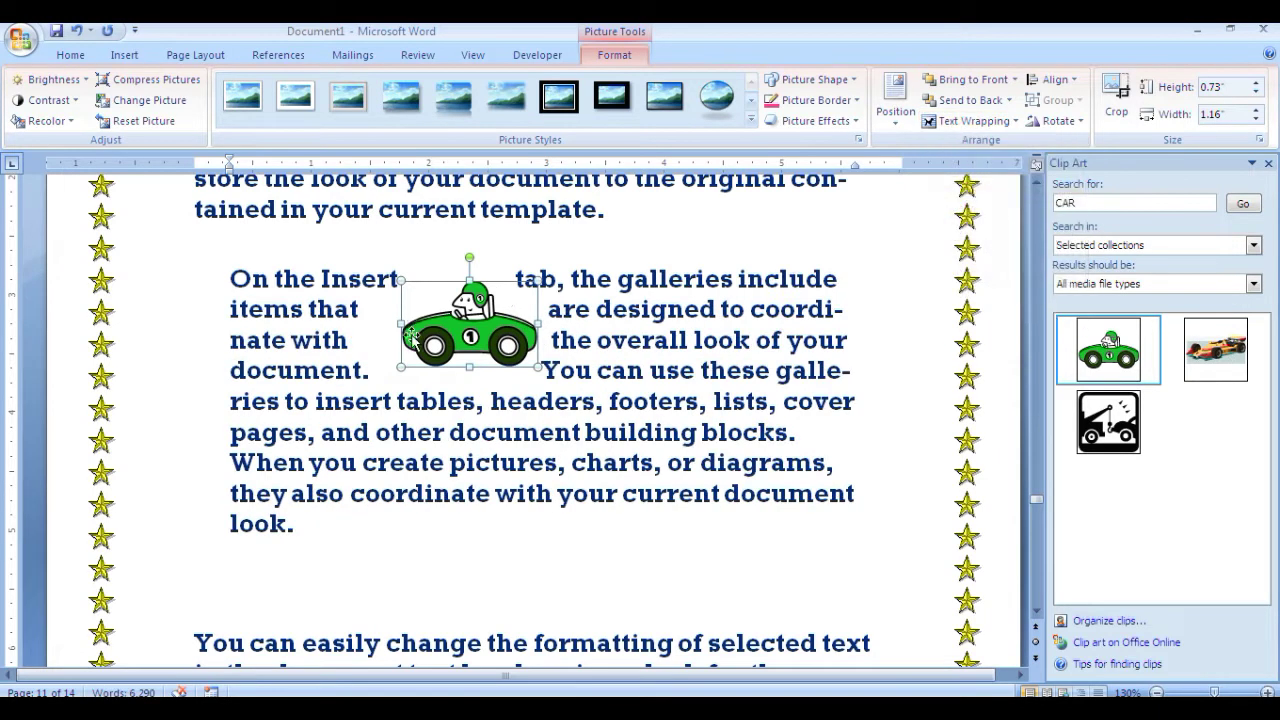
mouse_move(484, 328)
mouse_down()
mouse_move(368, 330)
mouse_move(520, 340)
mouse_up()
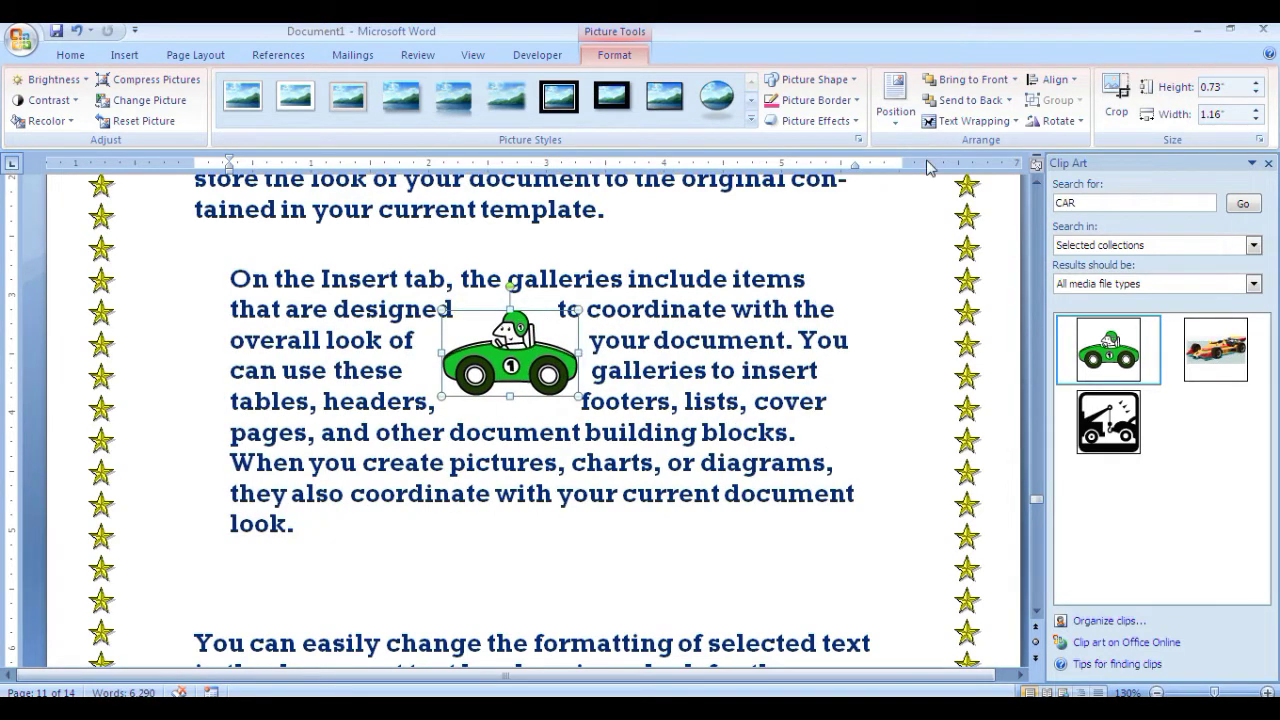
Try Behind Text for the car, then restore the wrapped layout around it.
click(967, 121)
click(977, 207)
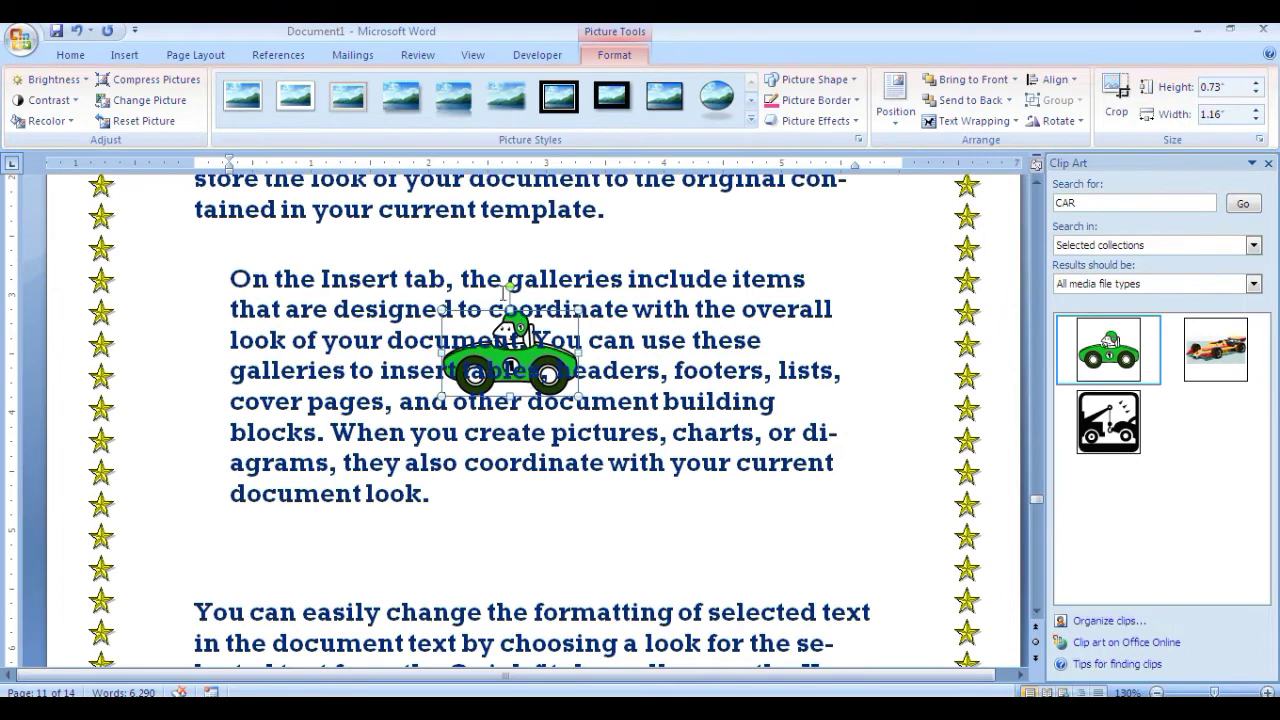
click(512, 330)
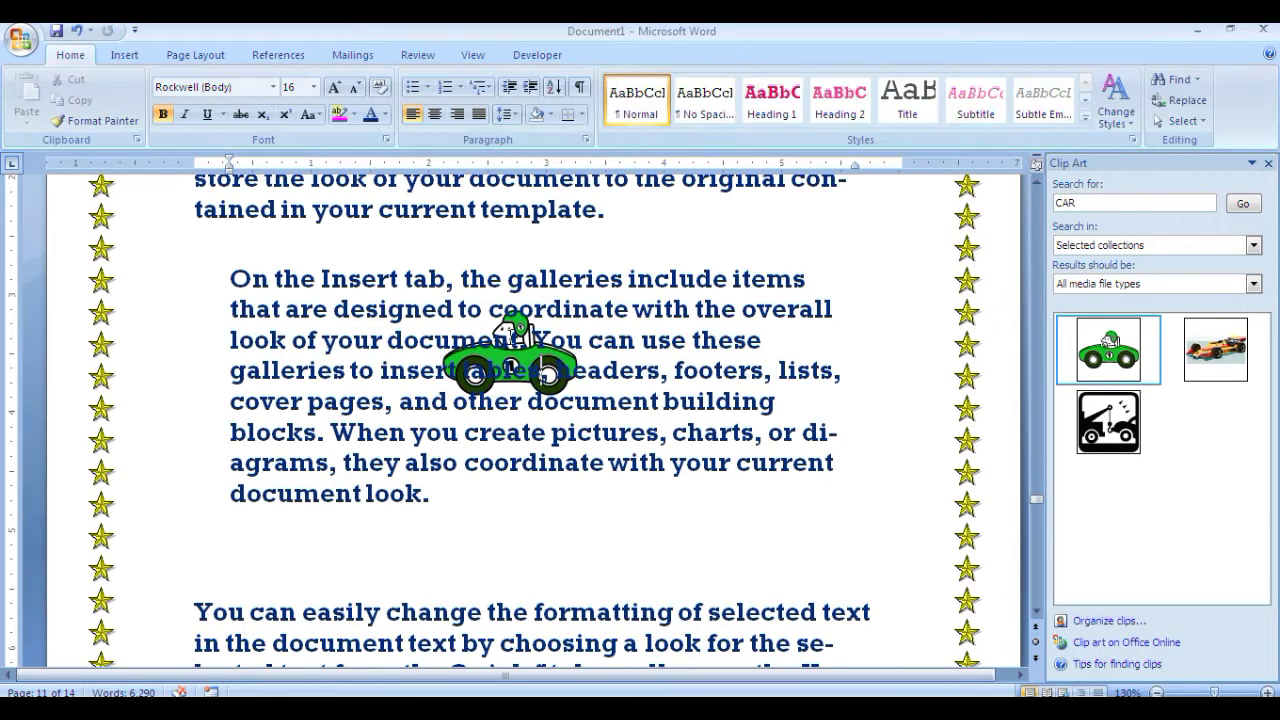
drag(387, 340, 555, 372)
click(555, 372)
drag(497, 335, 500, 338)
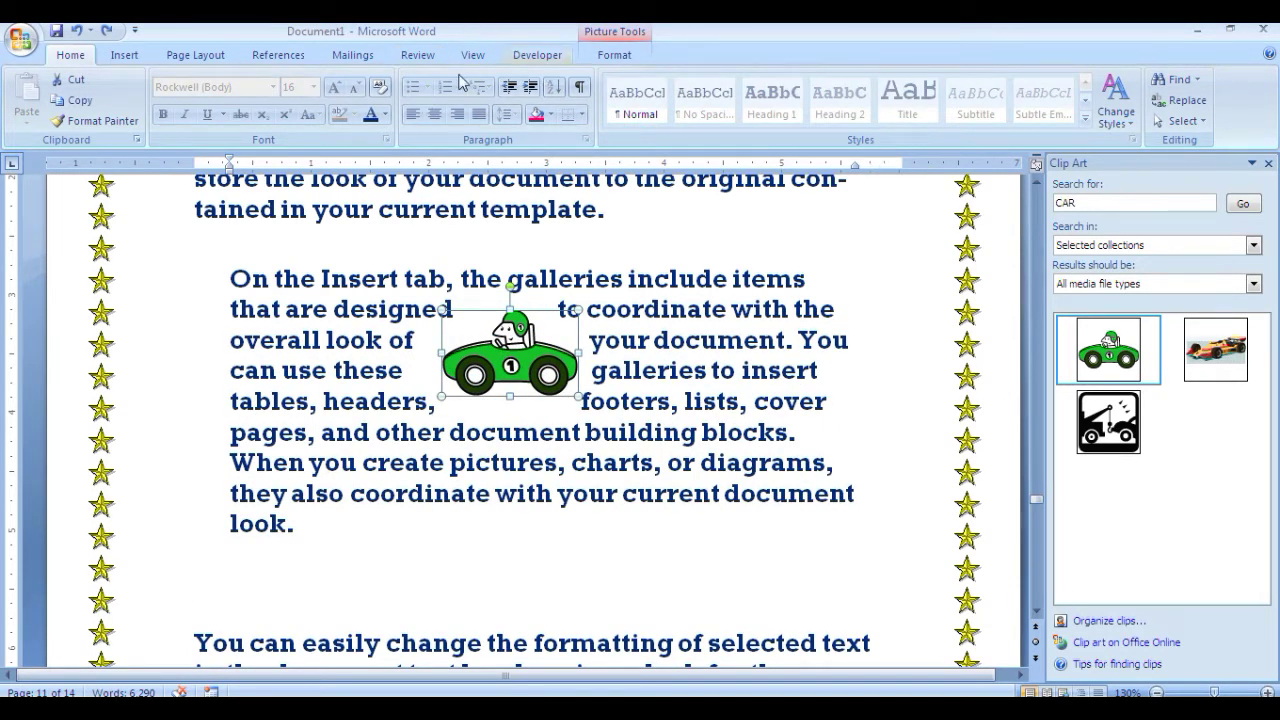
click(195, 54)
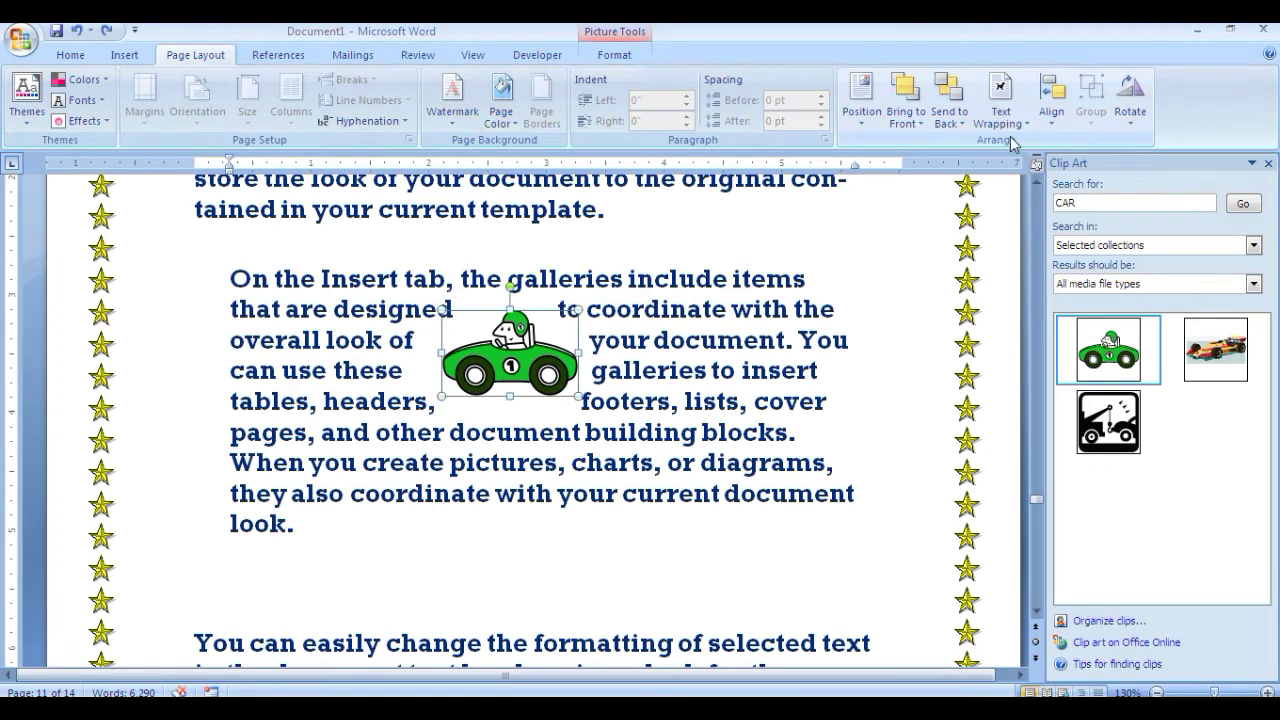
Try Top and Bottom, then Through wrapping for the car, and drag it up and right.
click(1000, 108)
click(1043, 251)
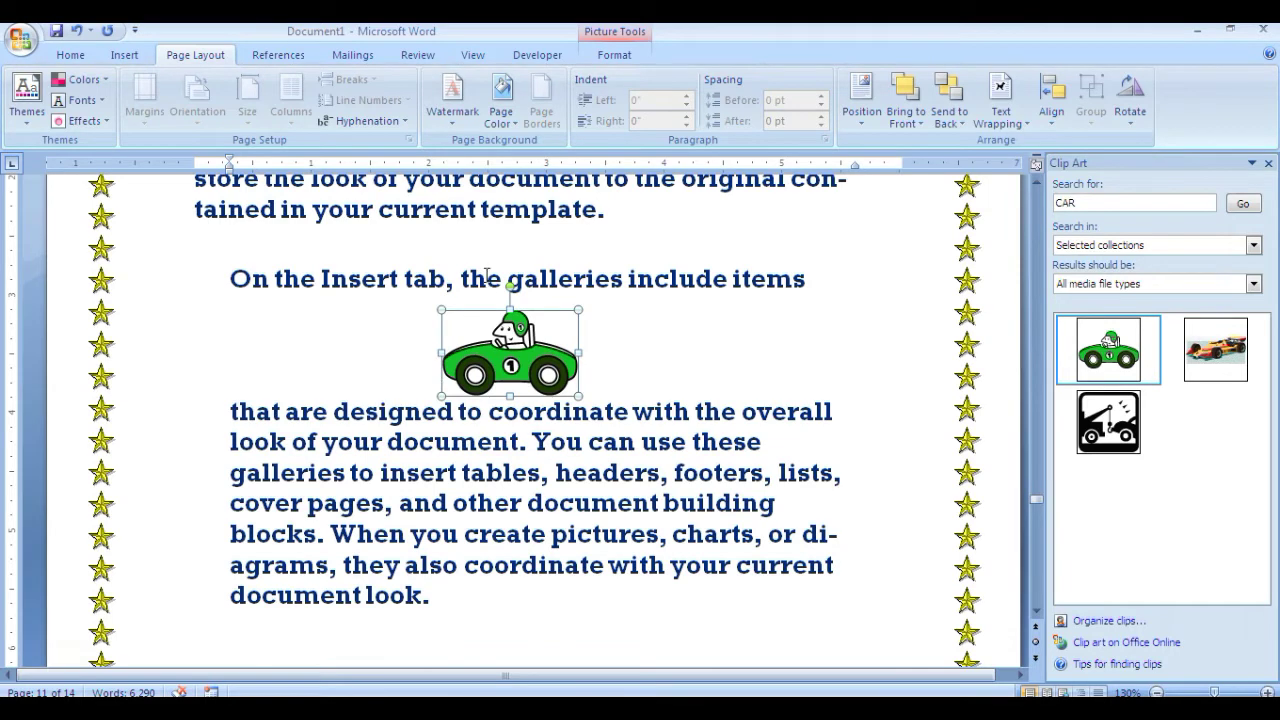
click(1000, 110)
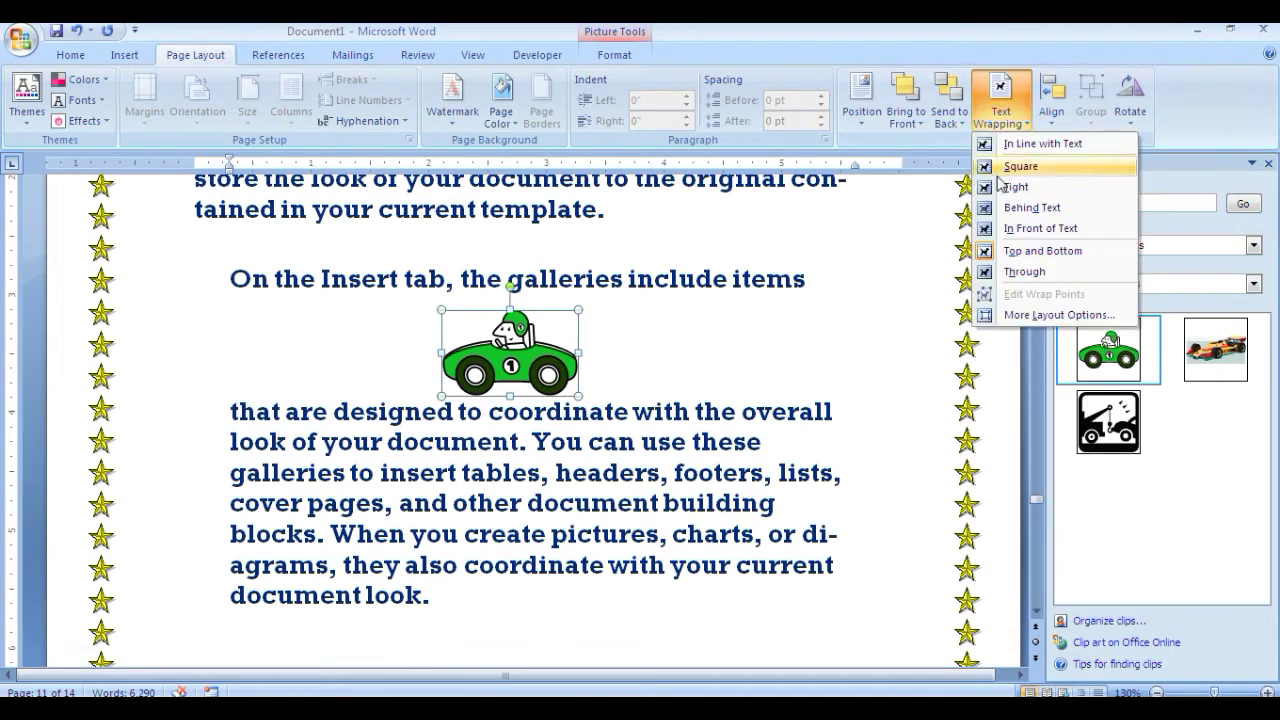
click(1010, 272)
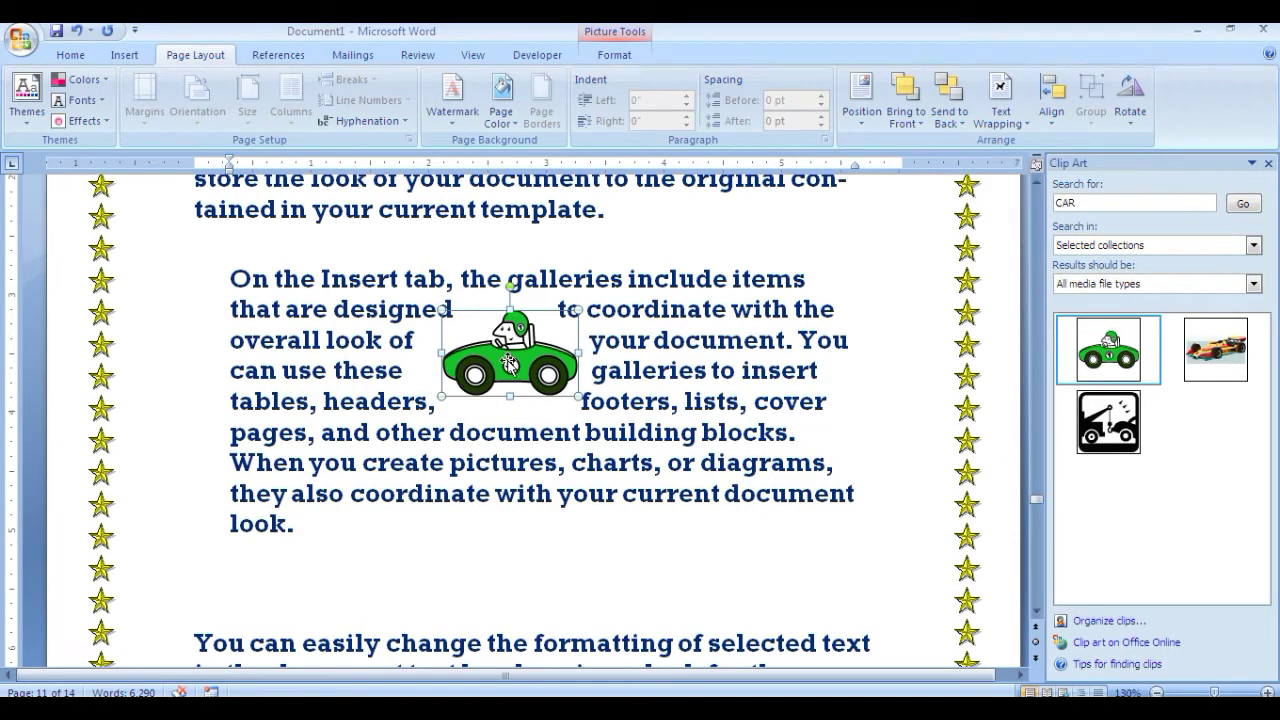
mouse_move(508, 362)
mouse_down()
mouse_move(482, 352)
mouse_move(488, 387)
mouse_up()
click(1000, 110)
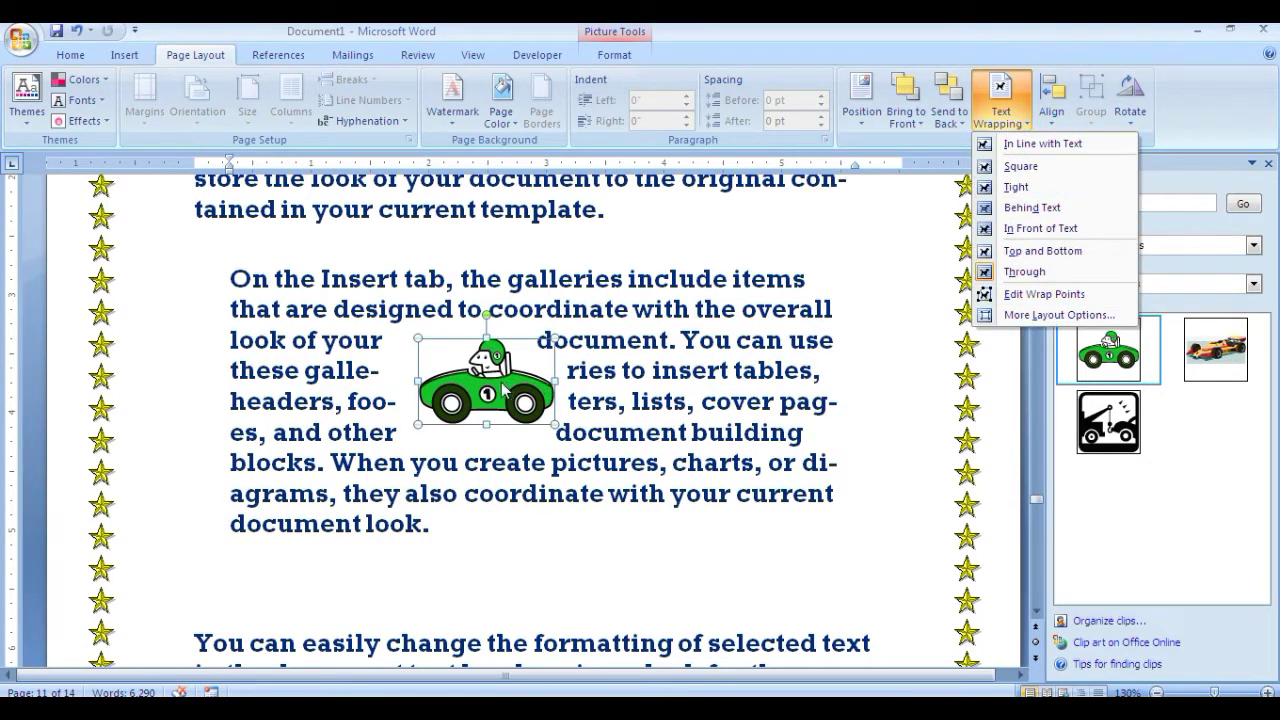
drag(490, 393, 587, 353)
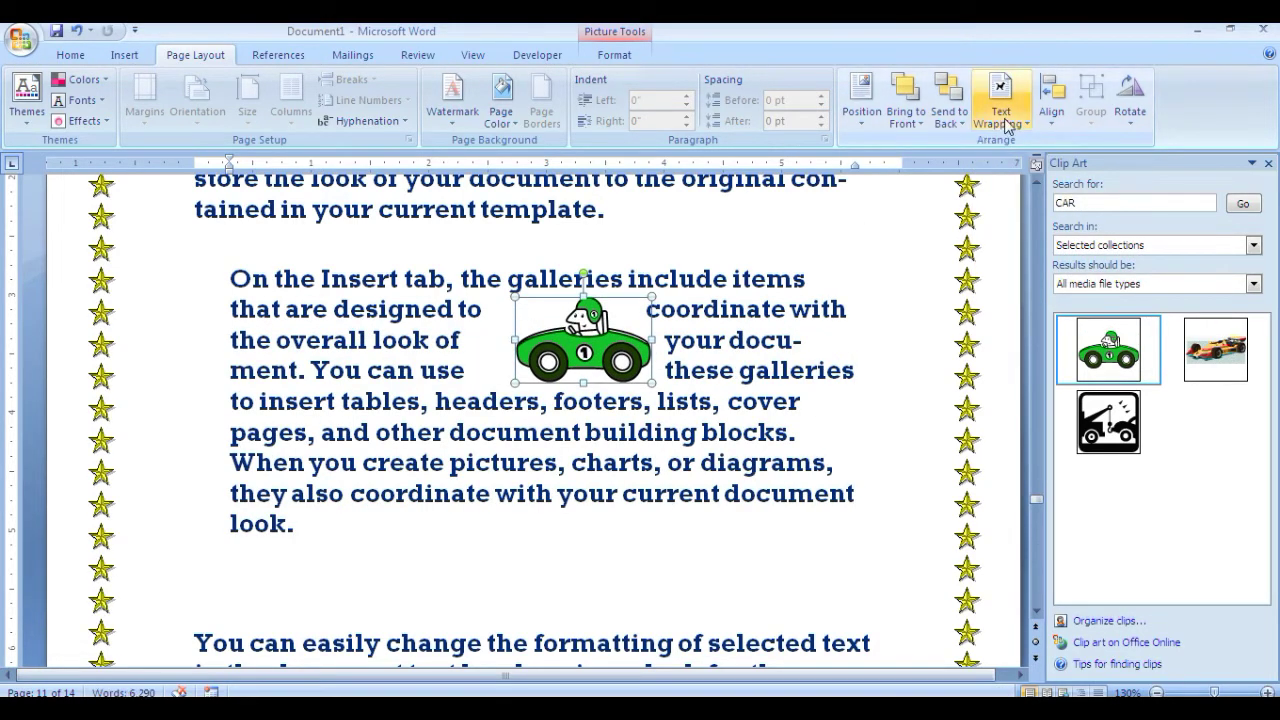
click(866, 115)
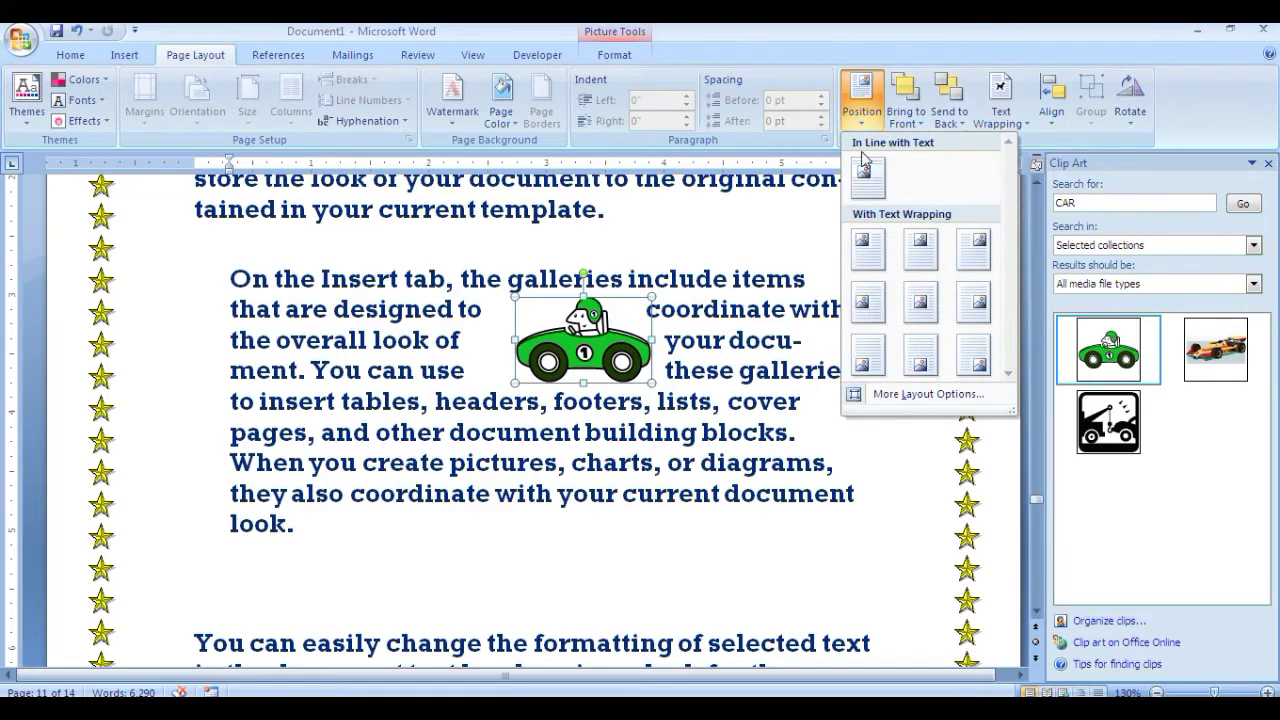
Browse the preset Position options for the car without choosing one.
key(Escape)
scroll(666, 334, down, 2)
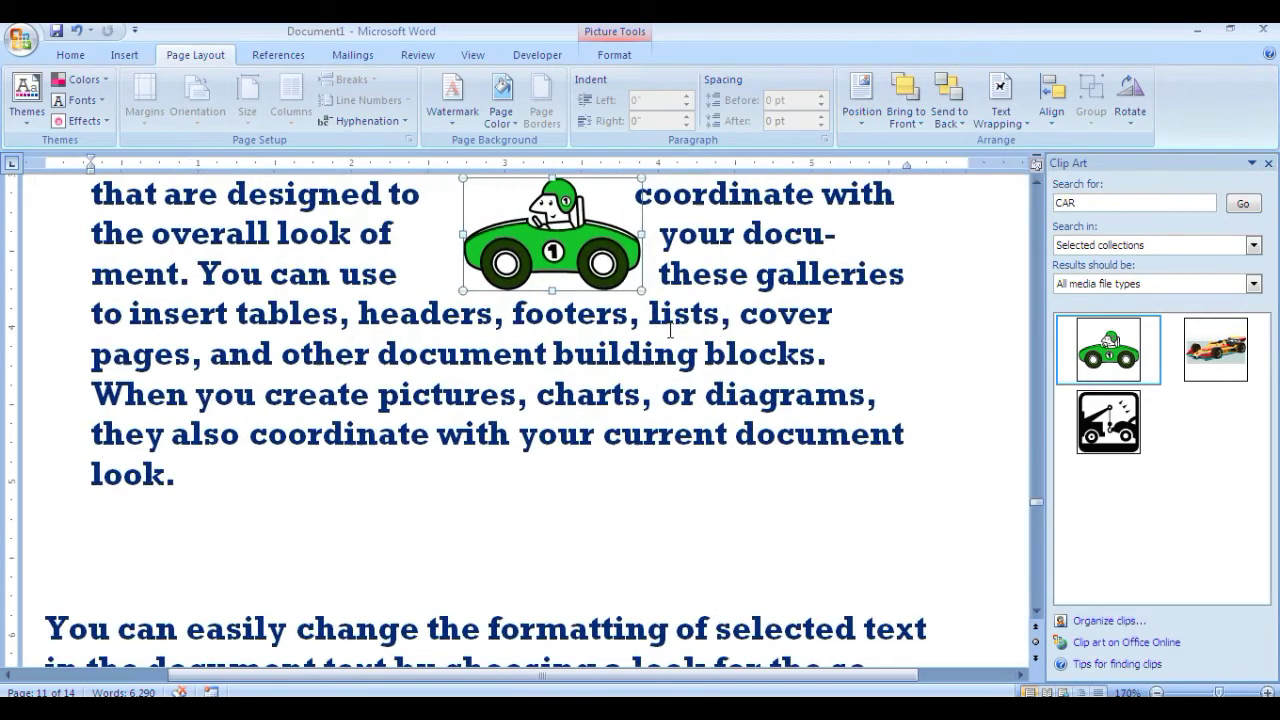
scroll(670, 330, down, 5)
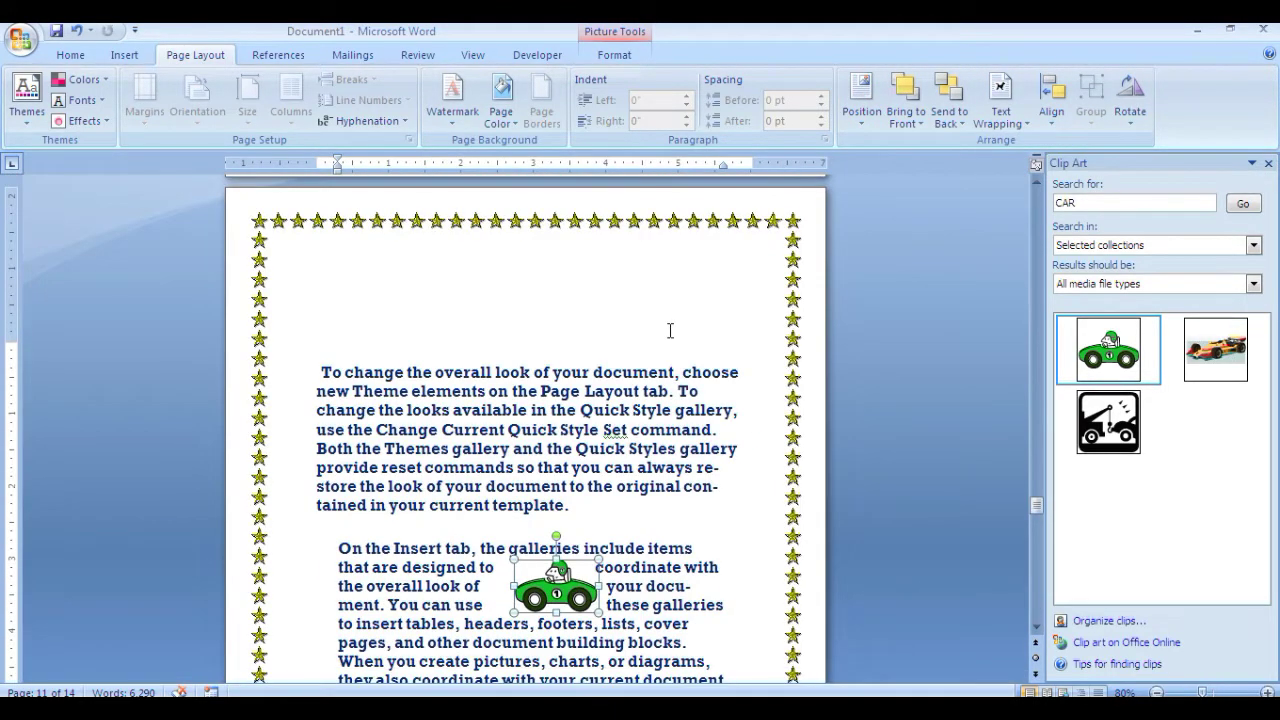
scroll(670, 330, down, 3)
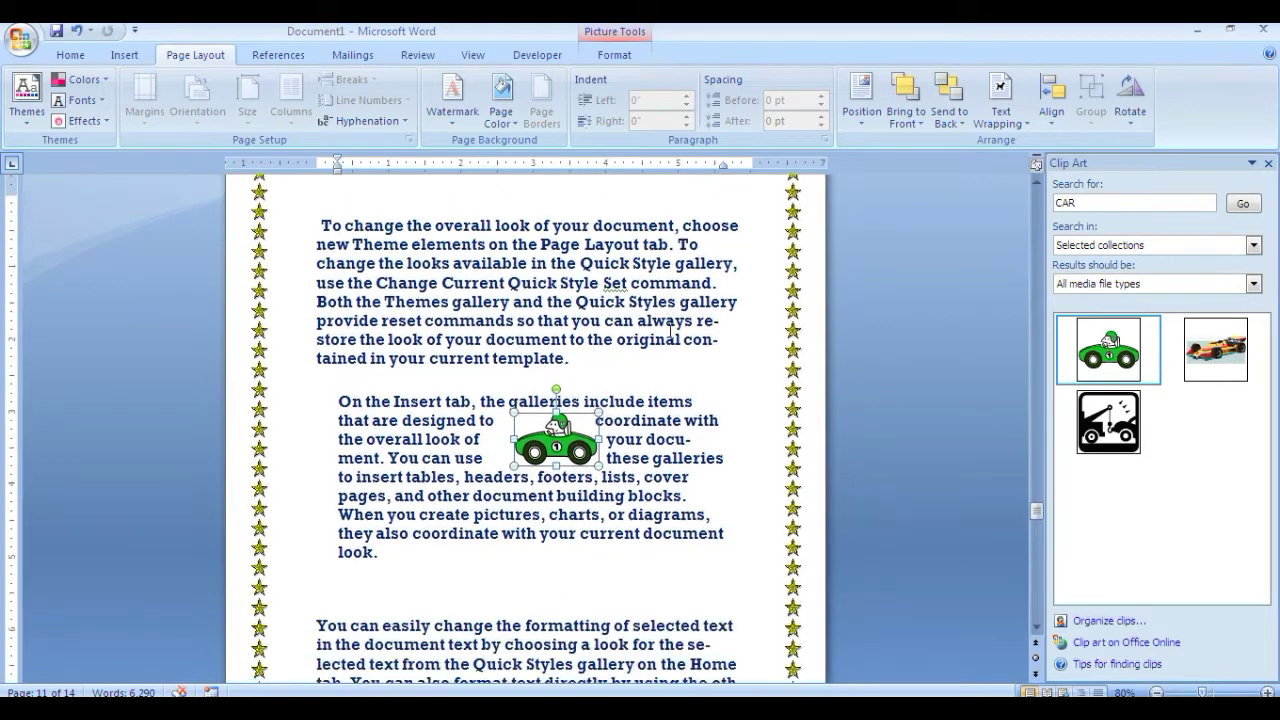
scroll(670, 330, down, 5)
scroll(672, 325, up, 1)
scroll(674, 320, up, 5)
scroll(676, 316, up, 2)
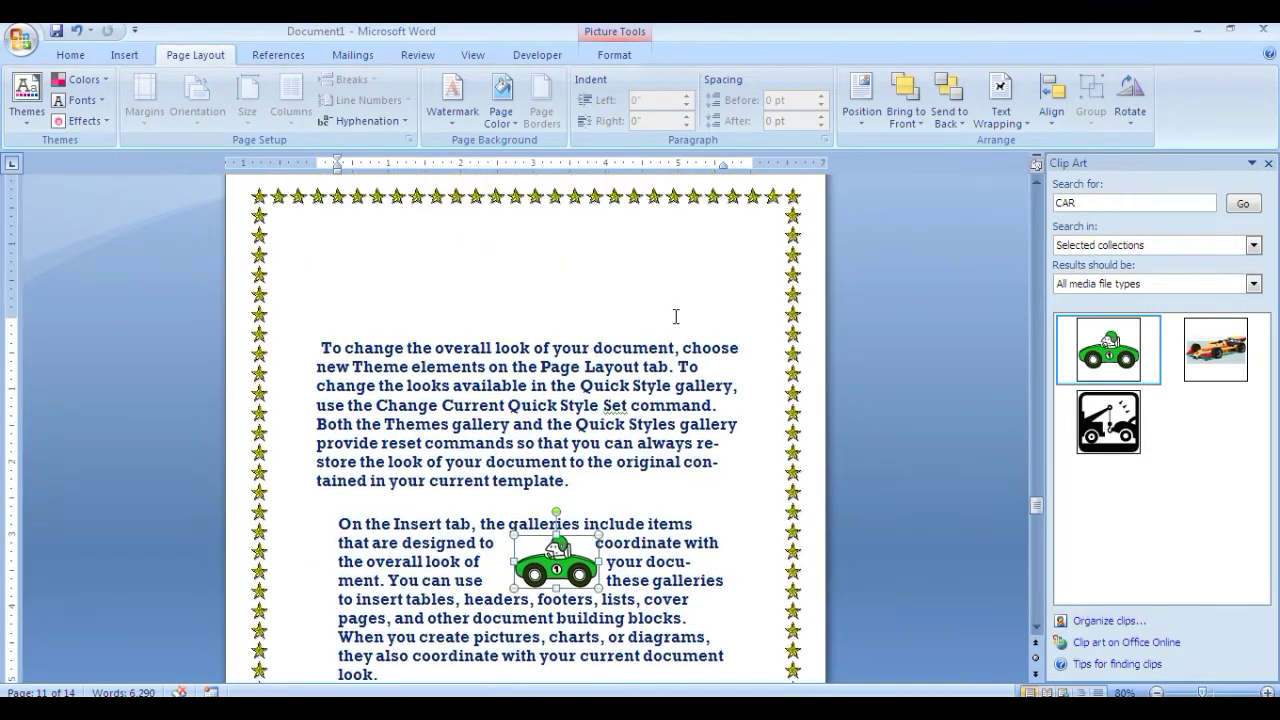
click(860, 105)
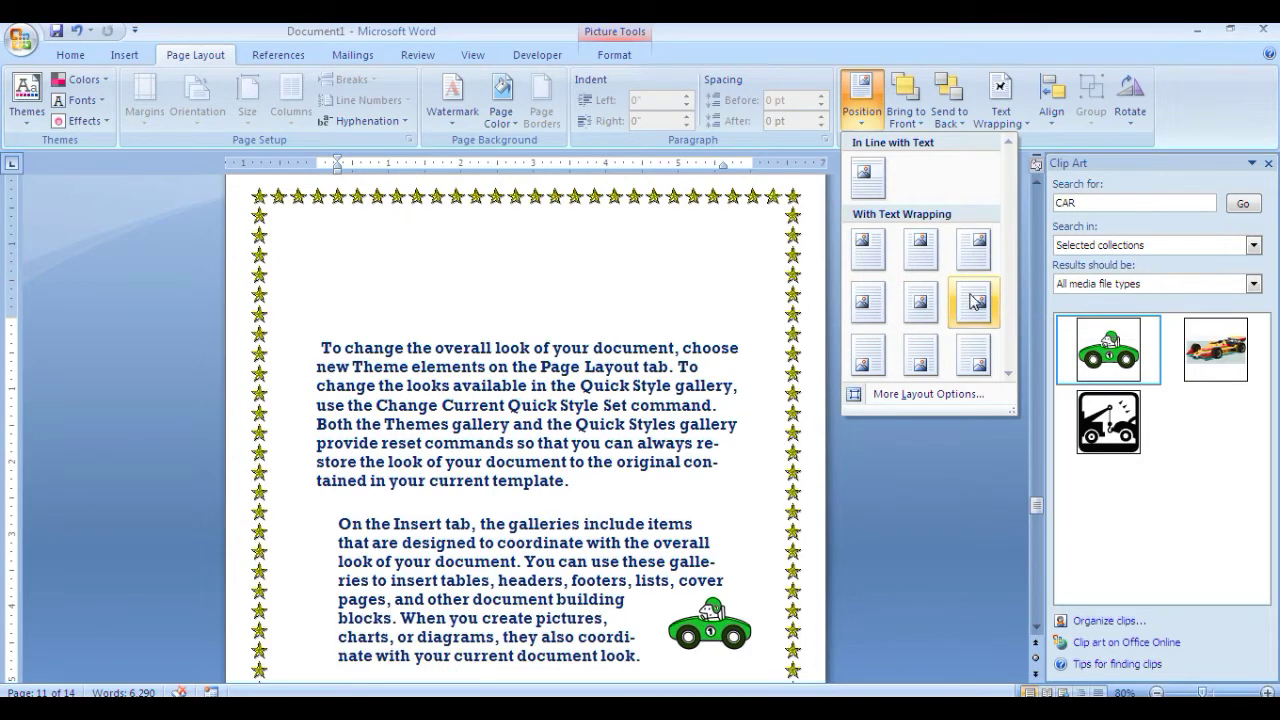
click(783, 415)
Position the car at Middle Right with Square Text Wrapping.
scroll(781, 400, down, 2)
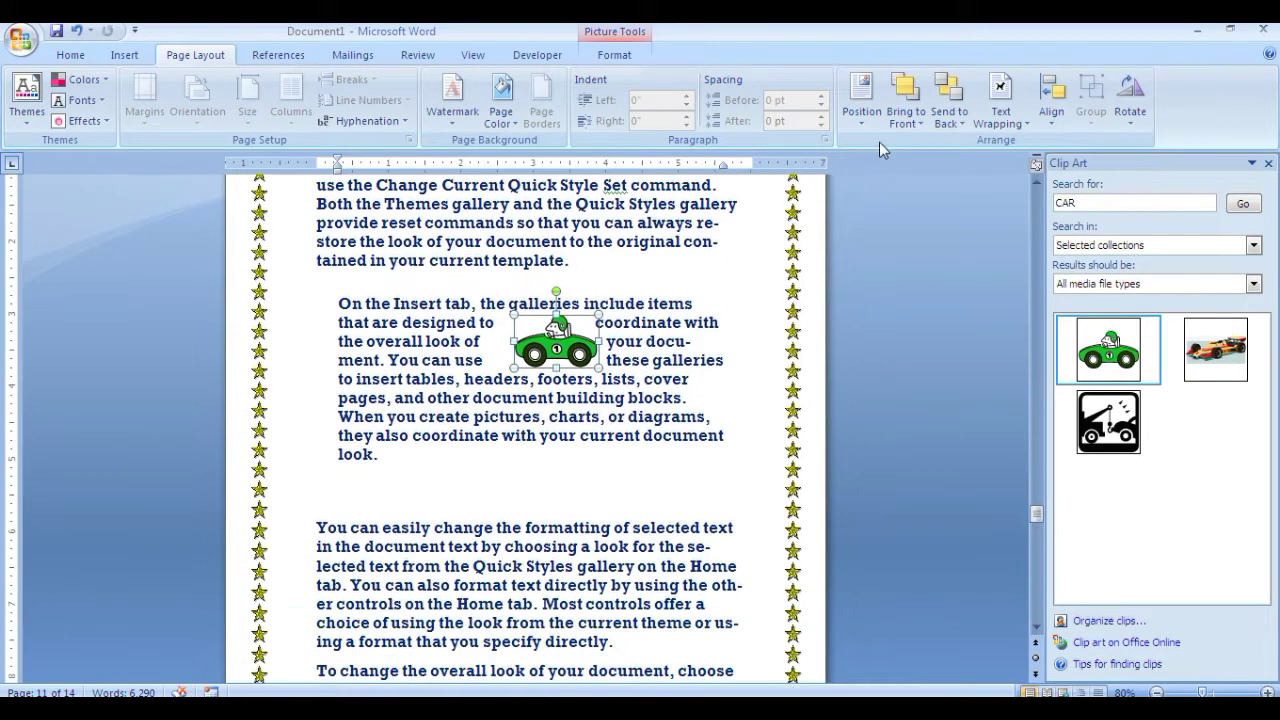
click(861, 100)
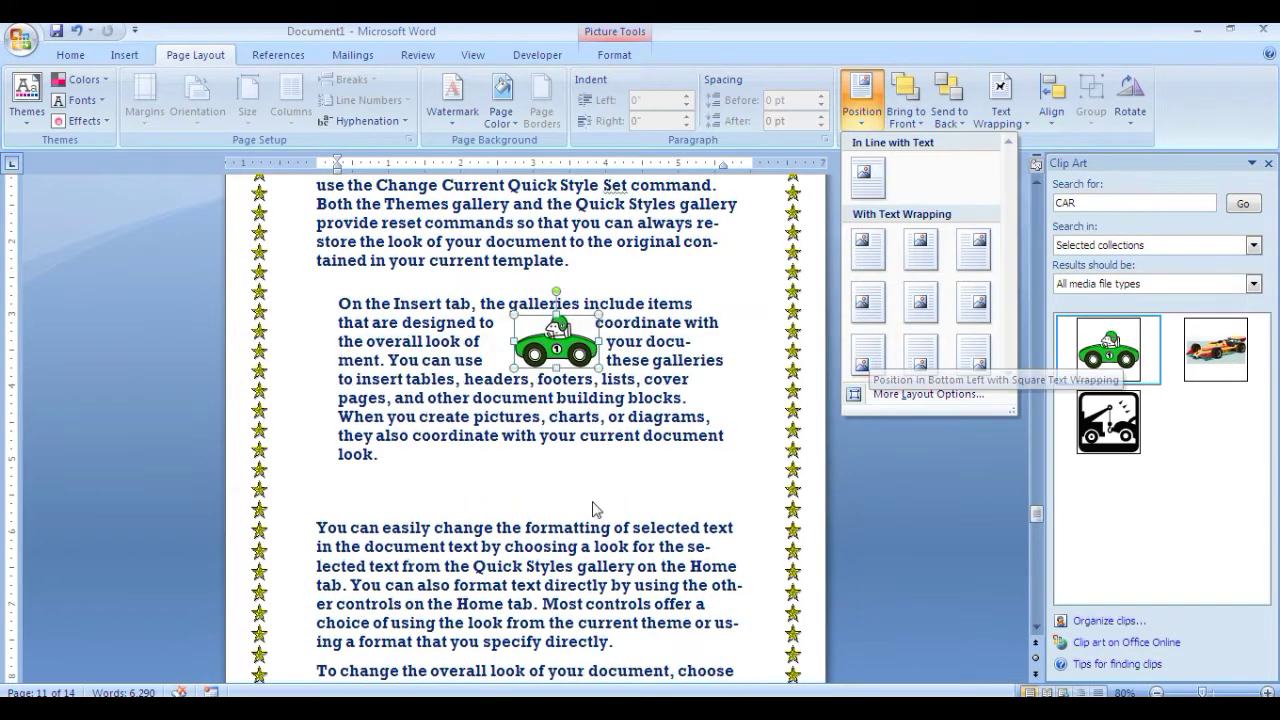
click(603, 462)
scroll(603, 462, down, 2)
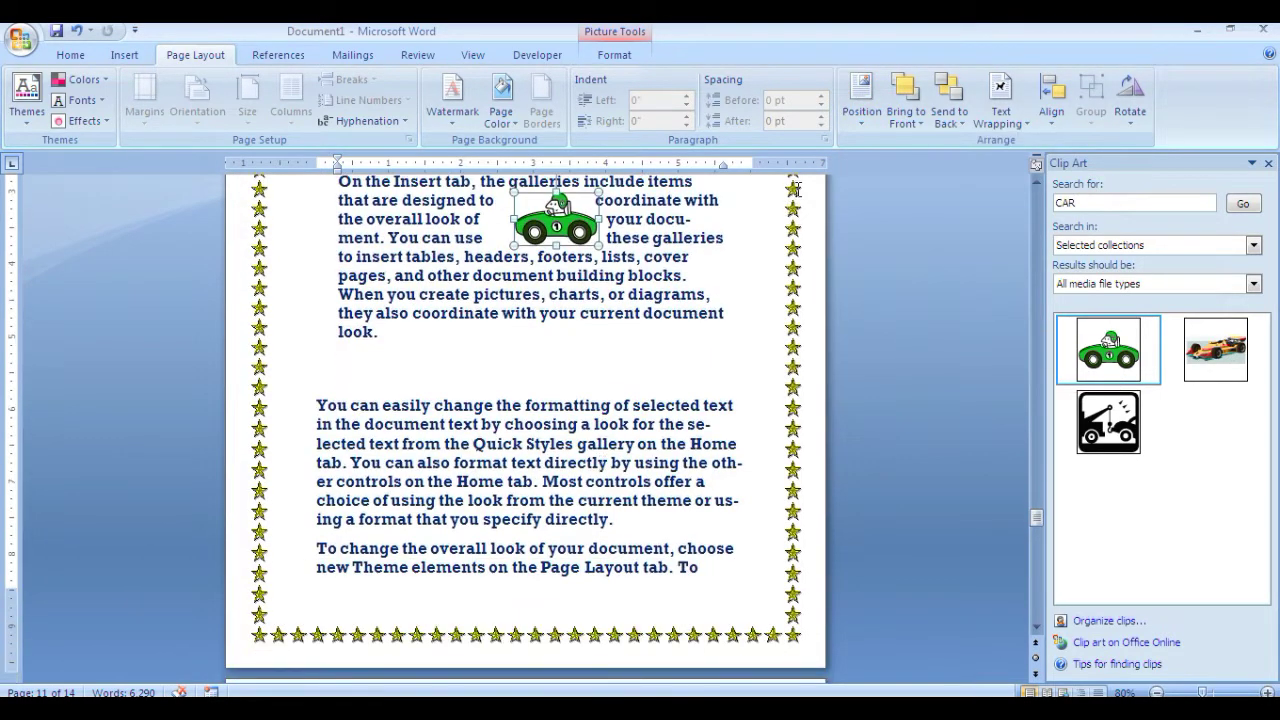
click(861, 100)
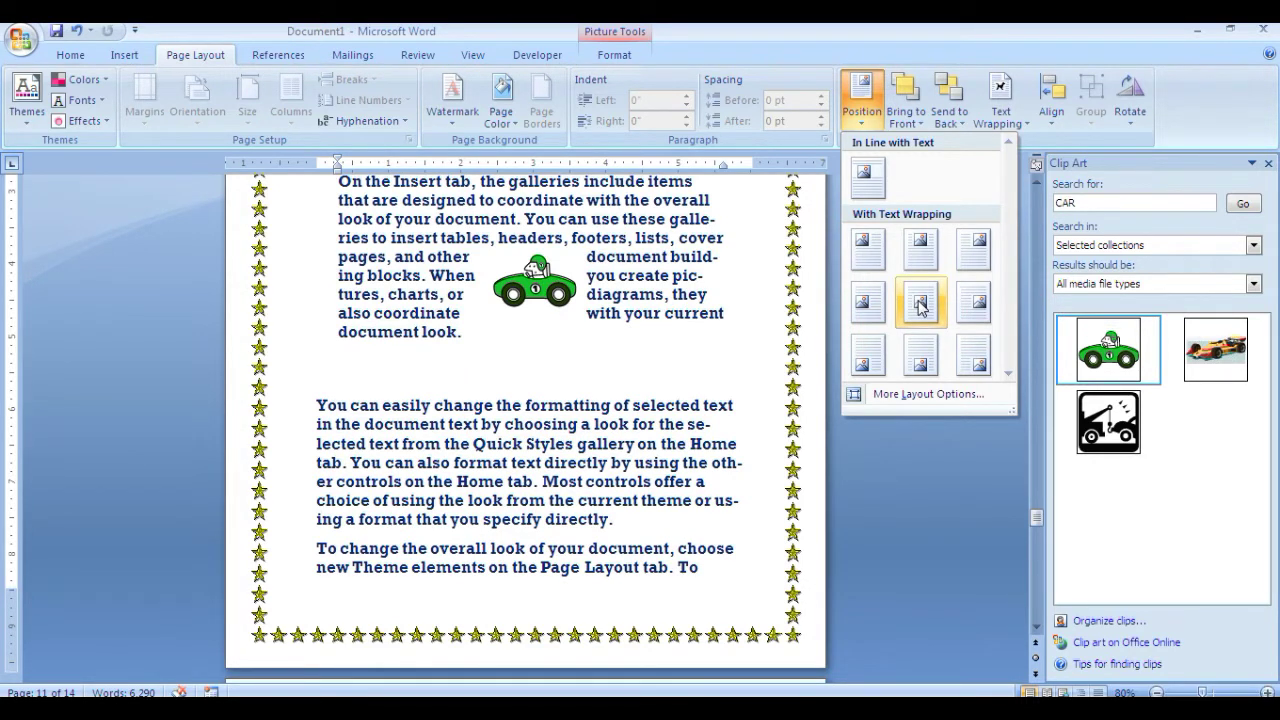
click(970, 306)
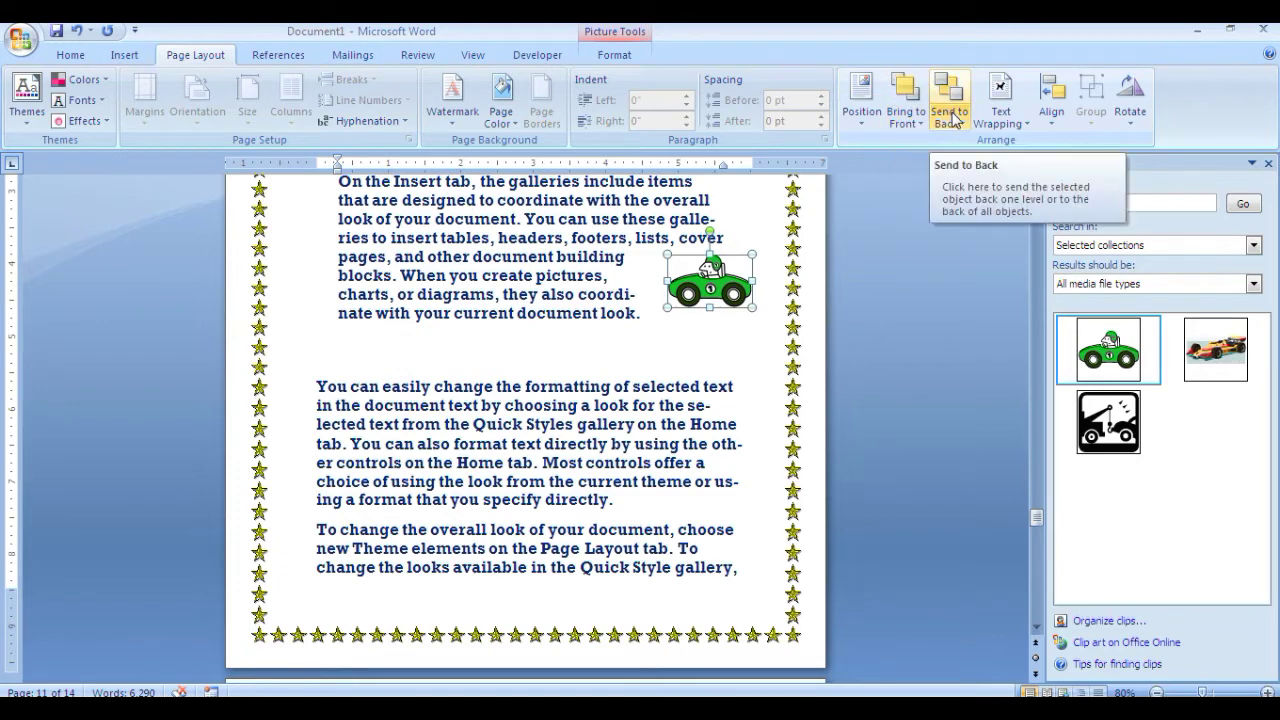
Deselect the car and bring up the Shapes gallery from the Insert commands.
scroll(671, 294, up, 4)
click(828, 398)
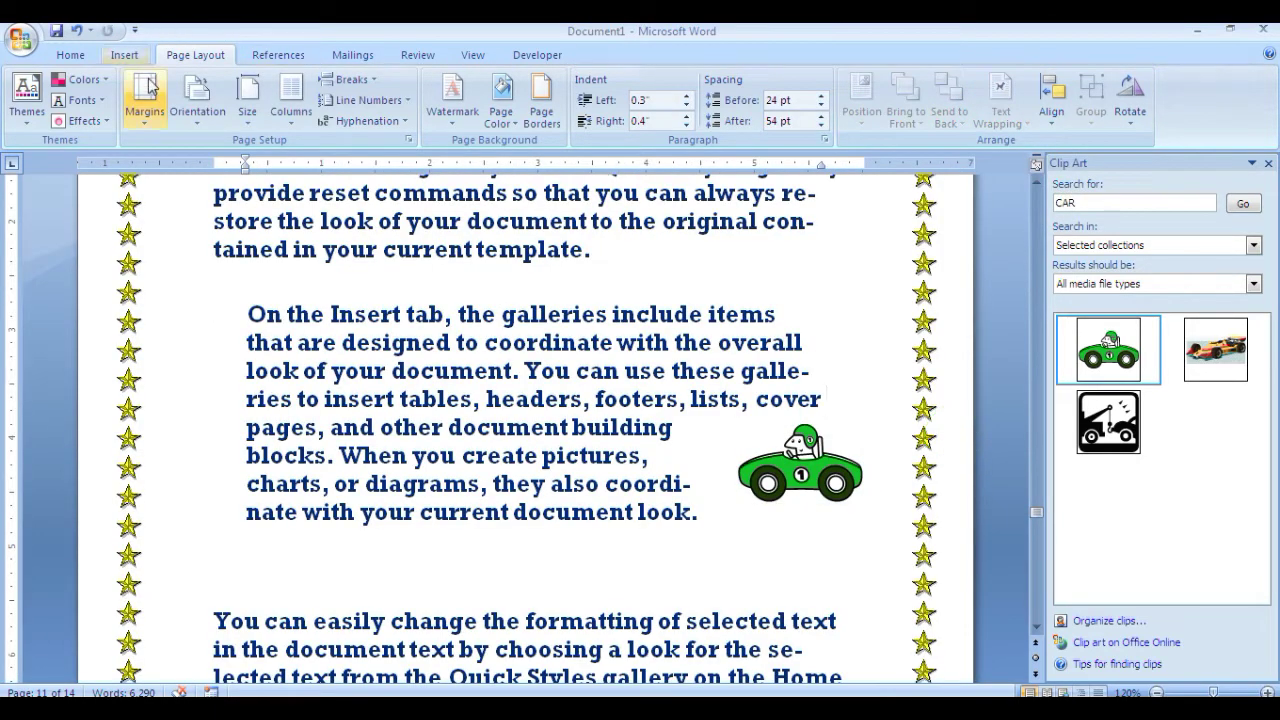
click(124, 54)
click(284, 100)
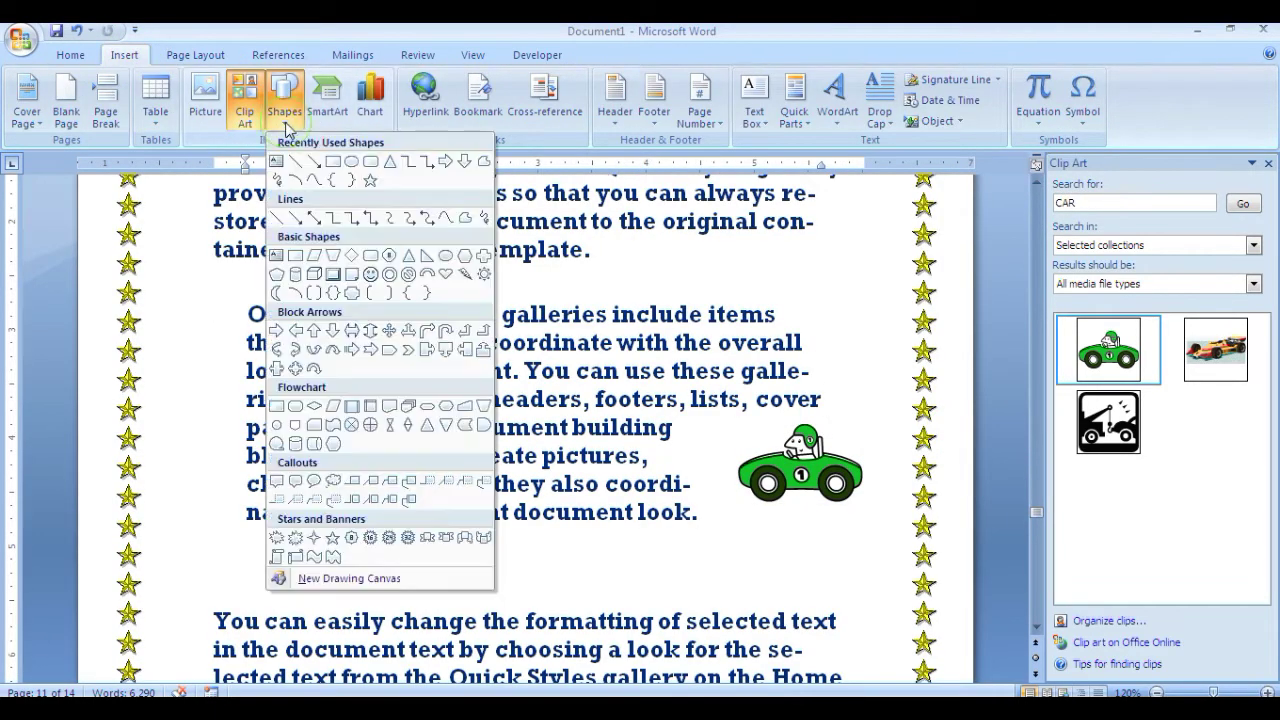
Draw a five-point star over the second paragraph and fill it pink.
click(369, 180)
mouse_move(337, 281)
mouse_down()
mouse_move(540, 482)
mouse_move(572, 494)
mouse_up()
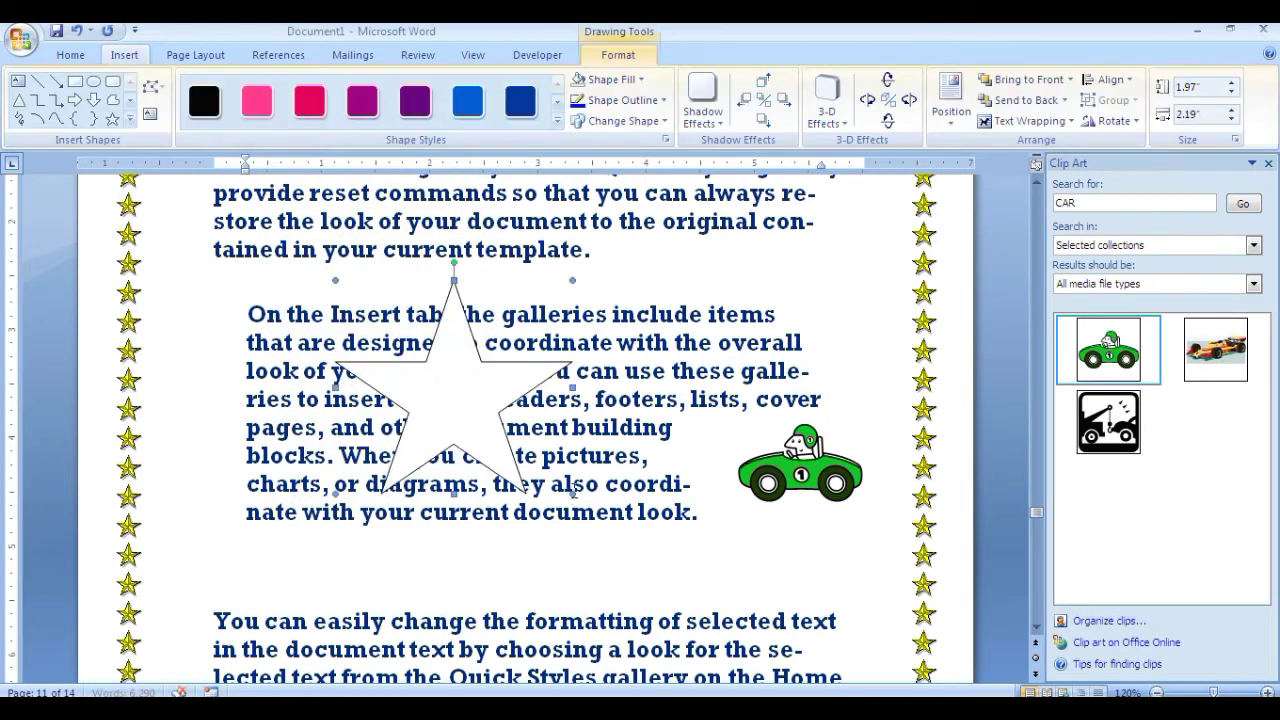
click(624, 89)
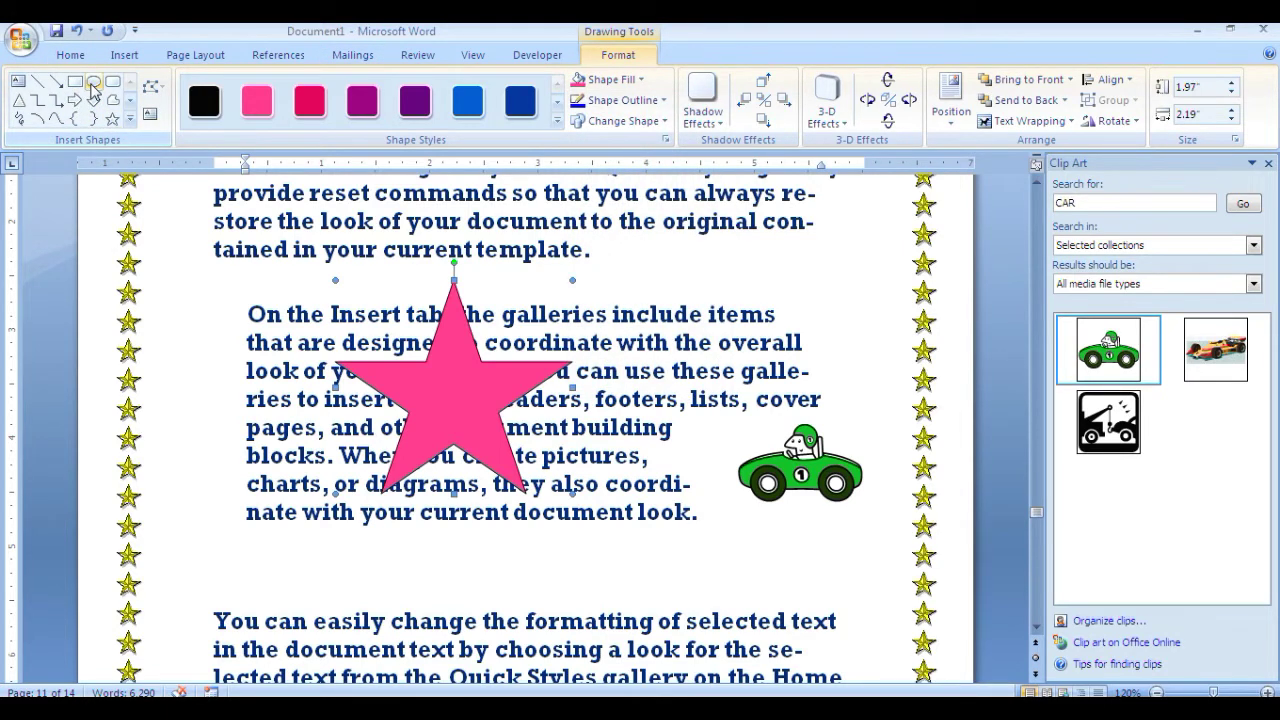
Draw a 1.56" × 1.61" circle overlapping the star and fill it yellow.
click(93, 82)
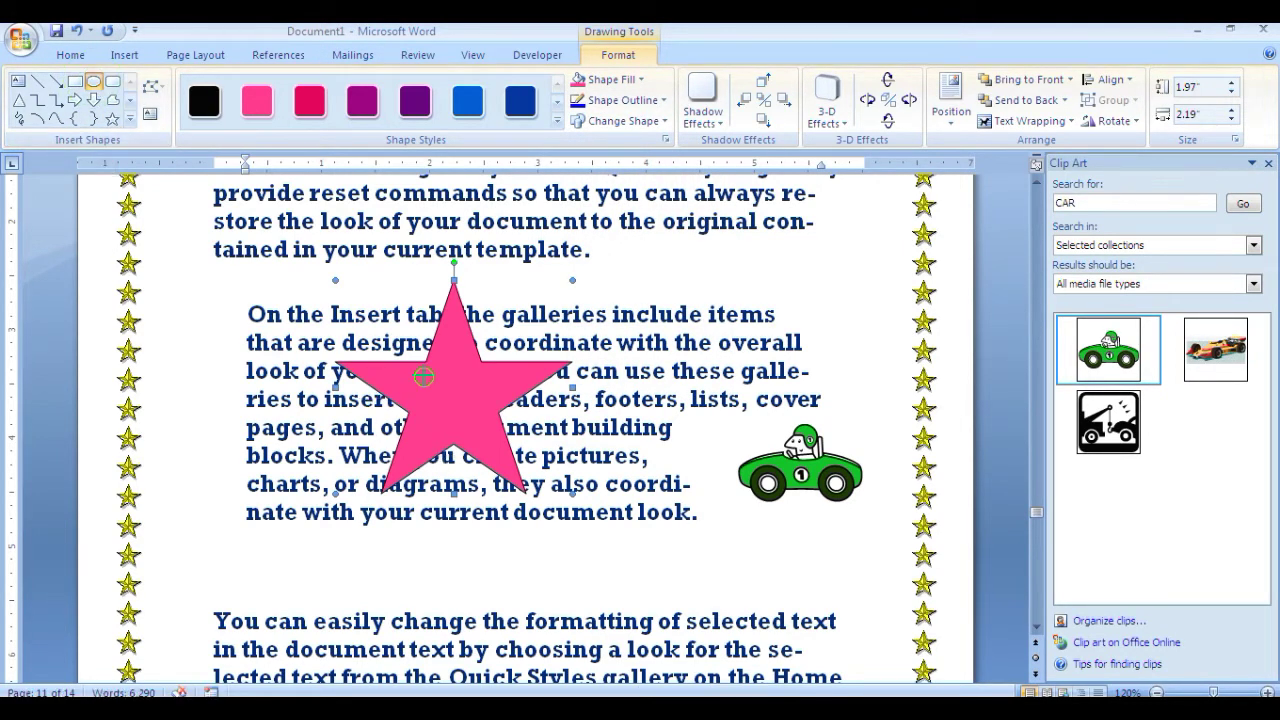
drag(424, 376, 598, 546)
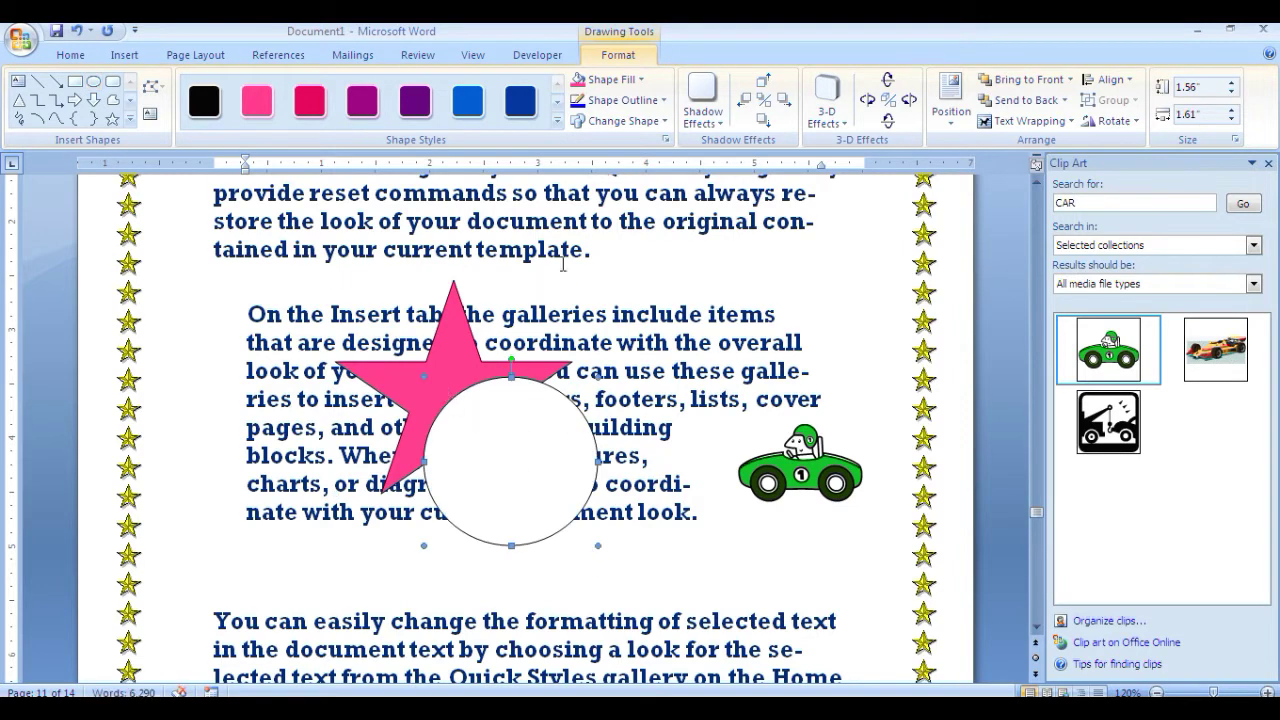
click(641, 82)
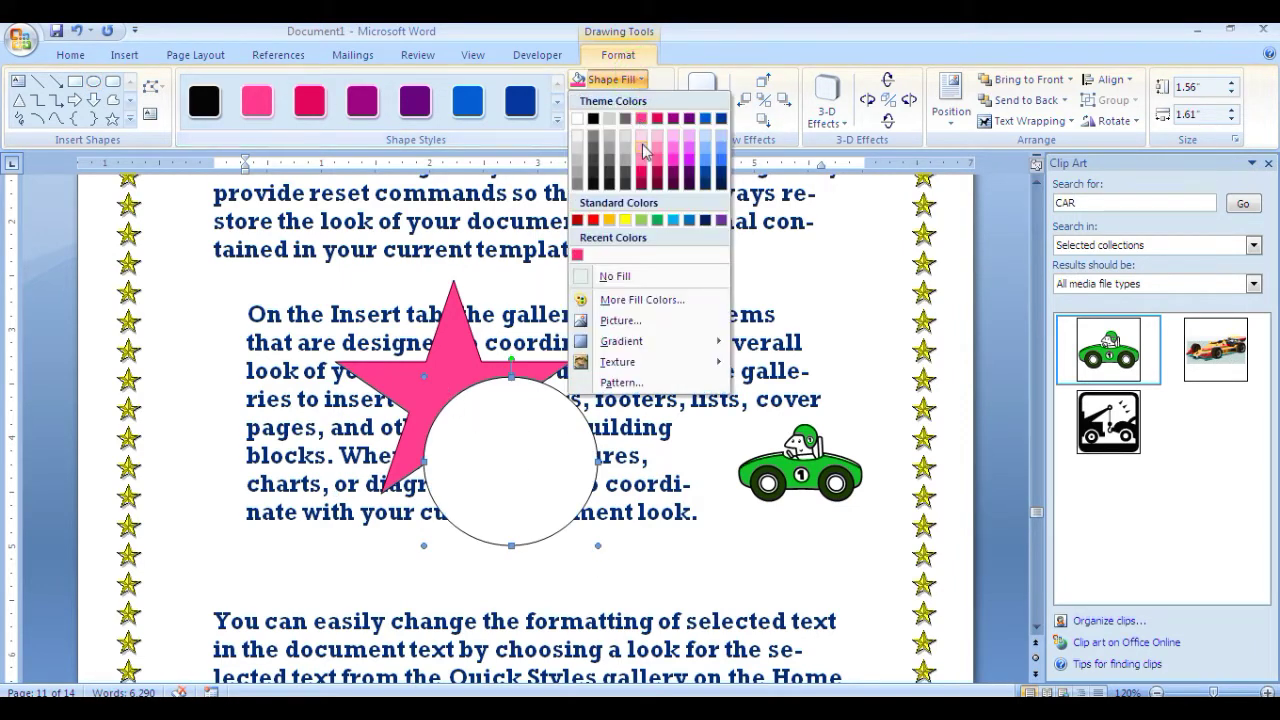
click(633, 222)
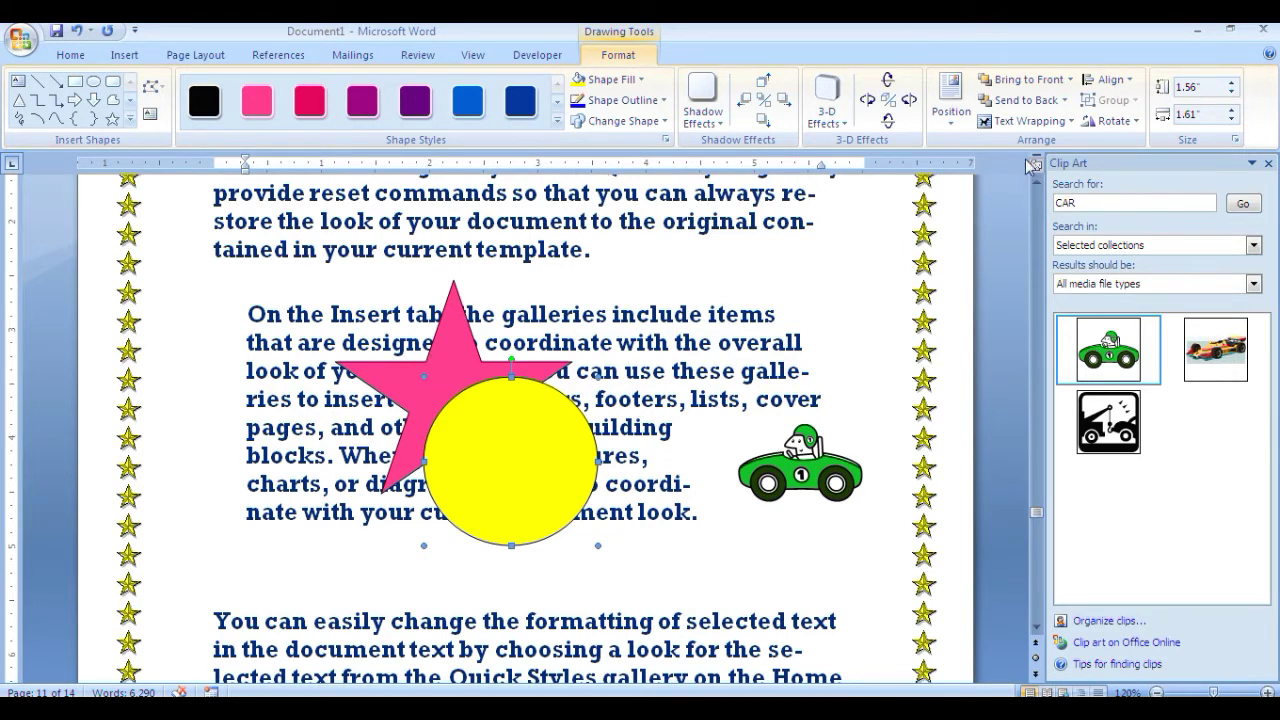
Send the yellow circle behind the star, then bring it to the front.
click(192, 55)
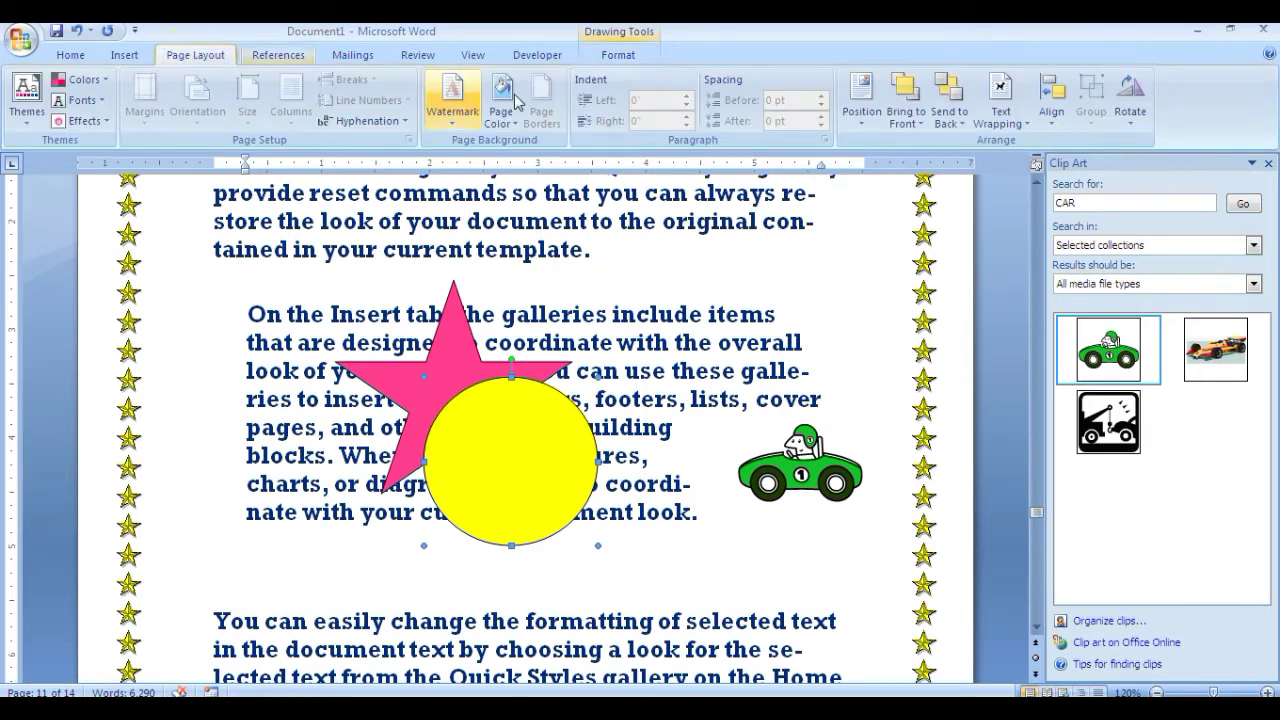
click(949, 123)
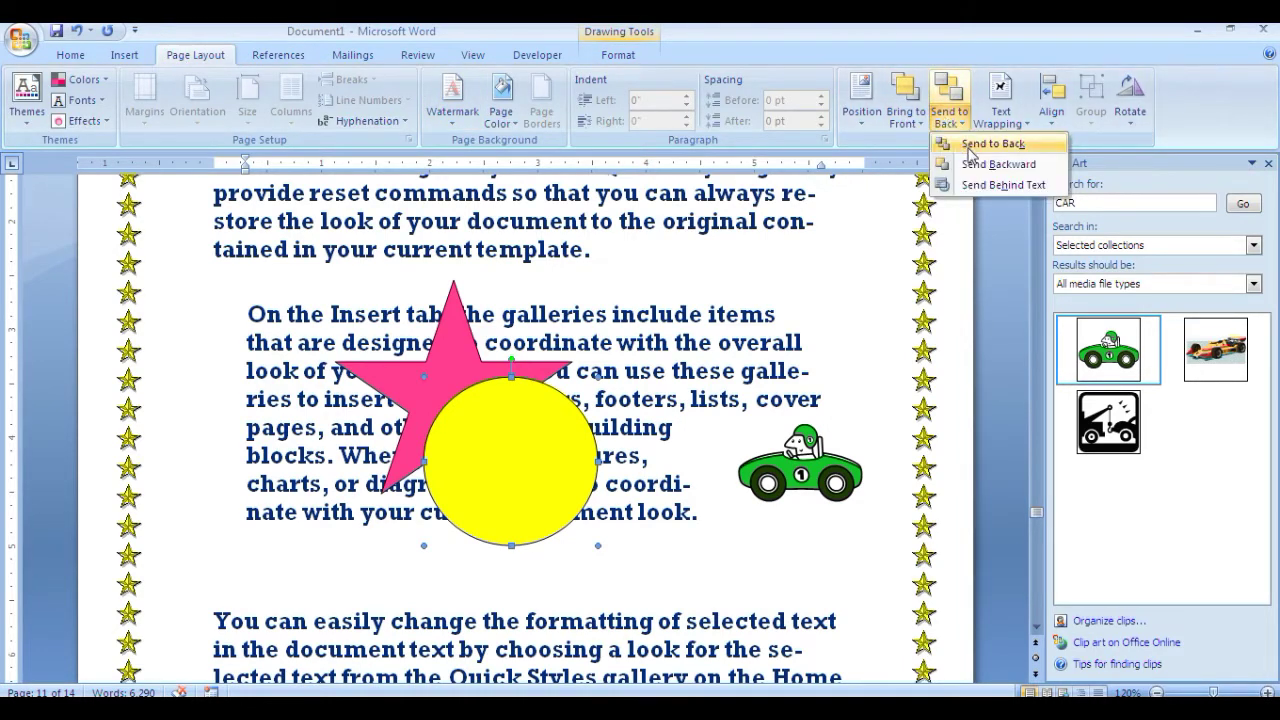
click(968, 148)
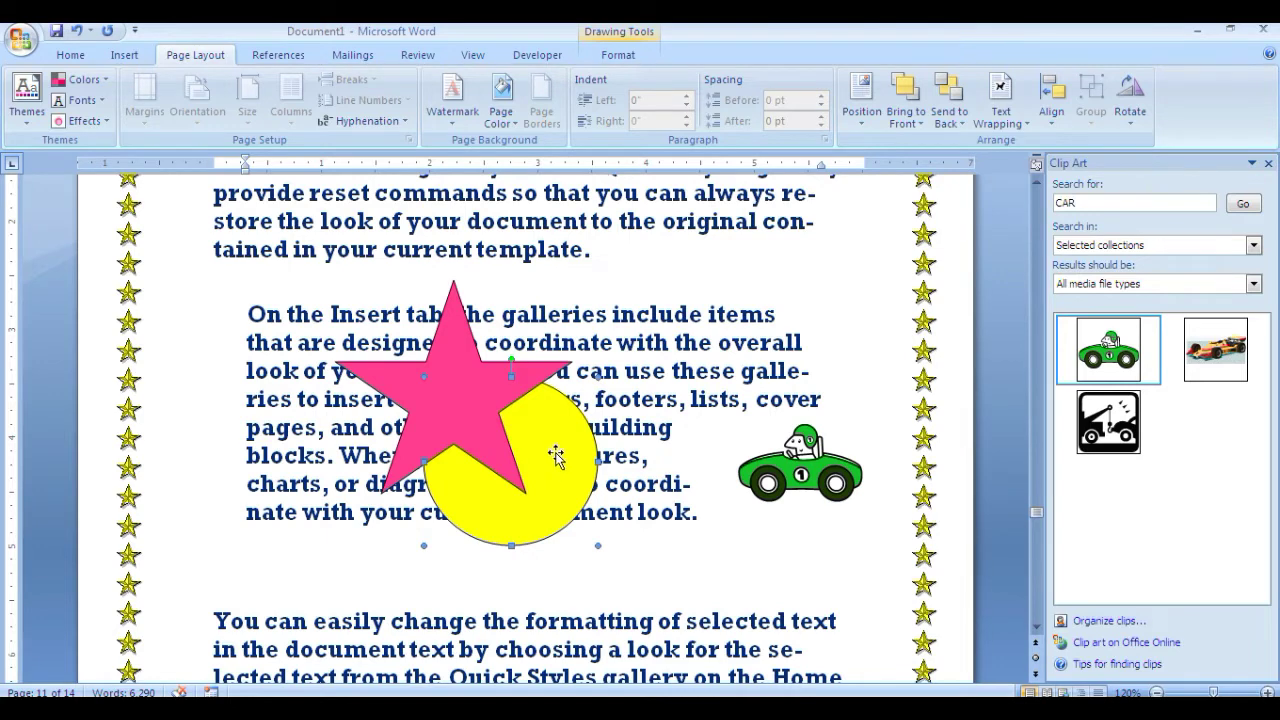
click(905, 118)
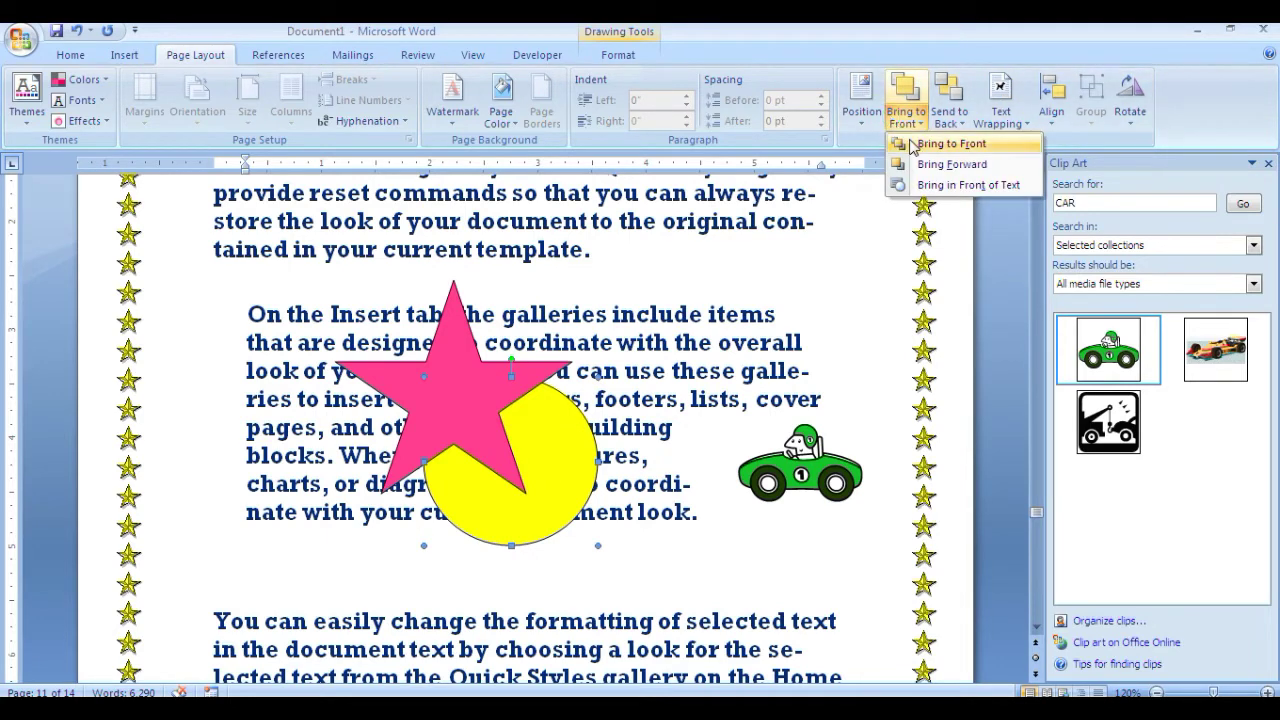
click(912, 145)
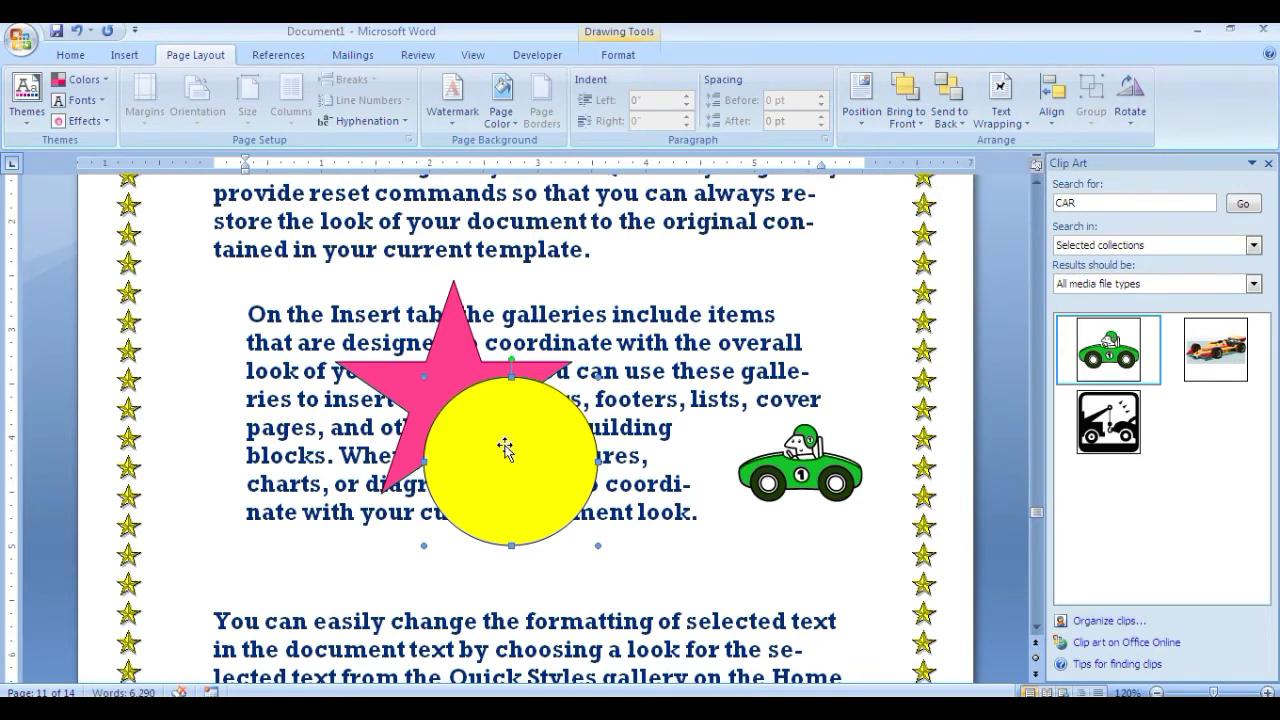
Move the circle up-right and the star down-right, check Align, then undo the last move.
drag(505, 449, 586, 280)
mouse_move(480, 322)
mouse_down()
mouse_move(600, 345)
mouse_move(567, 384)
mouse_up()
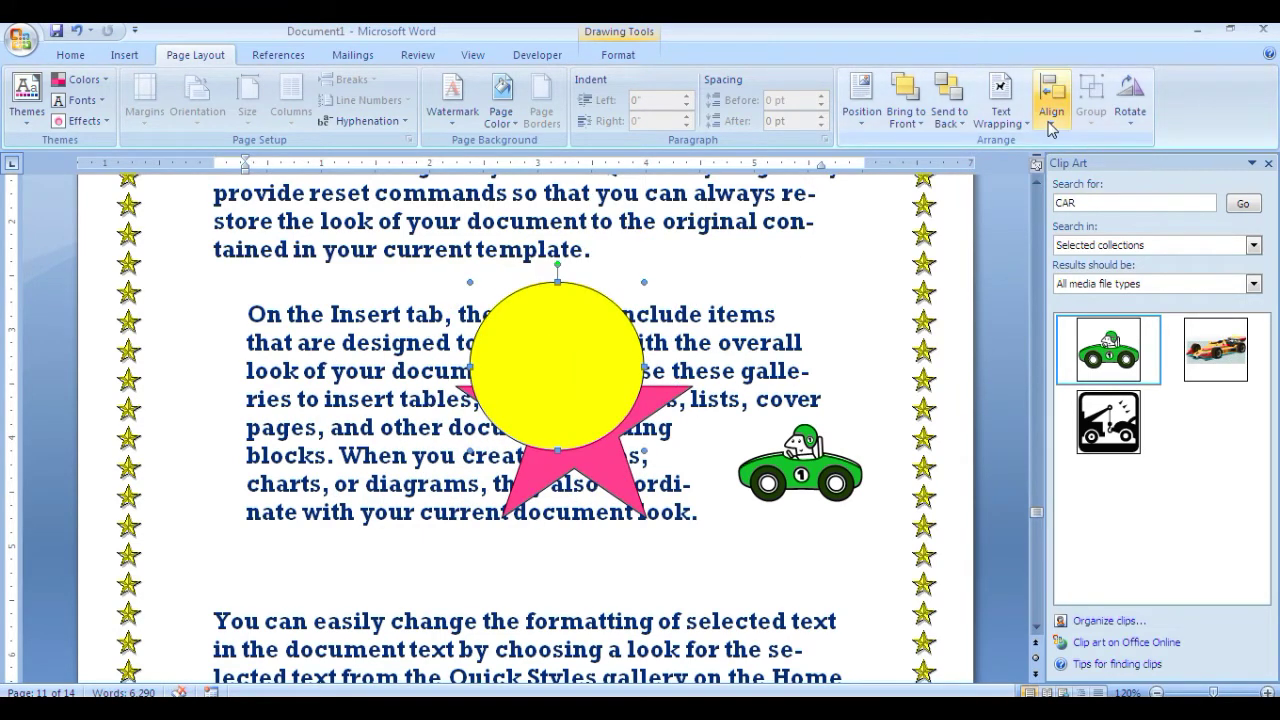
click(1051, 116)
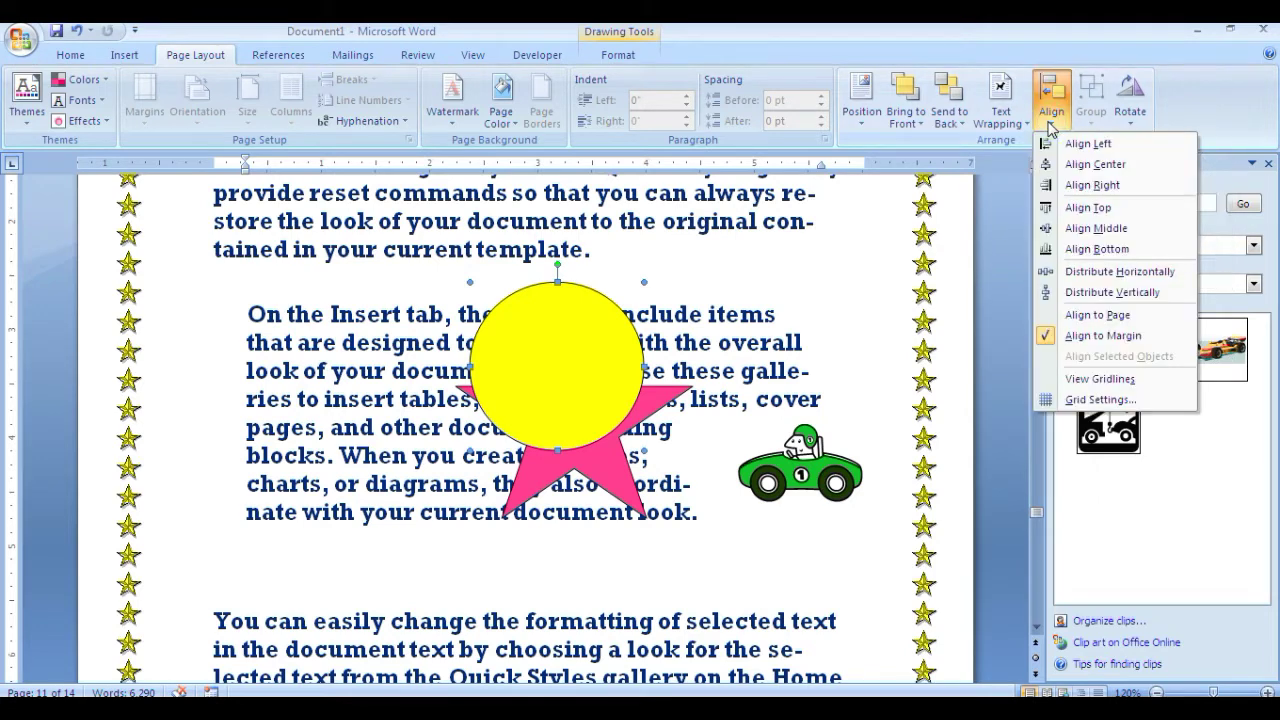
click(541, 362)
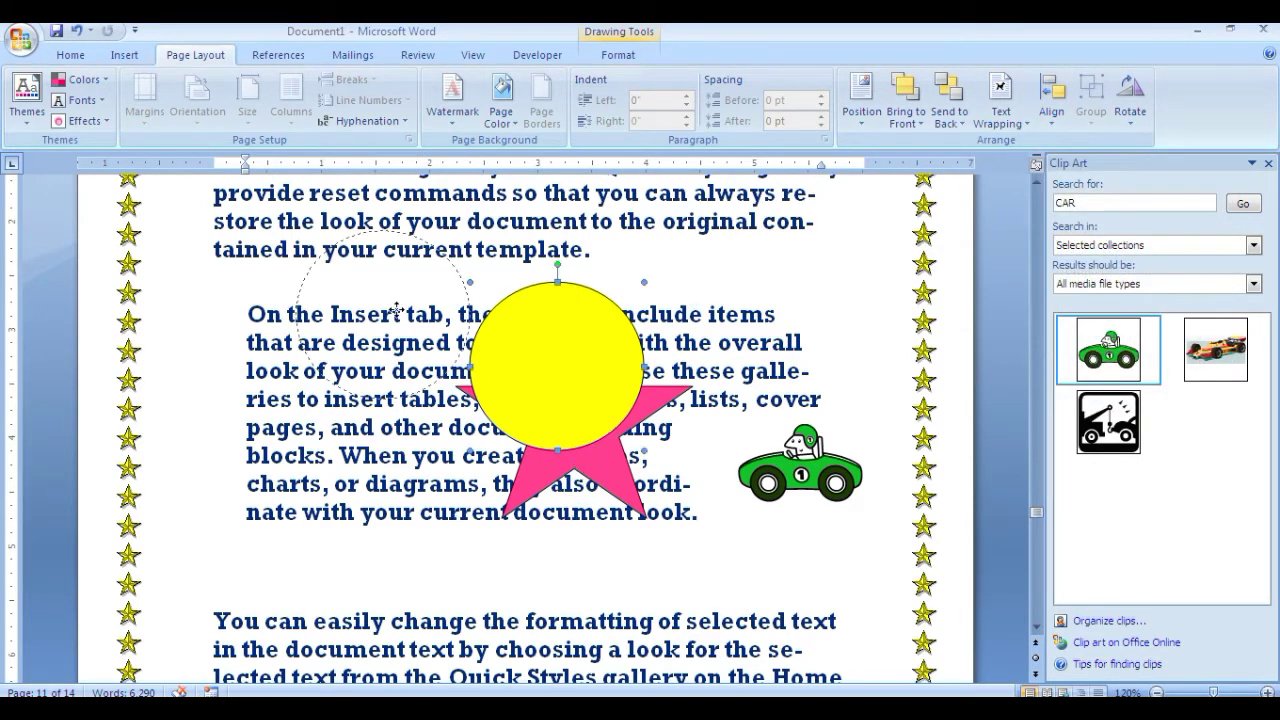
key(ctrl+z)
Move the pink star below the paragraph and duplicate the yellow circle twice.
drag(581, 415, 714, 595)
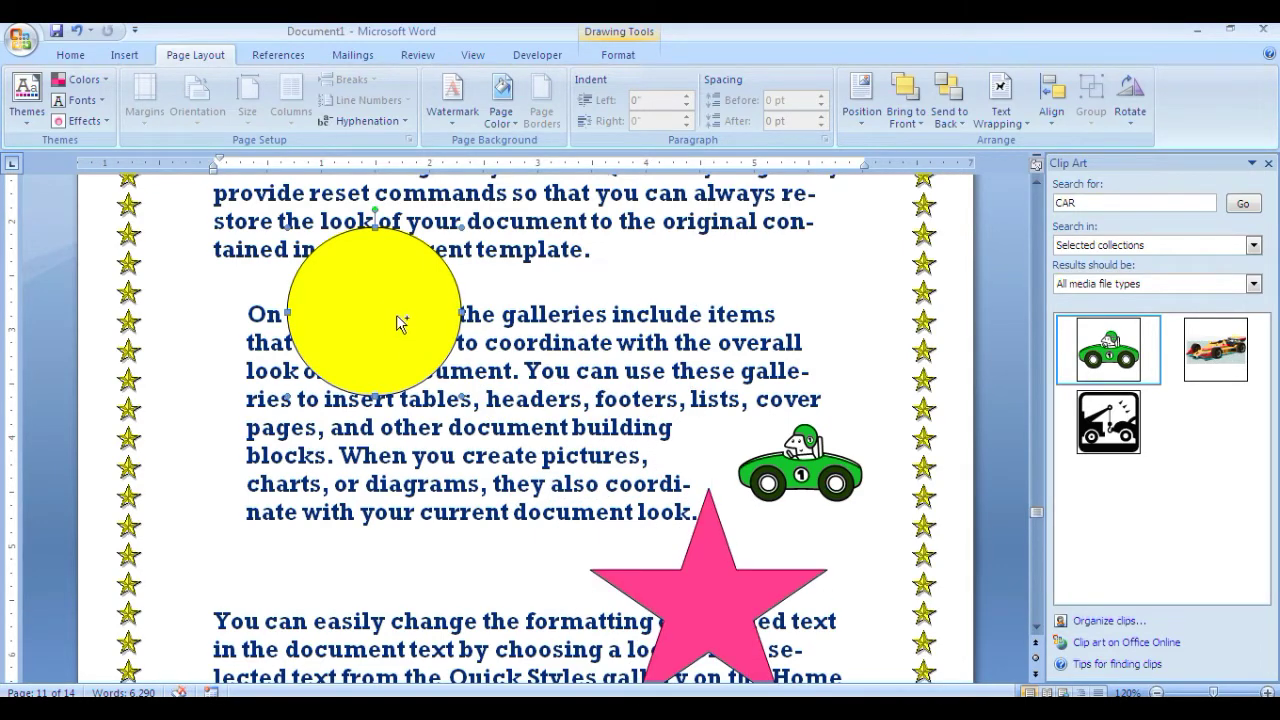
key(ctrl+d)
key(ctrl+d)
key(ctrl+d)
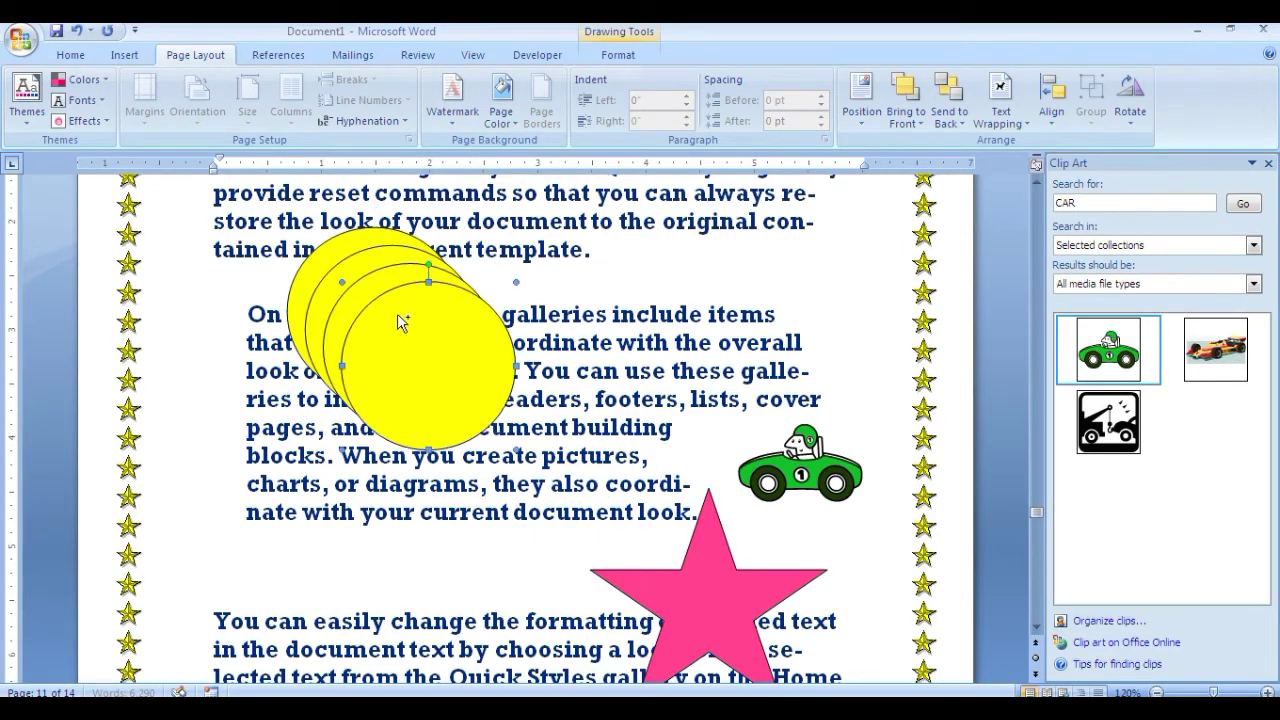
key(ctrl+d)
Spread the yellow circle copies to the right margin, page centre and lower left.
drag(445, 340, 833, 268)
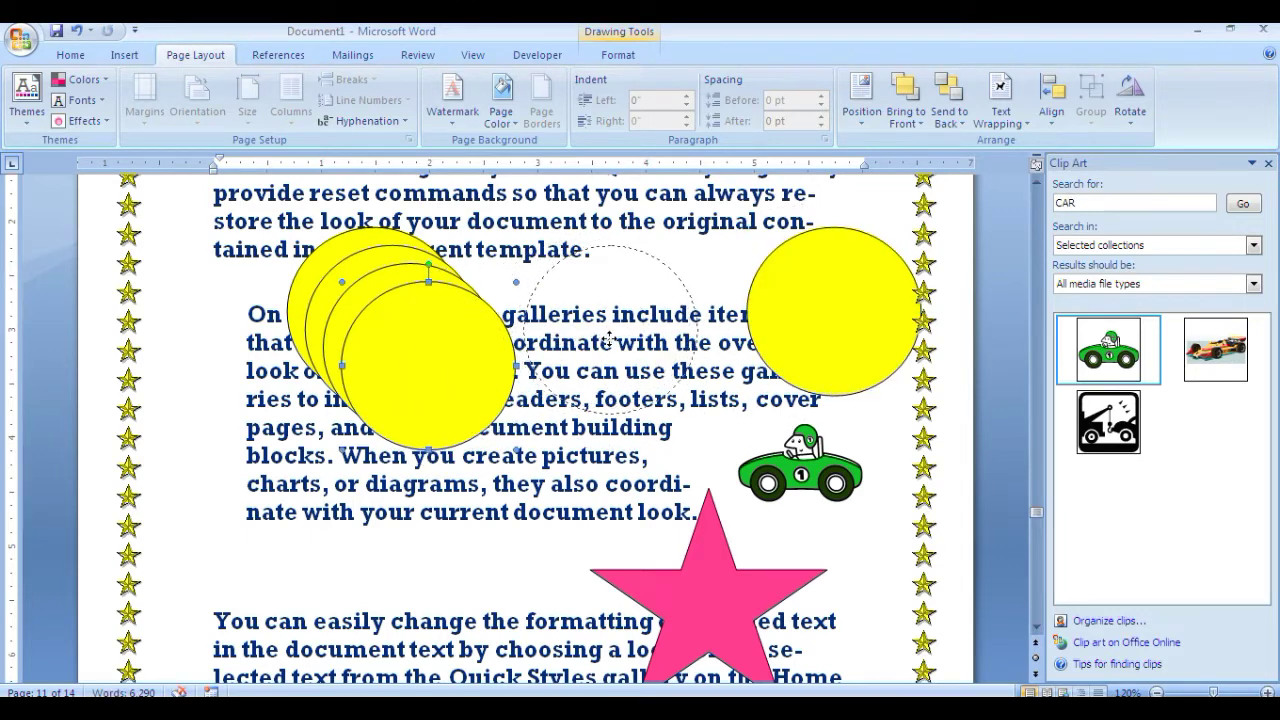
drag(427, 381, 613, 345)
drag(420, 352, 352, 532)
drag(377, 337, 362, 389)
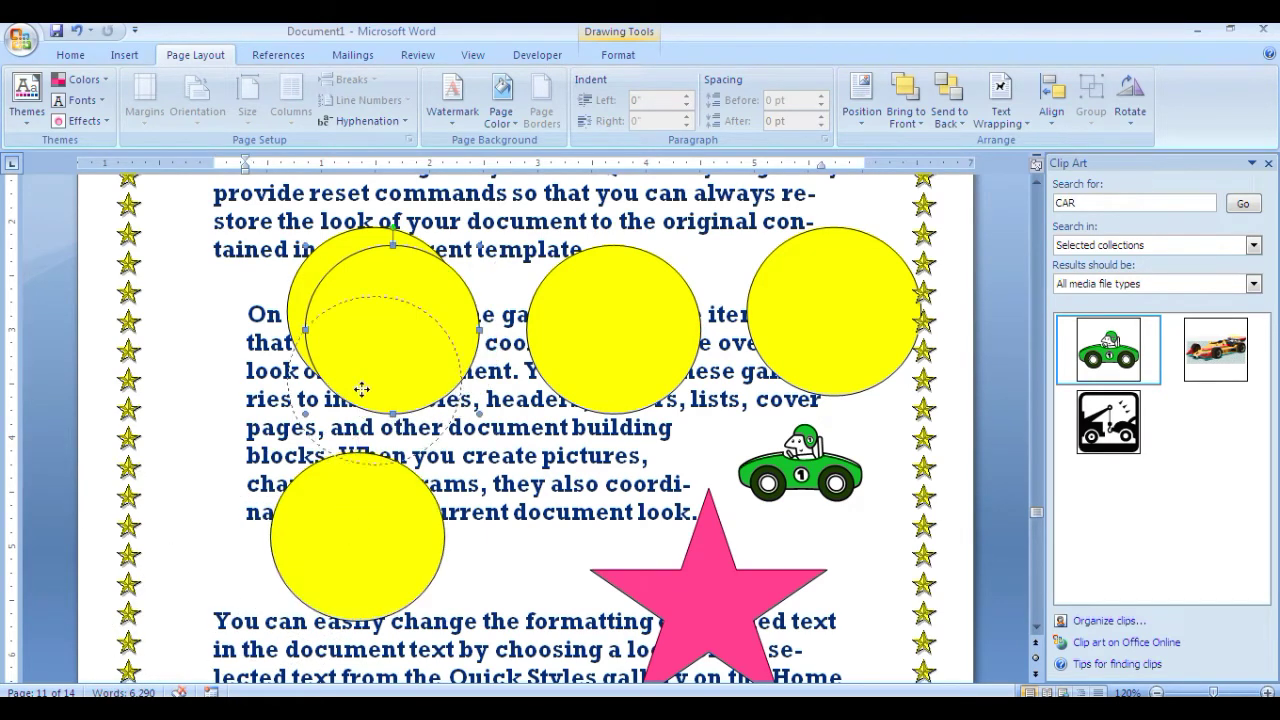
drag(352, 530, 352, 530)
scroll(343, 529, down, 3)
mouse_move(346, 468)
mouse_down()
mouse_move(323, 628)
mouse_move(357, 620)
mouse_up()
ctrl+scroll(360, 608, down, 2)
ctrl+scroll(360, 608, up, 1)
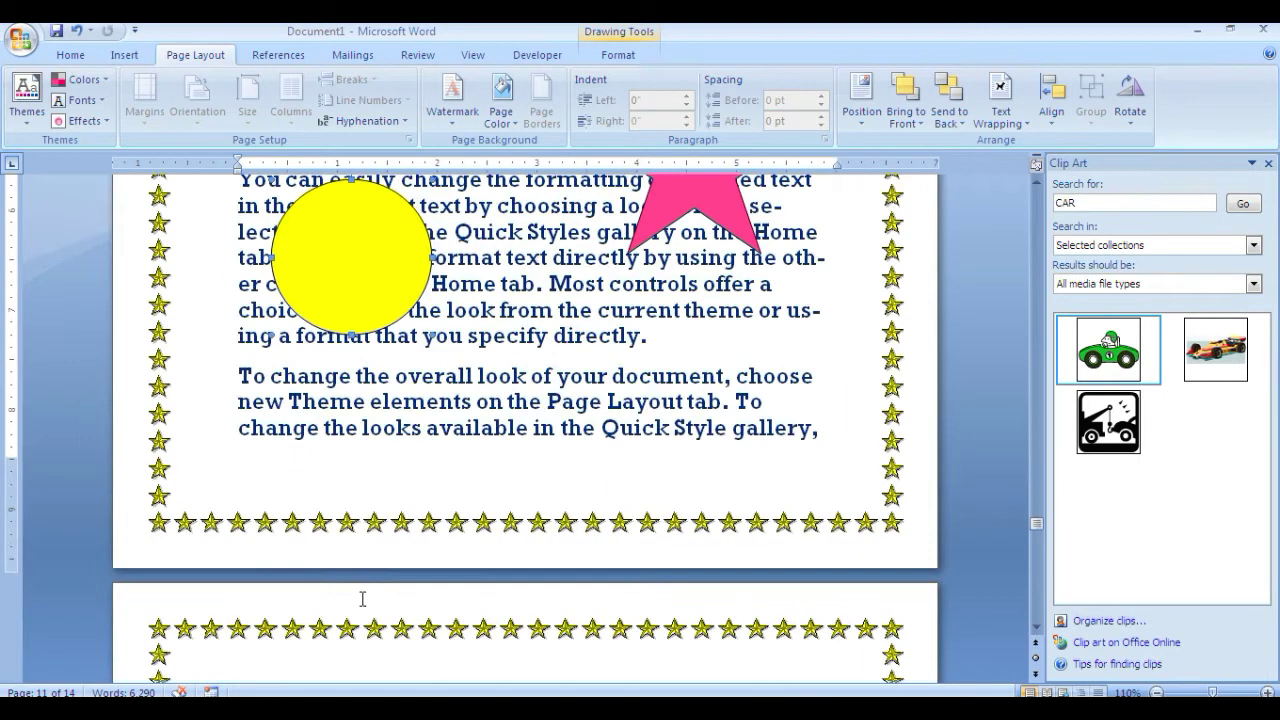
scroll(421, 538, up, 2)
scroll(421, 538, up, 4)
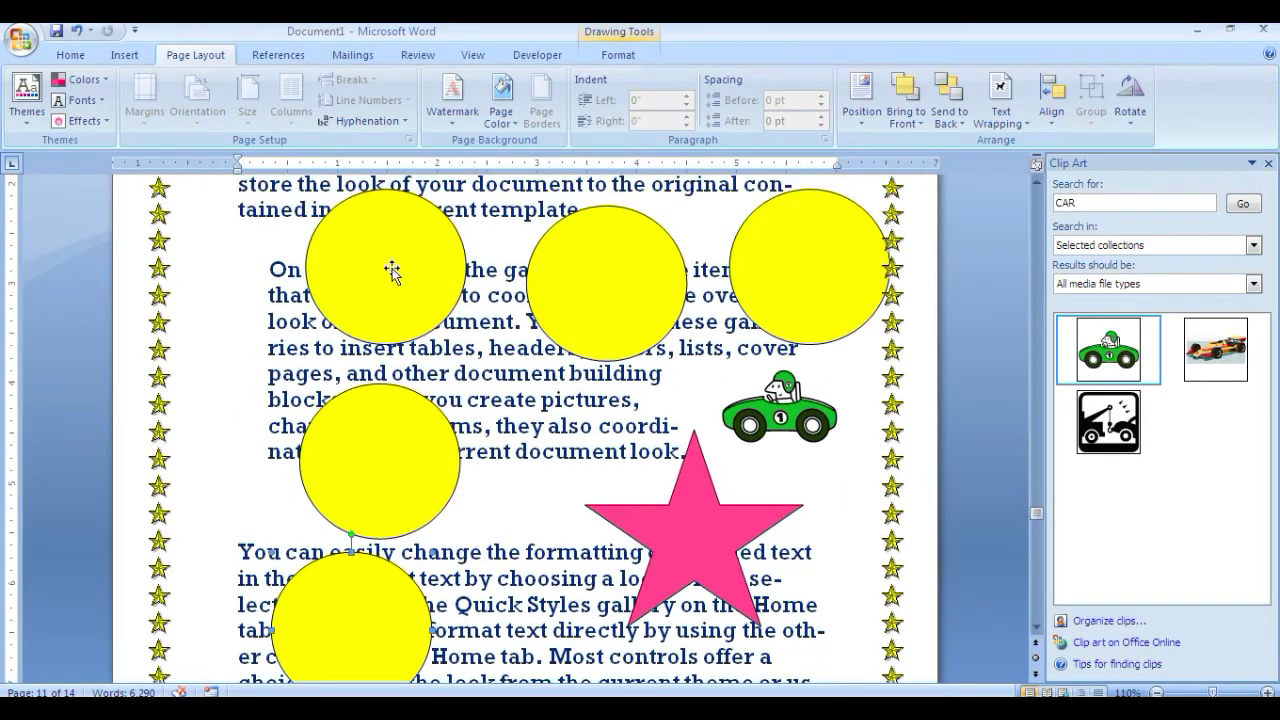
Line up the upper-left, middle and right yellow circles in a rough row.
drag(391, 271, 267, 289)
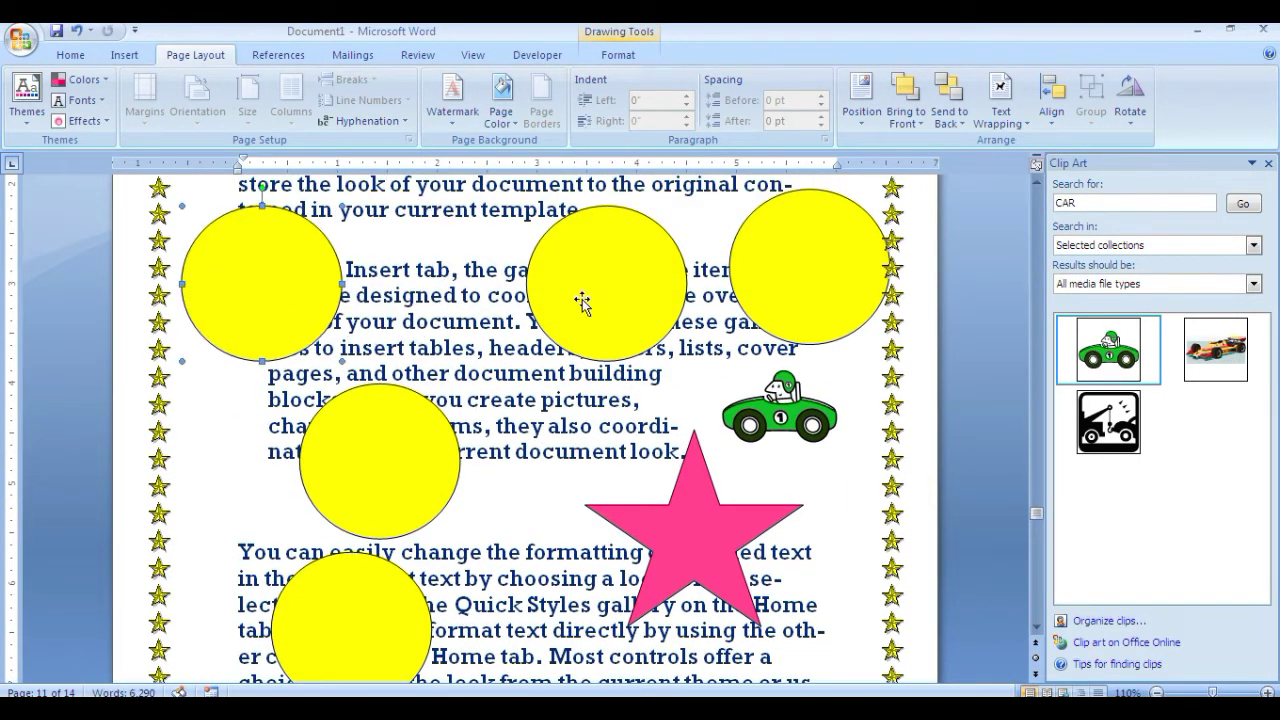
drag(582, 302, 414, 311)
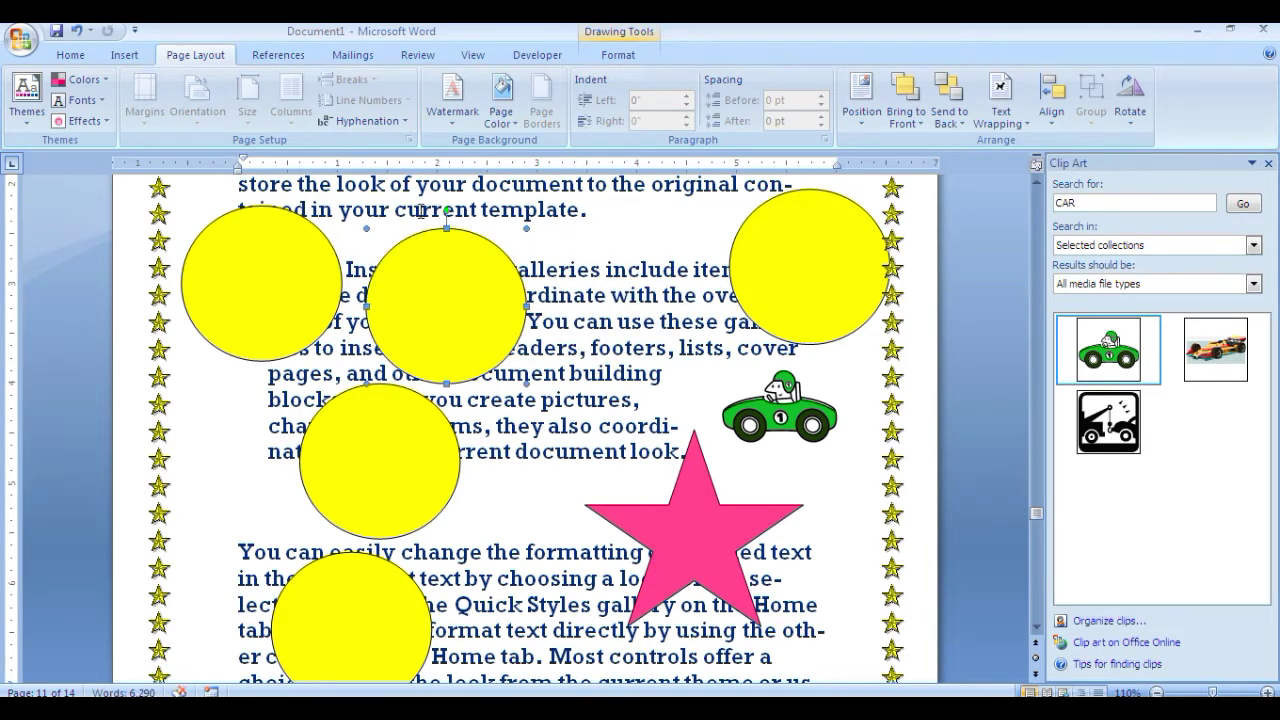
mouse_move(845, 265)
mouse_down()
mouse_move(650, 287)
mouse_move(645, 248)
mouse_up()
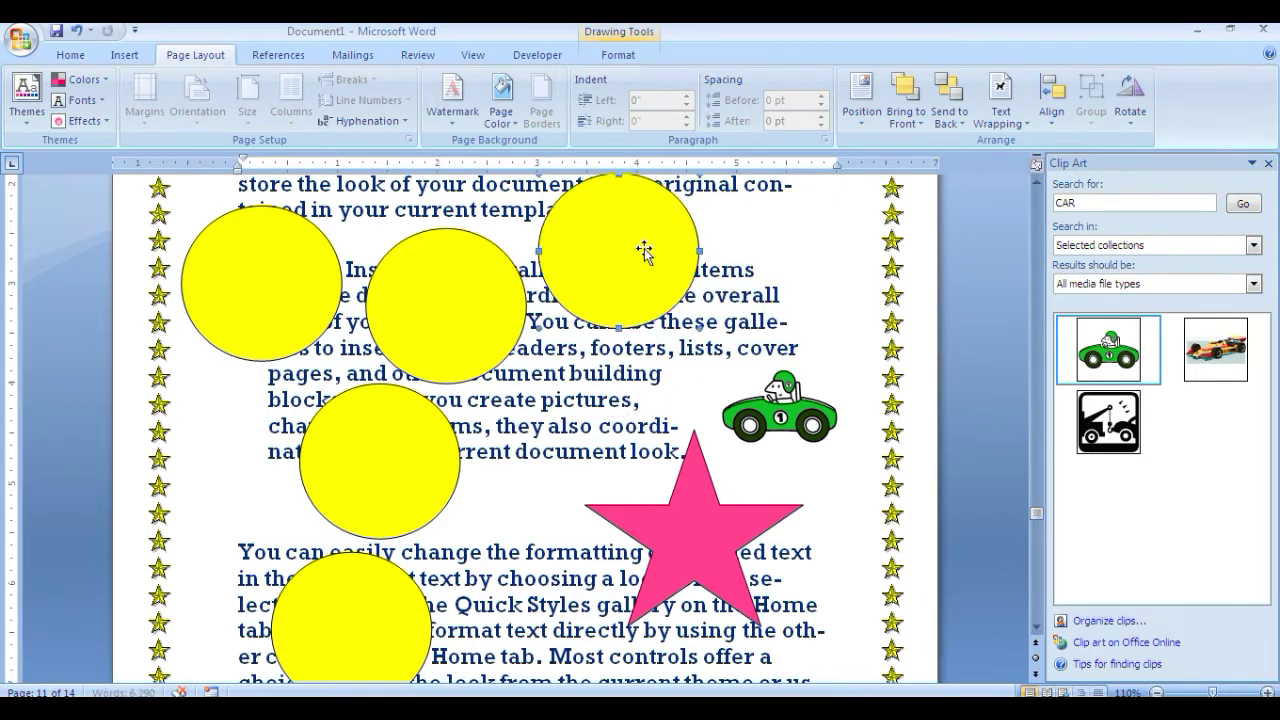
Select the left, middle and right upper yellow circles and apply Align Top to them.
click(1050, 118)
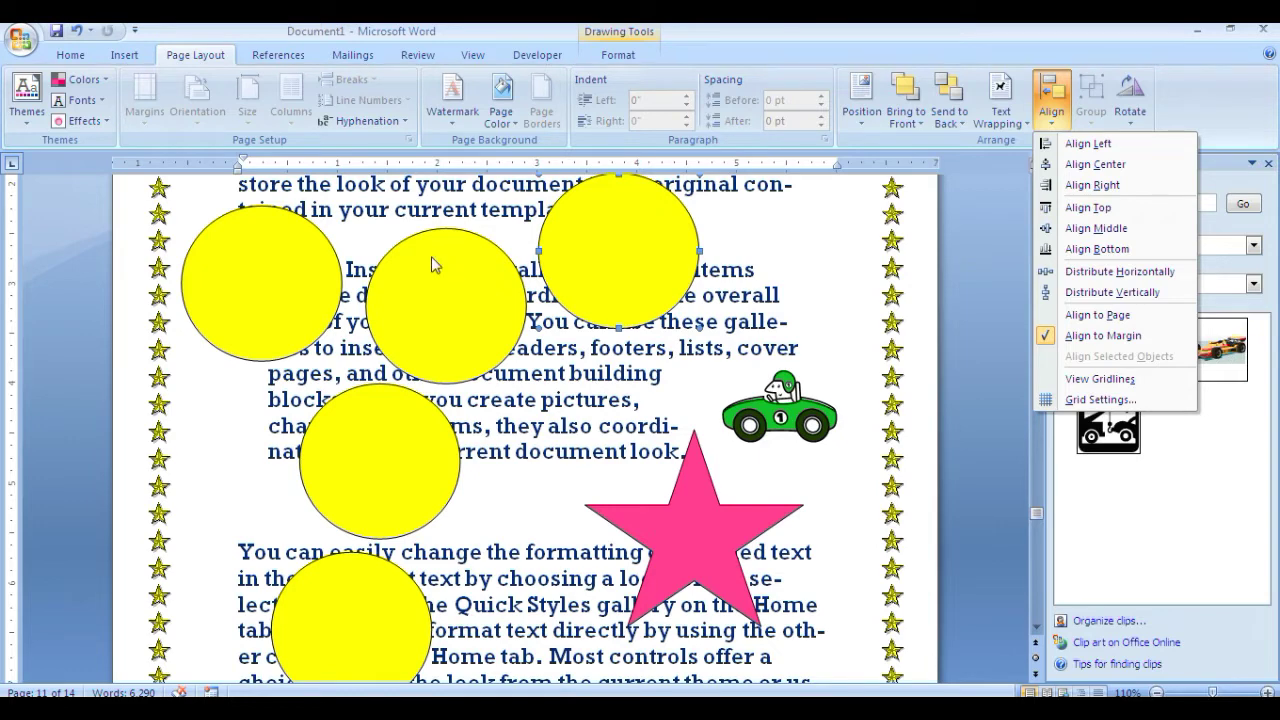
click(267, 271)
click(267, 271)
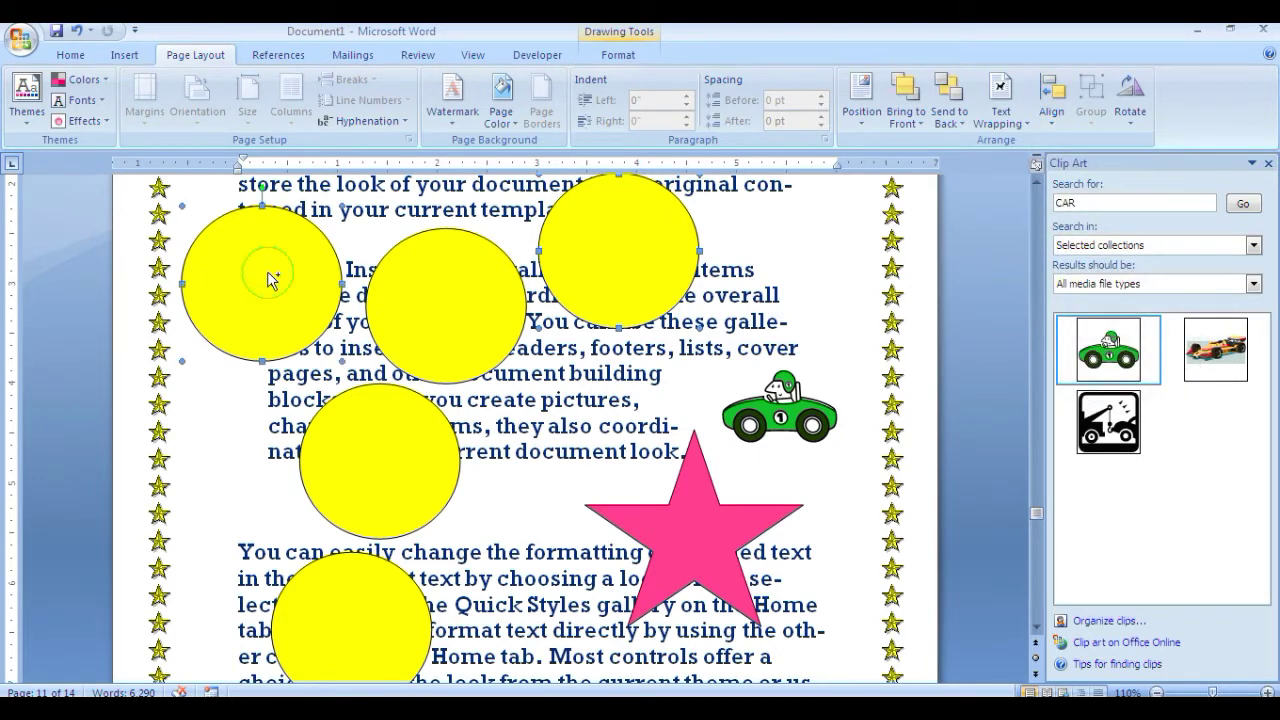
shift+click(457, 312)
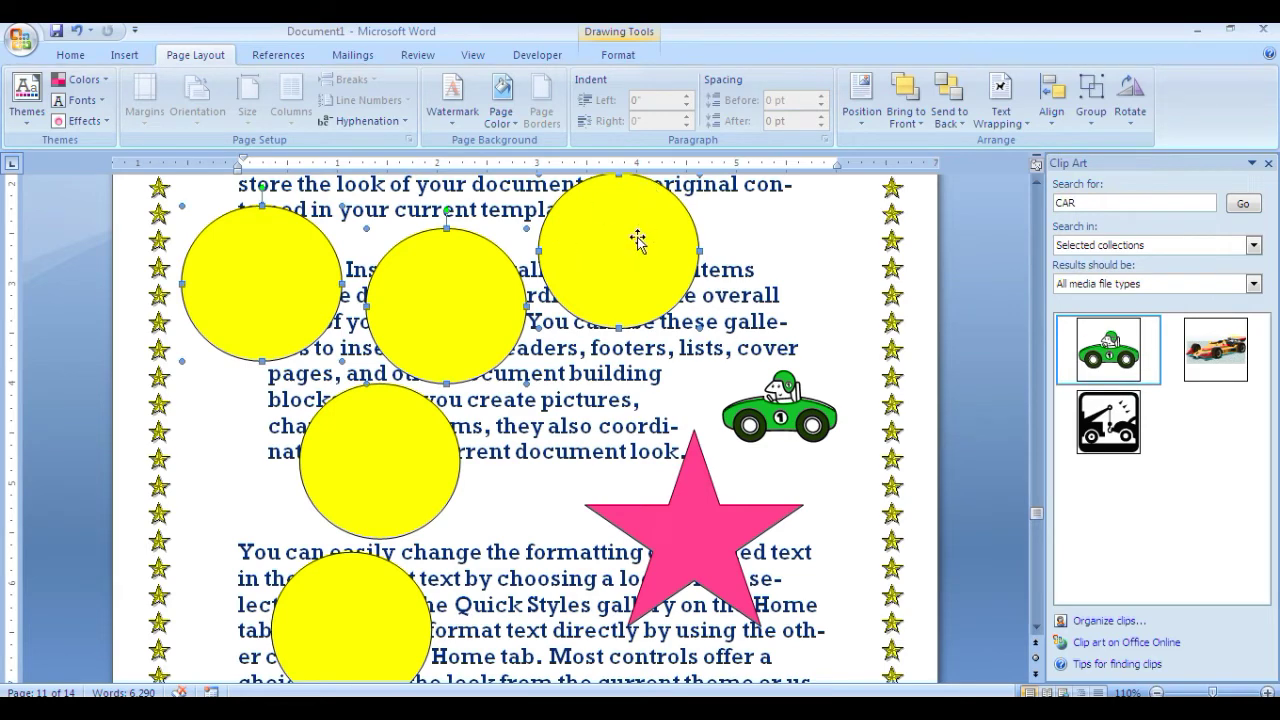
click(1051, 100)
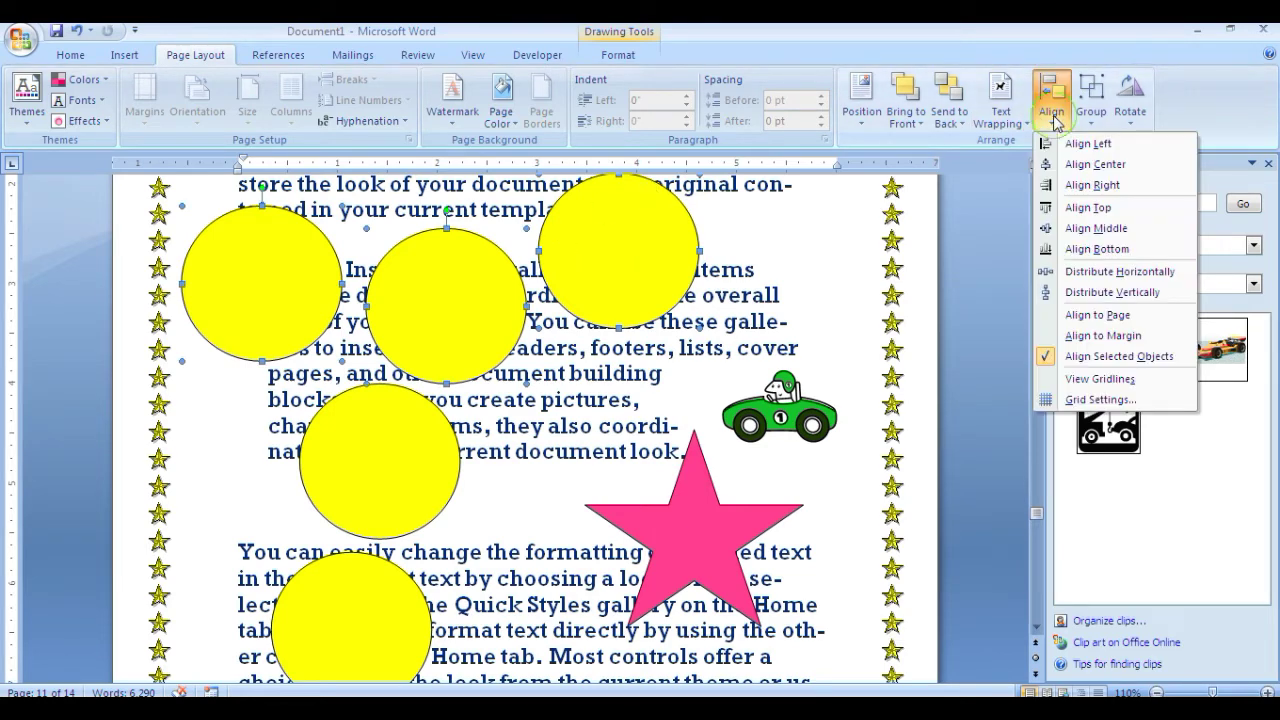
click(1079, 207)
scroll(361, 228, up, 1)
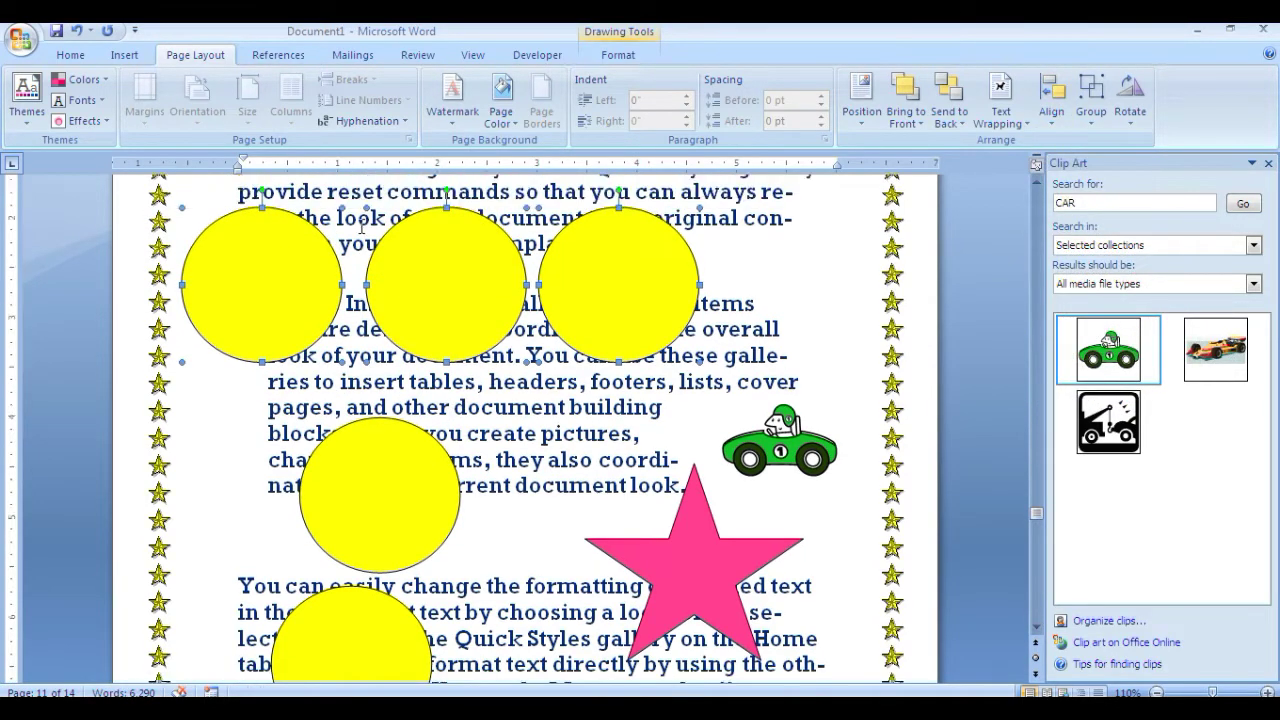
scroll(361, 228, up, 1)
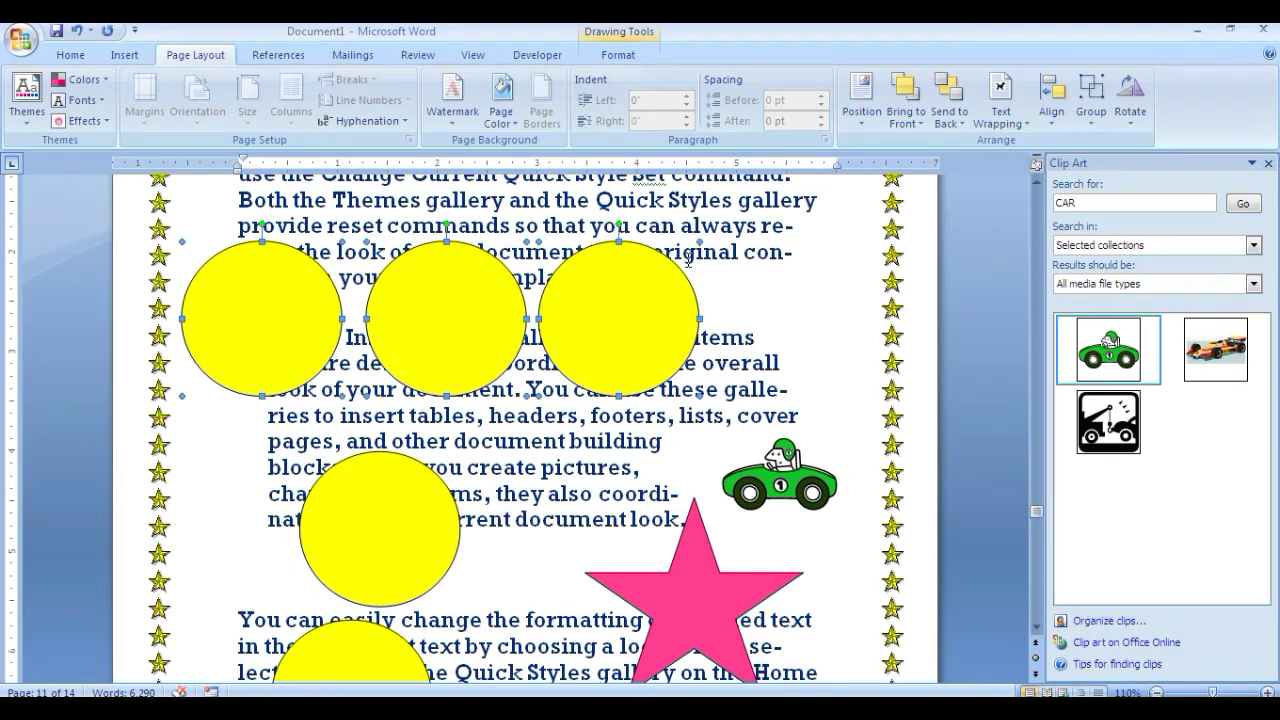
Drag the three upper yellow circles closer together into a rough row.
drag(431, 369, 426, 283)
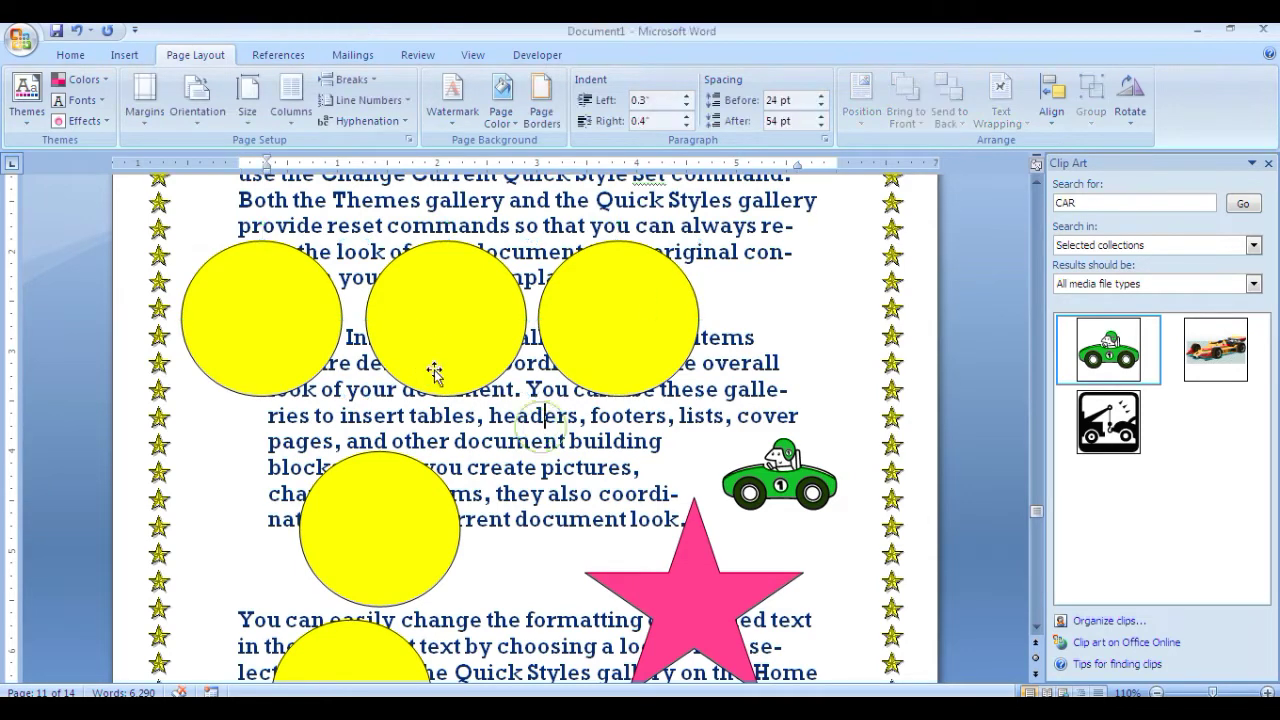
drag(611, 329, 652, 340)
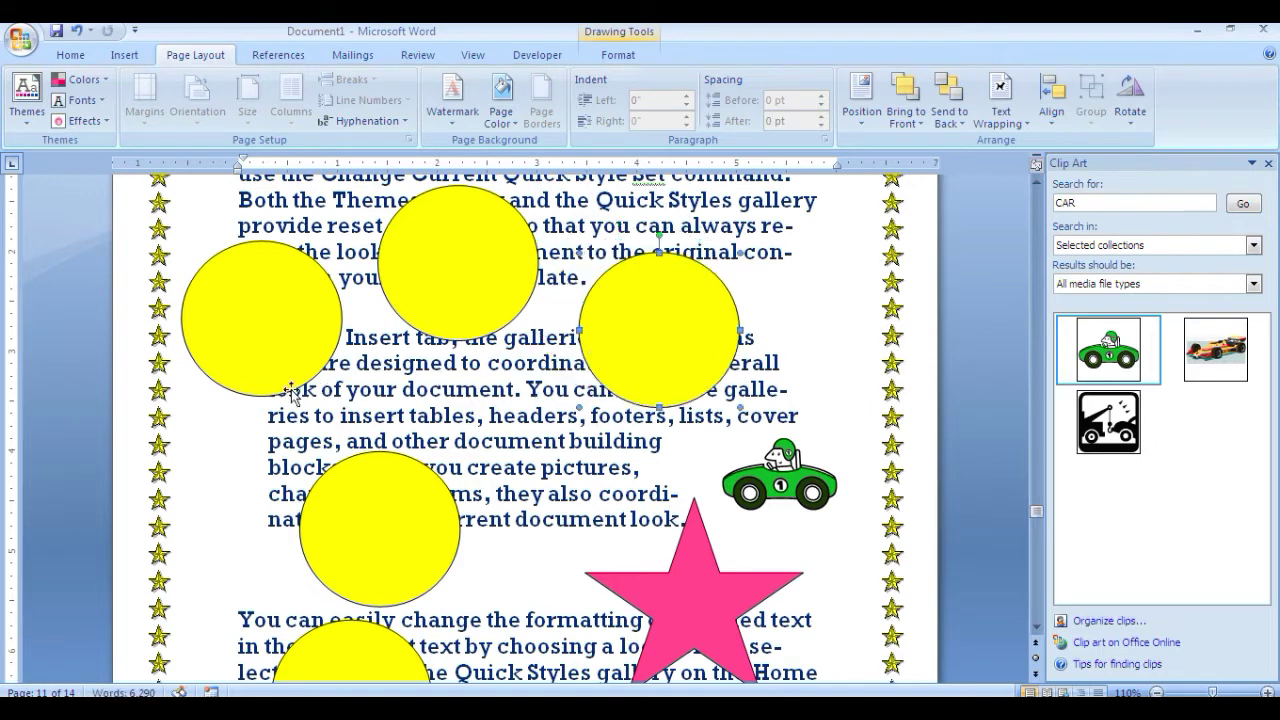
drag(493, 292, 493, 362)
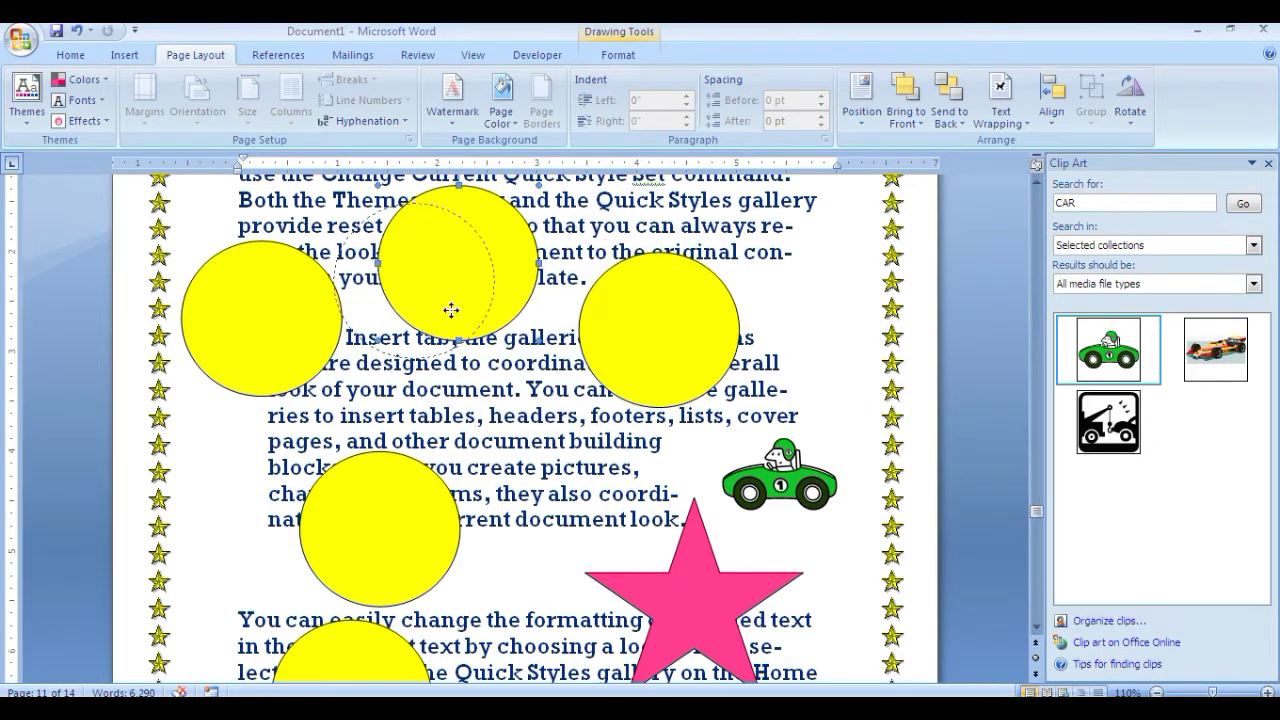
drag(496, 291, 453, 309)
drag(643, 334, 571, 302)
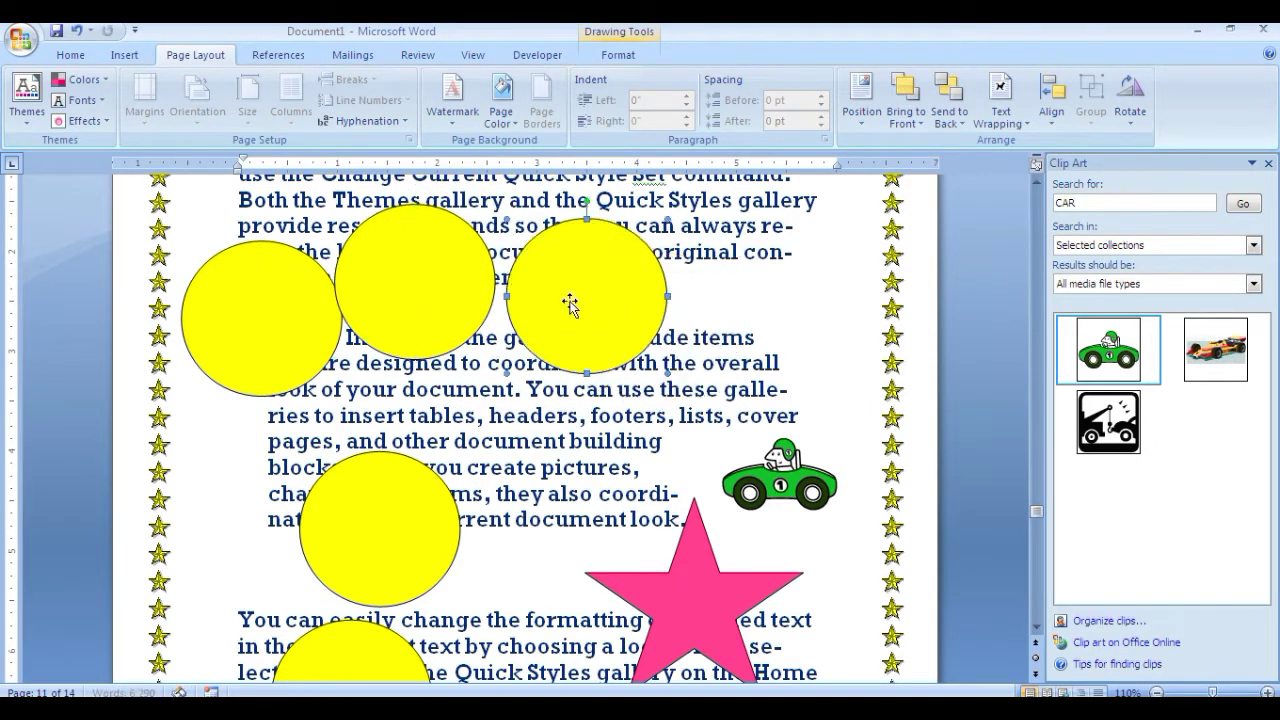
Select all three upper circles and apply Align Bottom, then Align Middle.
click(290, 323)
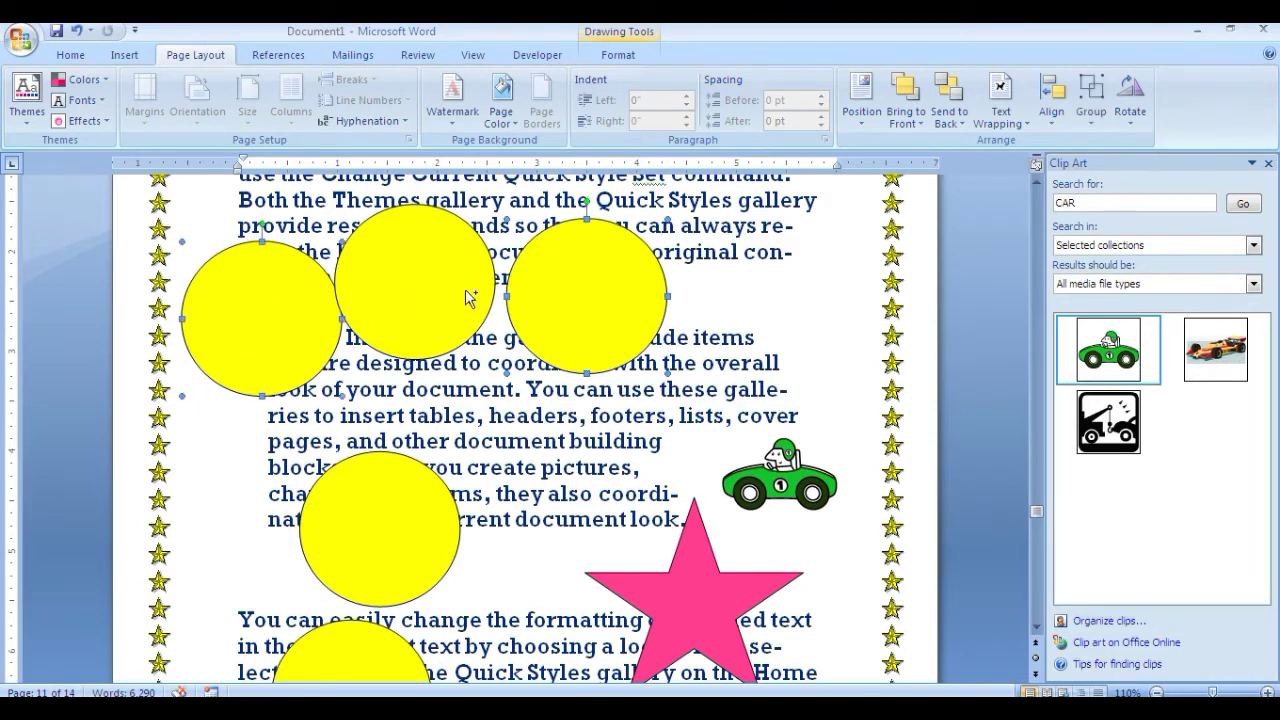
shift+click(466, 294)
shift+click(620, 294)
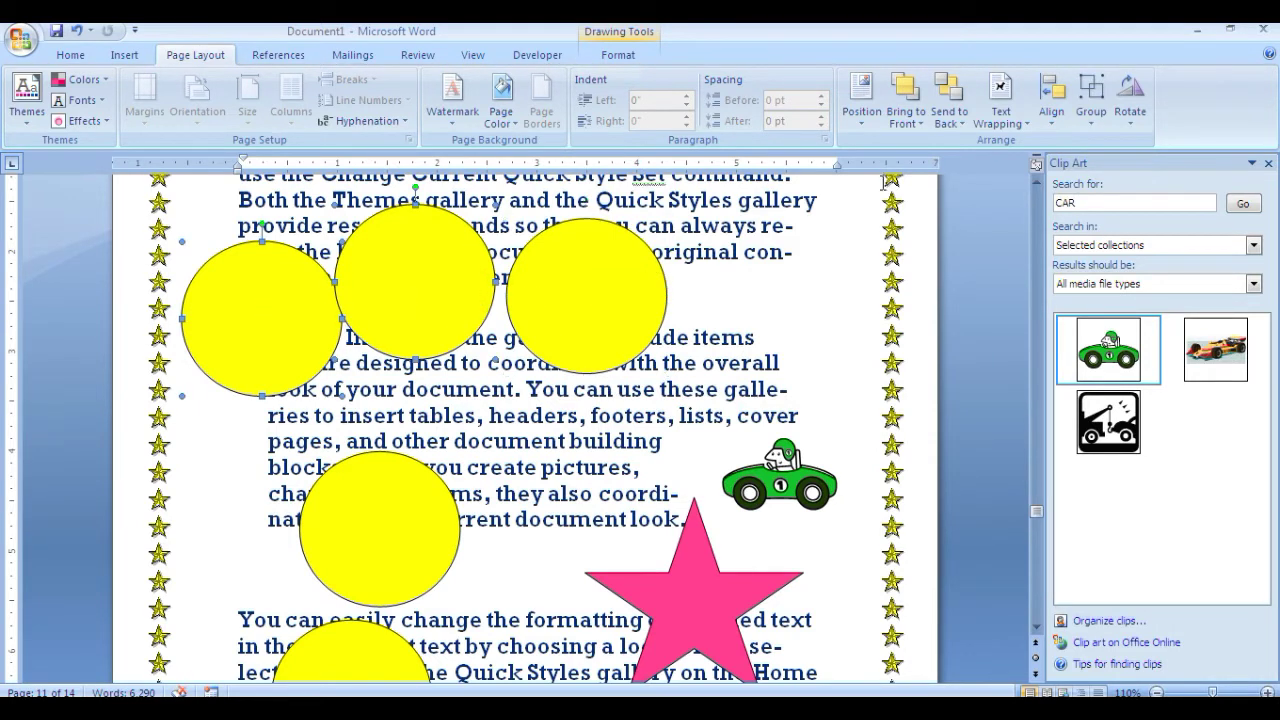
click(1068, 121)
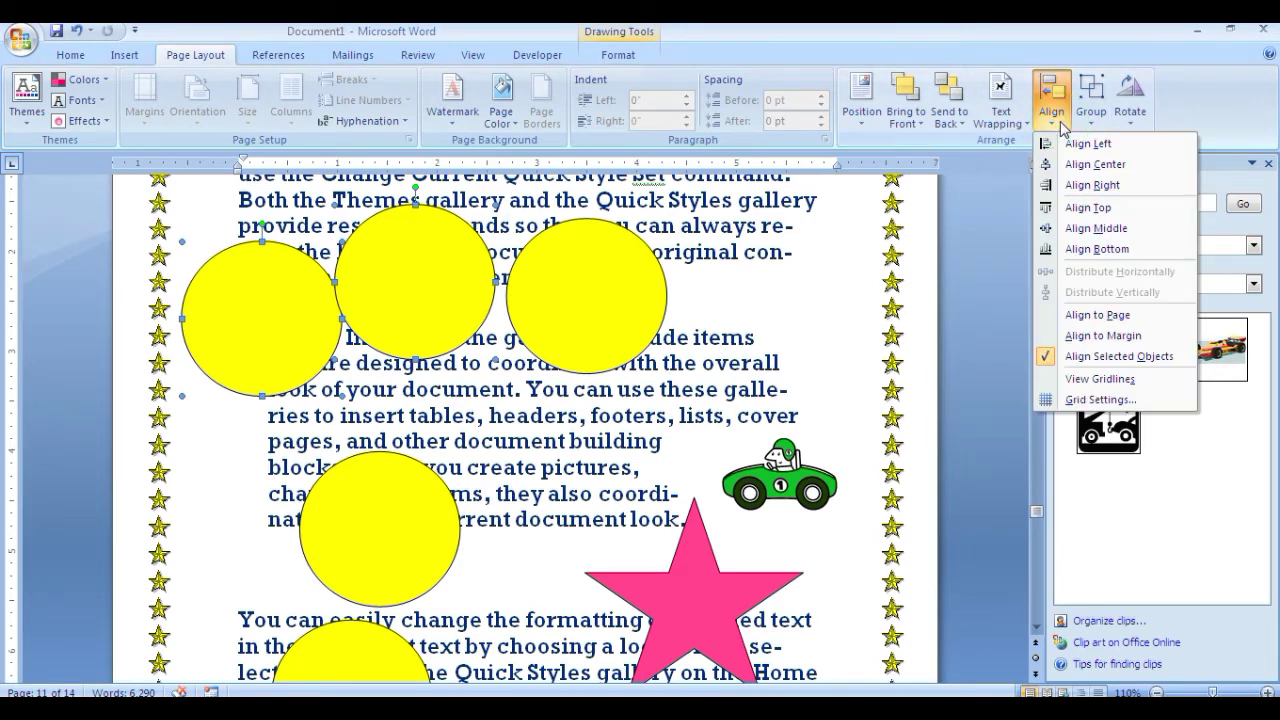
click(1069, 252)
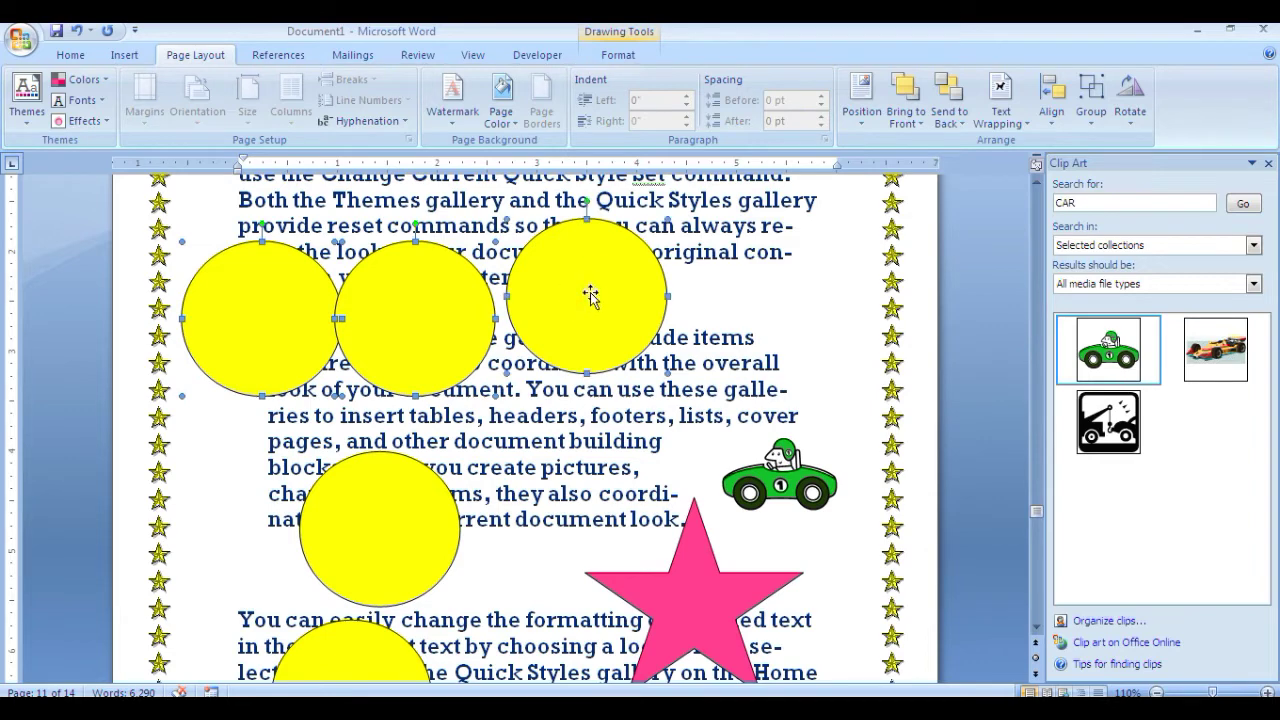
click(1051, 108)
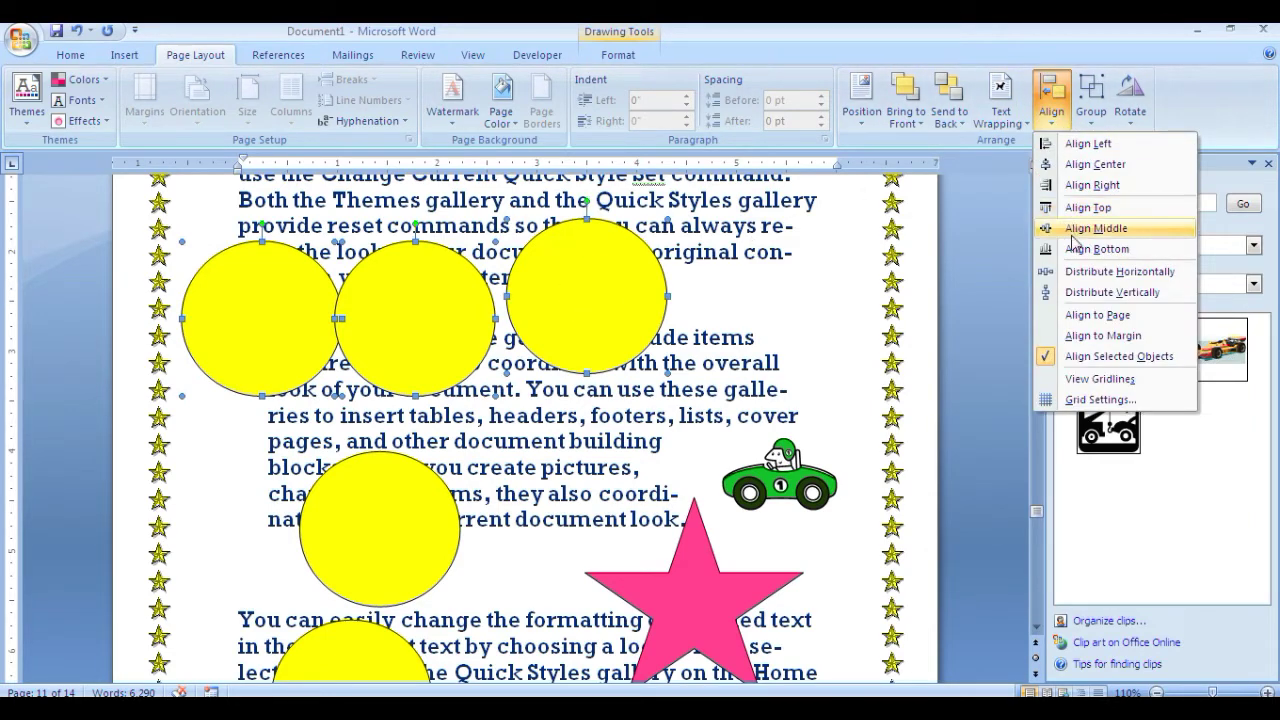
click(1068, 249)
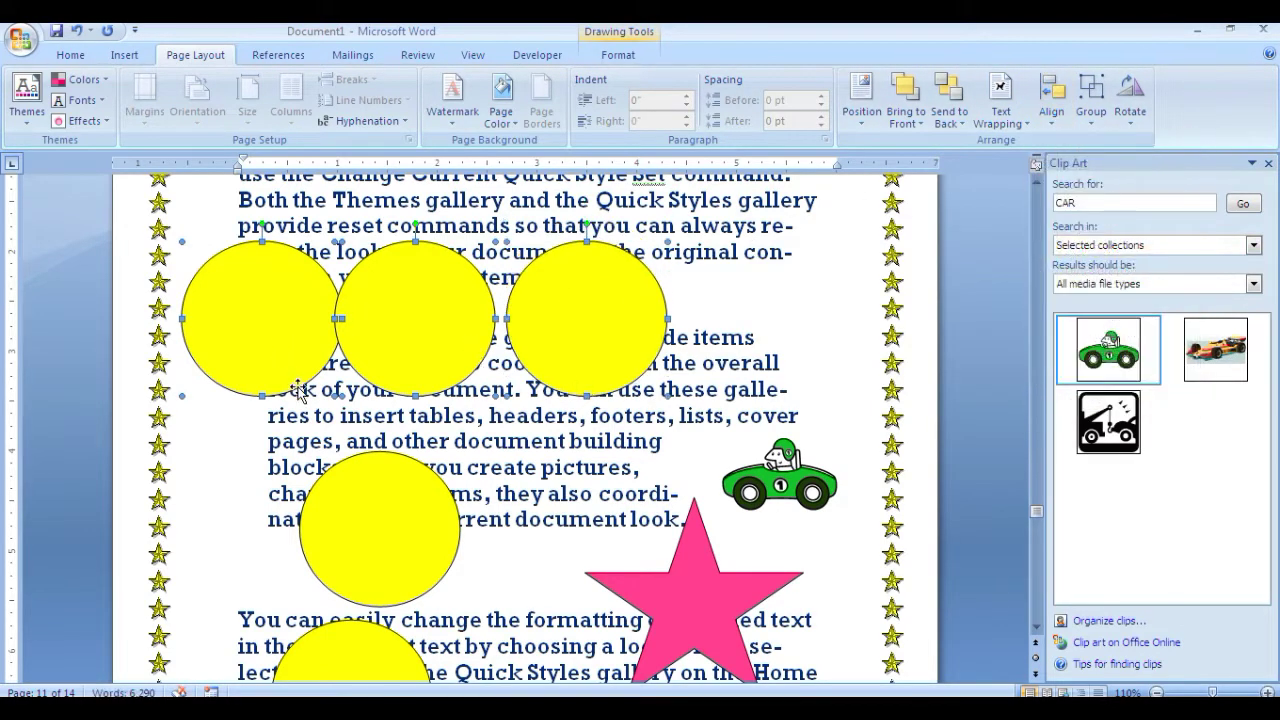
Drag the two lower yellow circles to the right, under the top row.
scroll(580, 398, down, 3)
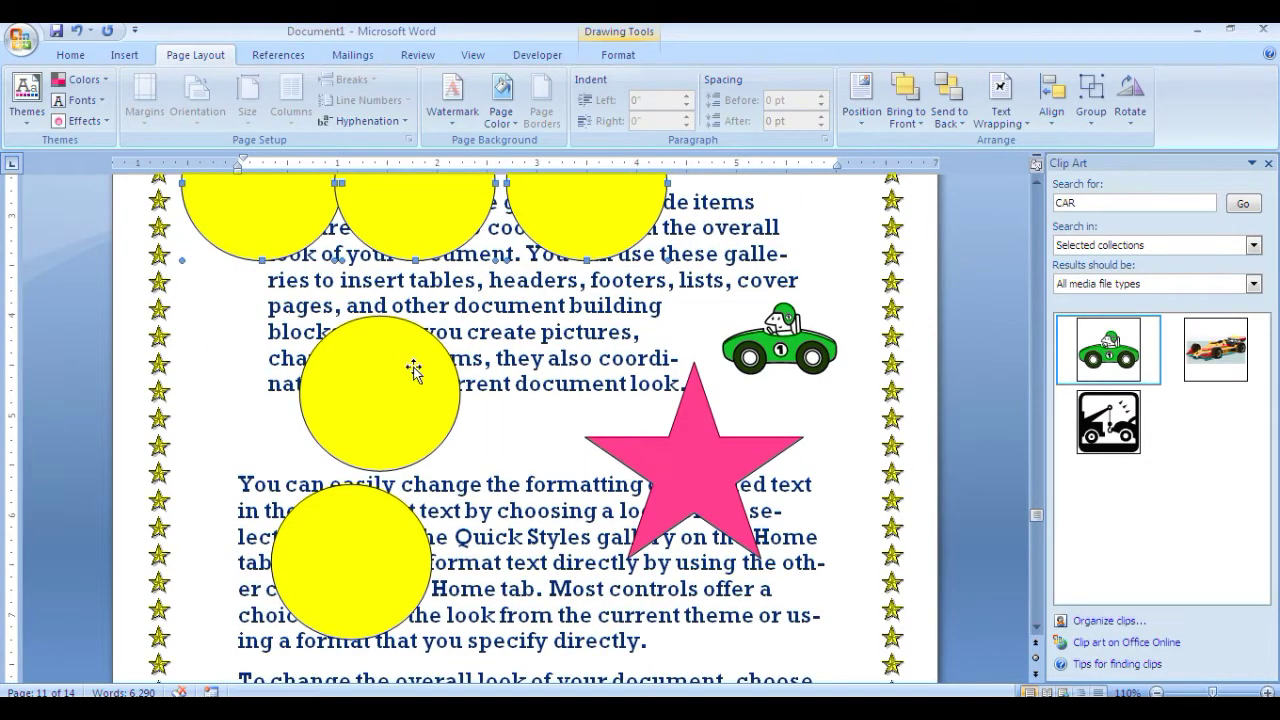
mouse_move(413, 370)
mouse_down()
mouse_move(442, 352)
mouse_move(475, 362)
mouse_up()
click(371, 563)
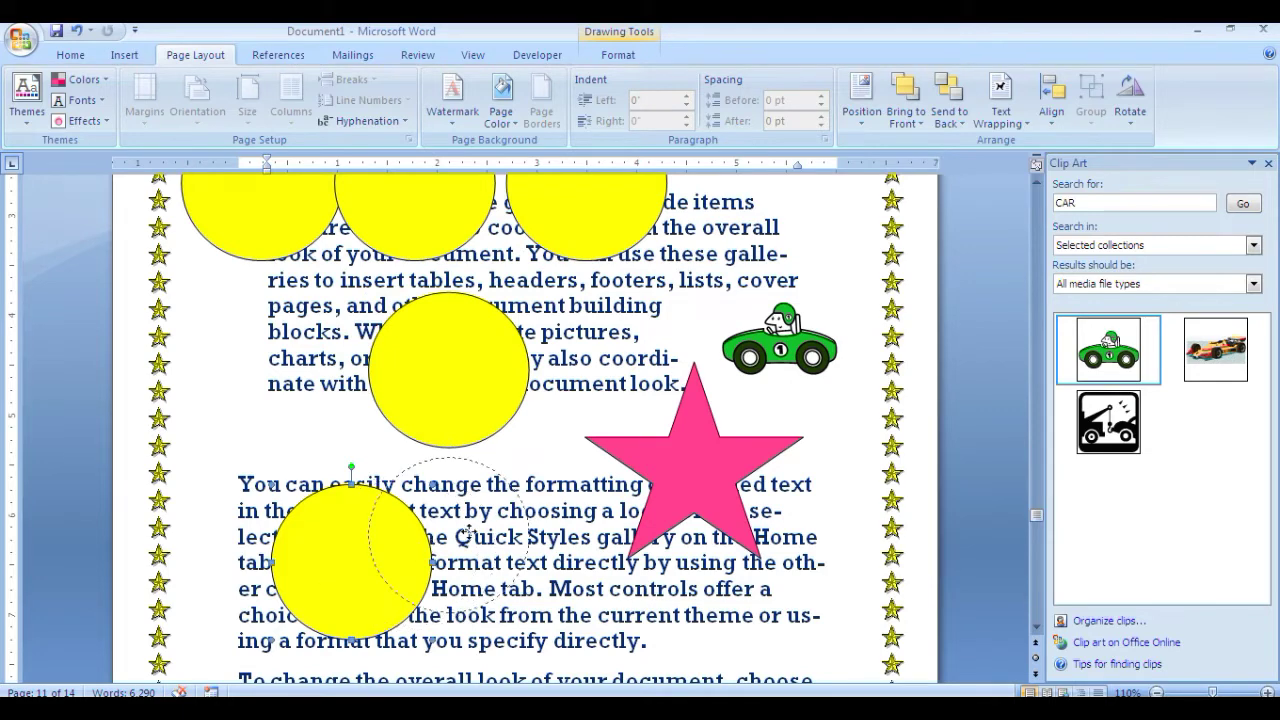
drag(468, 533, 519, 532)
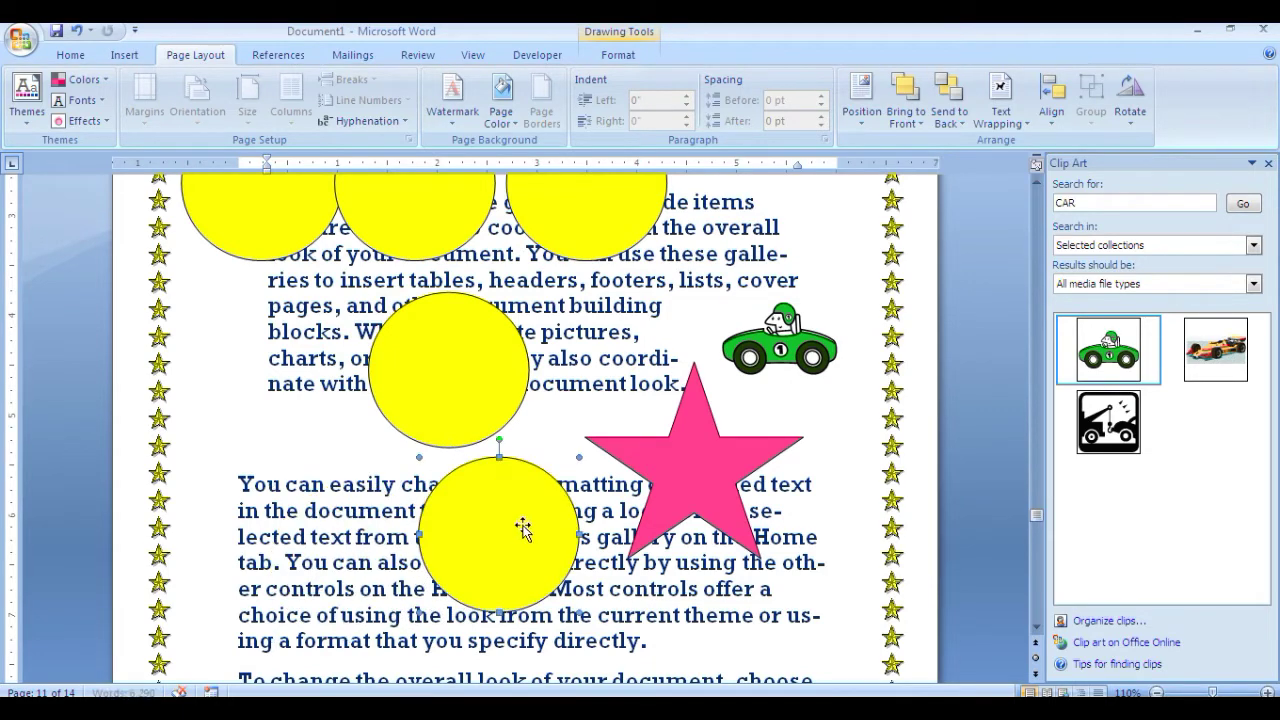
Left-align the lower circles with the top-middle circle so they stack in a column.
click(428, 224)
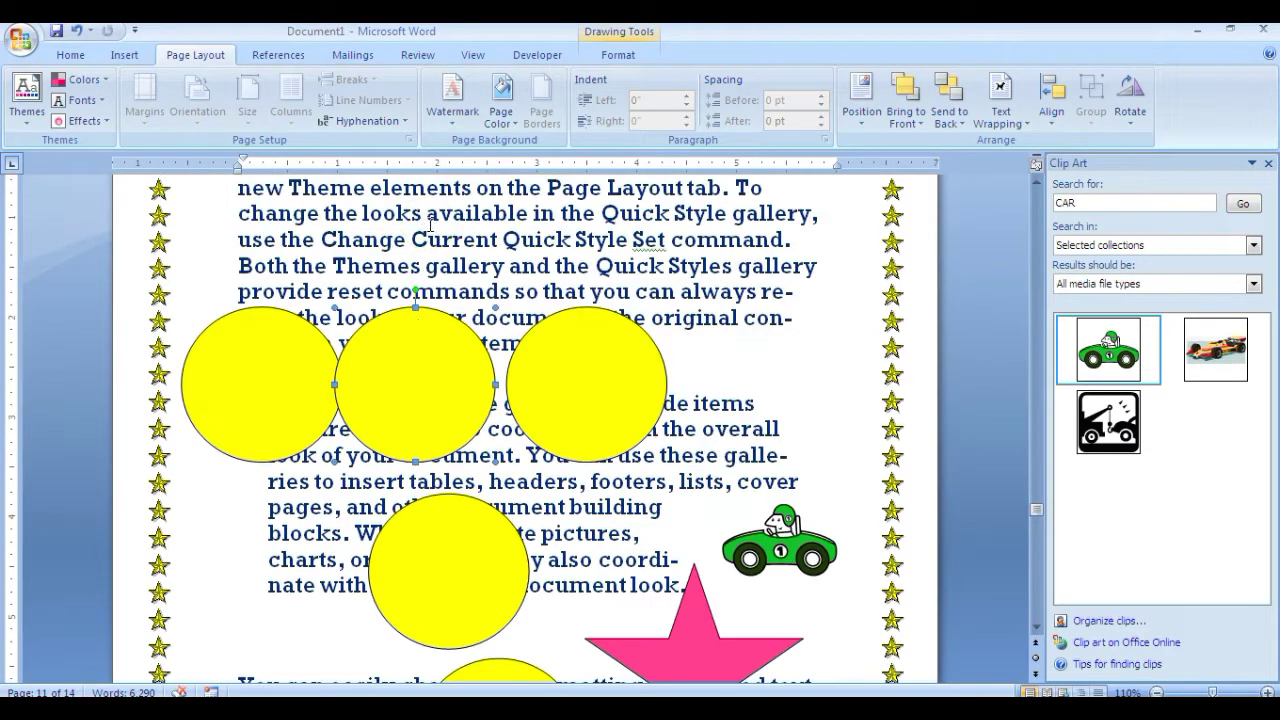
scroll(473, 465, down, 2)
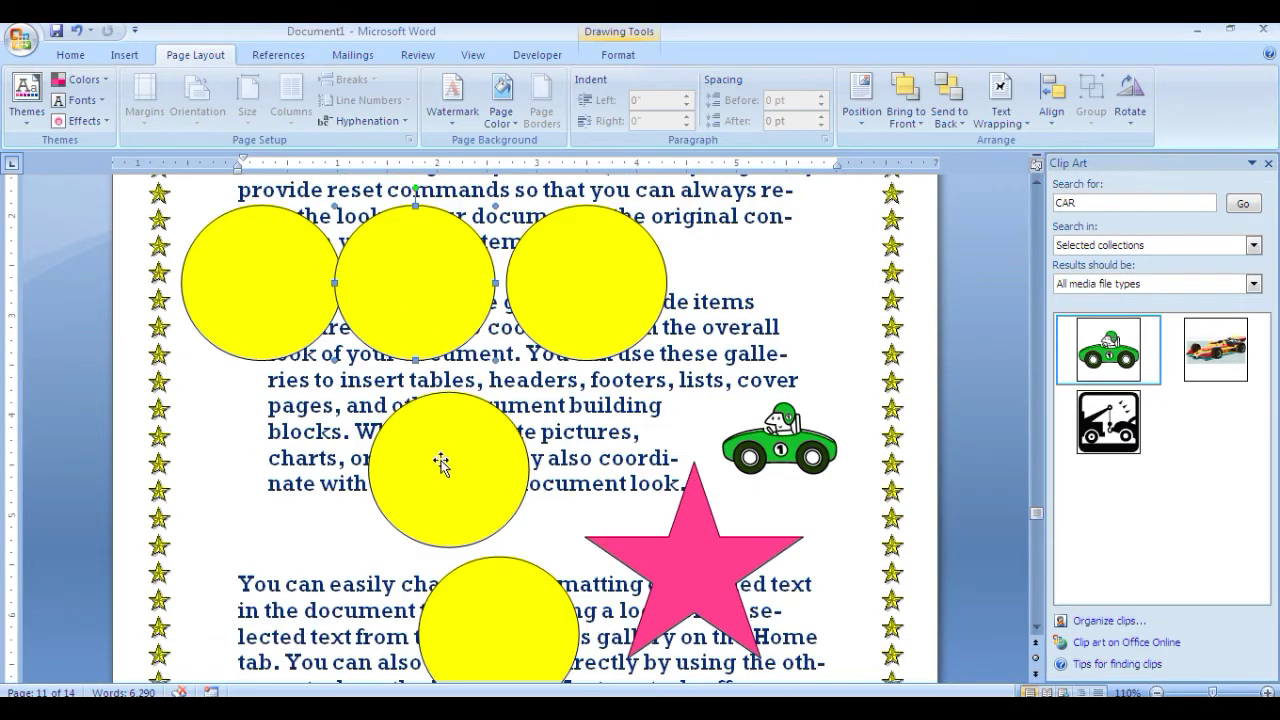
click(443, 465)
shift+click(420, 320)
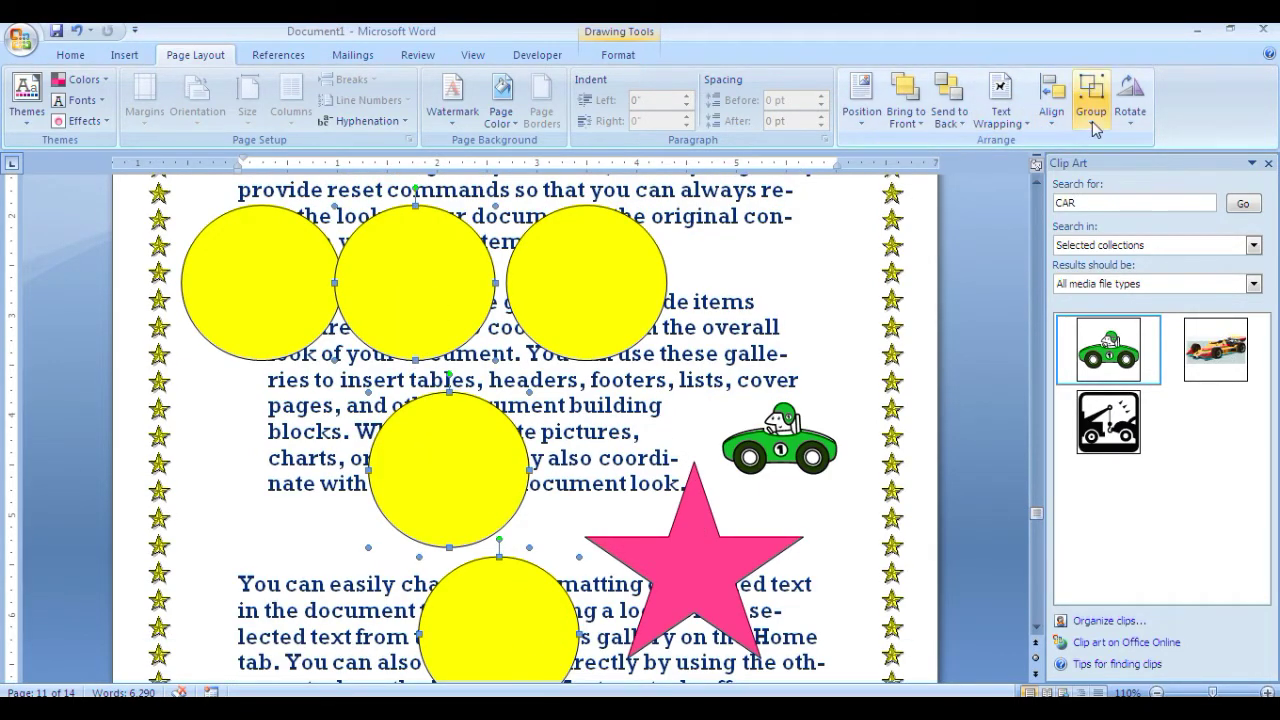
click(1057, 129)
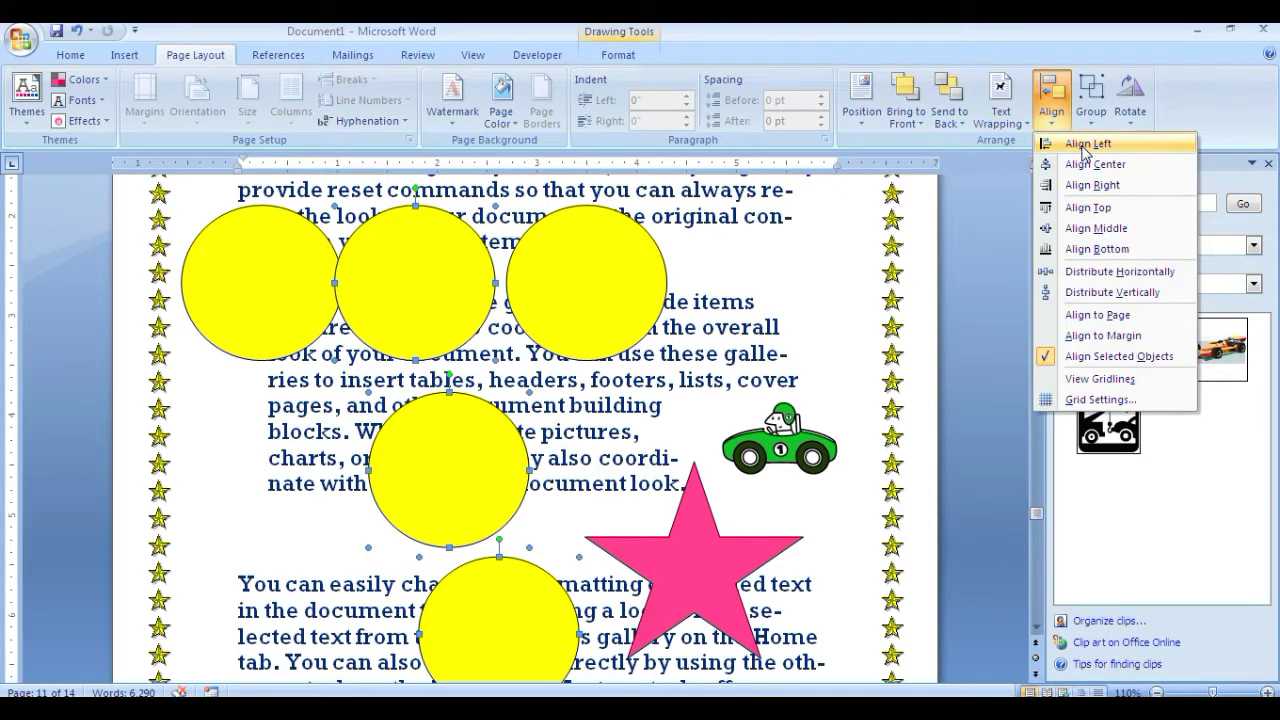
click(1085, 146)
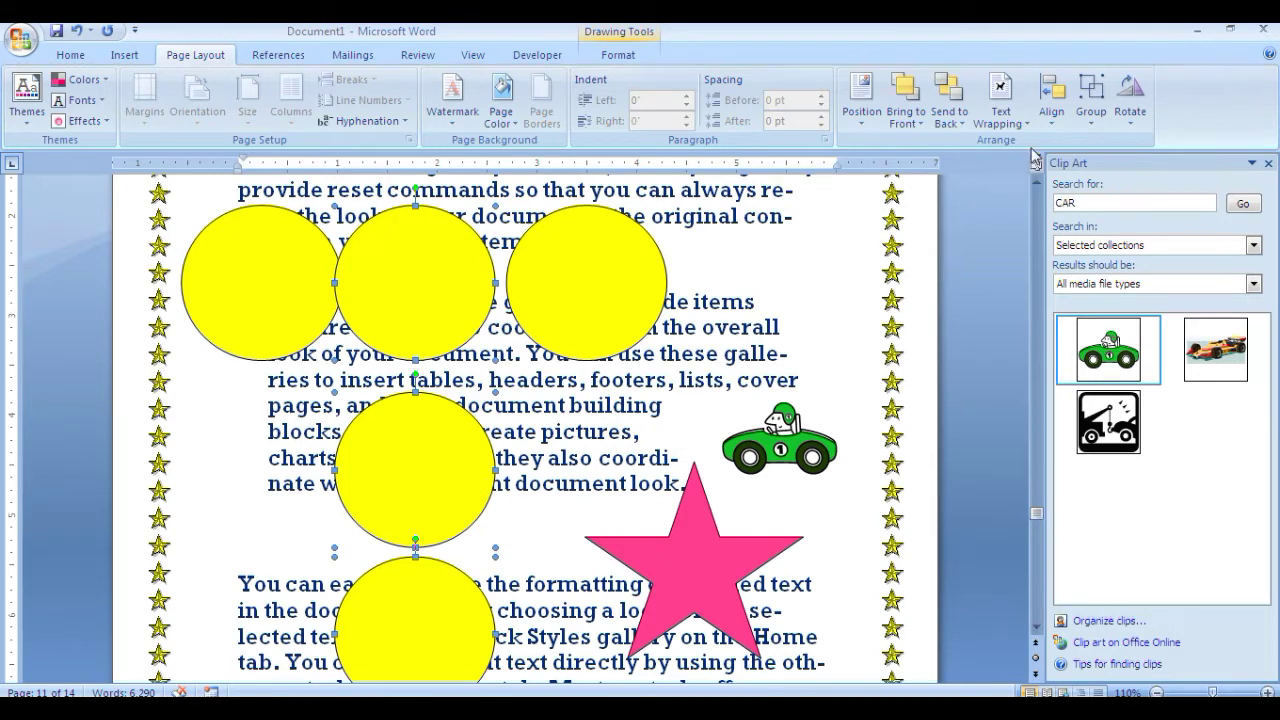
click(1051, 100)
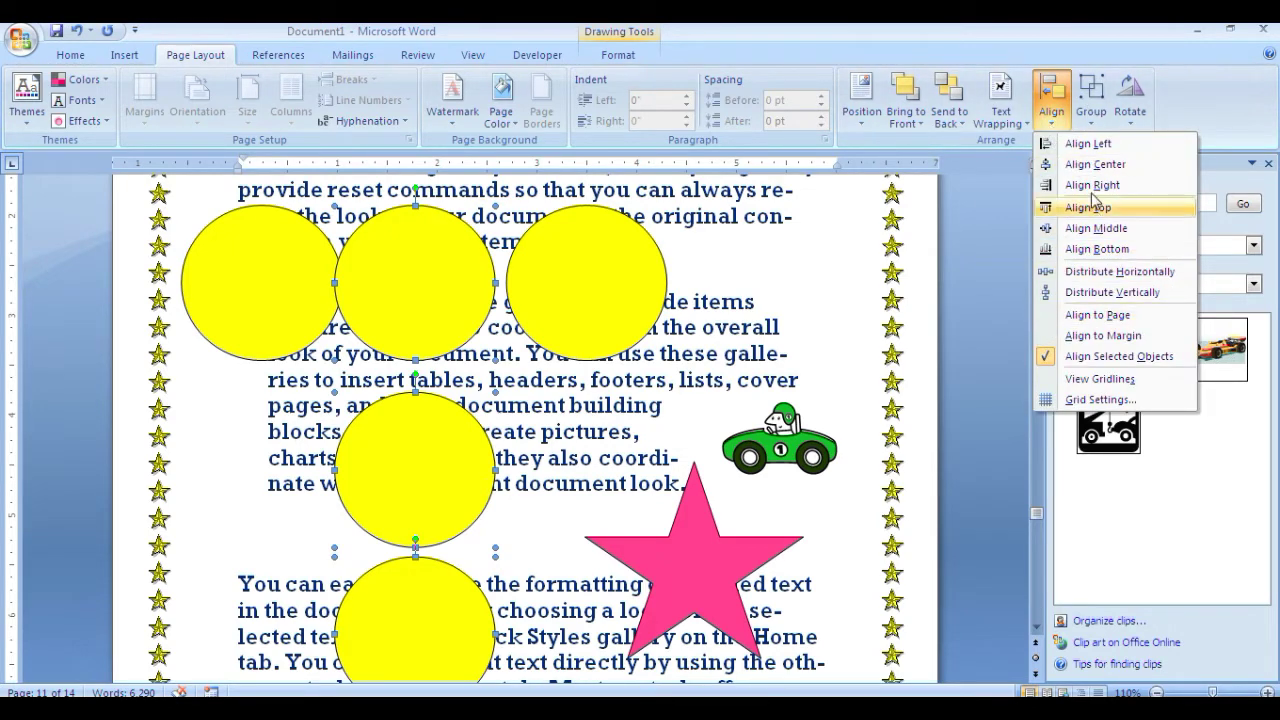
click(840, 390)
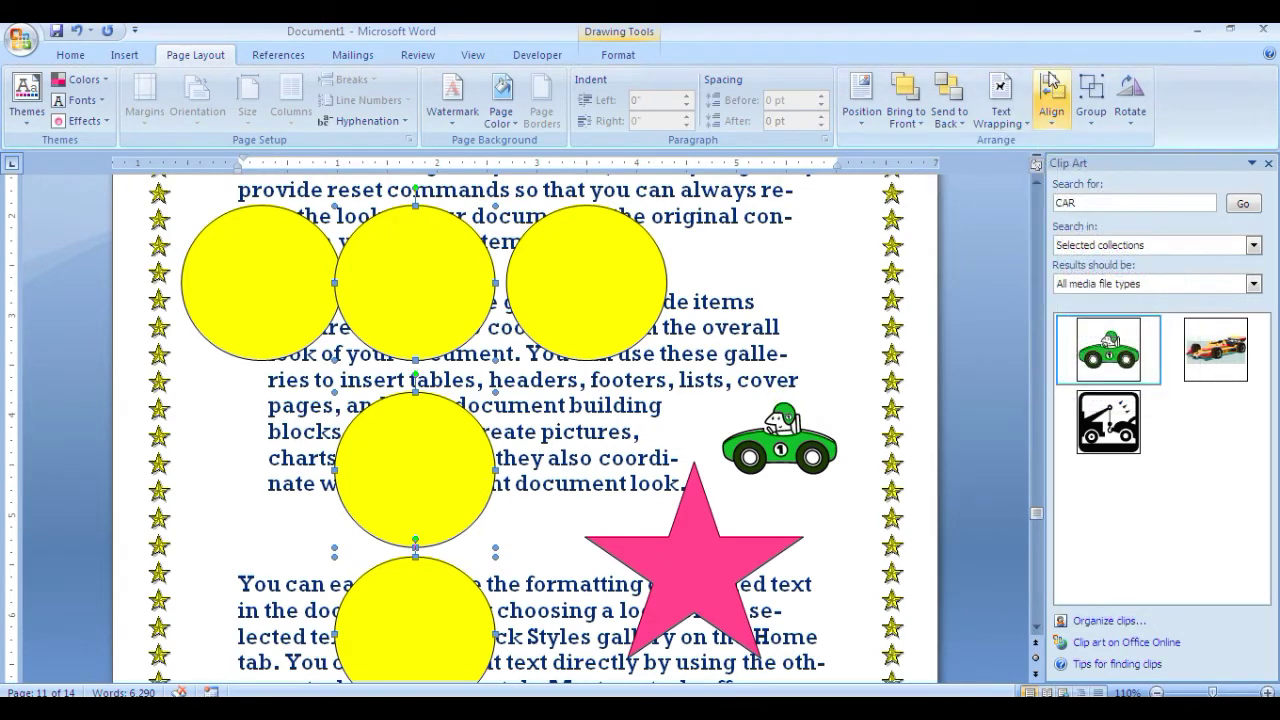
click(605, 432)
Drag the five yellow circles together so they overlap over the upper-left text.
click(580, 282)
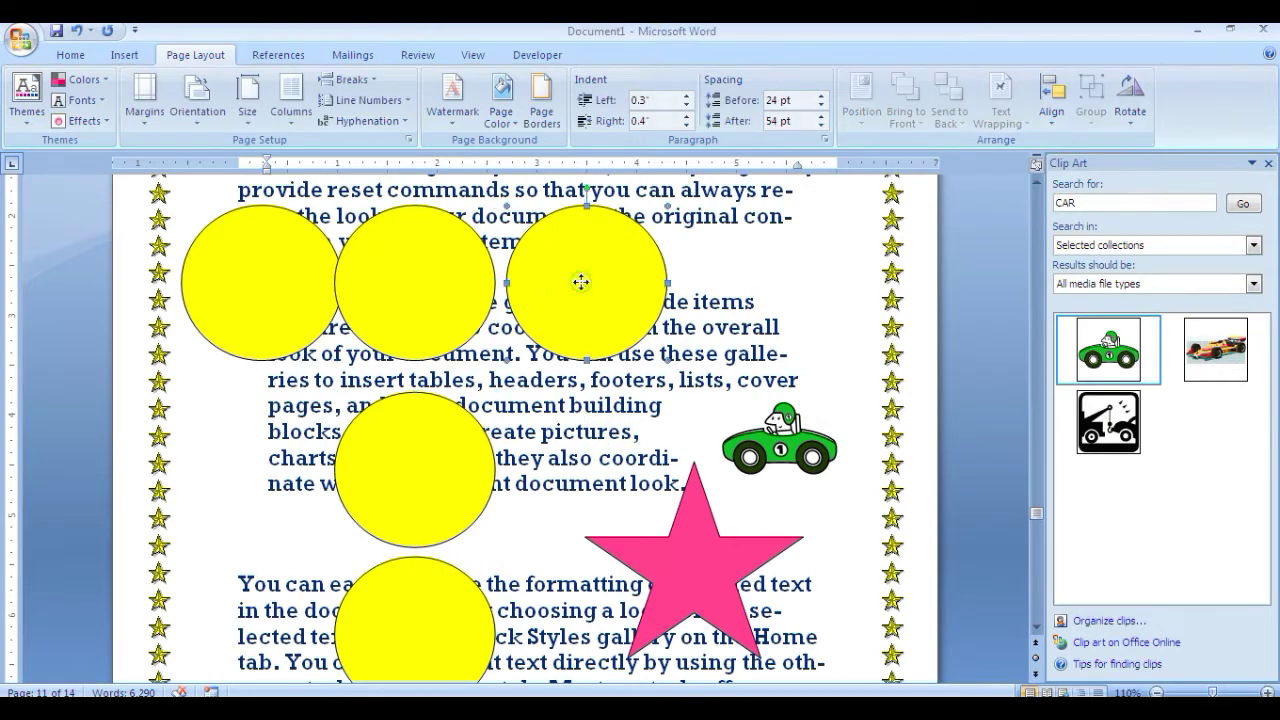
drag(580, 282, 780, 301)
mouse_move(414, 286)
mouse_down()
mouse_move(660, 367)
mouse_move(571, 267)
mouse_up()
drag(290, 273, 258, 404)
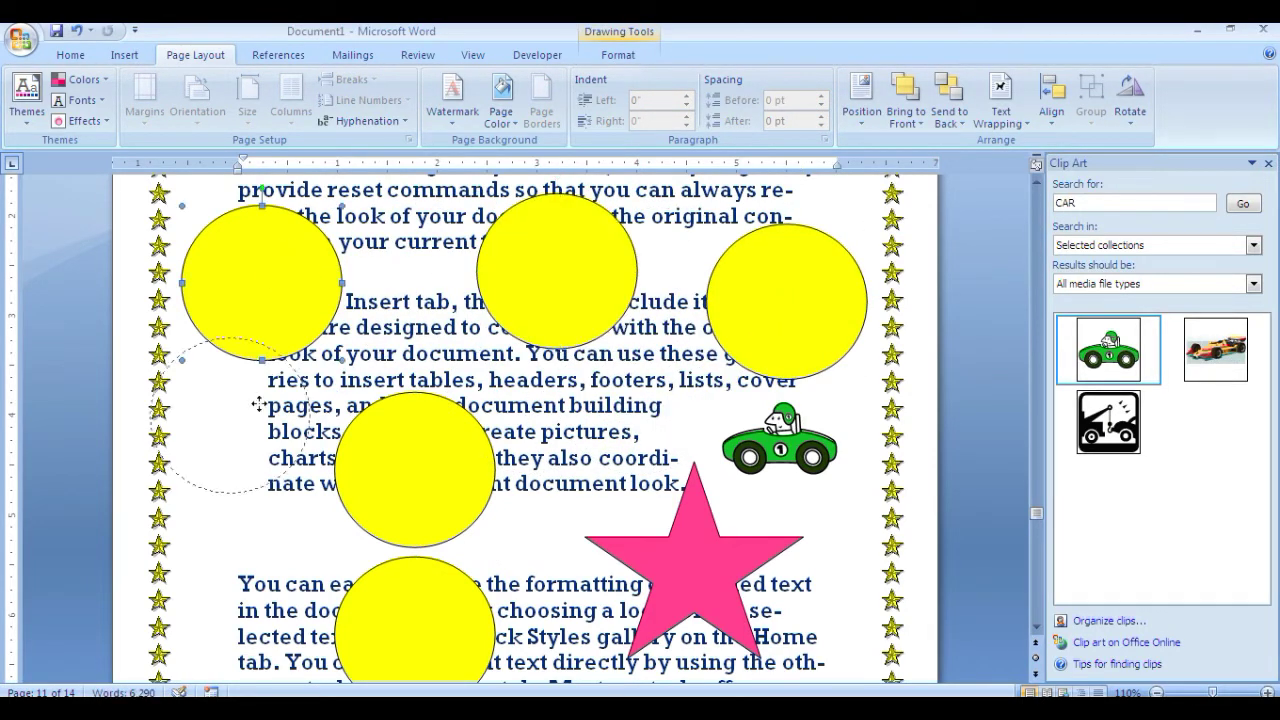
drag(414, 457, 356, 280)
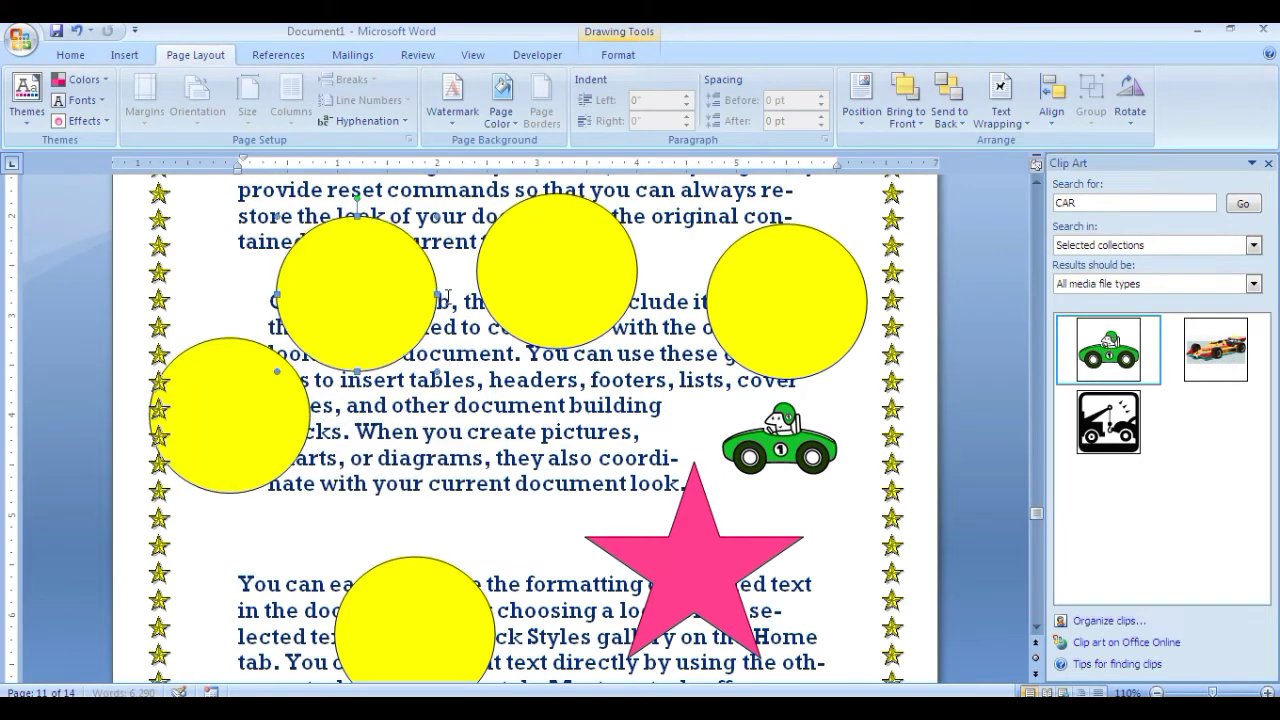
drag(538, 300, 444, 324)
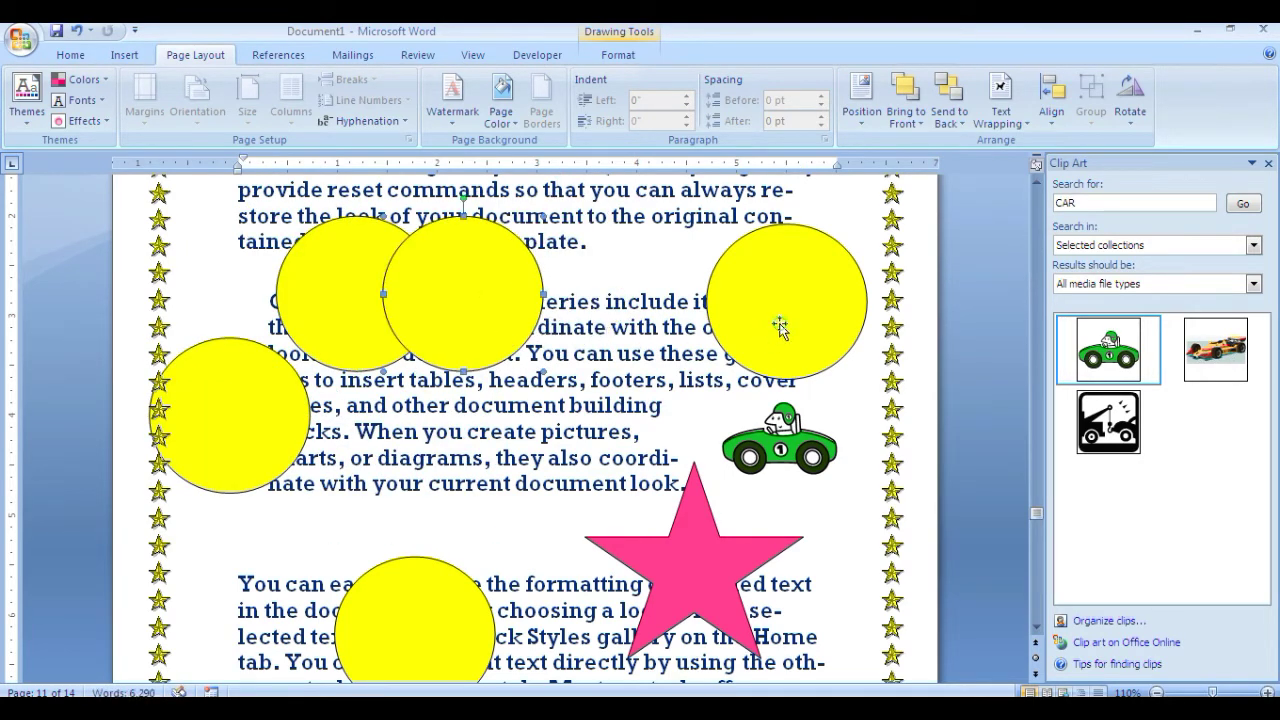
drag(780, 330, 367, 403)
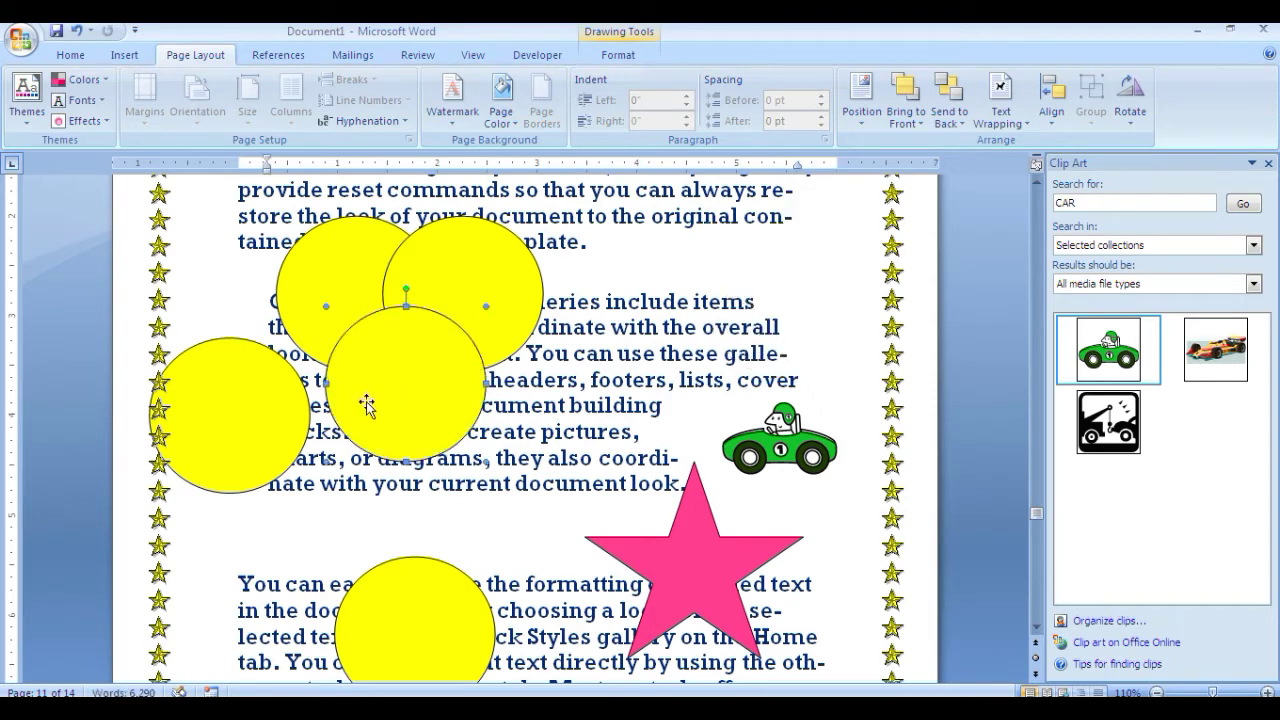
drag(254, 414, 337, 345)
drag(434, 590, 537, 368)
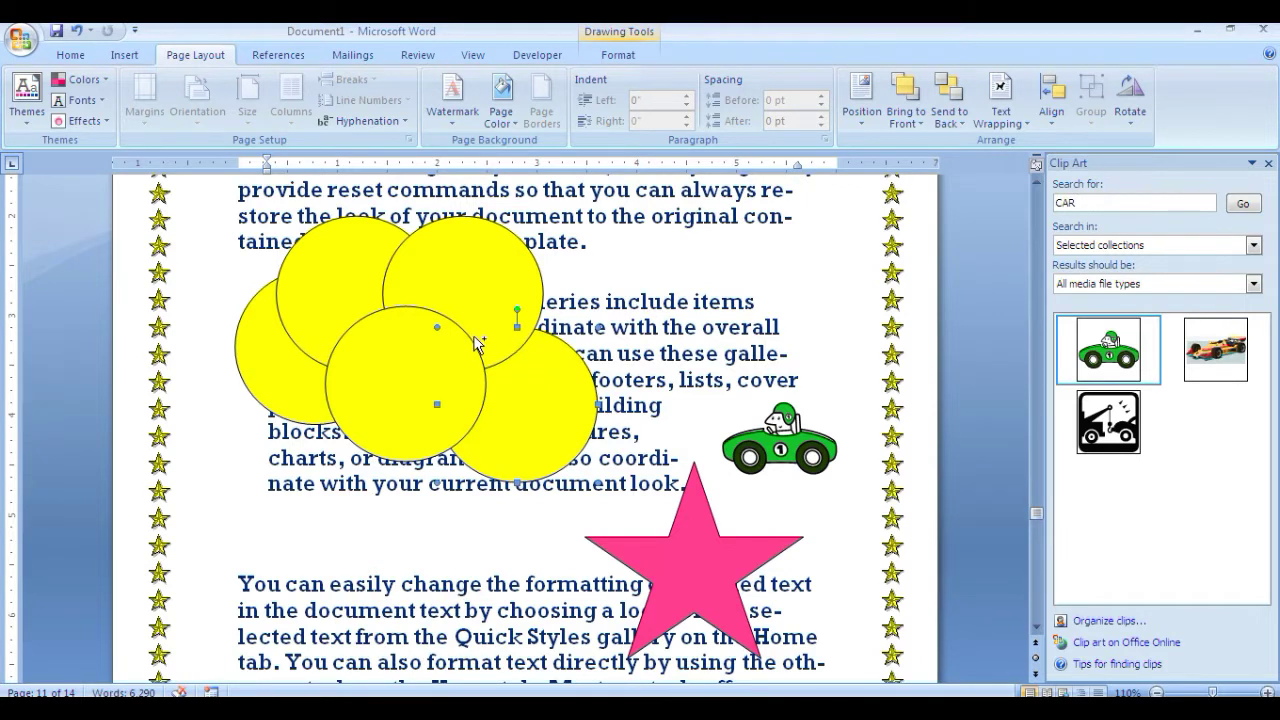
Shift-select all five yellow circles in the cluster.
shift+click(394, 371)
shift+click(351, 277)
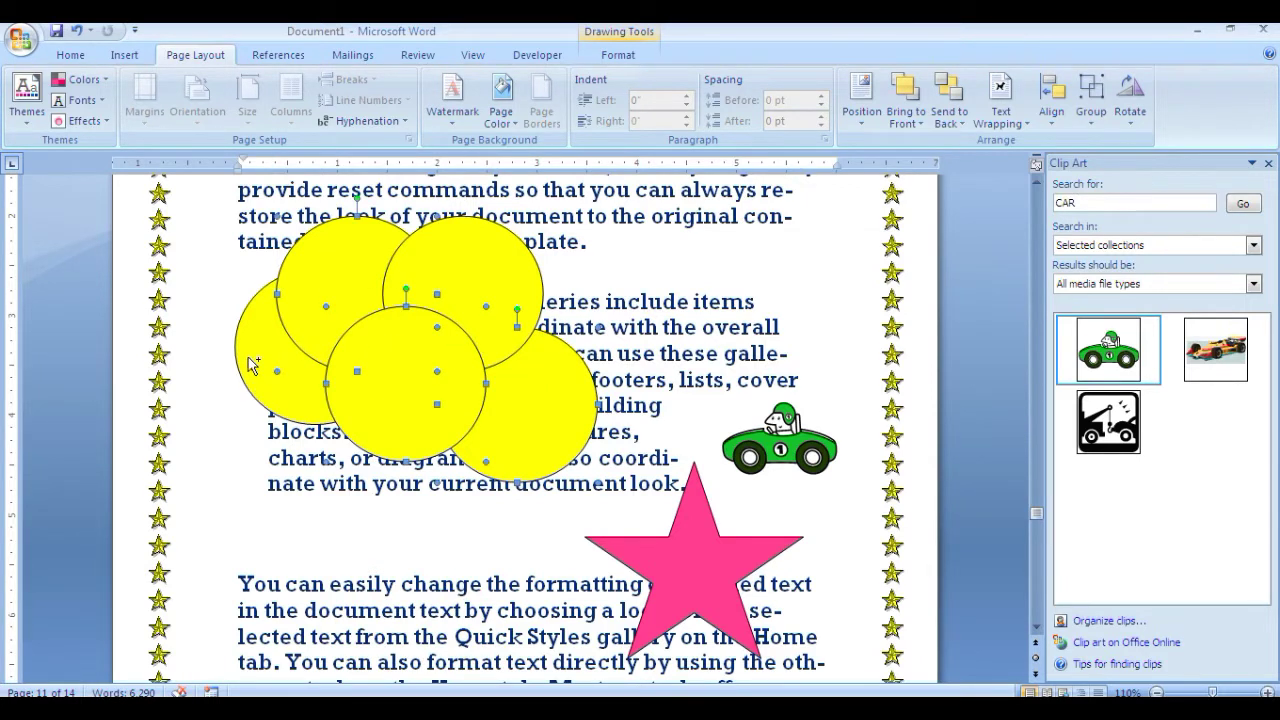
shift+click(250, 364)
shift+click(512, 274)
shift+click(577, 428)
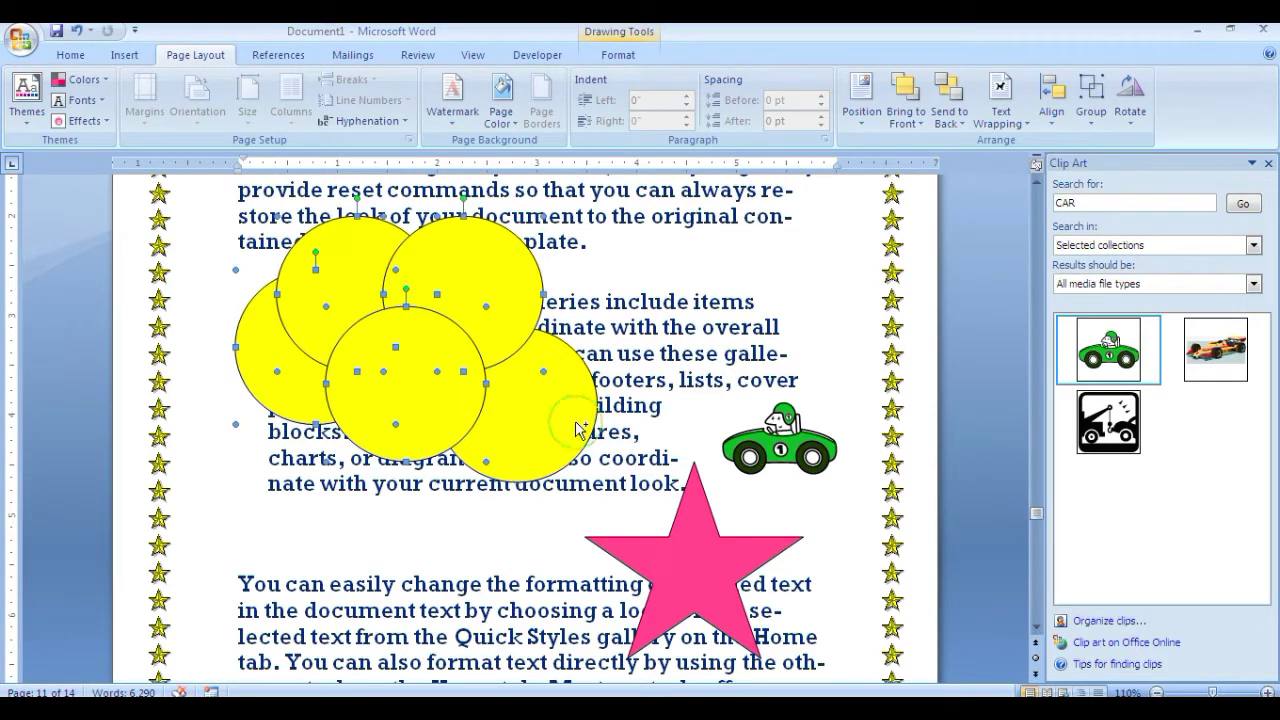
Group the selected circles into one object and drag the group over the text.
click(1091, 100)
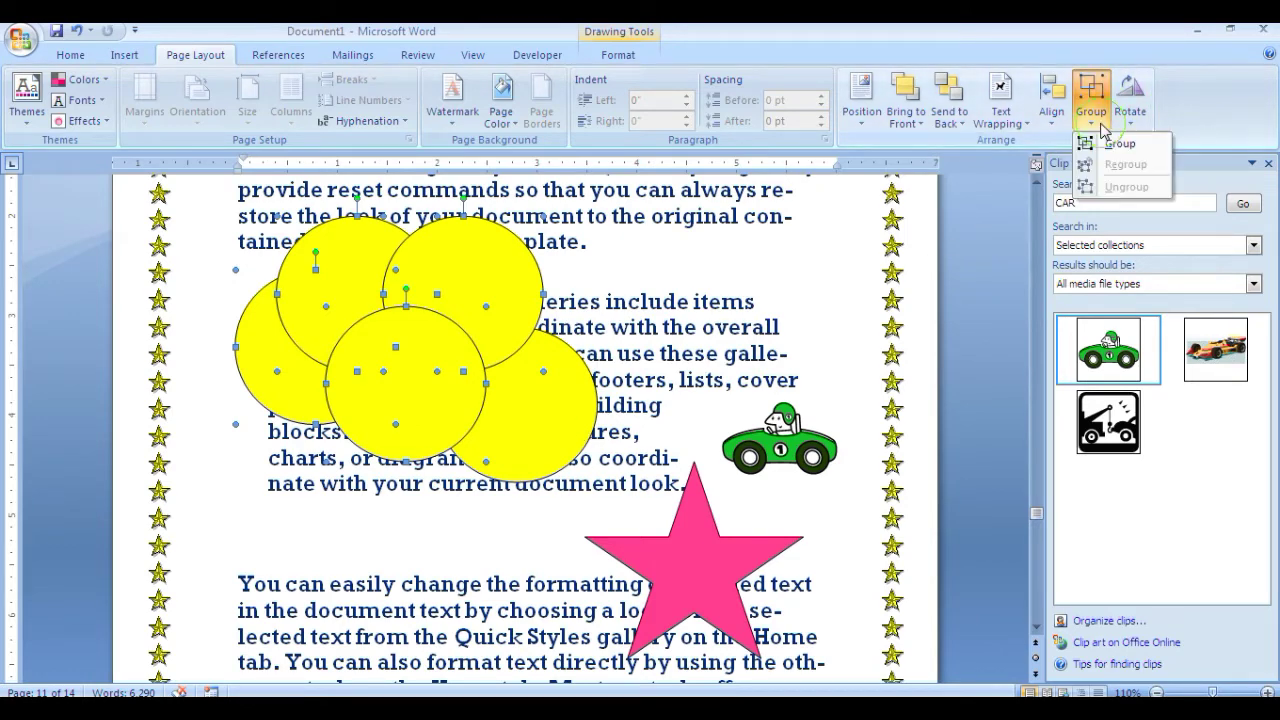
click(1105, 141)
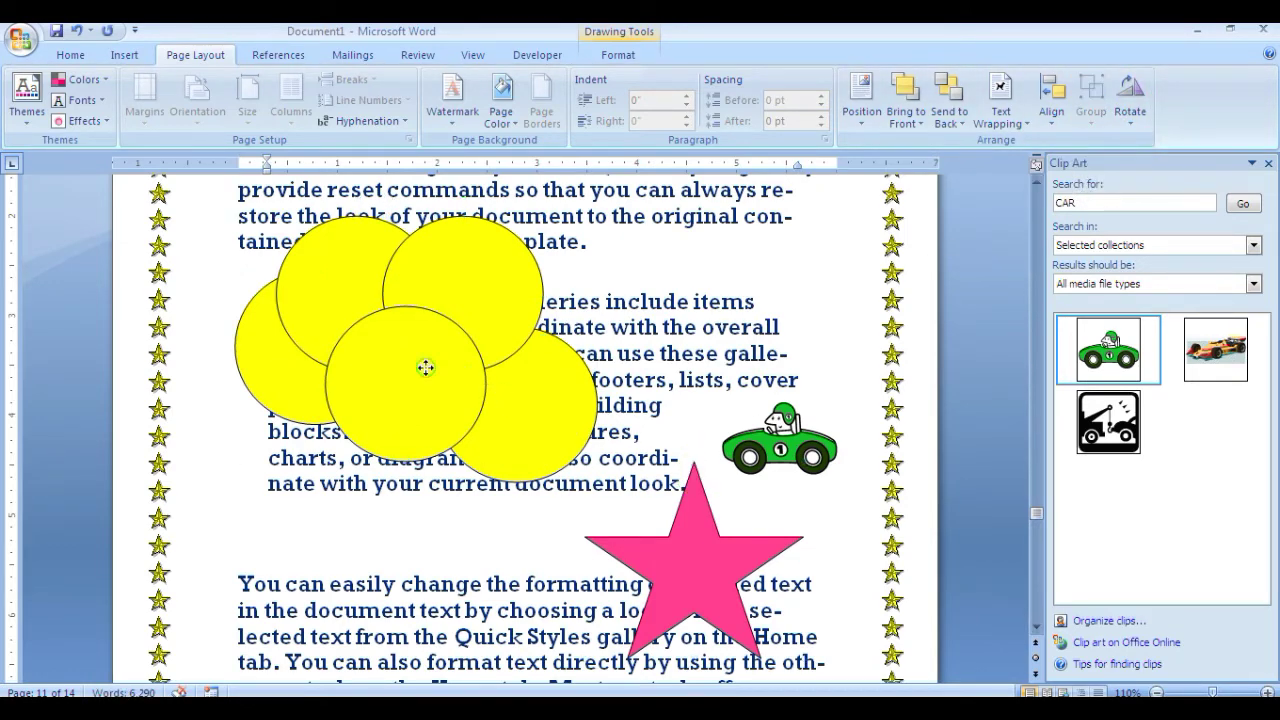
mouse_move(423, 366)
mouse_down()
mouse_move(618, 382)
mouse_move(442, 443)
mouse_move(536, 420)
mouse_move(509, 400)
mouse_move(685, 388)
mouse_up()
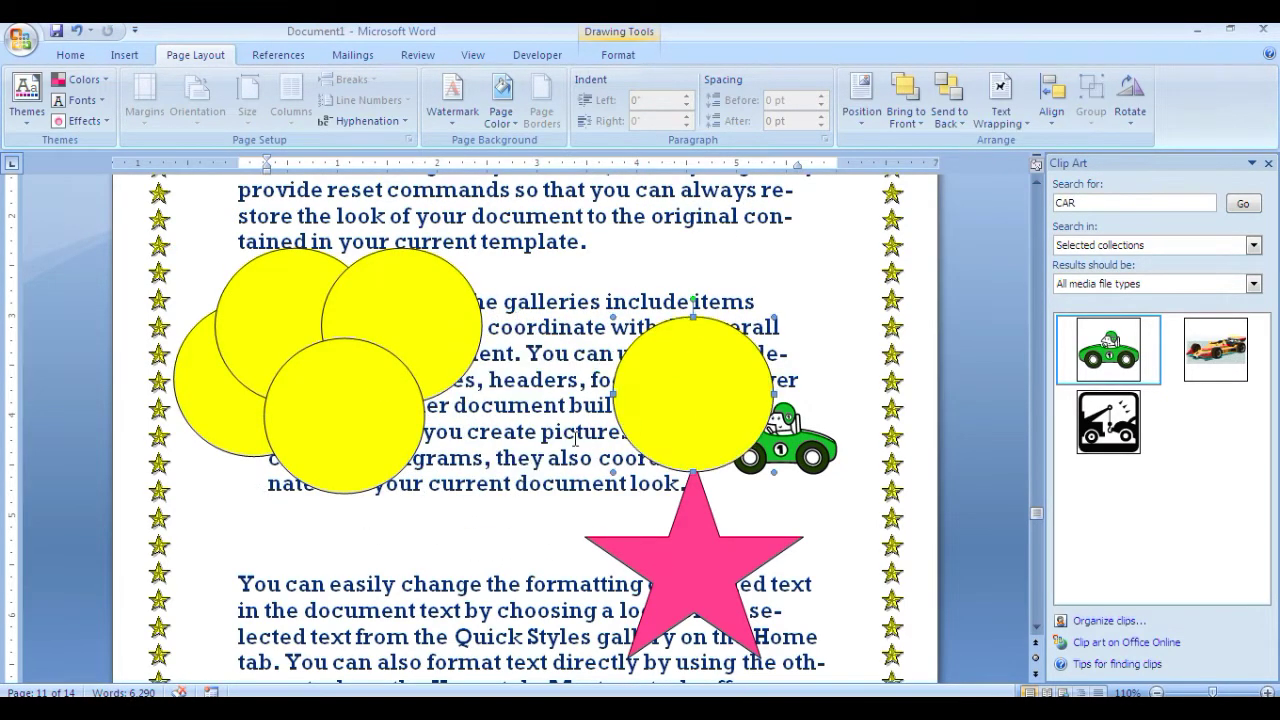
mouse_move(389, 320)
mouse_down()
mouse_move(486, 453)
mouse_move(418, 335)
mouse_up()
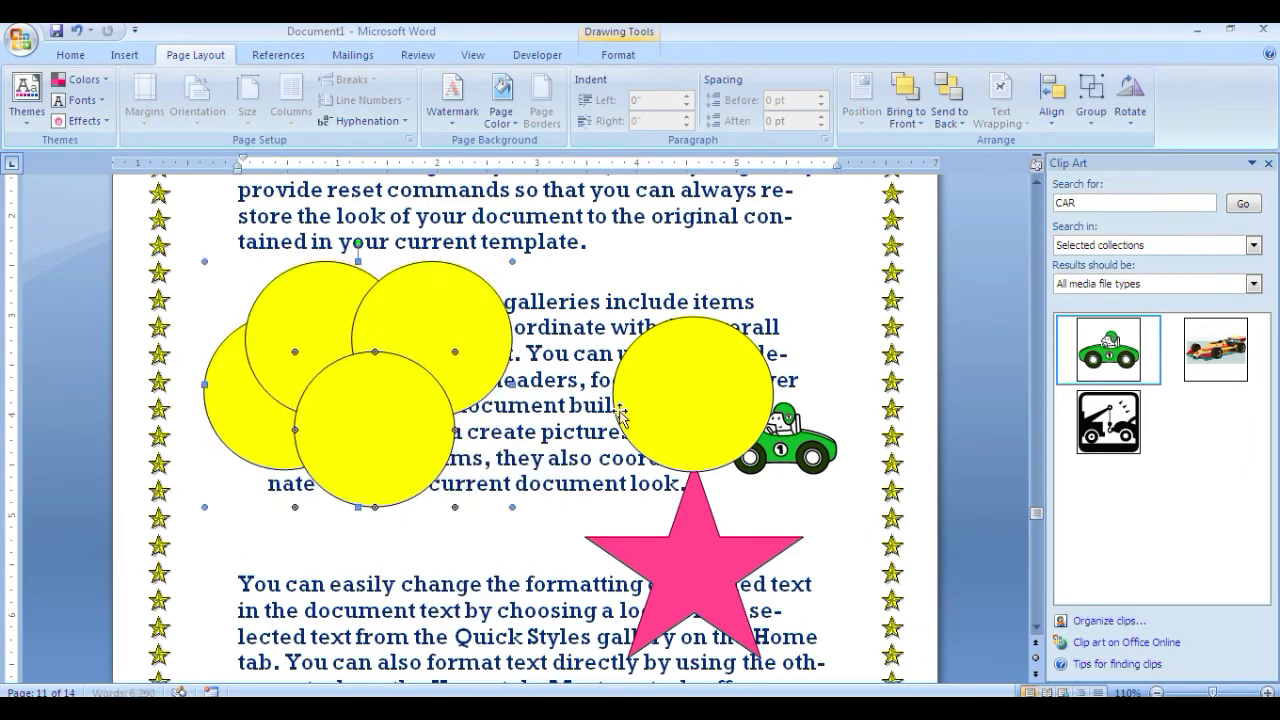
drag(357, 436, 403, 525)
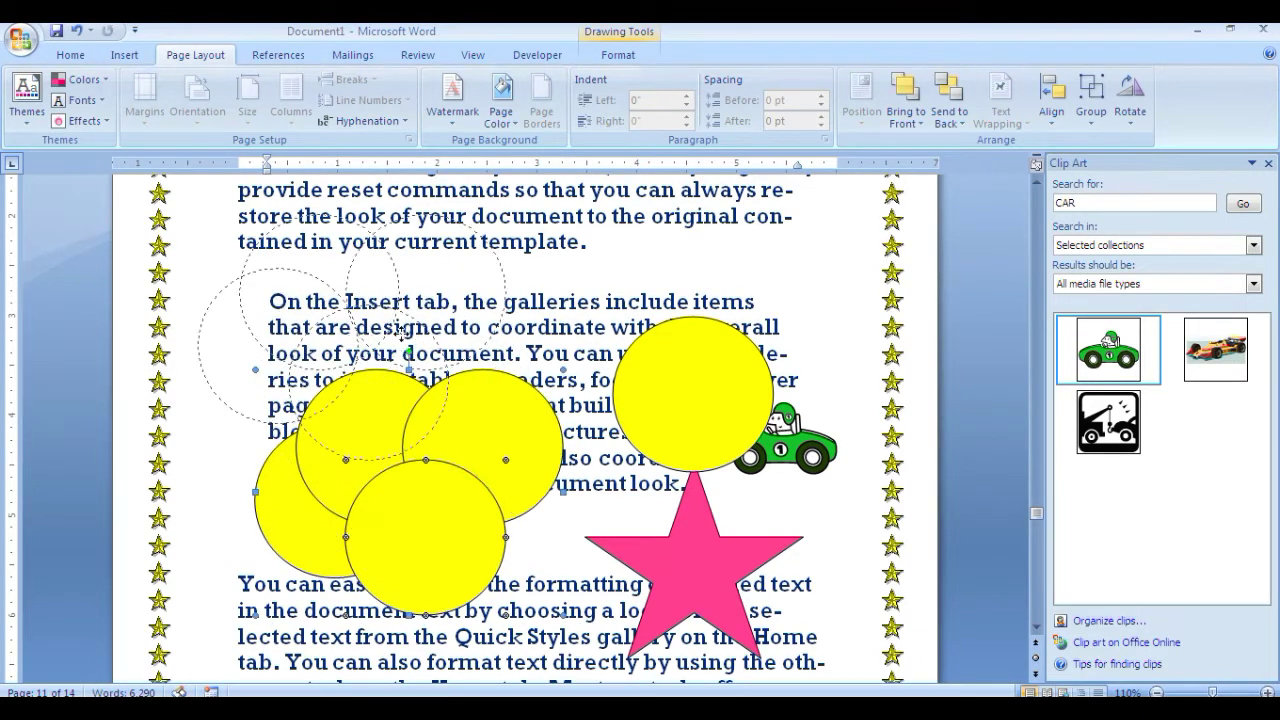
mouse_move(457, 490)
mouse_down()
mouse_move(397, 330)
mouse_move(500, 314)
mouse_move(425, 368)
mouse_up()
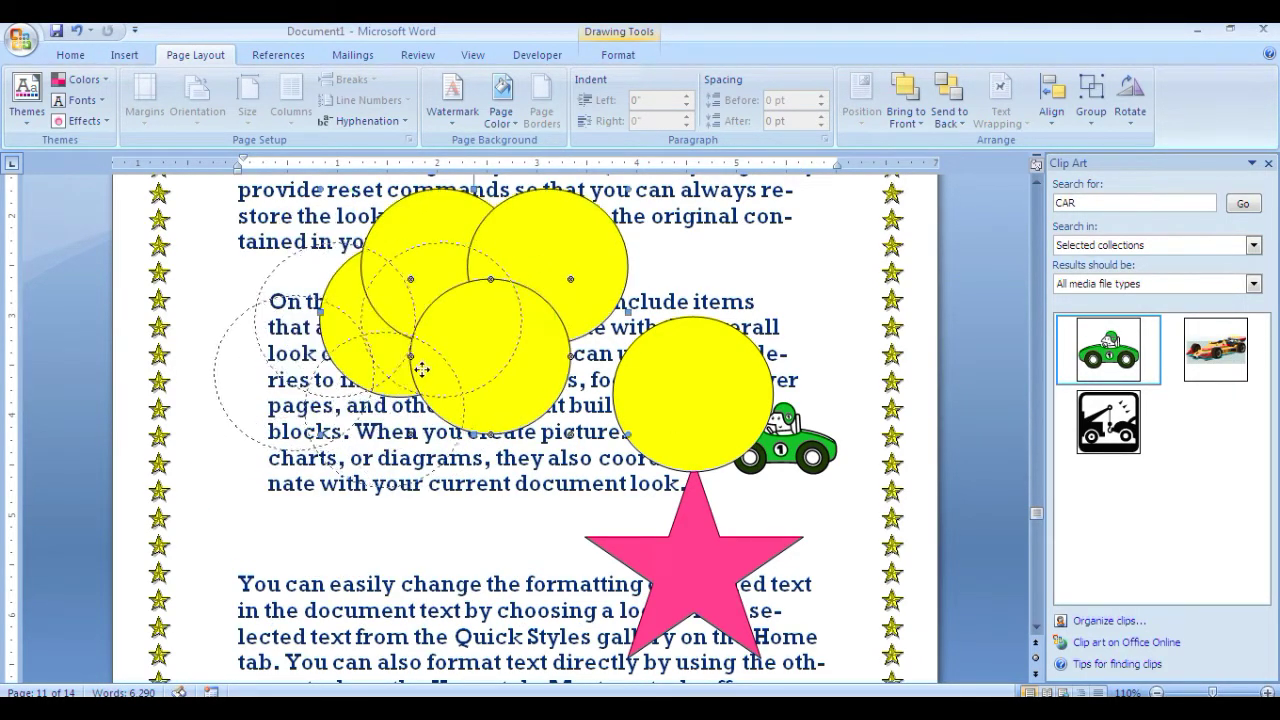
Ungroup the circles and drag each one to a separate spot around the paragraph.
click(1091, 118)
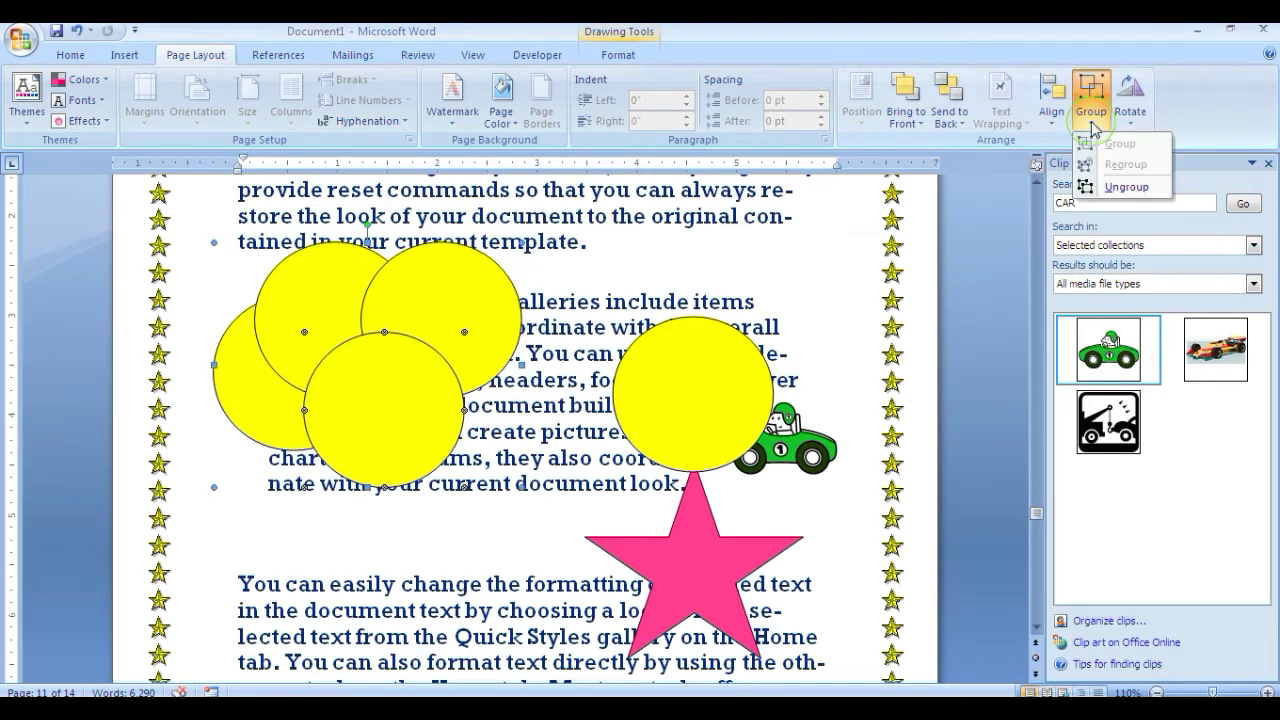
click(1120, 187)
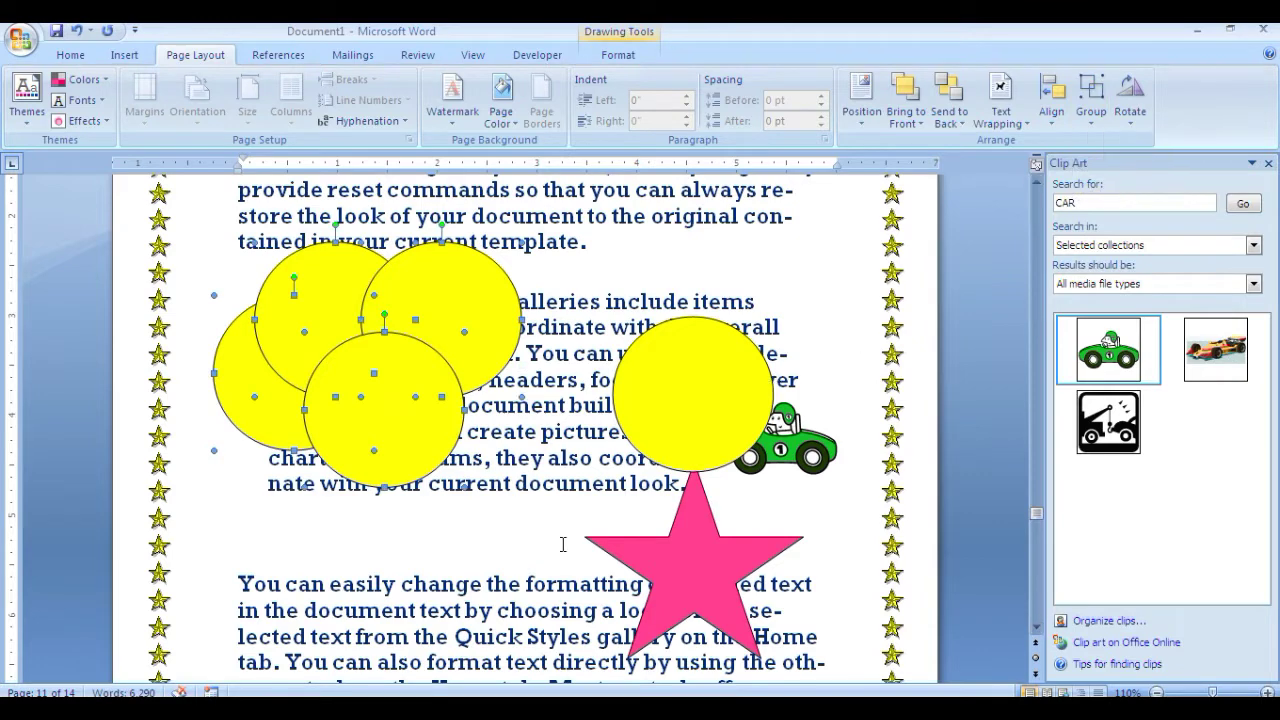
click(400, 398)
drag(425, 397, 747, 301)
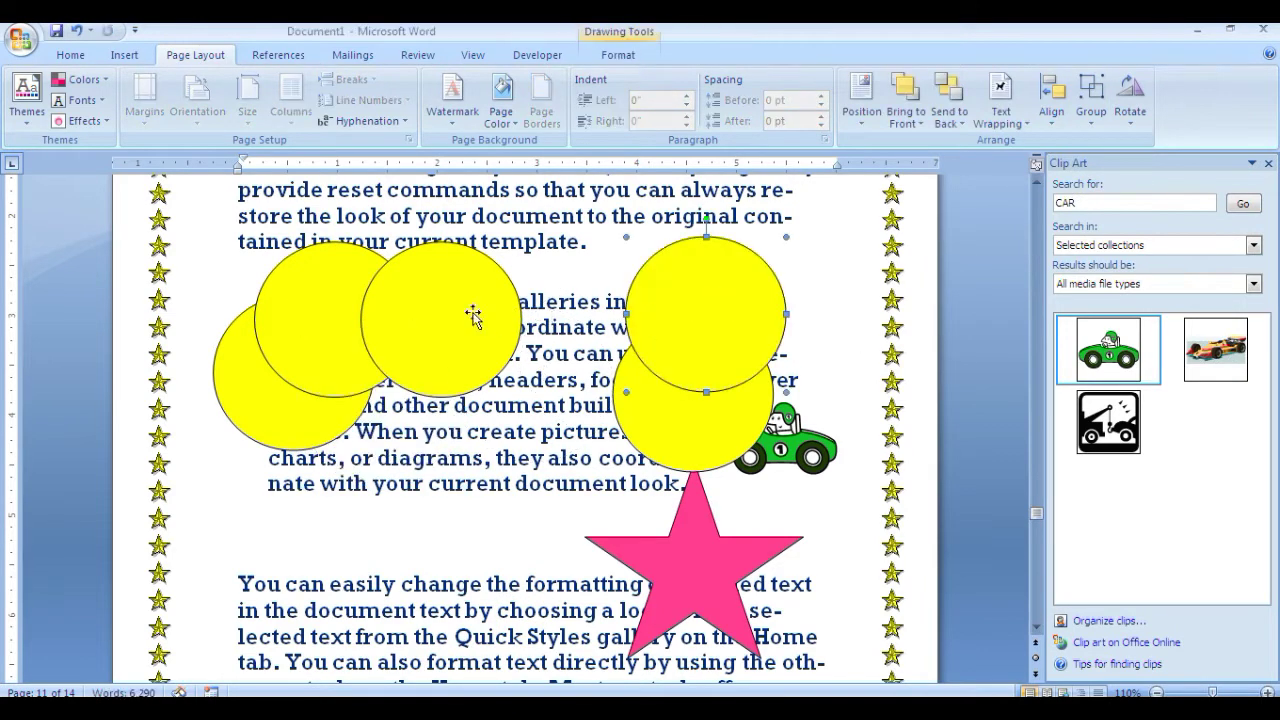
drag(468, 310, 532, 498)
drag(348, 345, 527, 339)
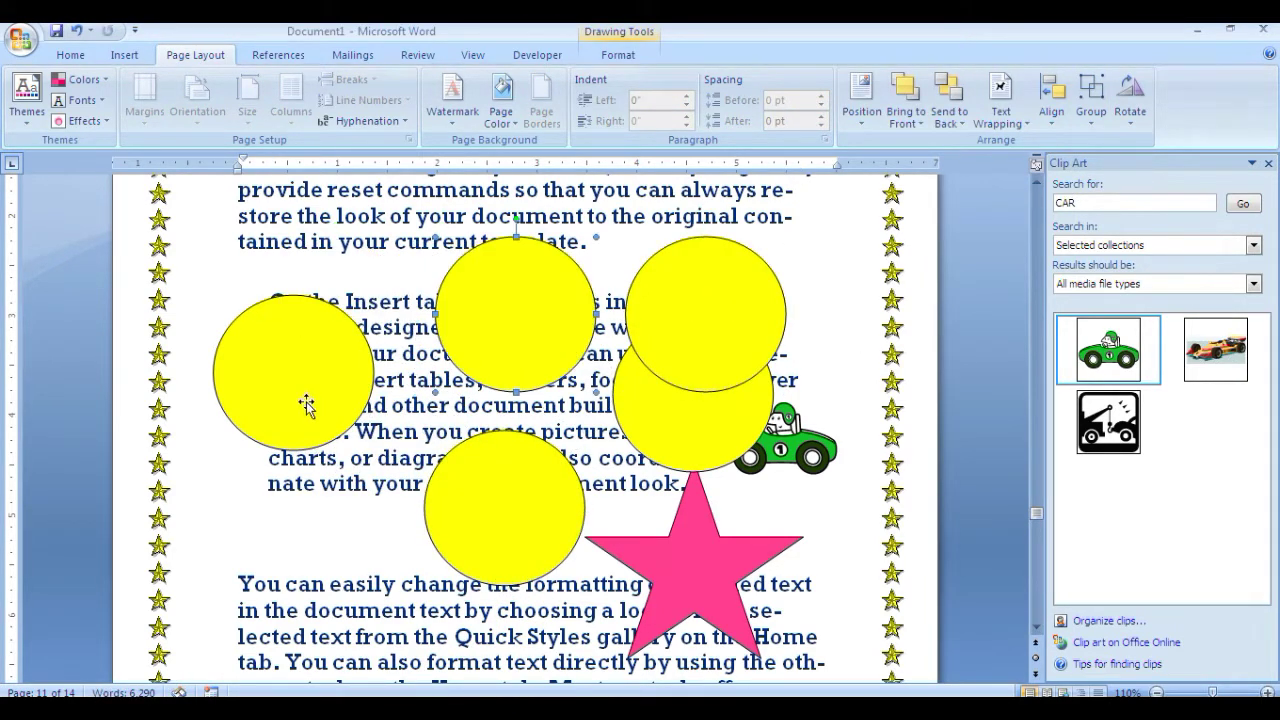
drag(296, 385, 350, 447)
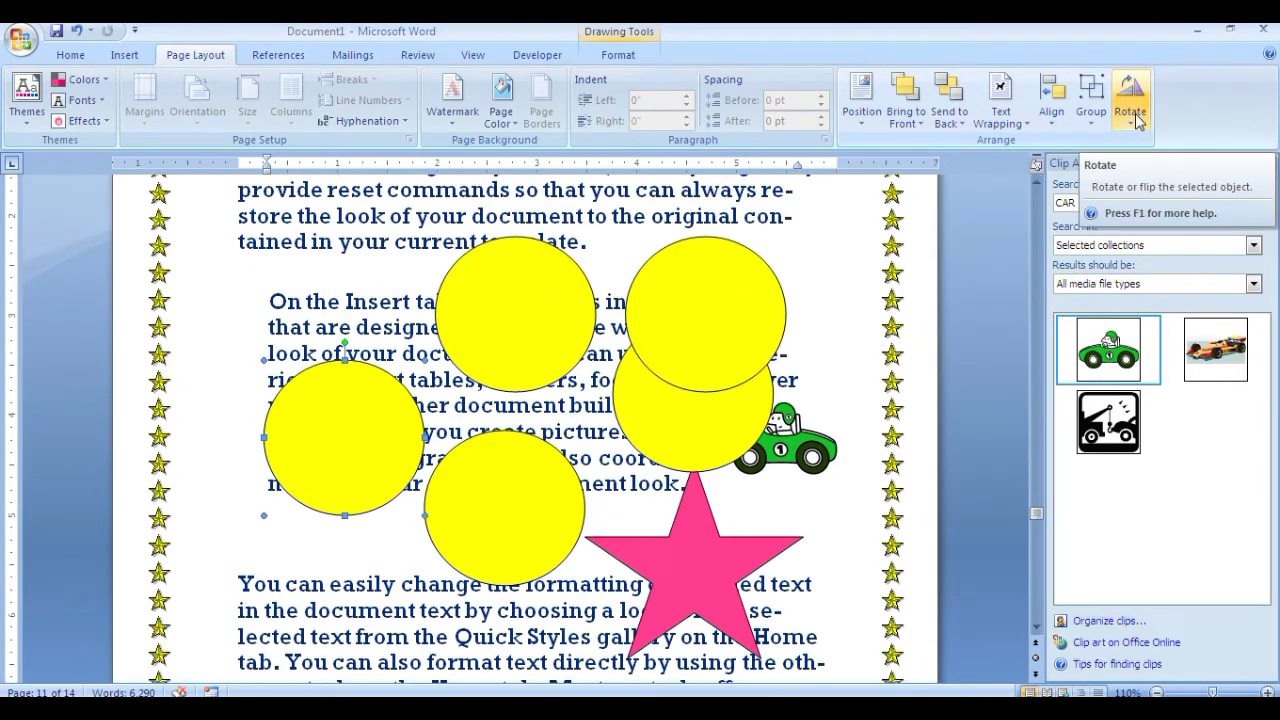
Draw a 1.81" × 1.8" Down Arrow shape over the lower paragraph beside the pink star.
scroll(520, 420, down, 3)
scroll(520, 420, down, 3)
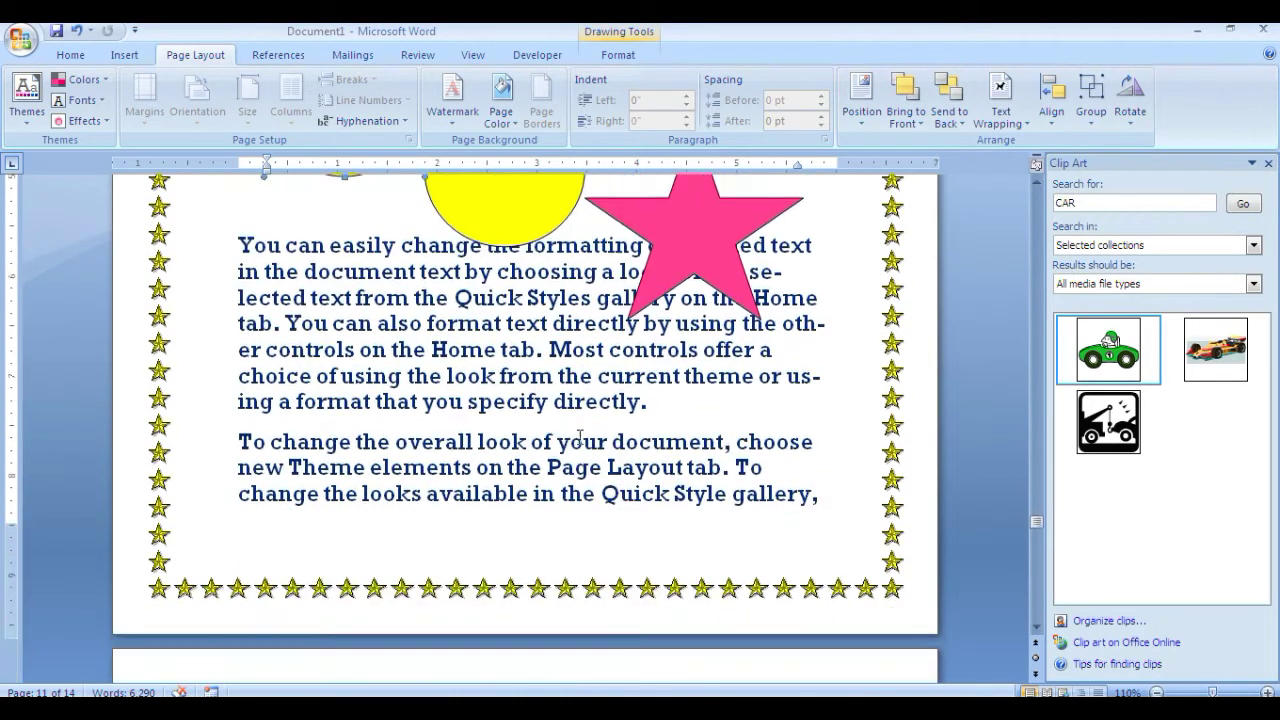
click(124, 54)
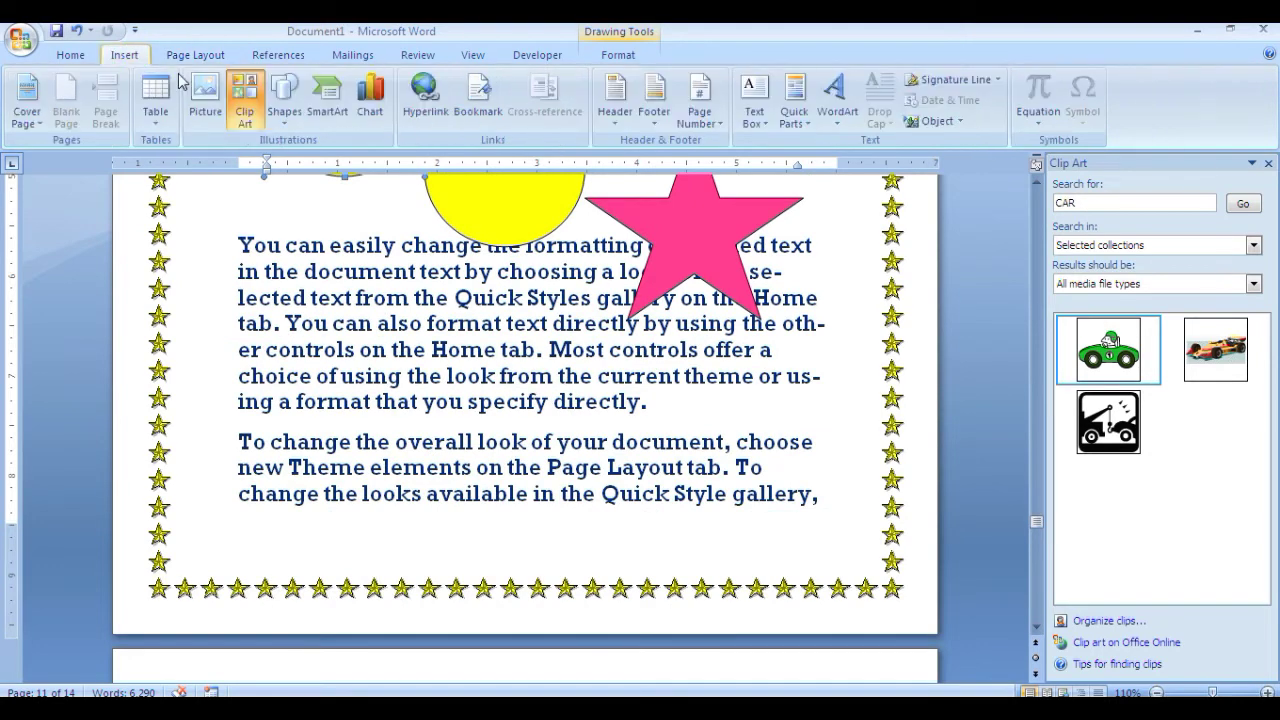
click(288, 120)
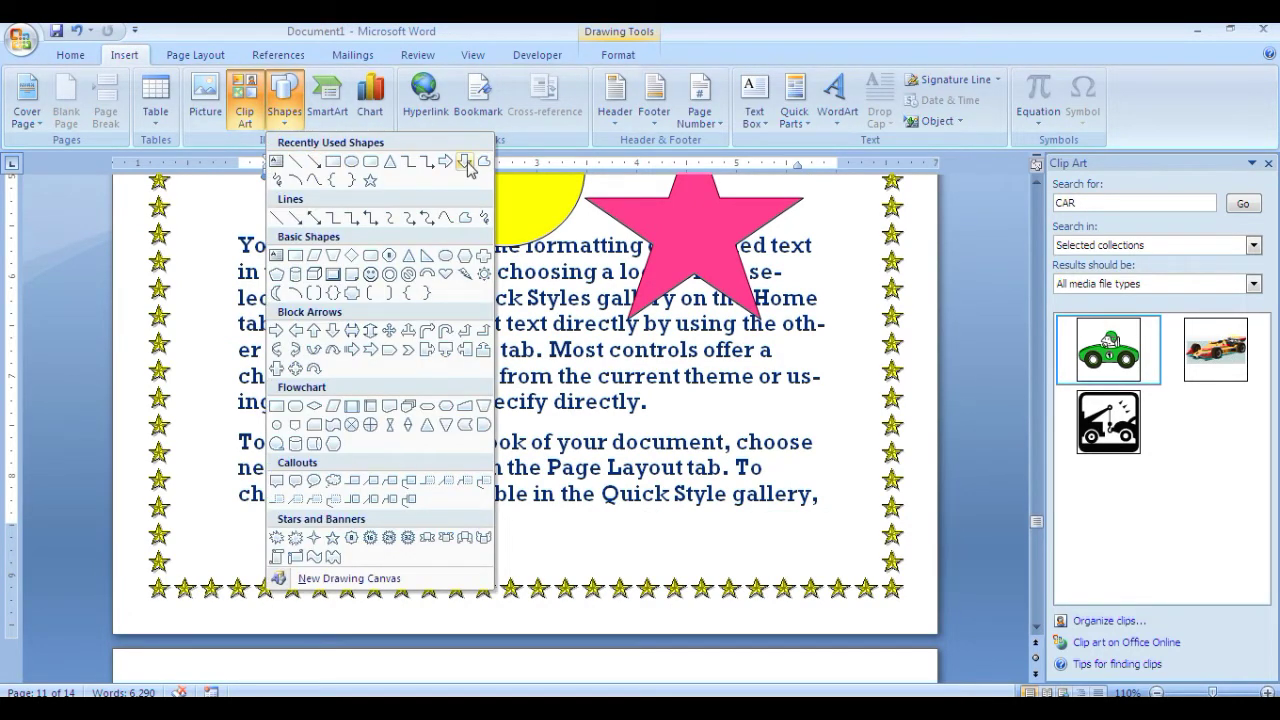
click(467, 166)
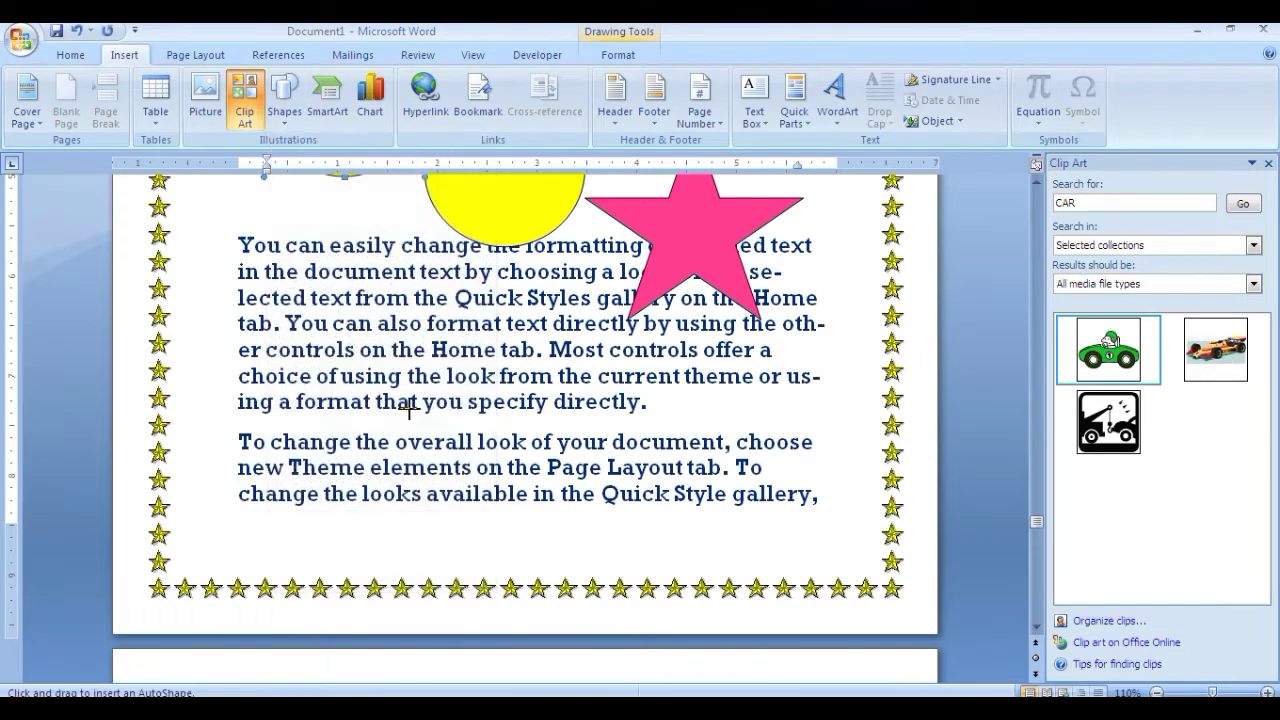
mouse_move(398, 360)
mouse_down()
mouse_move(657, 487)
mouse_move(490, 540)
mouse_up()
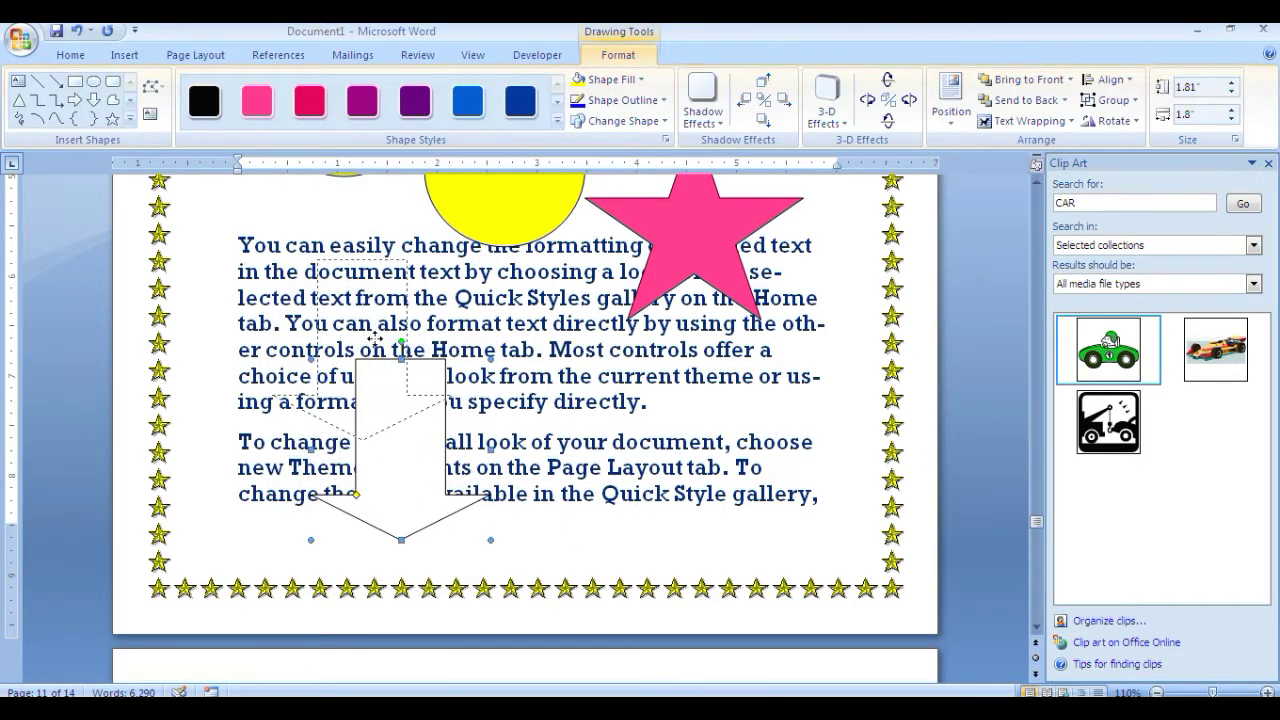
drag(396, 411, 357, 327)
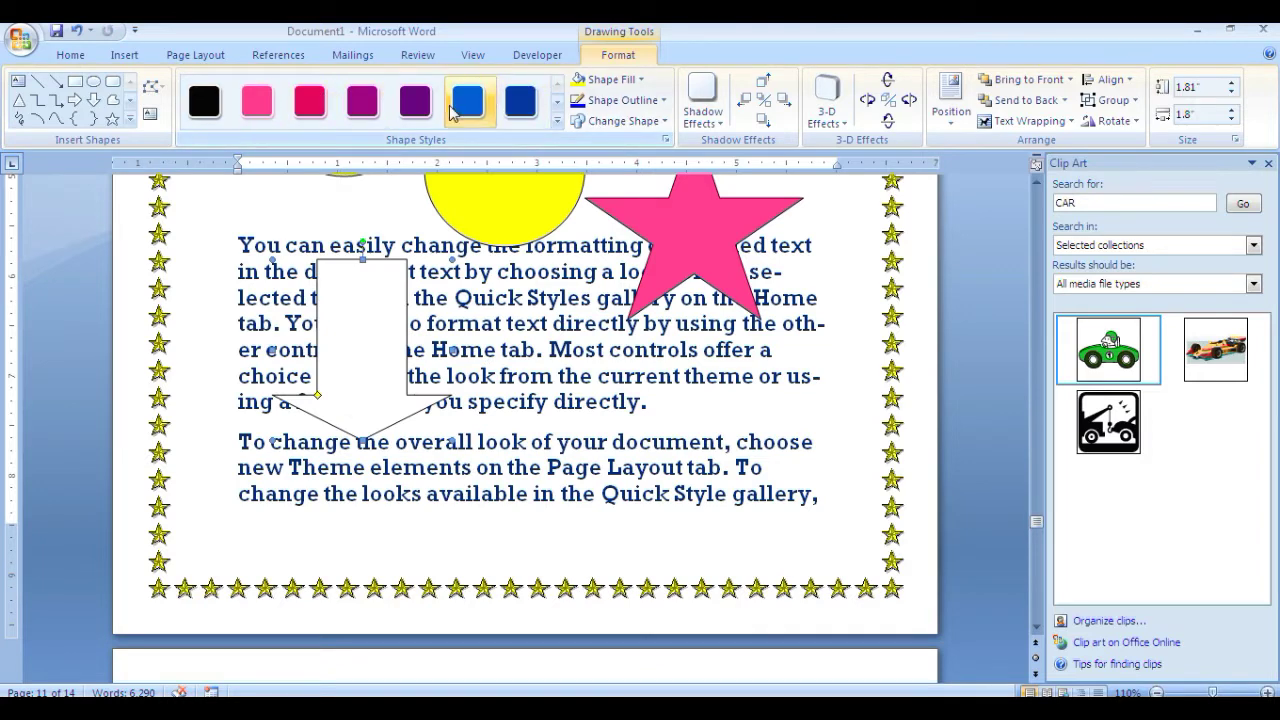
Fill the down arrow blue, rotate it 18°, and deselect it to return to the text.
click(450, 105)
click(196, 58)
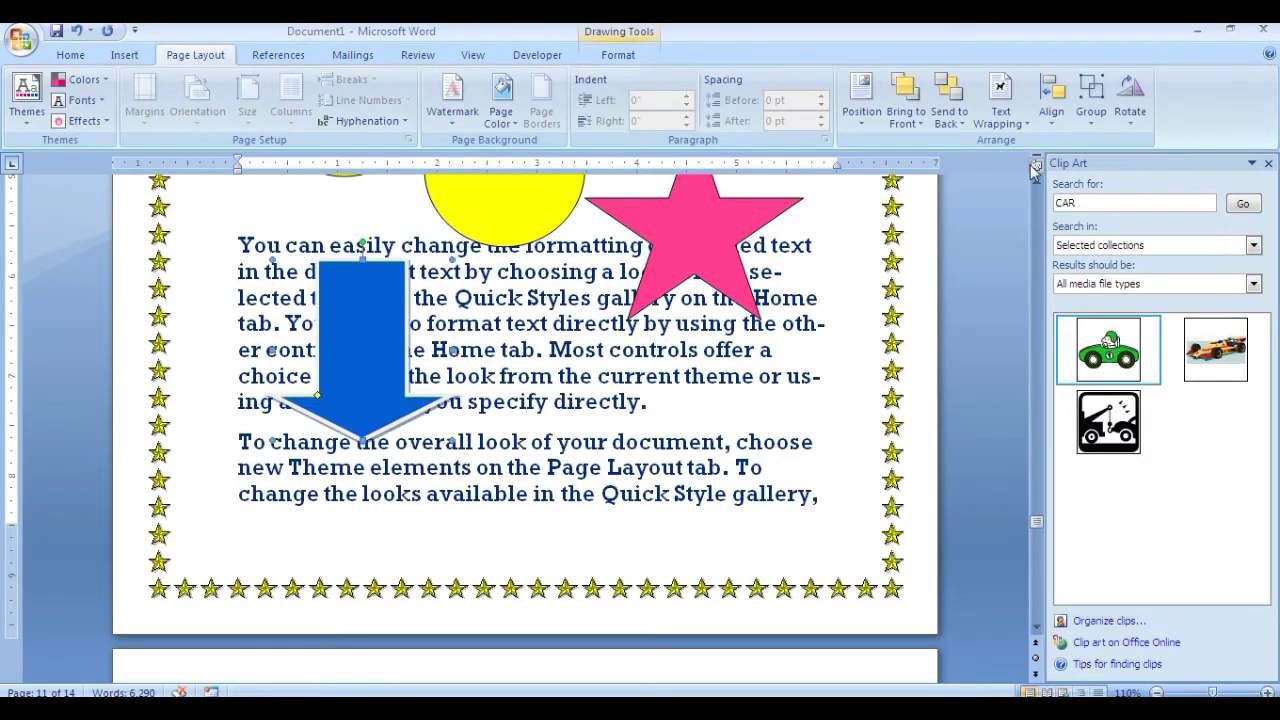
click(1130, 100)
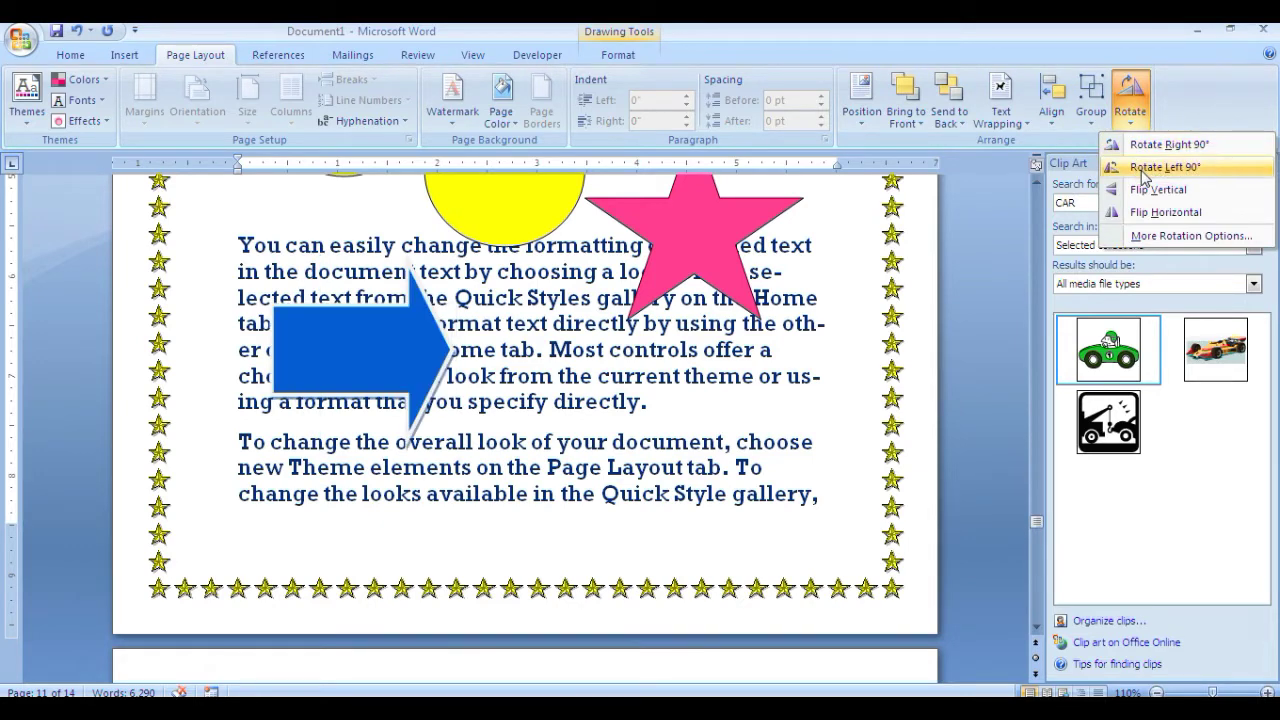
click(1146, 240)
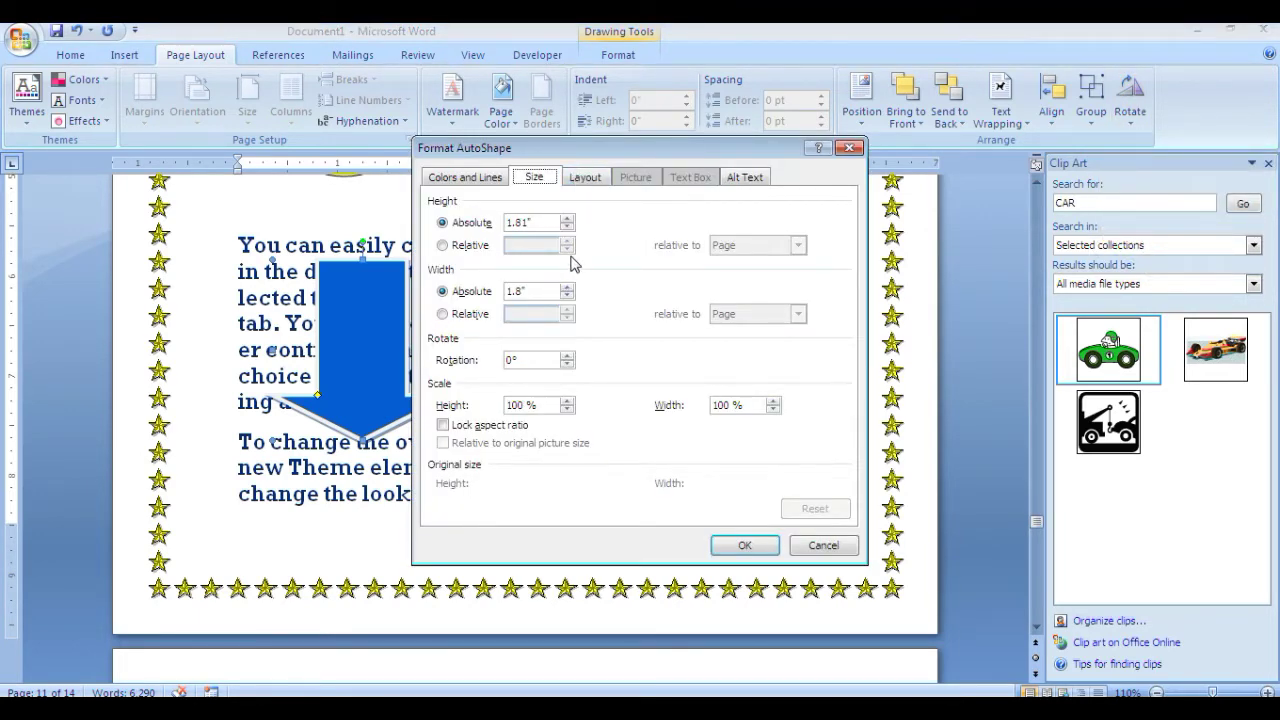
click(567, 355)
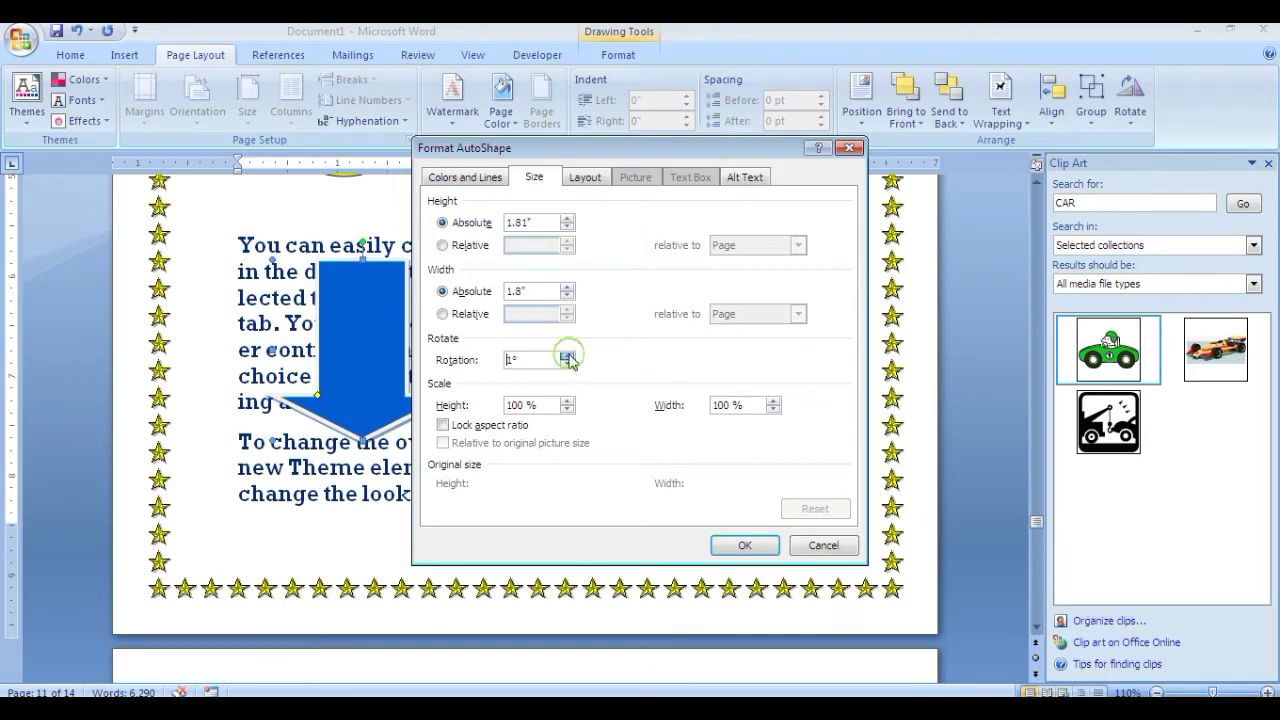
click(567, 355)
click(567, 355)
click(567, 355)
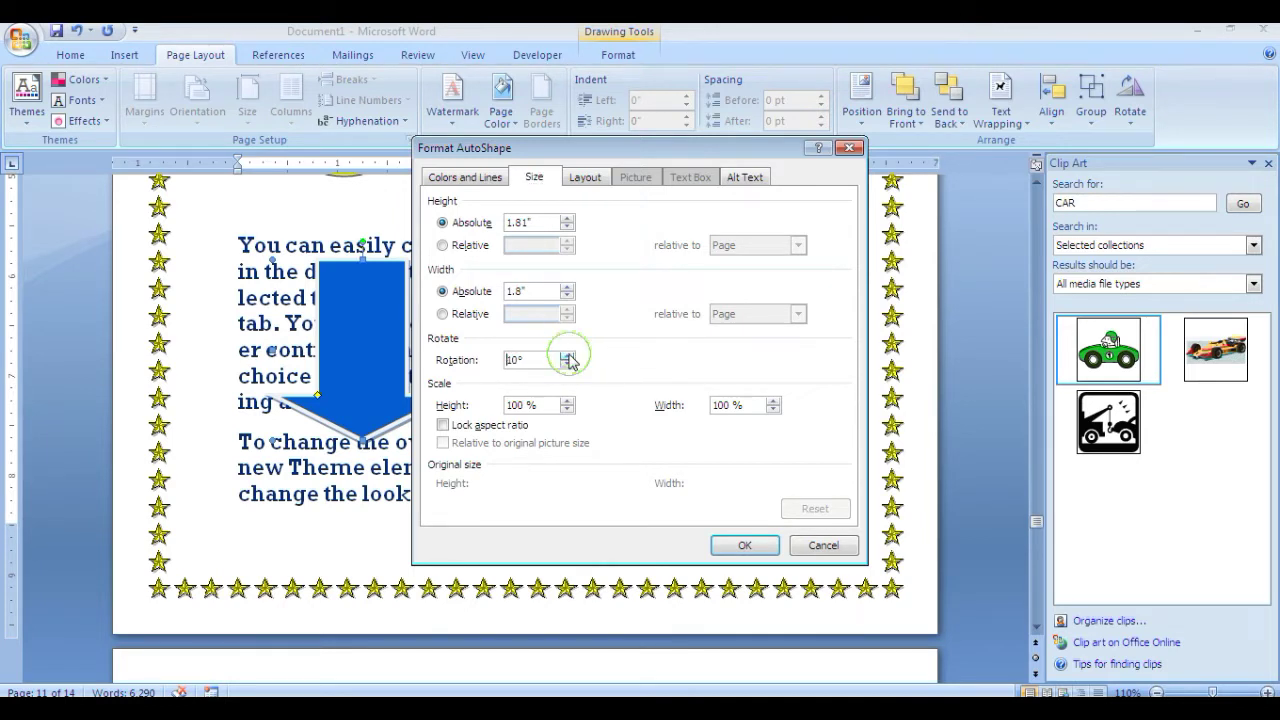
click(567, 355)
click(567, 355)
click(567, 355)
click(567, 355)
click(745, 545)
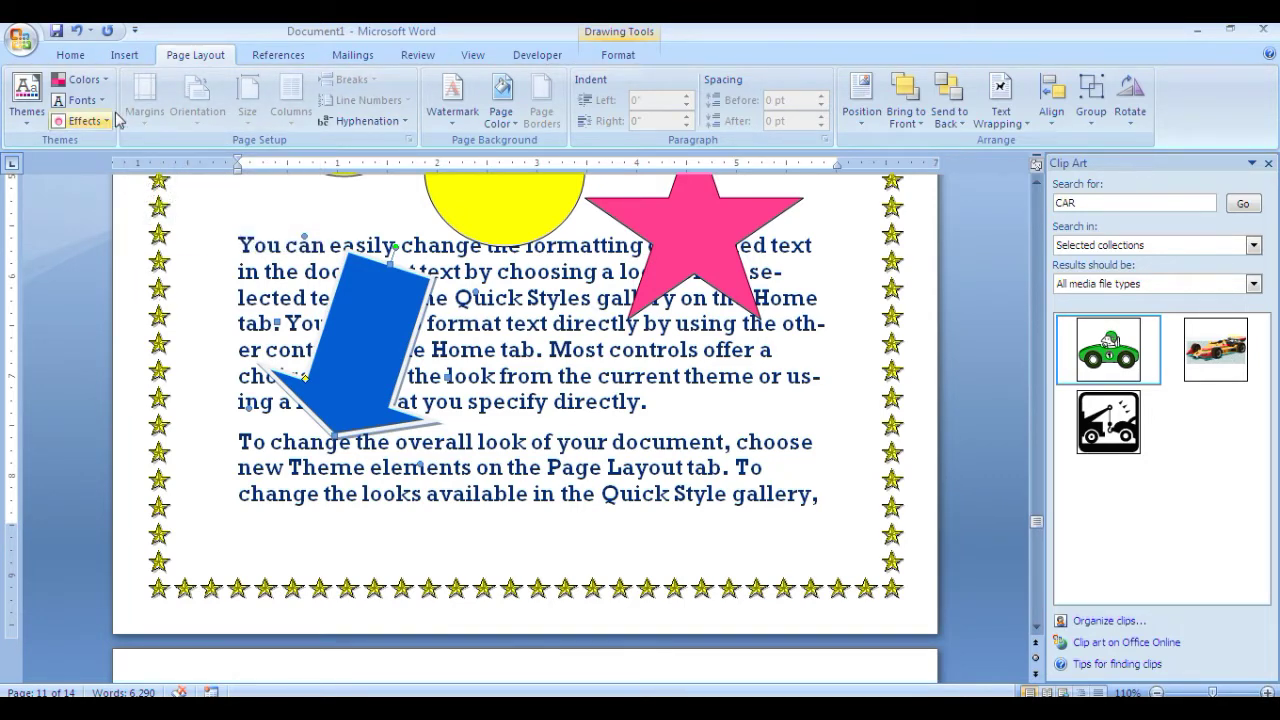
key(Escape)
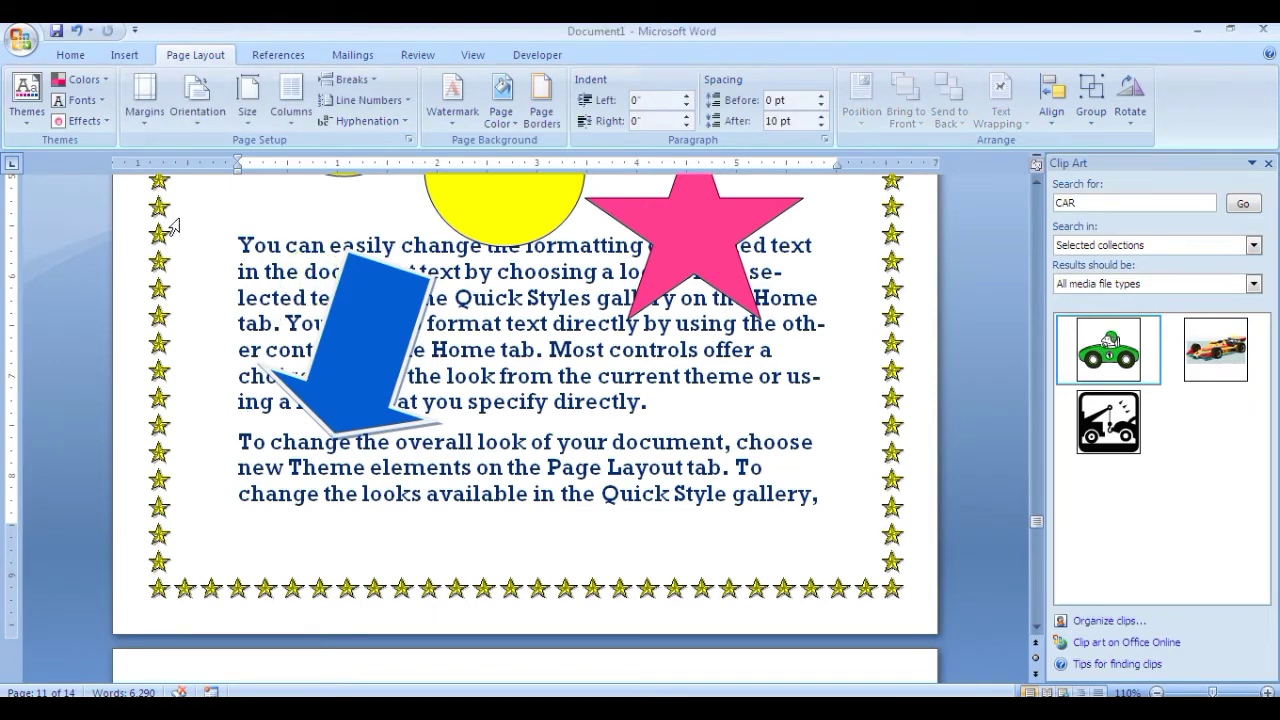
click(205, 131)
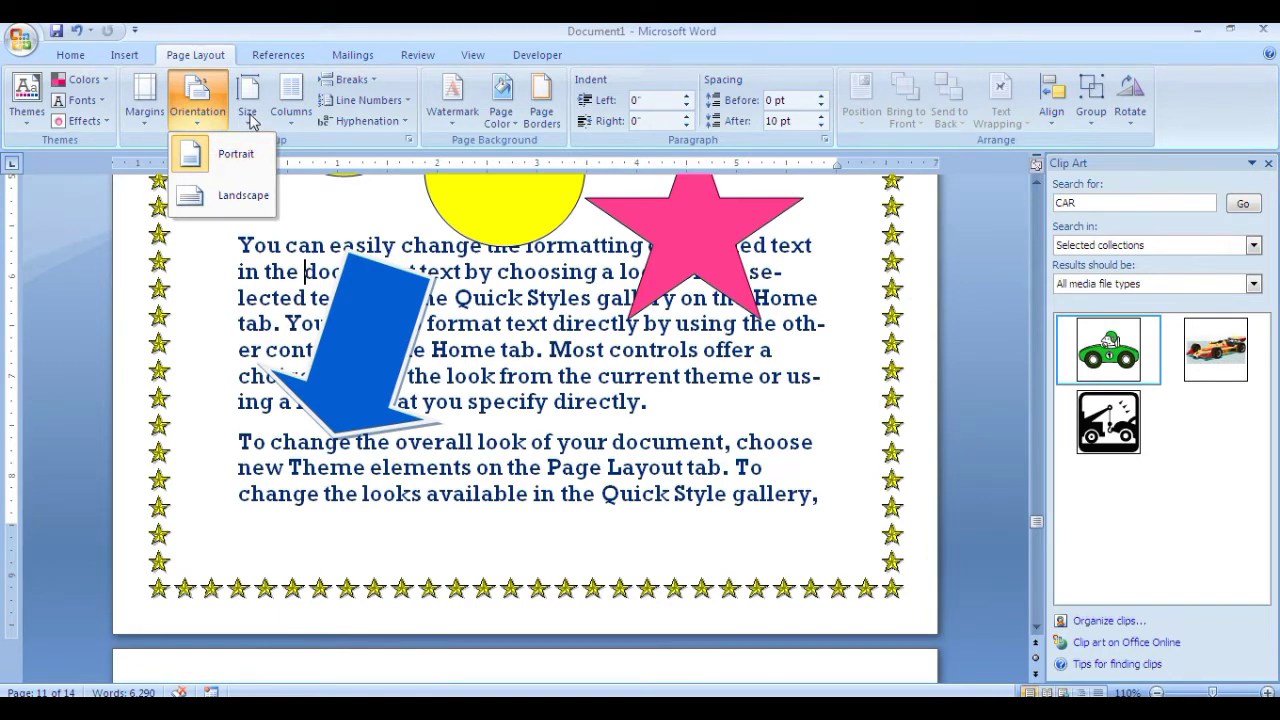
click(250, 120)
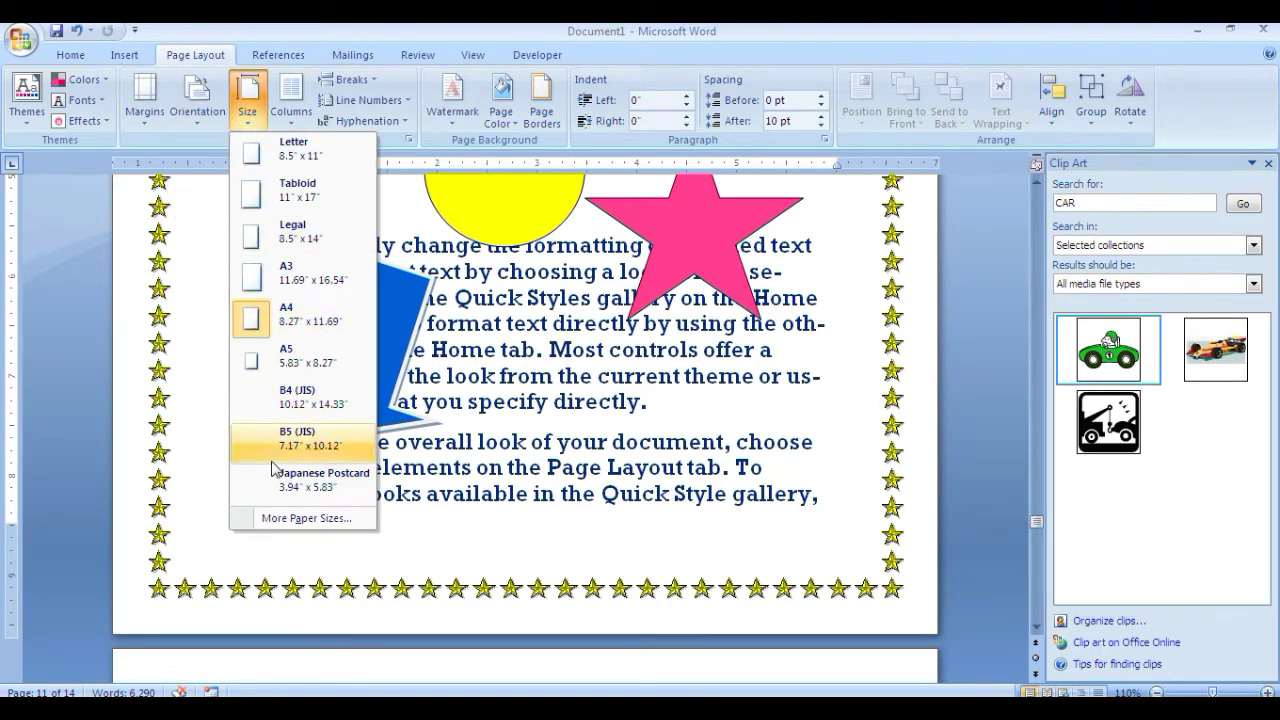
click(598, 372)
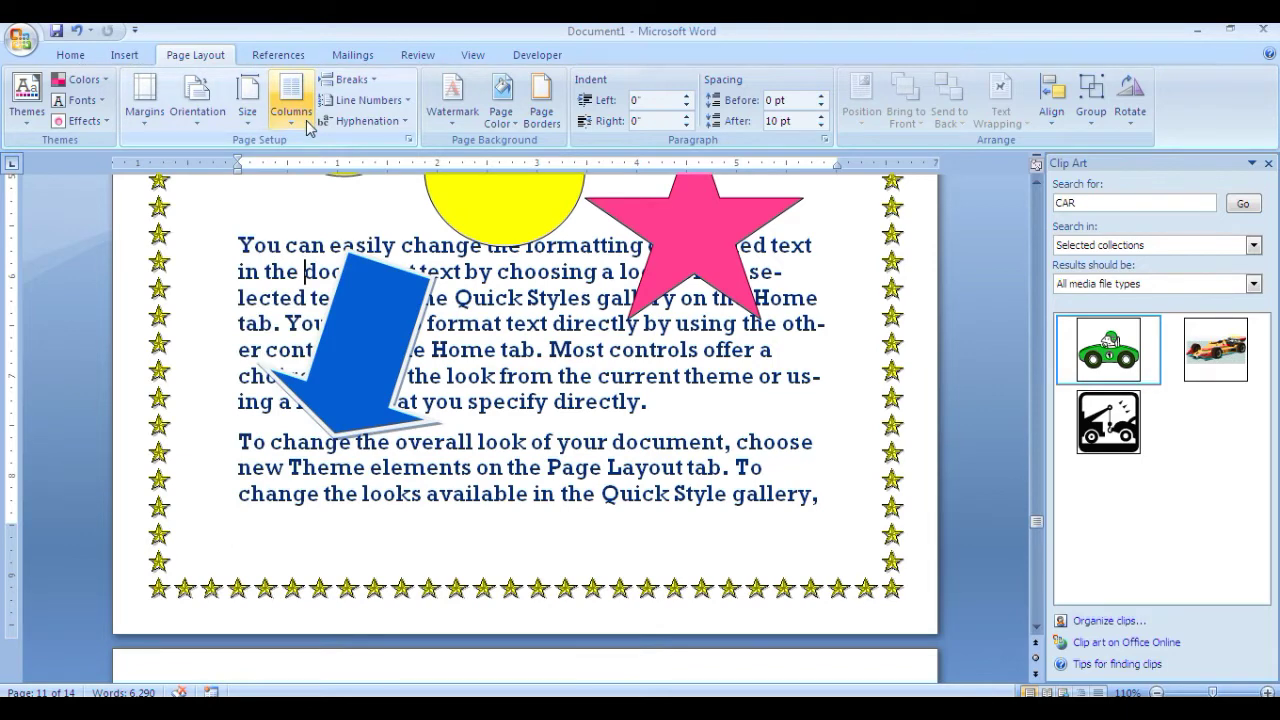
click(308, 127)
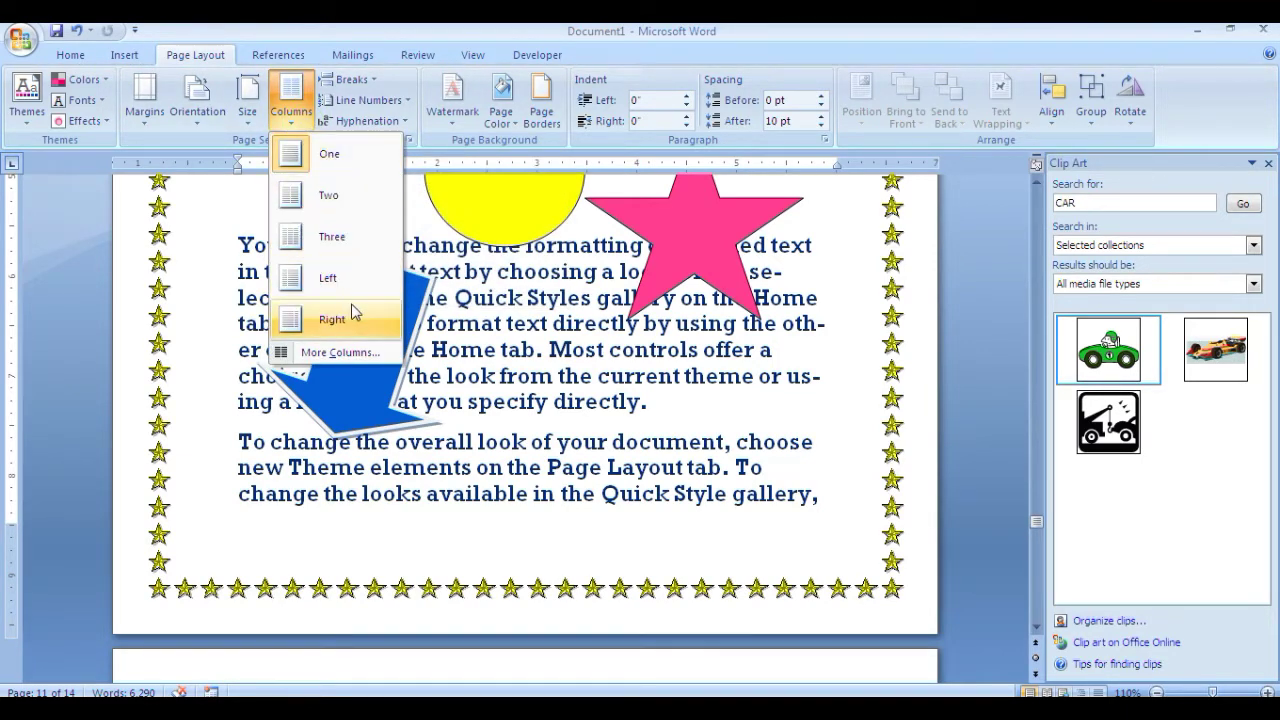
click(373, 79)
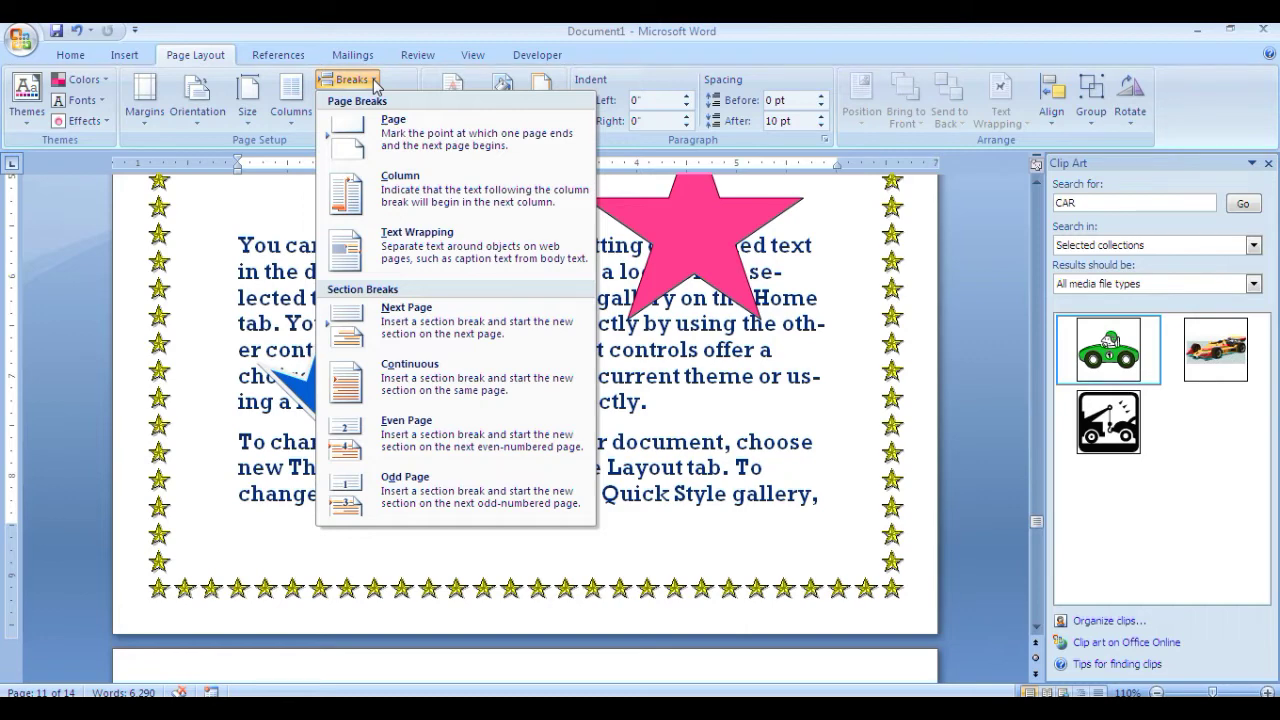
click(254, 262)
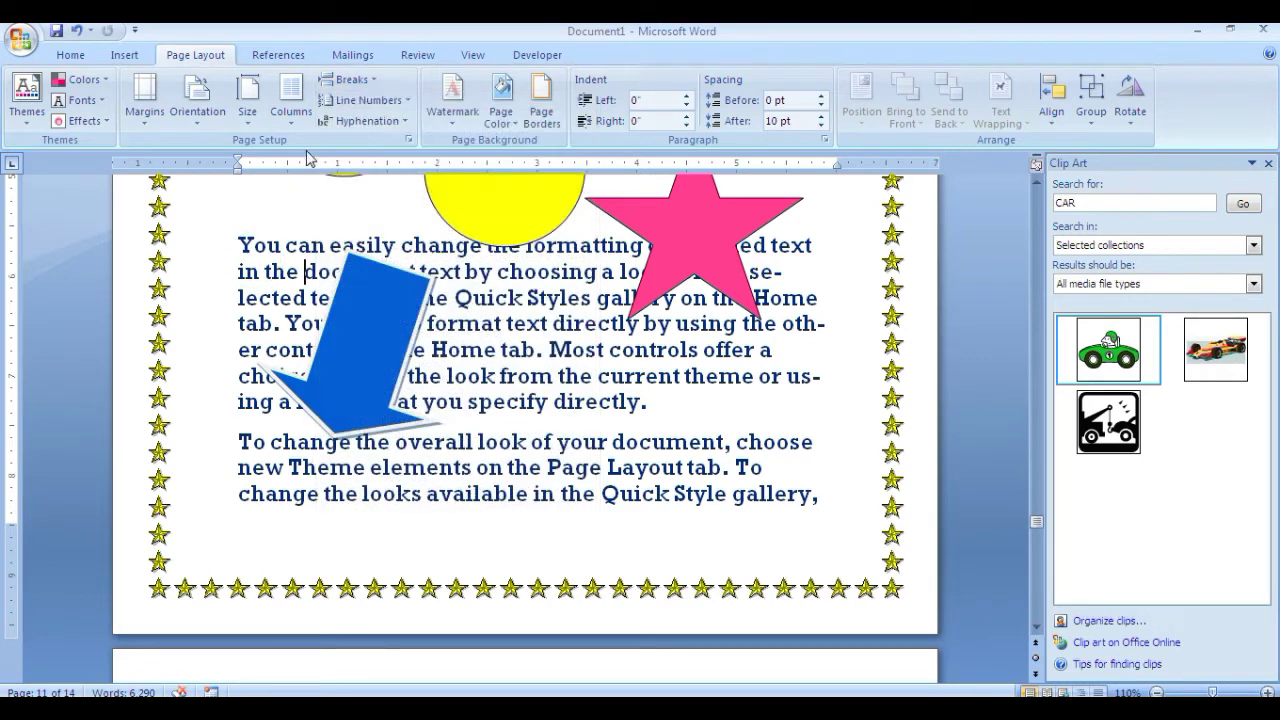
click(392, 110)
click(420, 178)
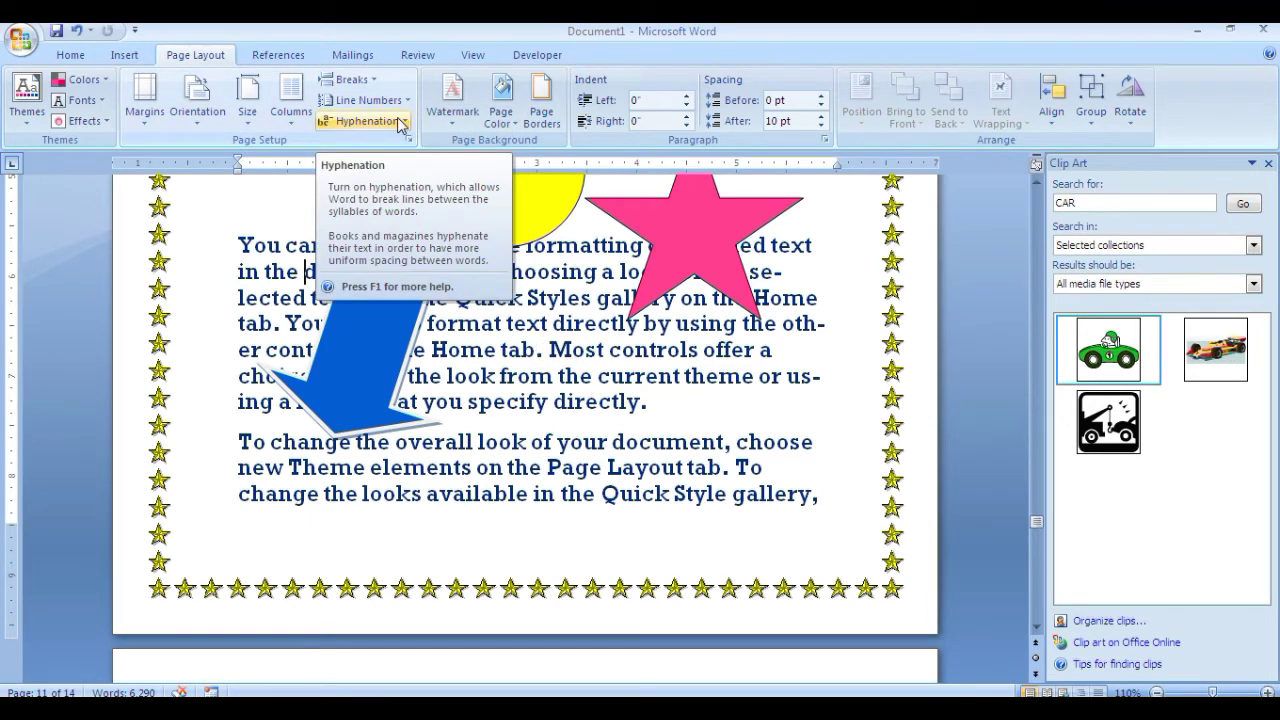
click(822, 323)
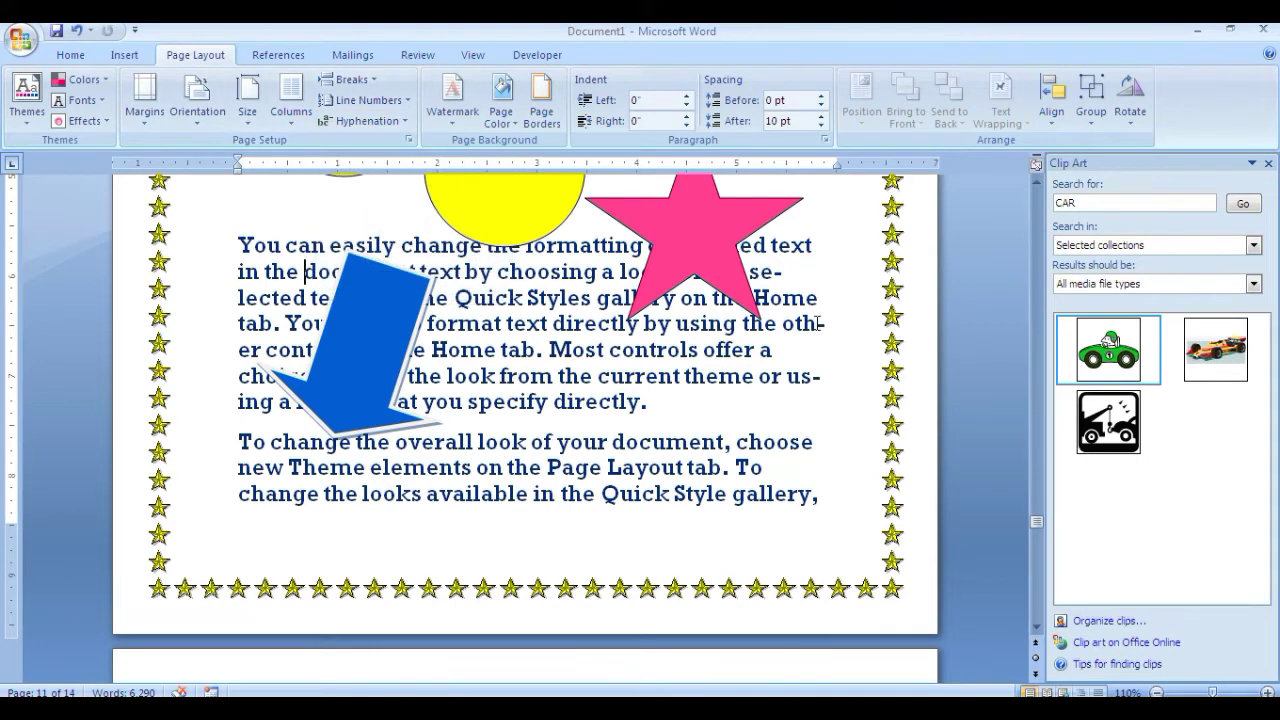
drag(788, 377, 816, 377)
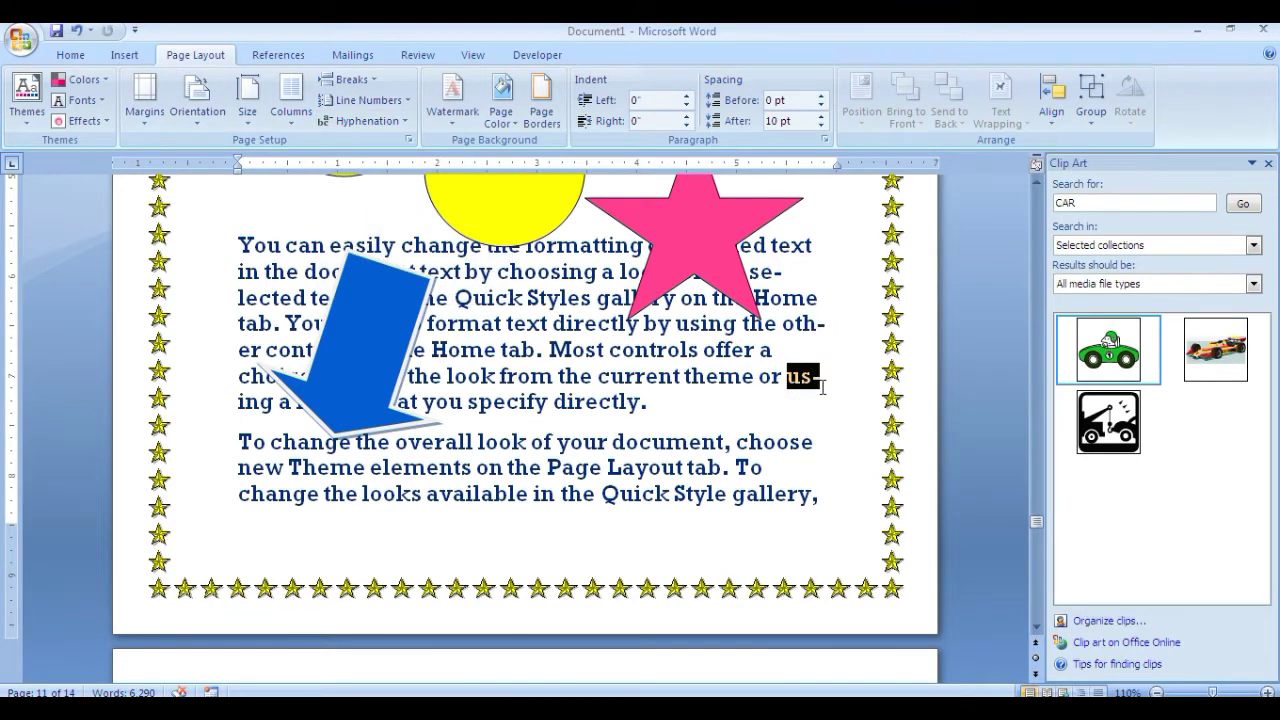
click(816, 377)
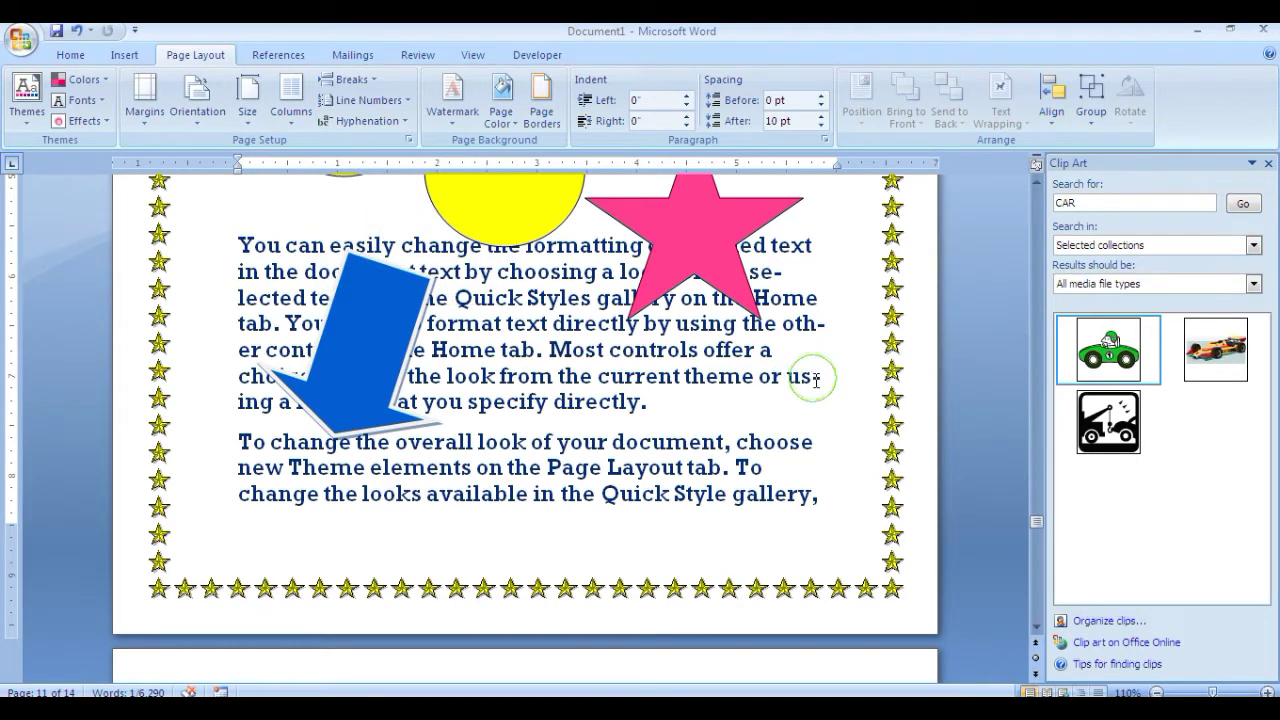
drag(824, 323, 810, 325)
click(818, 327)
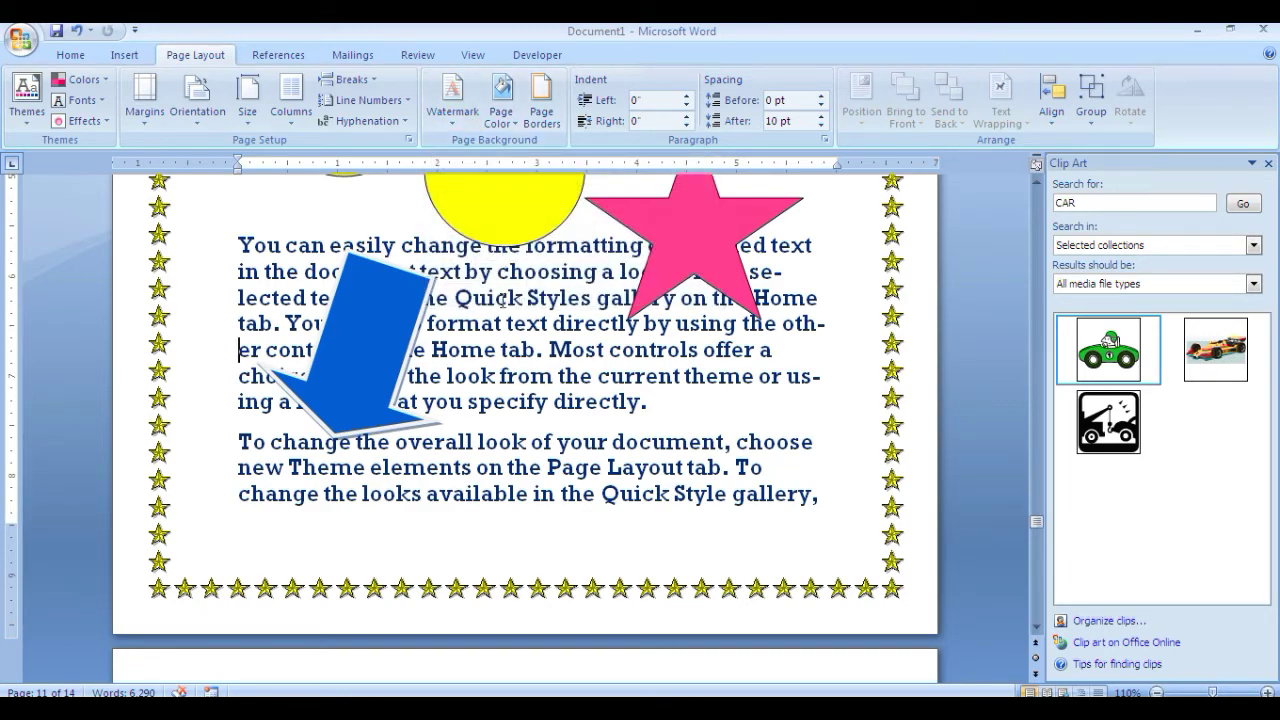
scroll(502, 298, up, 3)
scroll(500, 295, up, 2)
scroll(500, 295, up, 4)
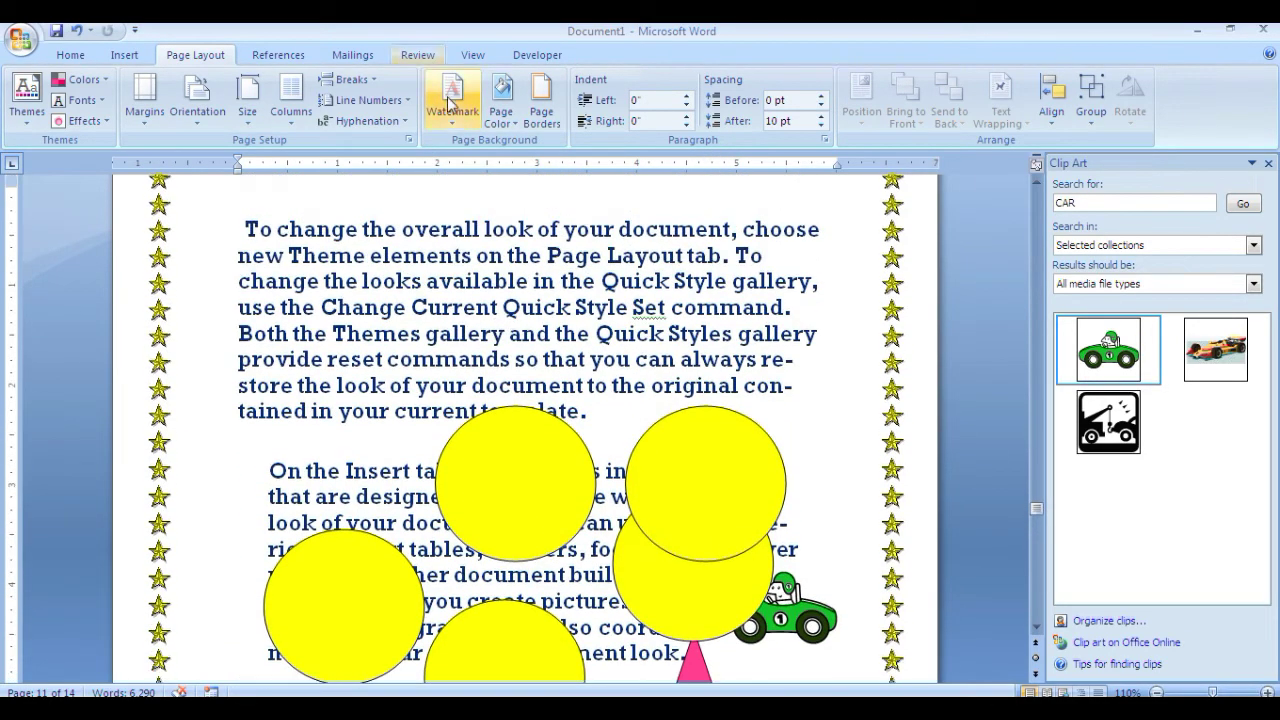
click(452, 110)
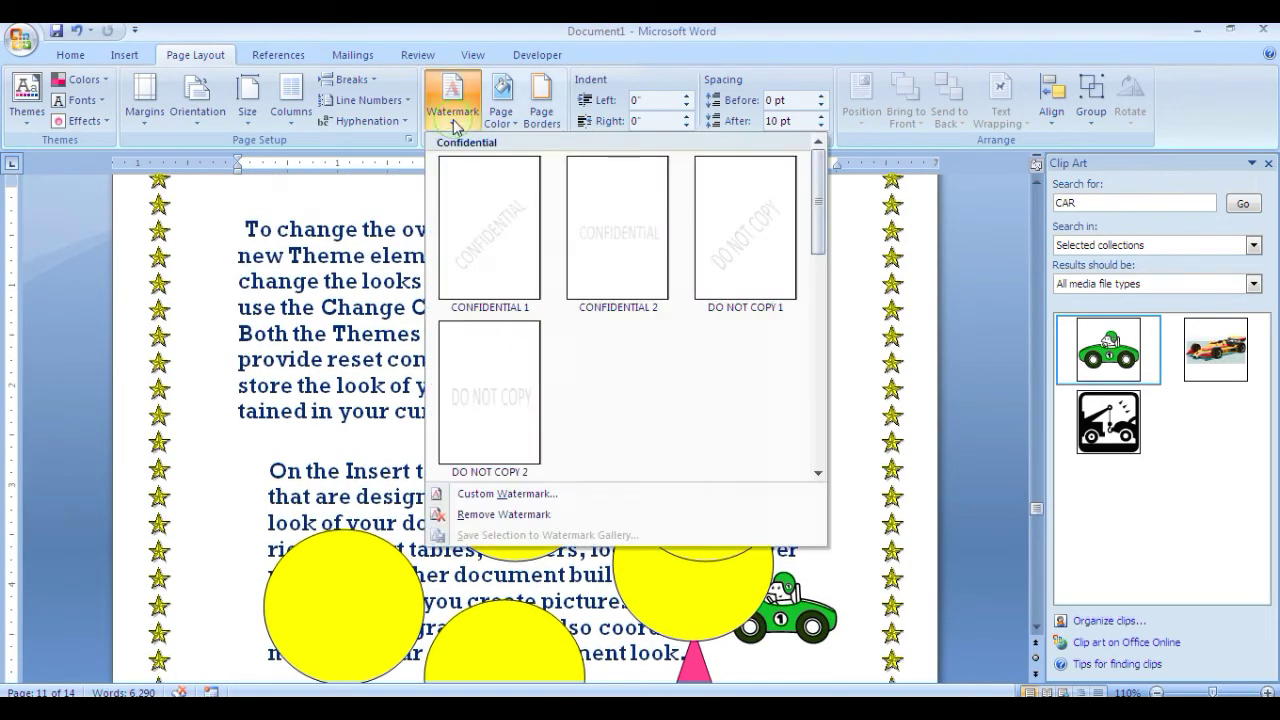
click(578, 492)
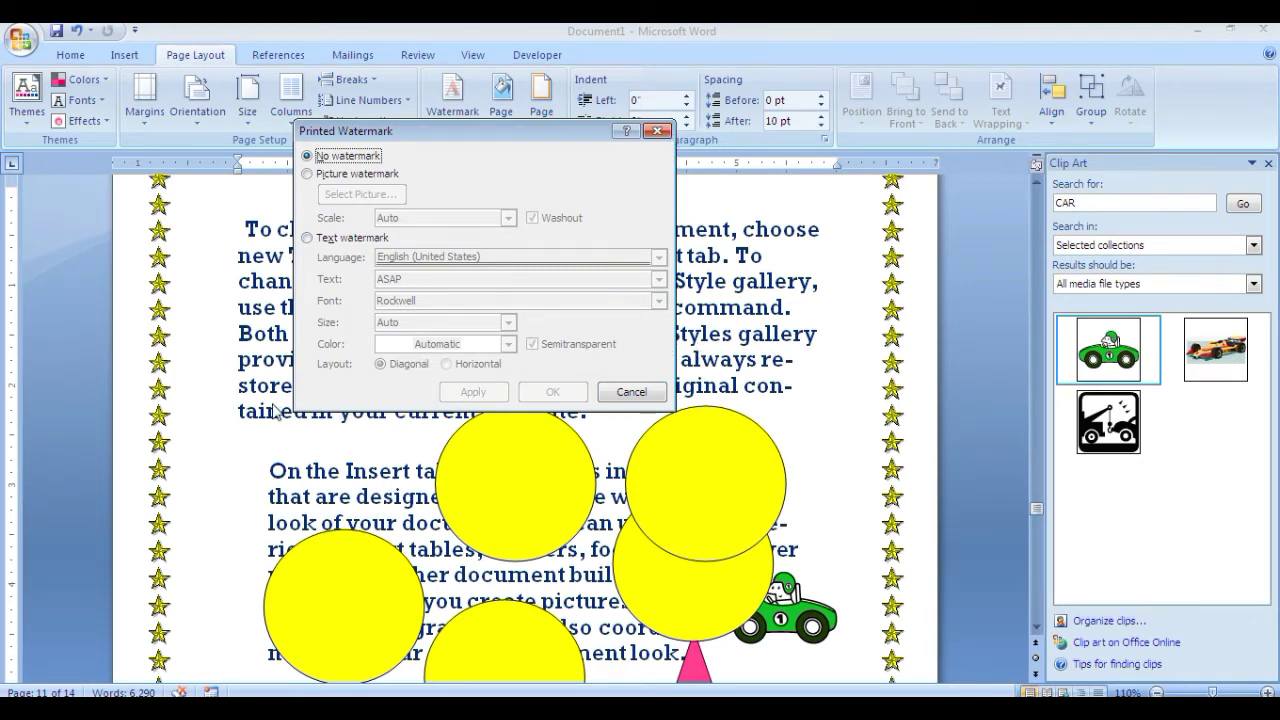
click(655, 399)
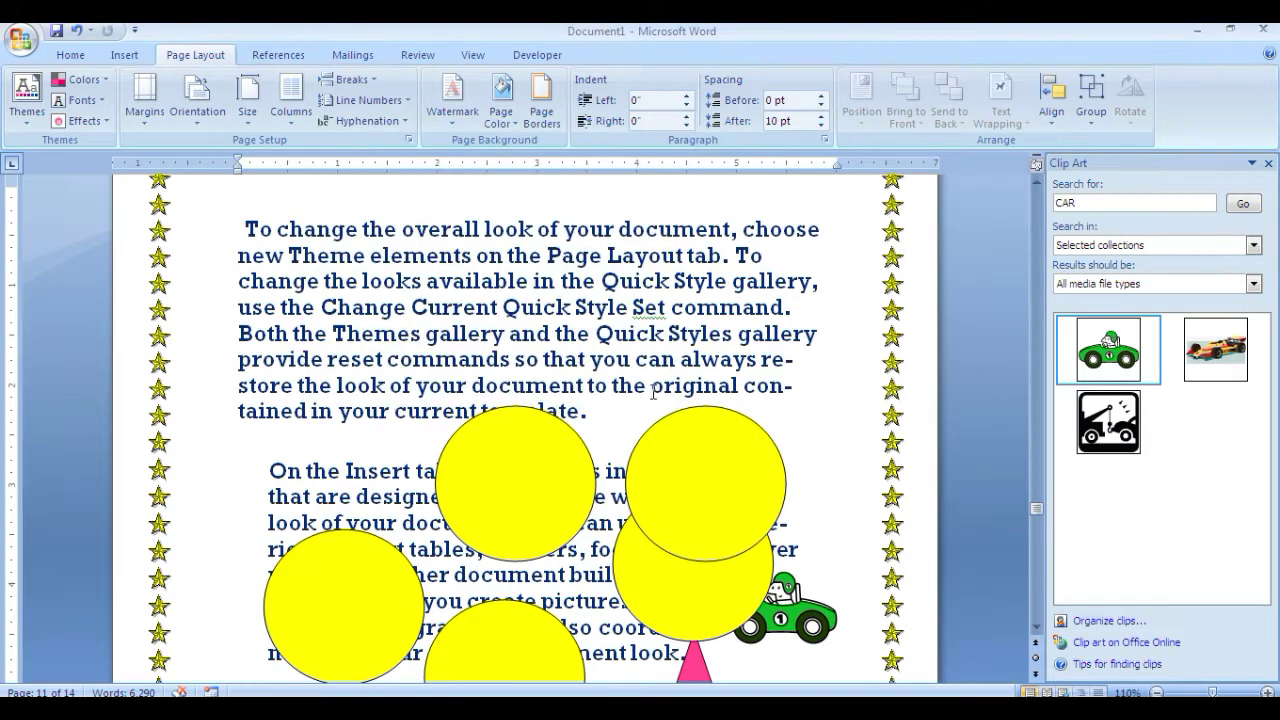
click(502, 122)
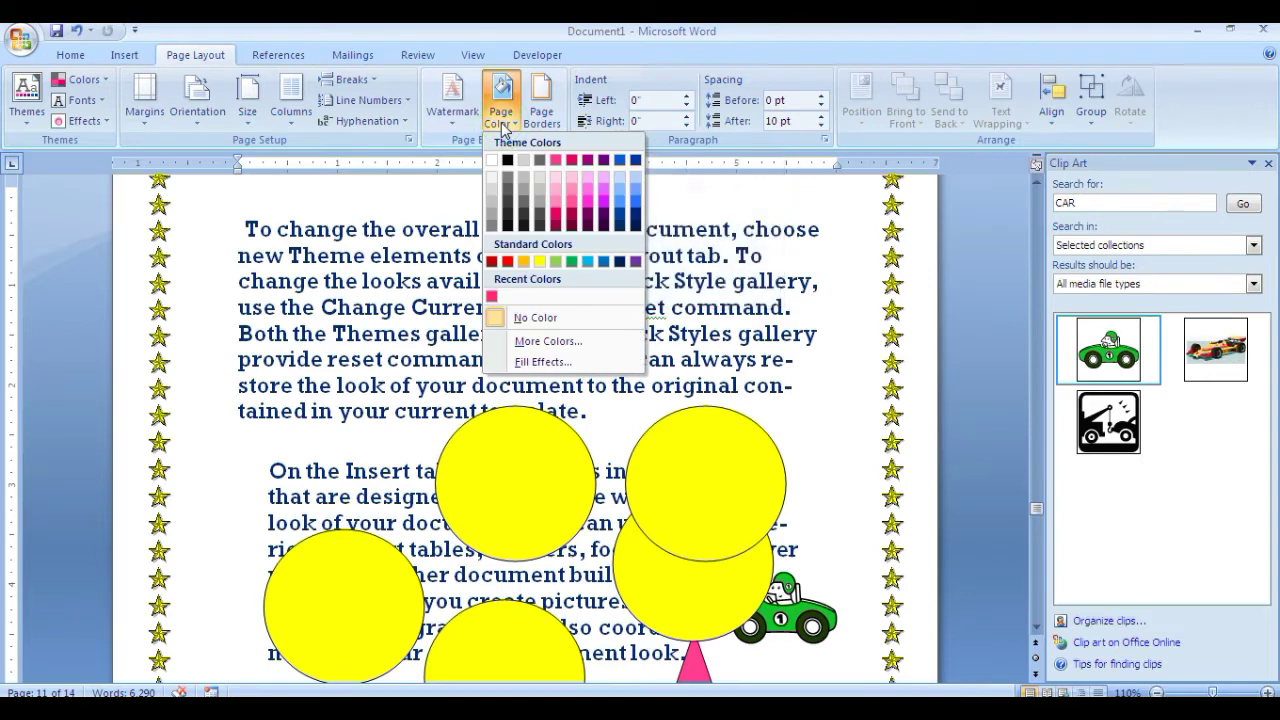
click(521, 364)
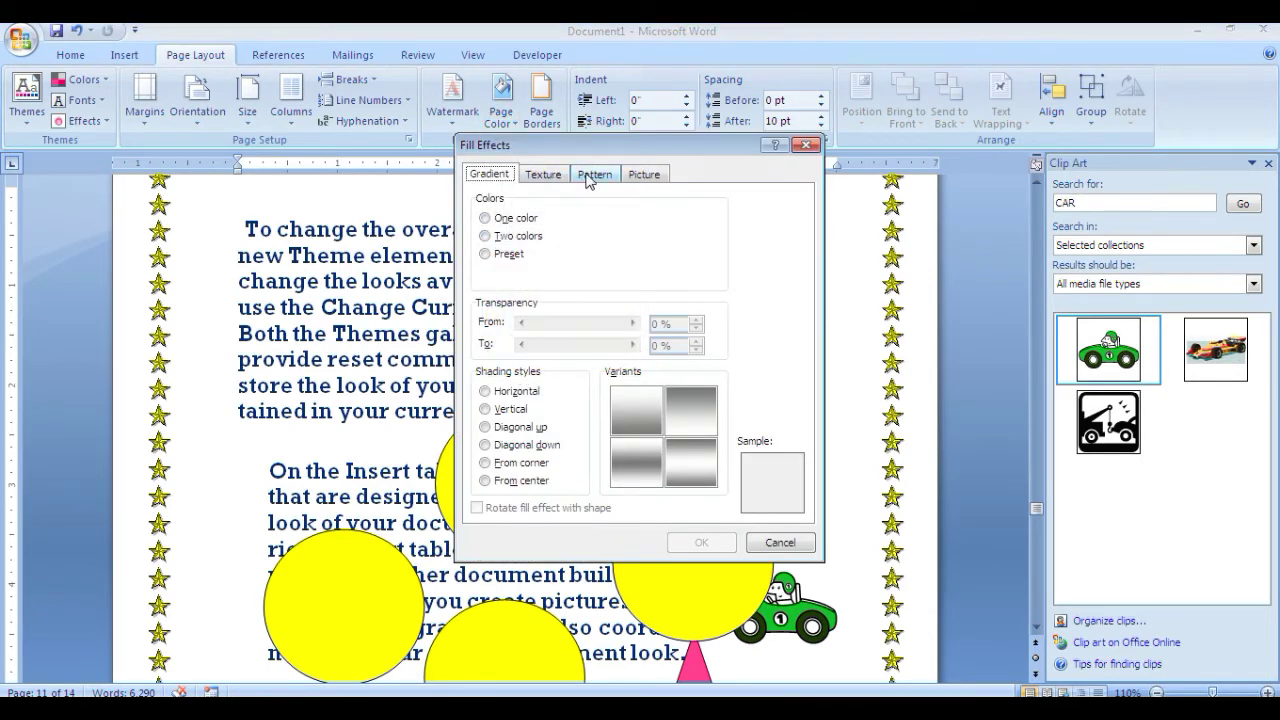
click(806, 146)
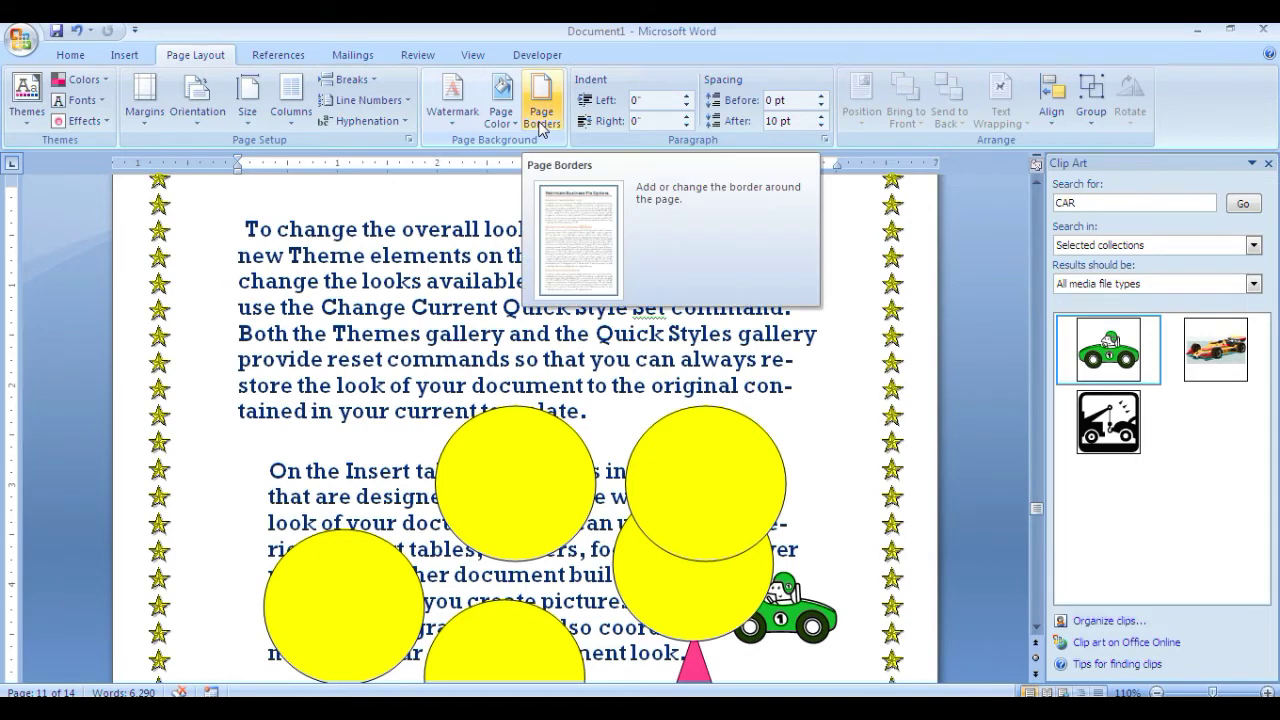
click(541, 120)
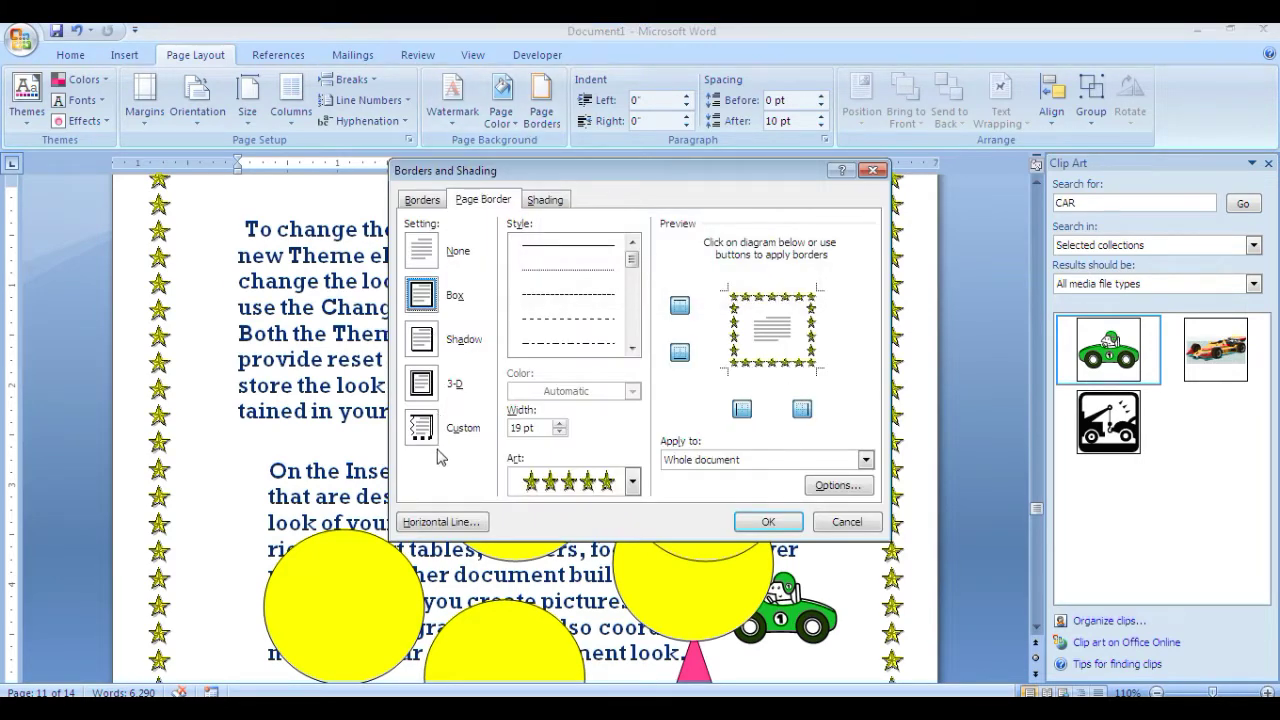
click(633, 483)
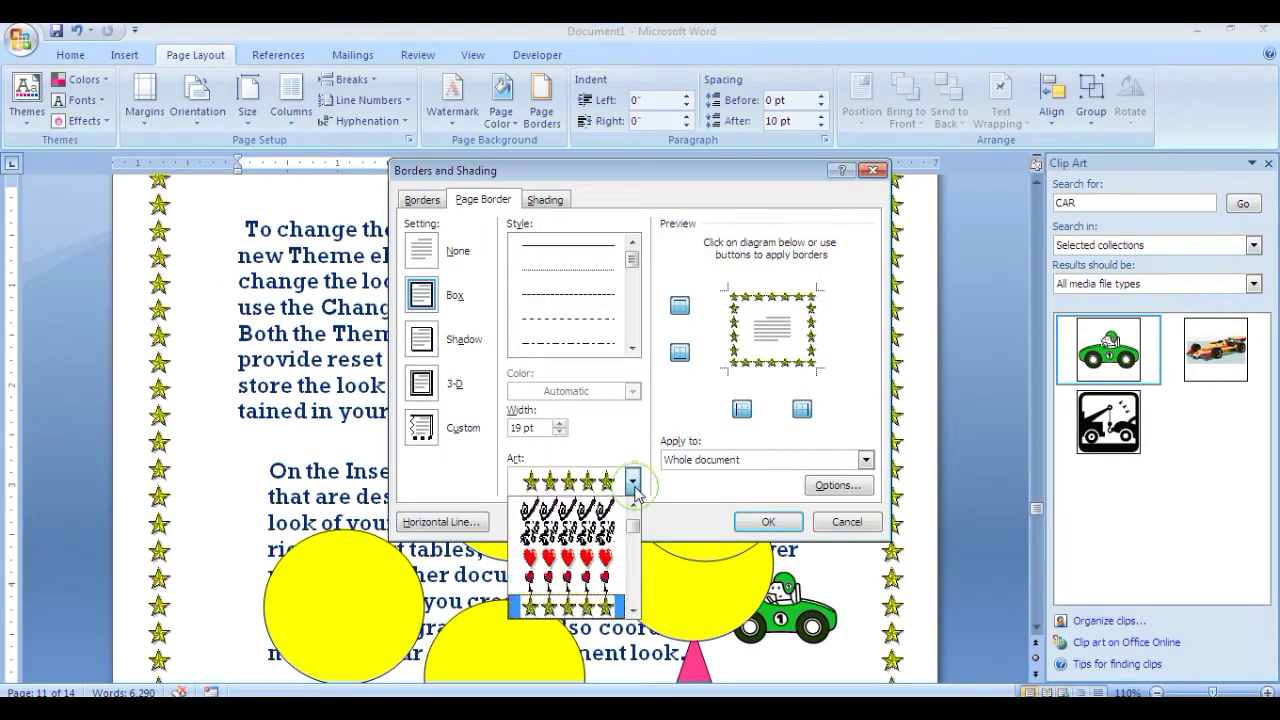
click(873, 173)
click(873, 173)
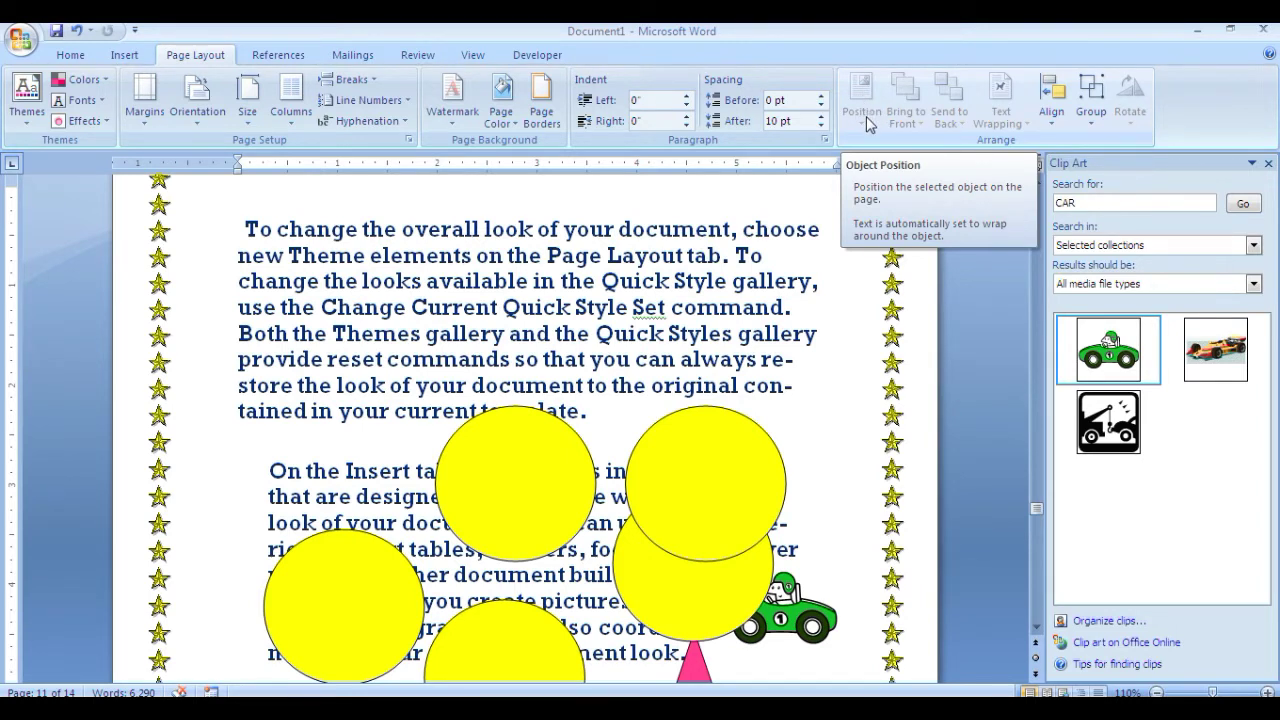
click(730, 416)
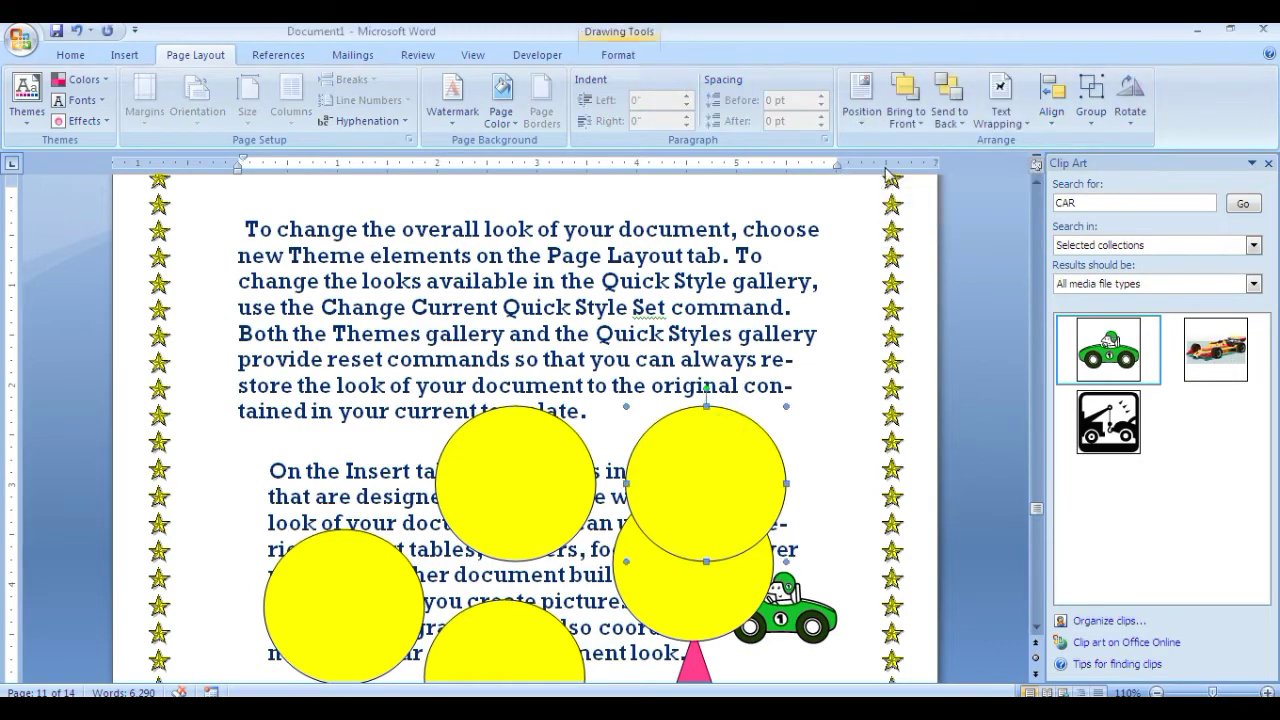
click(861, 112)
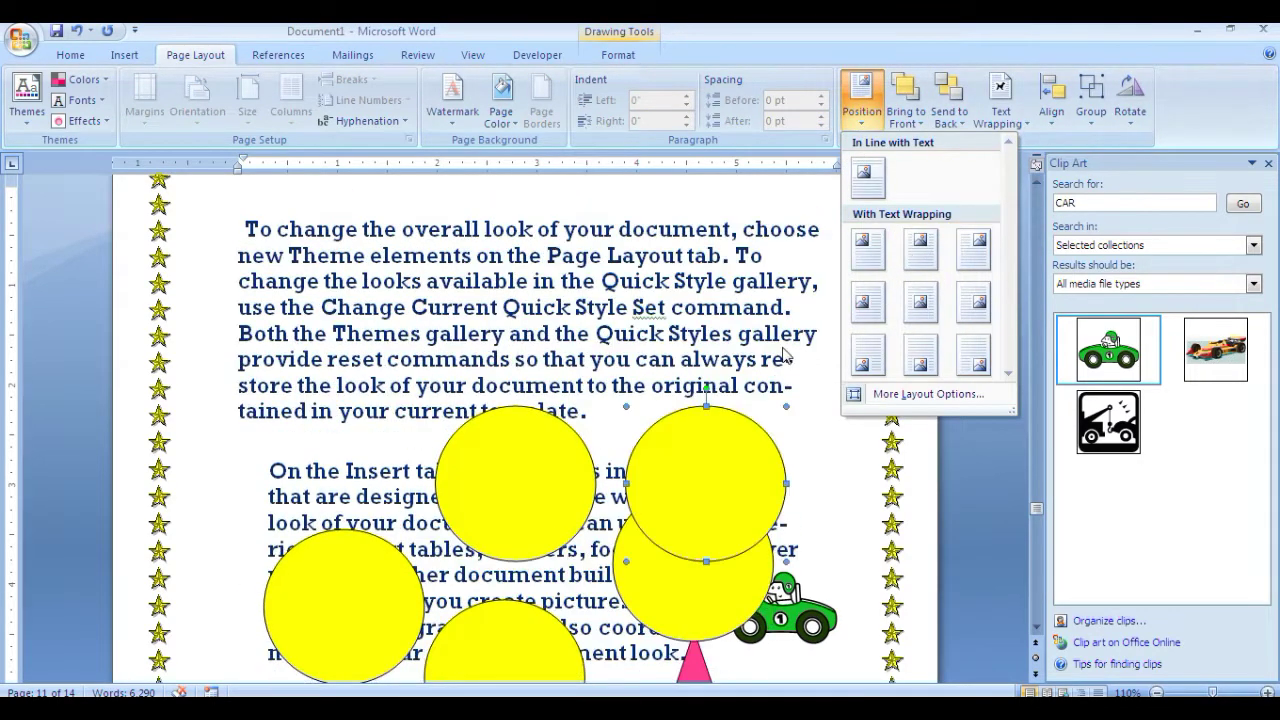
click(862, 105)
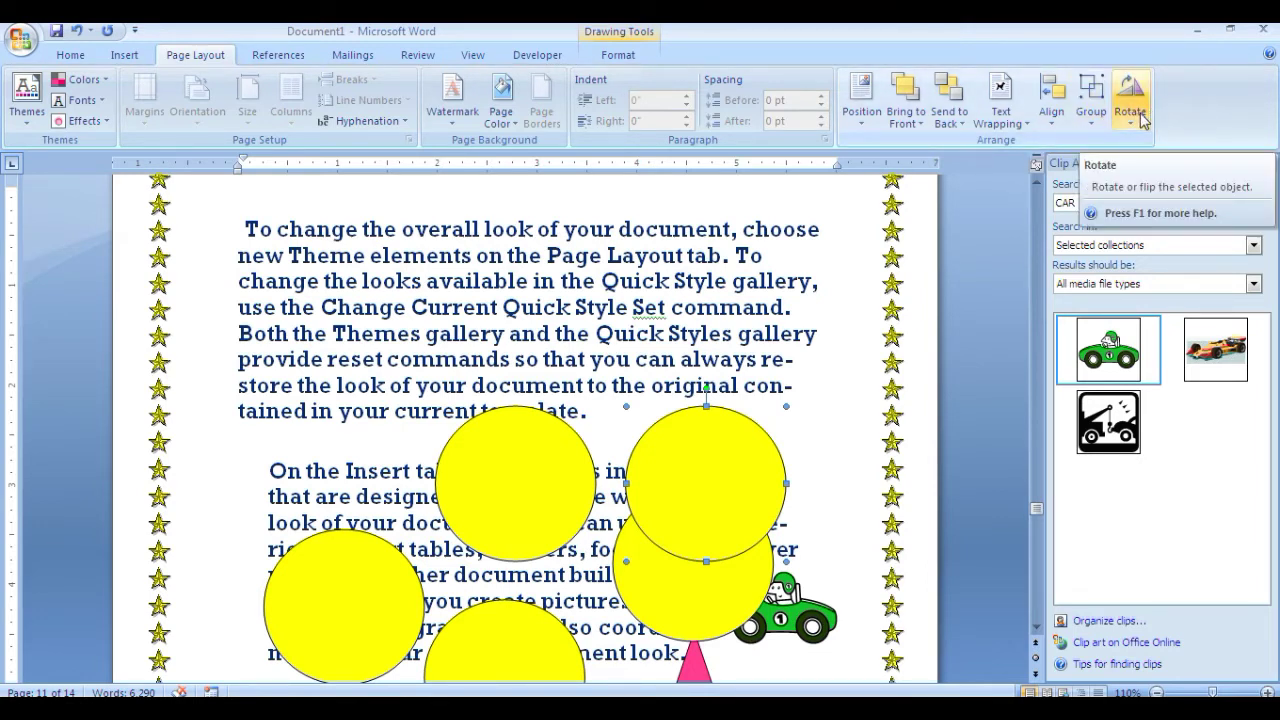
scroll(678, 428, down, 2)
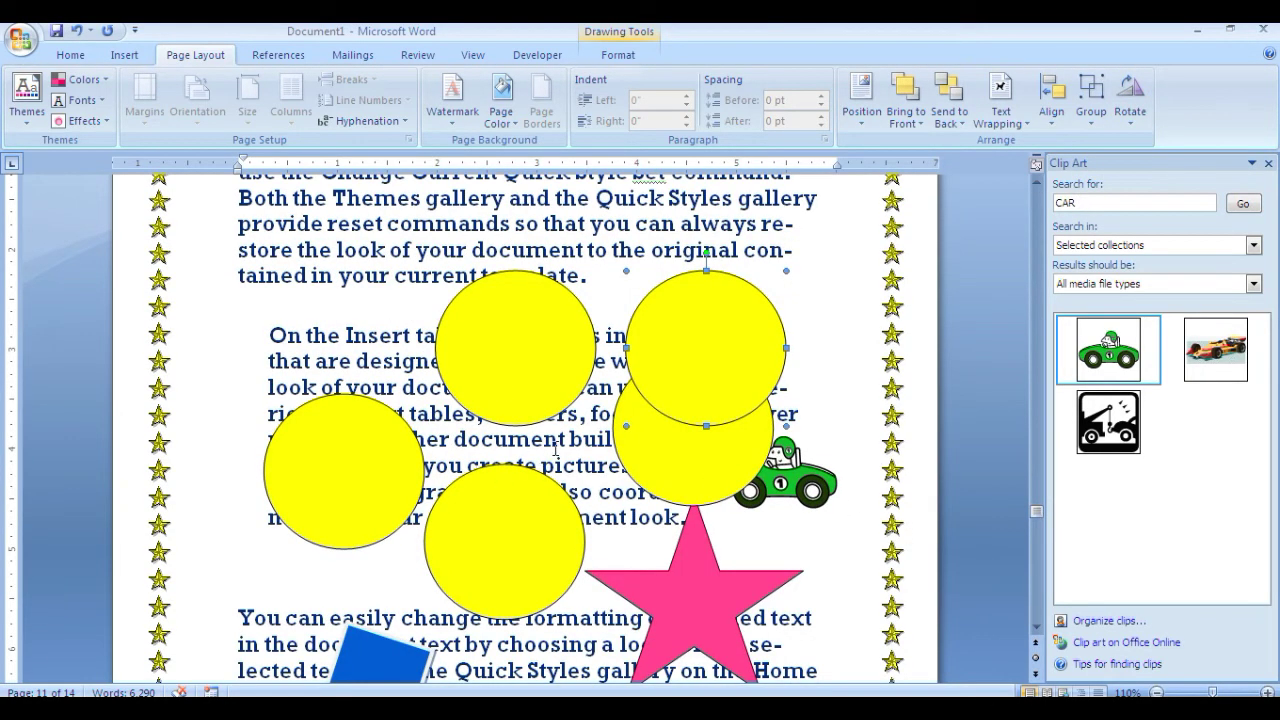
scroll(553, 443, up, 6)
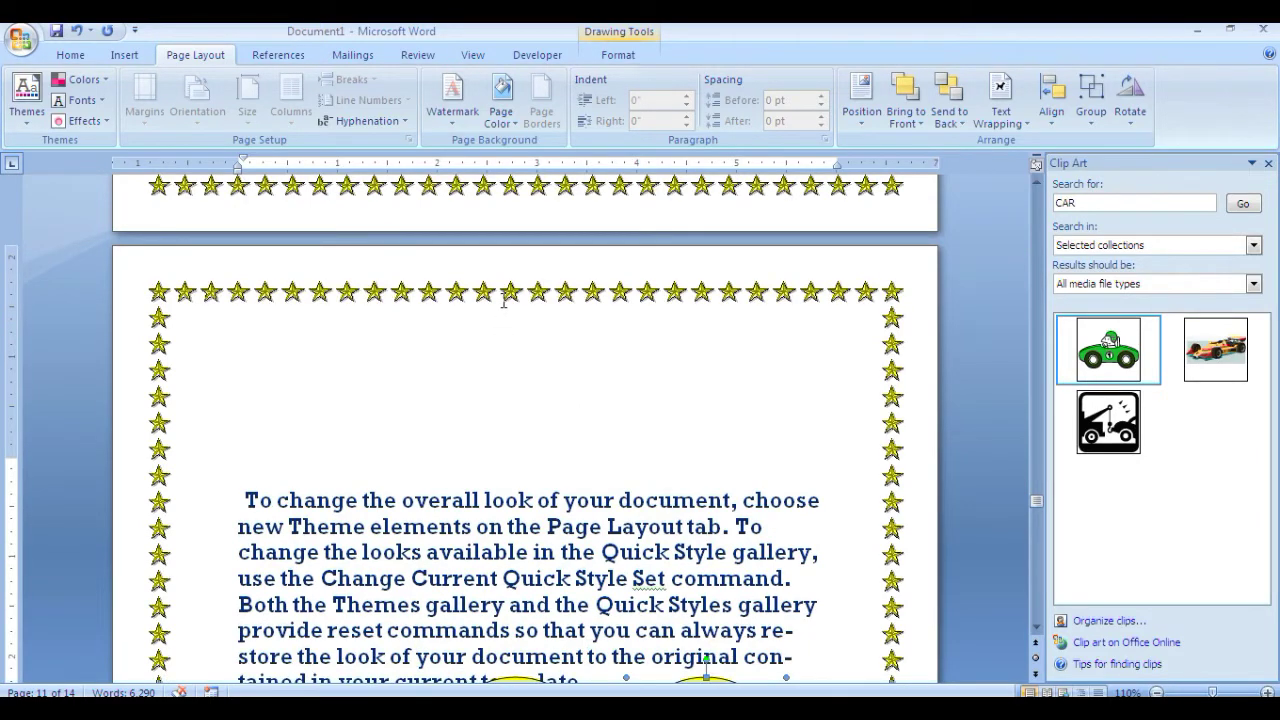
scroll(504, 300, down, 2)
scroll(504, 300, down, 2)
scroll(500, 298, down, 2)
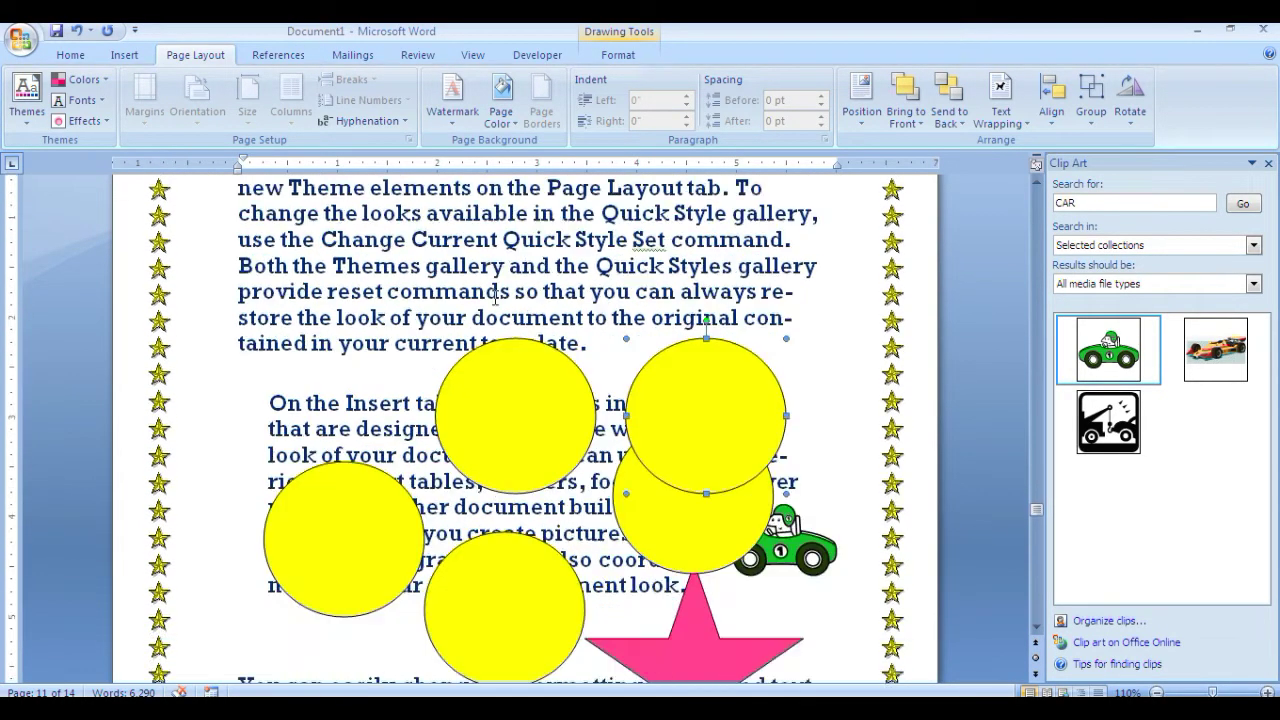